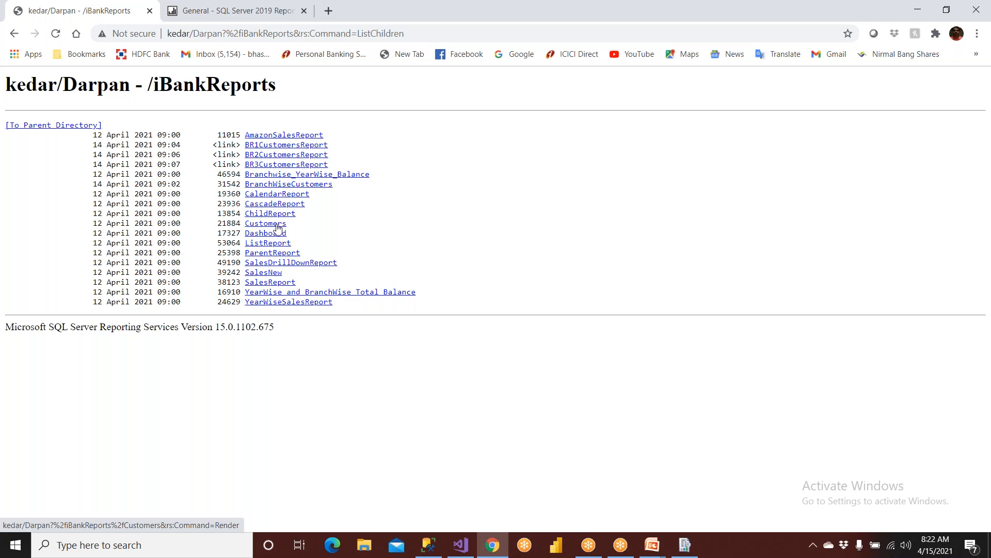
Open ListReport from the iBankReports folder to show BR1's product balance table and chart.
{"action": "left_click", "coordinate": [276, 247]}
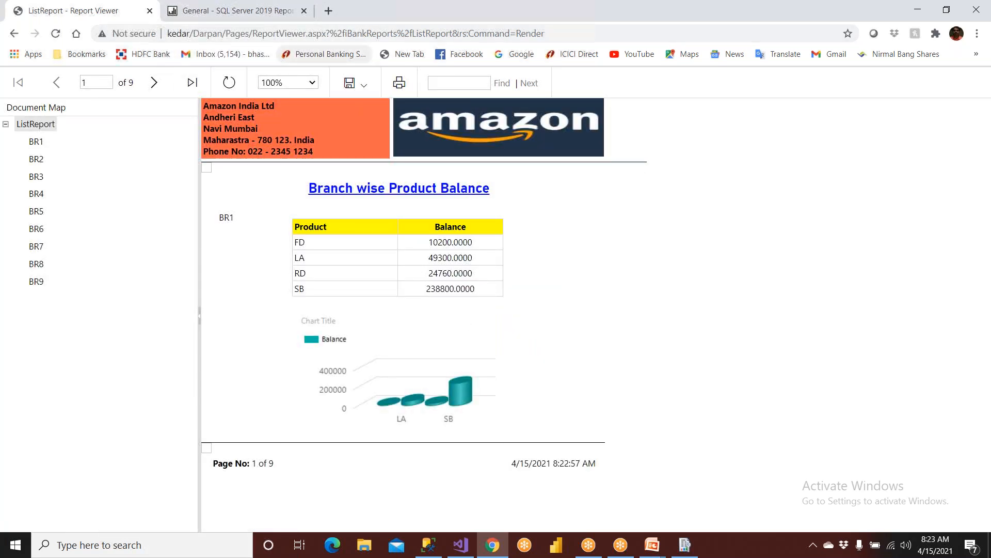
Check the export formats, view branches BR2, BR5, BR9, BR7 and BR6, then return to Visual Studio.
{"action": "left_click", "coordinate": [363, 88]}
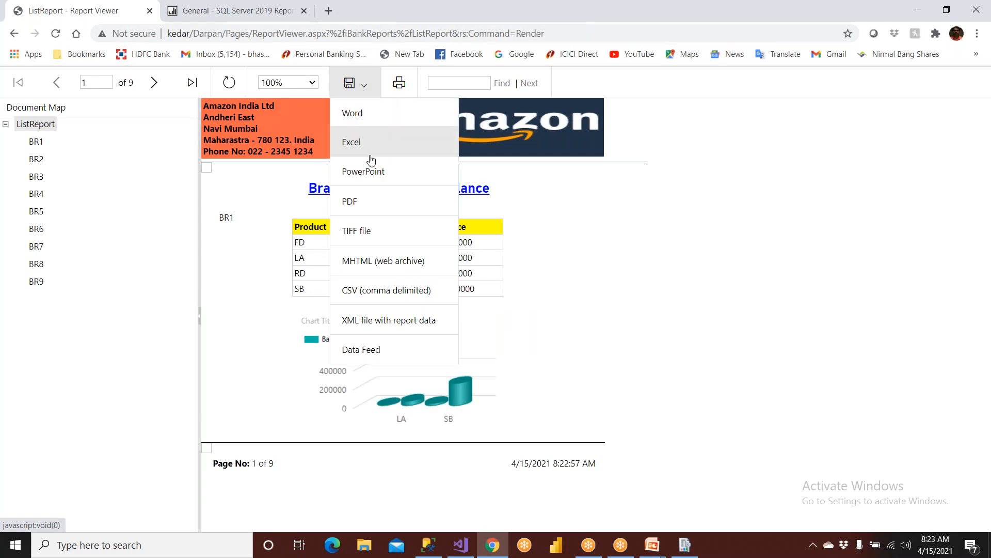
{"action": "left_click", "coordinate": [35, 159]}
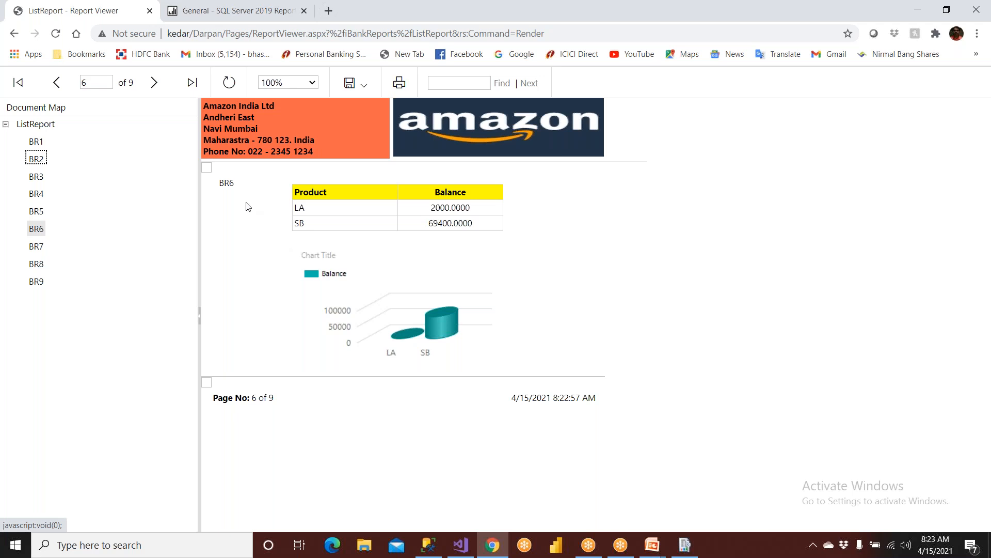
{"action": "left_click", "coordinate": [44, 215]}
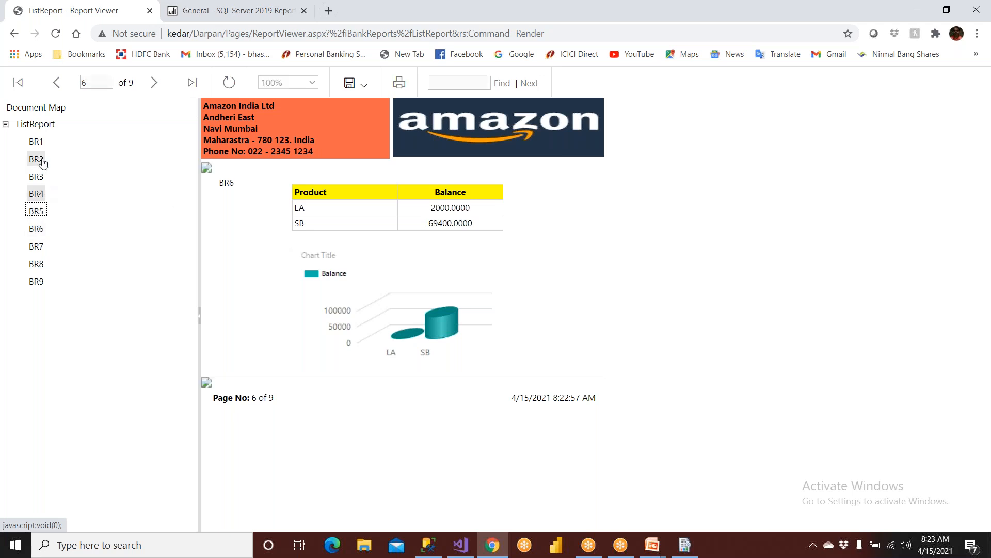
{"action": "left_click", "coordinate": [44, 283]}
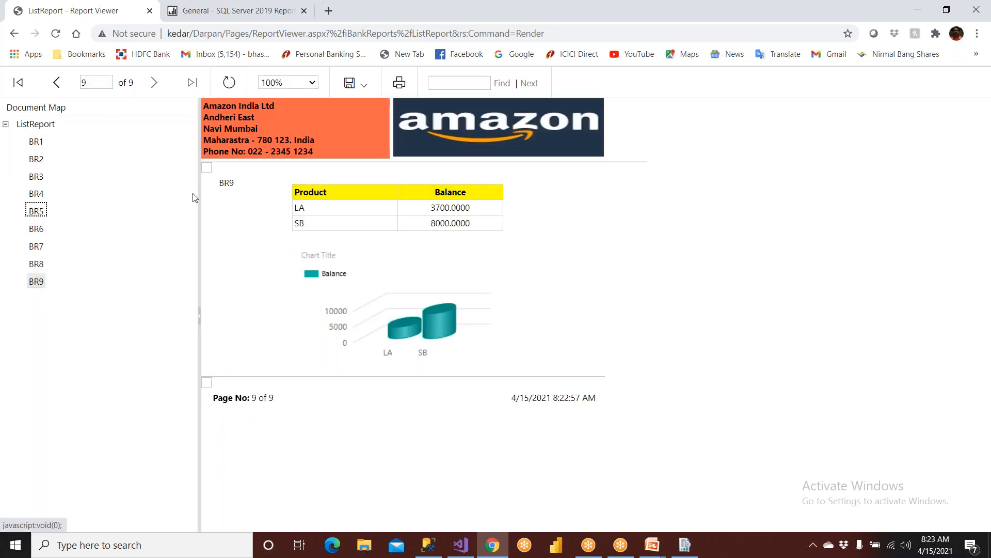
{"action": "left_click", "coordinate": [34, 248]}
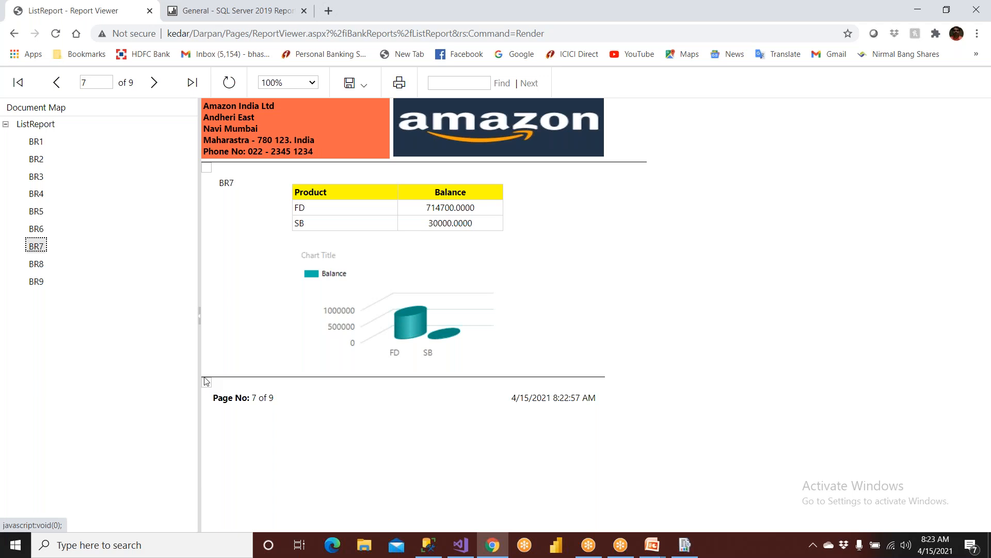
{"action": "left_click", "coordinate": [36, 228]}
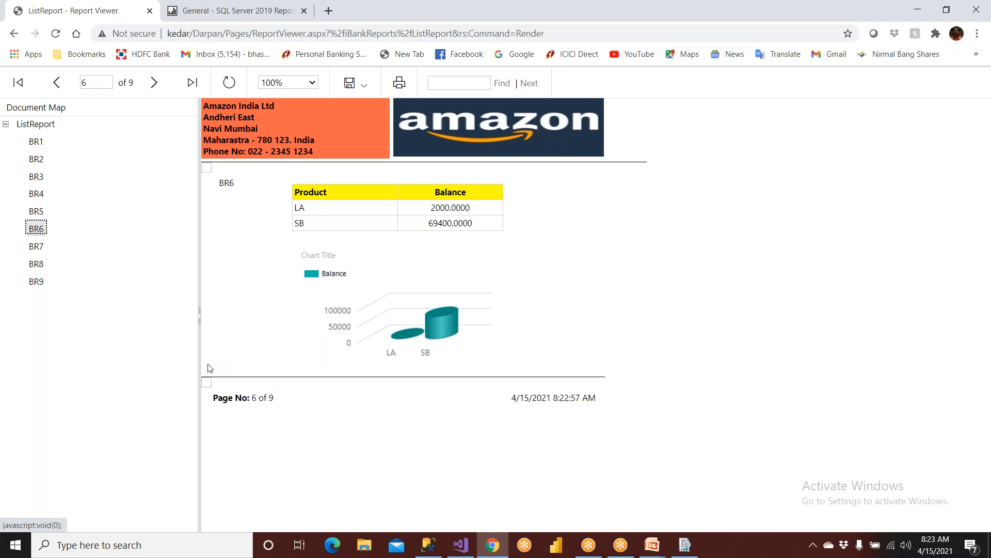
{"action": "left_click", "coordinate": [465, 545]}
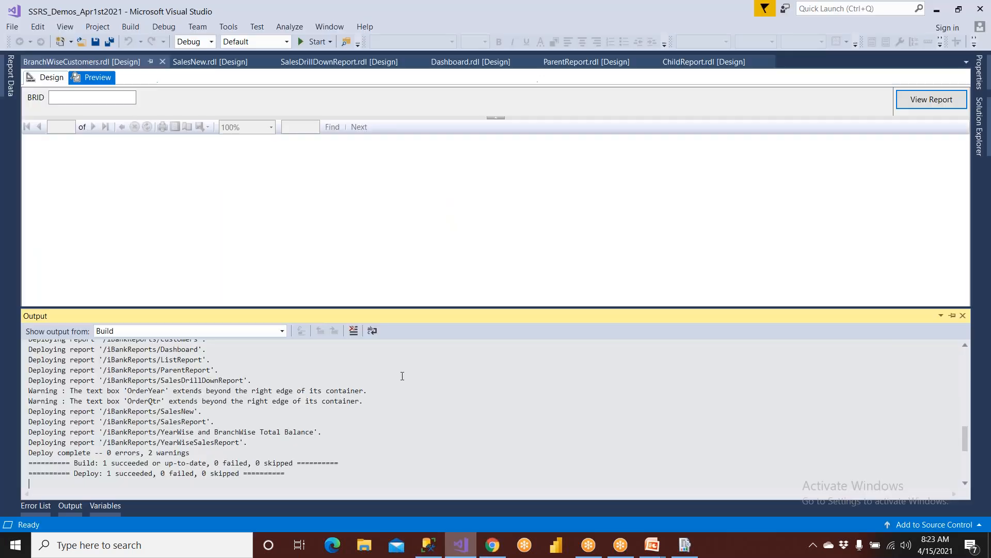
Open ListReport.rdl from Solution Explorer and preview BR1's page 1 of 9, then return to the browser.
{"action": "left_click", "coordinate": [979, 124]}
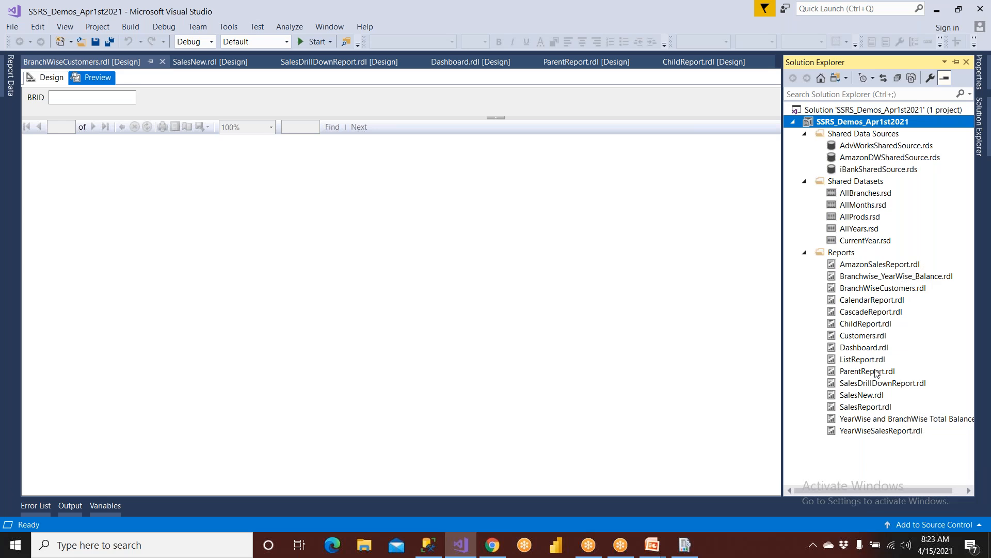
{"action": "left_click", "coordinate": [875, 363]}
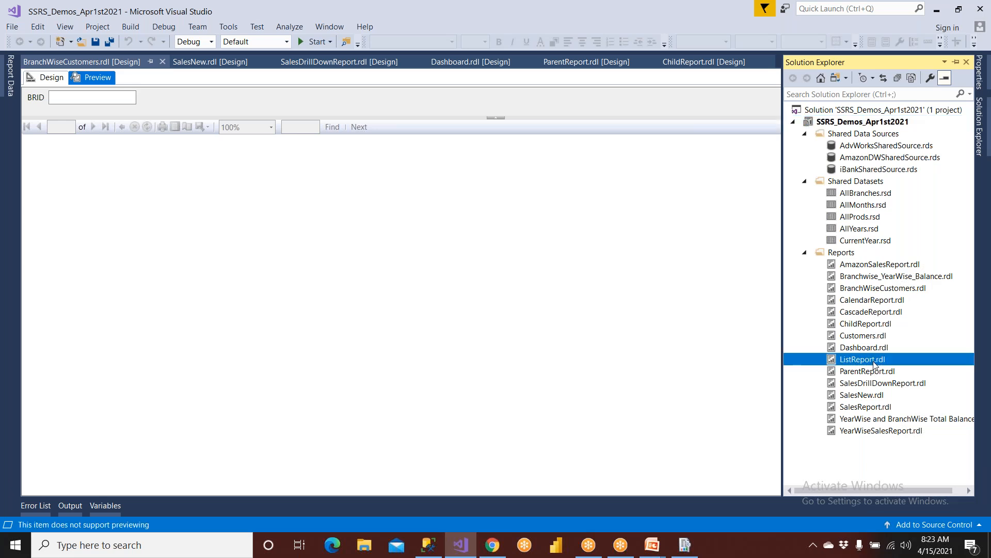
{"action": "double_click", "coordinate": [875, 363]}
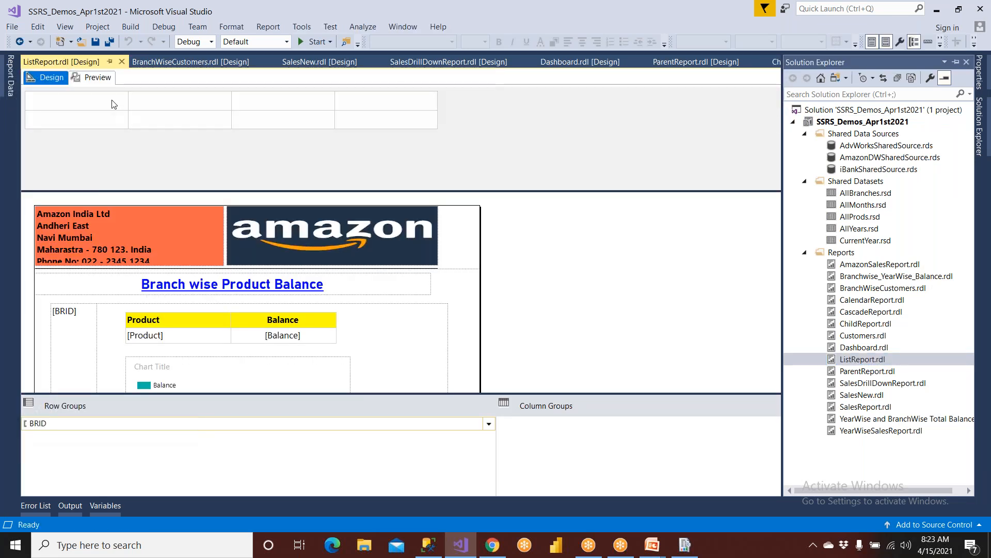
{"action": "left_click", "coordinate": [93, 78]}
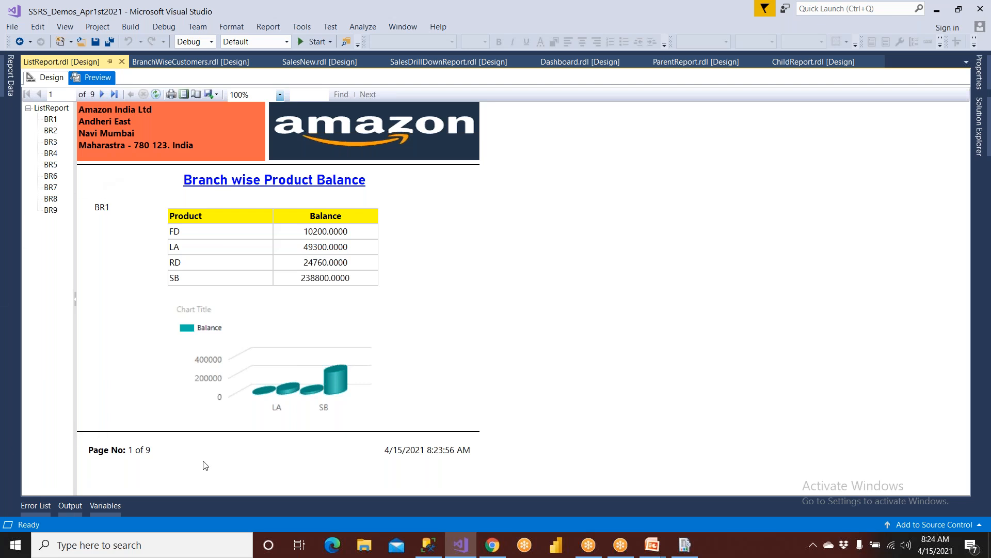
{"action": "left_click", "coordinate": [492, 543]}
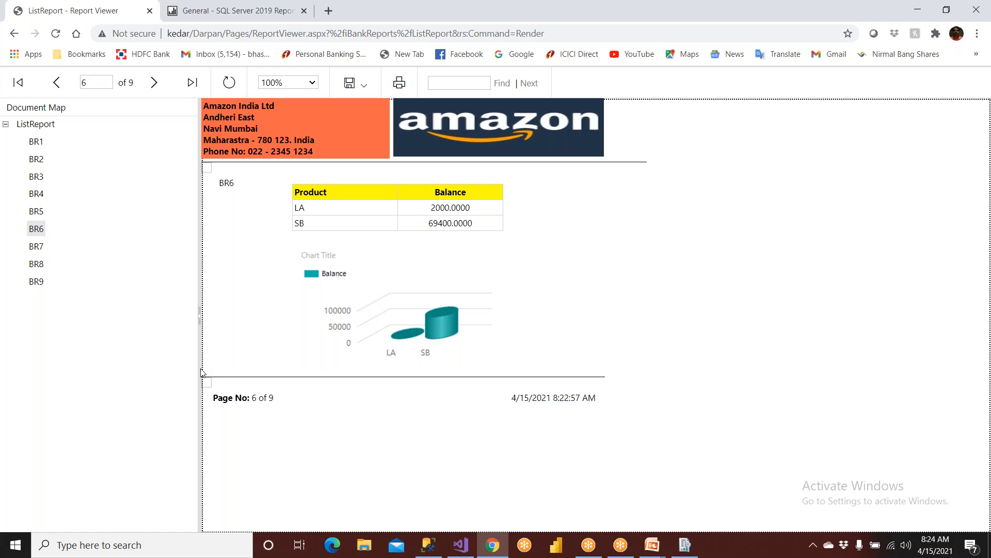
Jump to BR4's page (4 of 9) and compare it twice with the Visual Studio preview.
{"action": "left_click", "coordinate": [37, 211]}
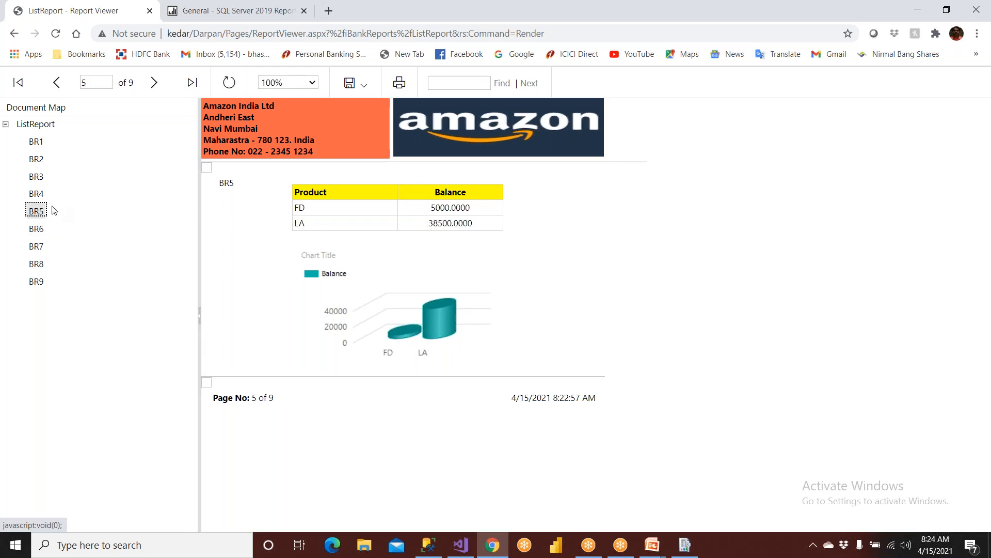
{"action": "left_click", "coordinate": [37, 194]}
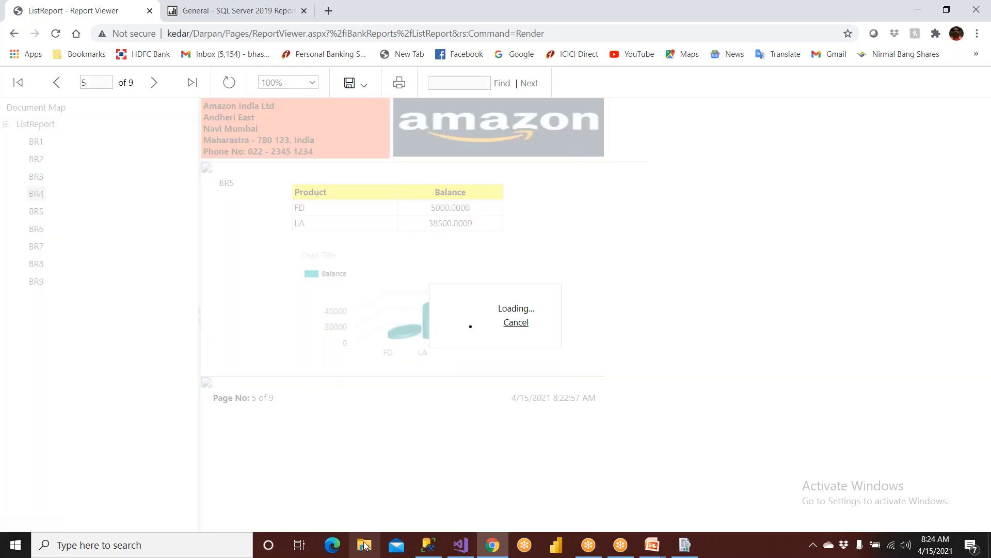
{"action": "left_click", "coordinate": [460, 545]}
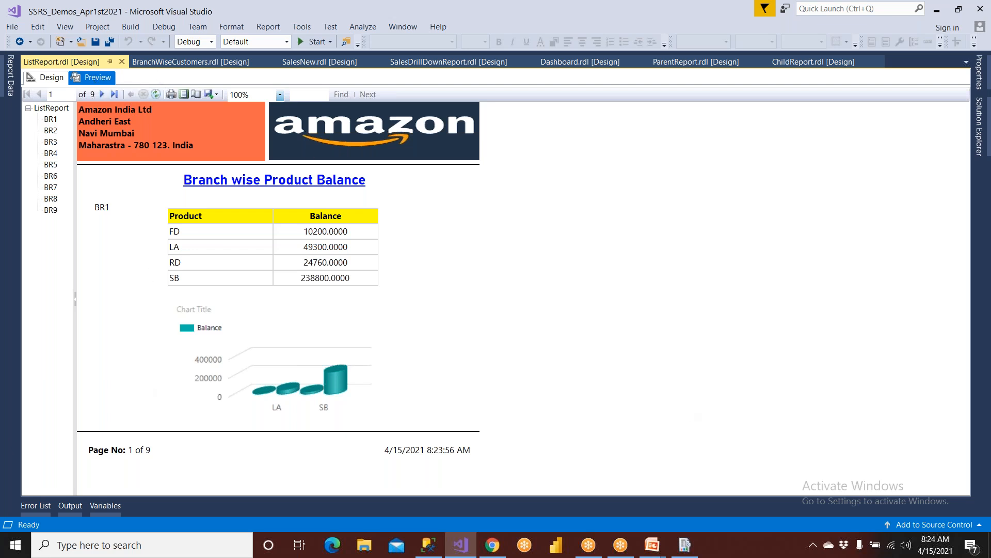
{"action": "left_click", "coordinate": [492, 545]}
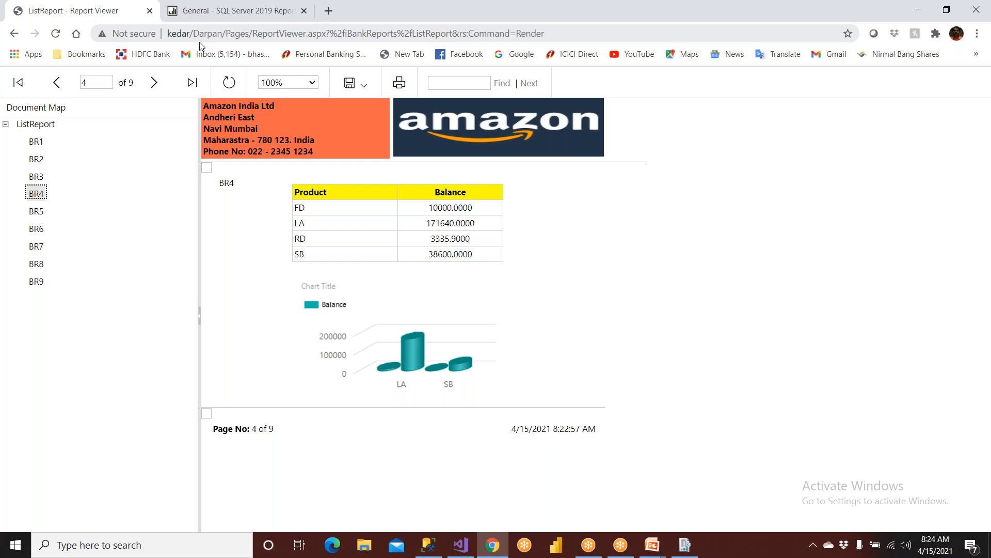
{"action": "left_click", "coordinate": [462, 545]}
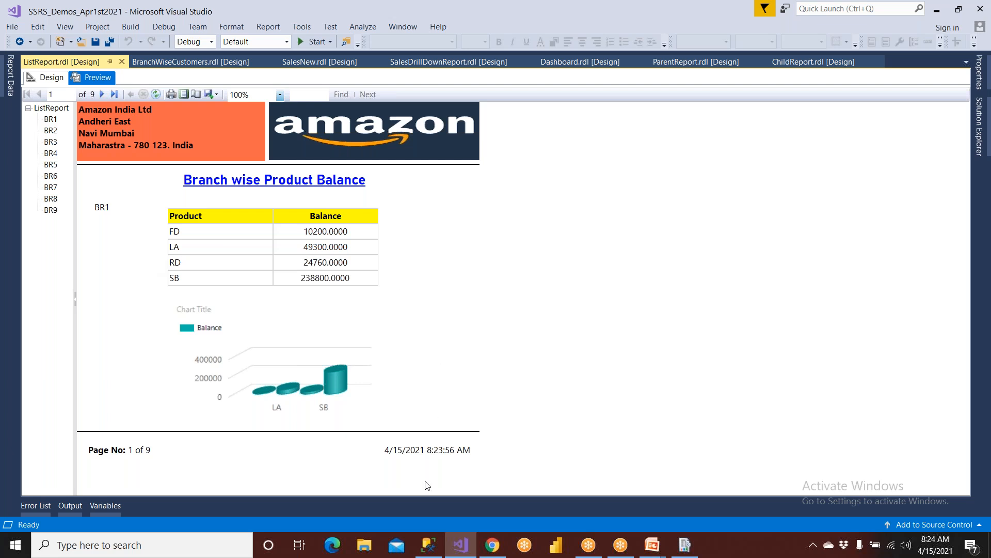
{"action": "left_click", "coordinate": [492, 543]}
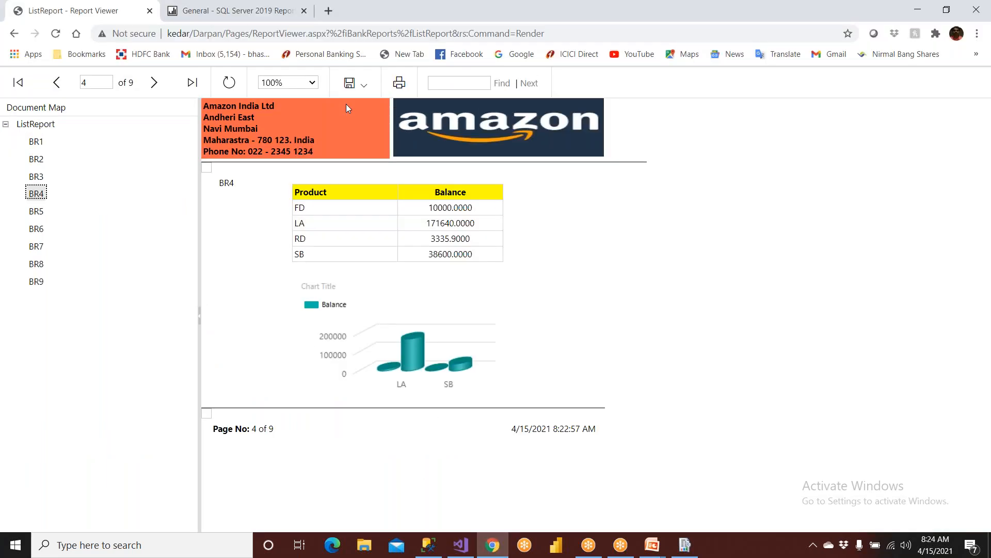
Export ListReport as PDF and open the downloaded ListReport.pdf.
{"action": "left_click", "coordinate": [361, 84]}
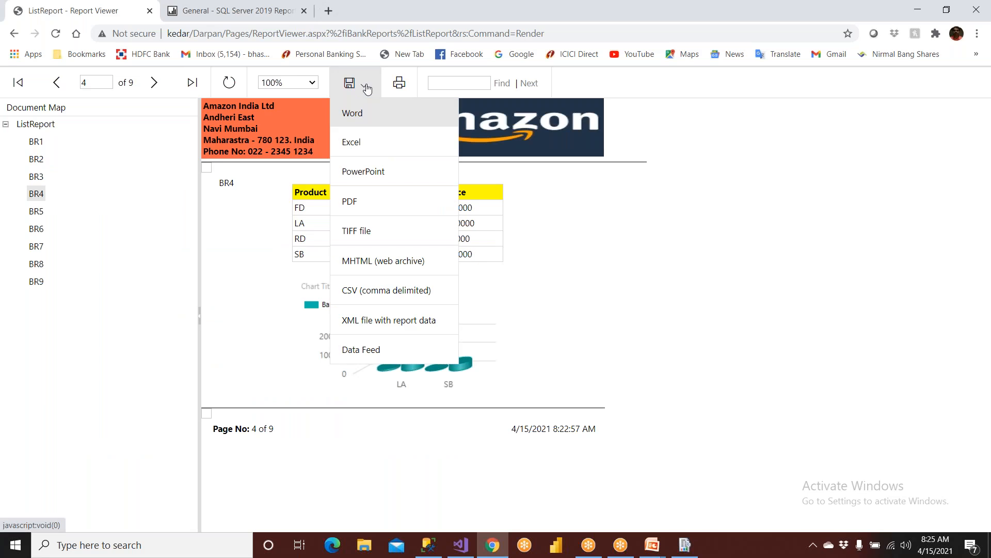
{"action": "left_click", "coordinate": [353, 207]}
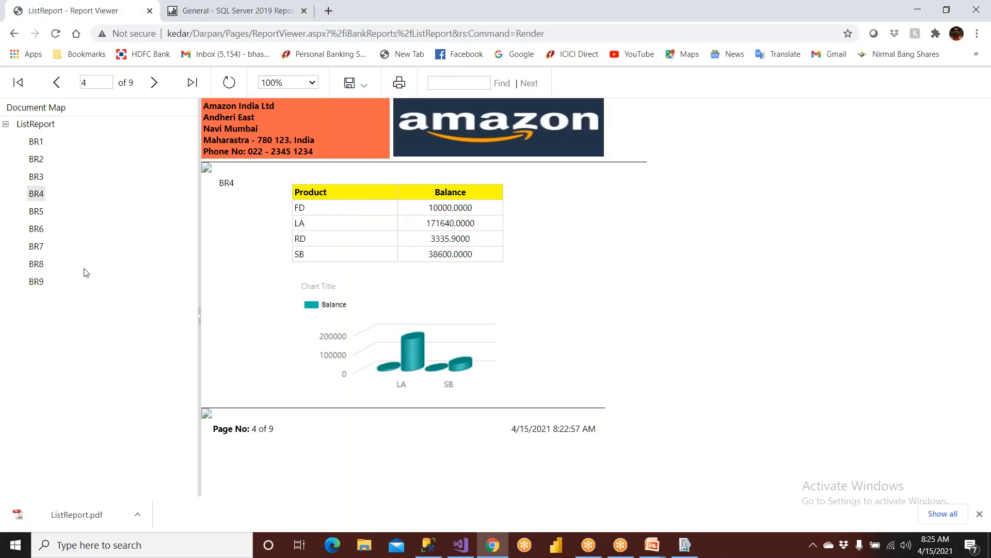
{"action": "left_click", "coordinate": [90, 518]}
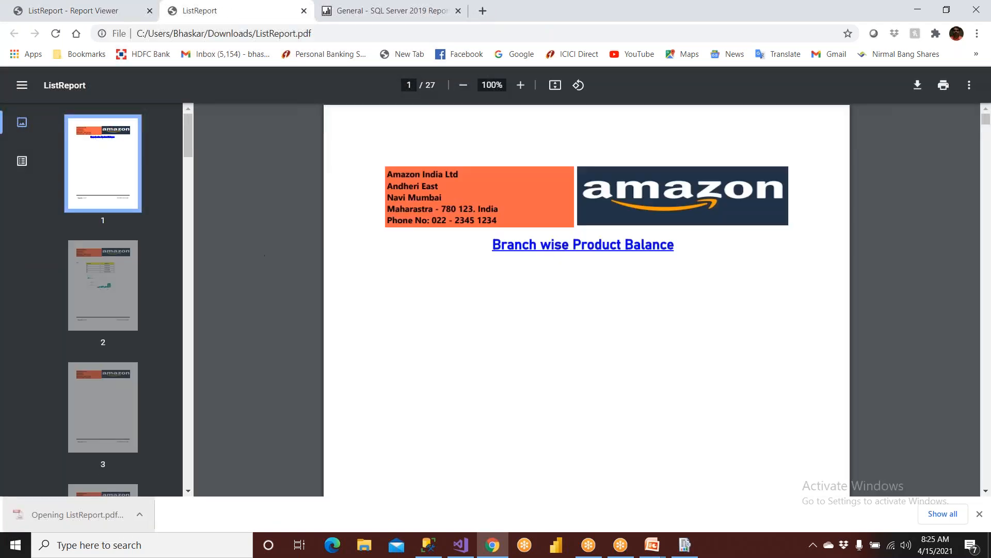
Show the PDF's BR1–BR9 bookmarks and jump through the BR1 to BR4 sections.
{"action": "left_click", "coordinate": [22, 161]}
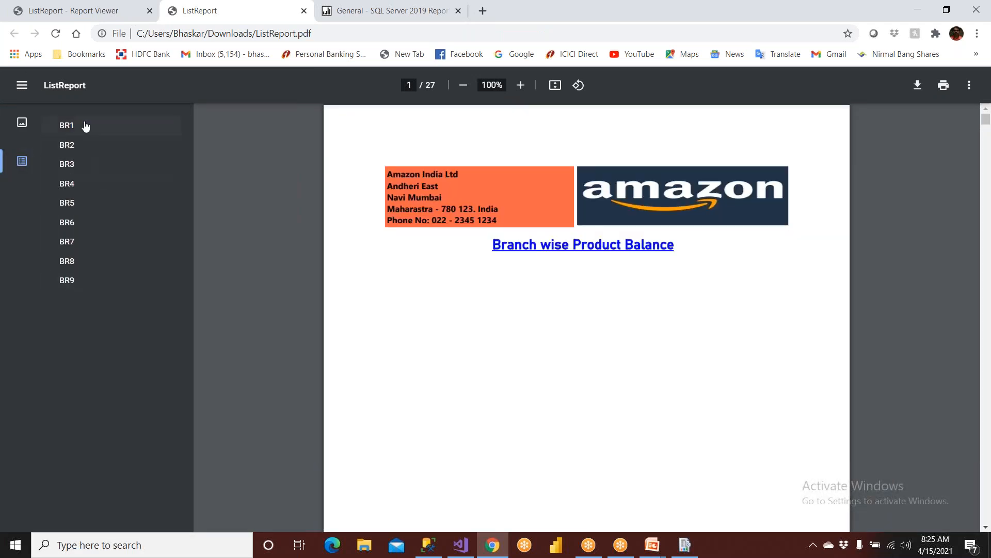
{"action": "scroll", "coordinate": [461, 281], "scroll_direction": "down", "scroll_amount": 3}
{"action": "scroll", "coordinate": [461, 281], "scroll_direction": "up", "scroll_amount": 2}
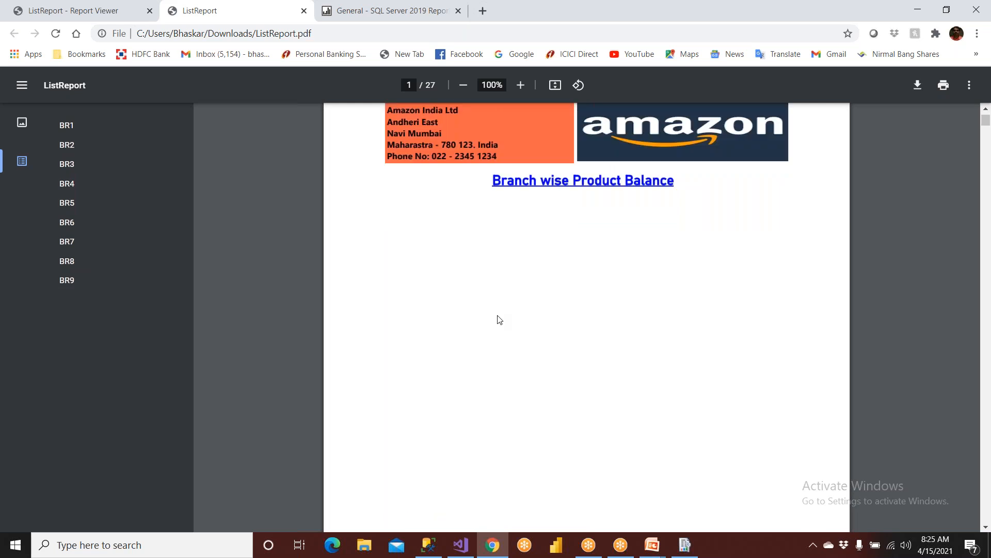
{"action": "scroll", "coordinate": [500, 232], "scroll_direction": "down", "scroll_amount": 5}
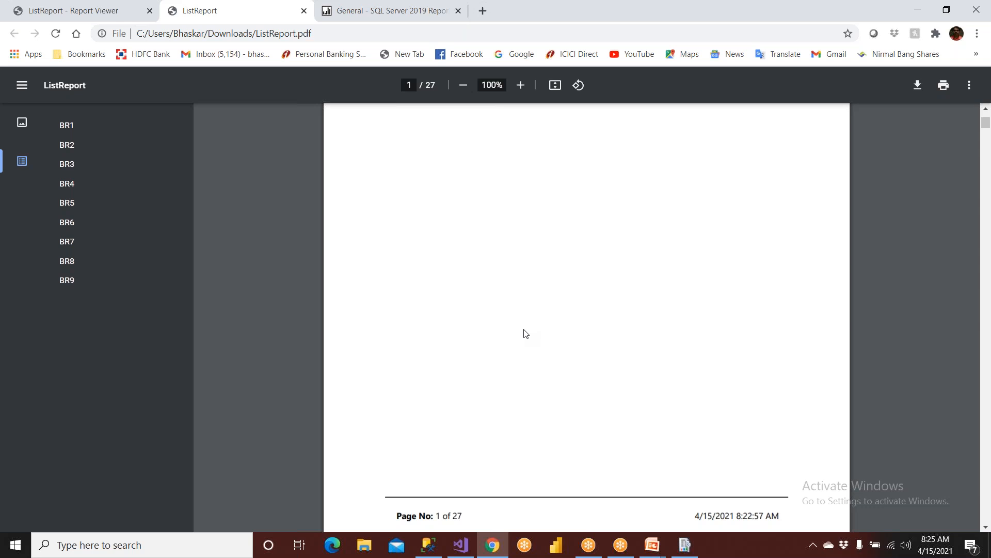
{"action": "scroll", "coordinate": [524, 320], "scroll_direction": "up", "scroll_amount": 4}
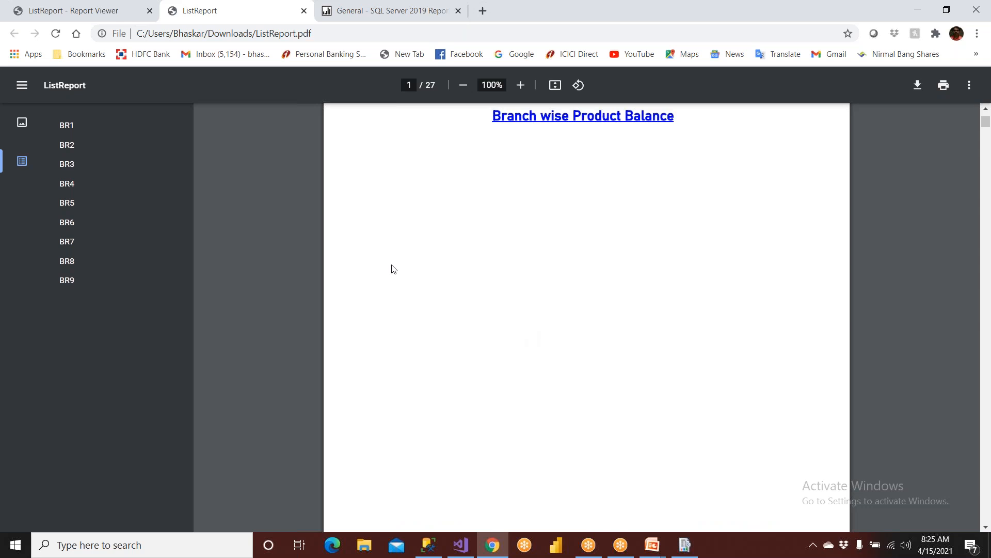
{"action": "left_click", "coordinate": [67, 133]}
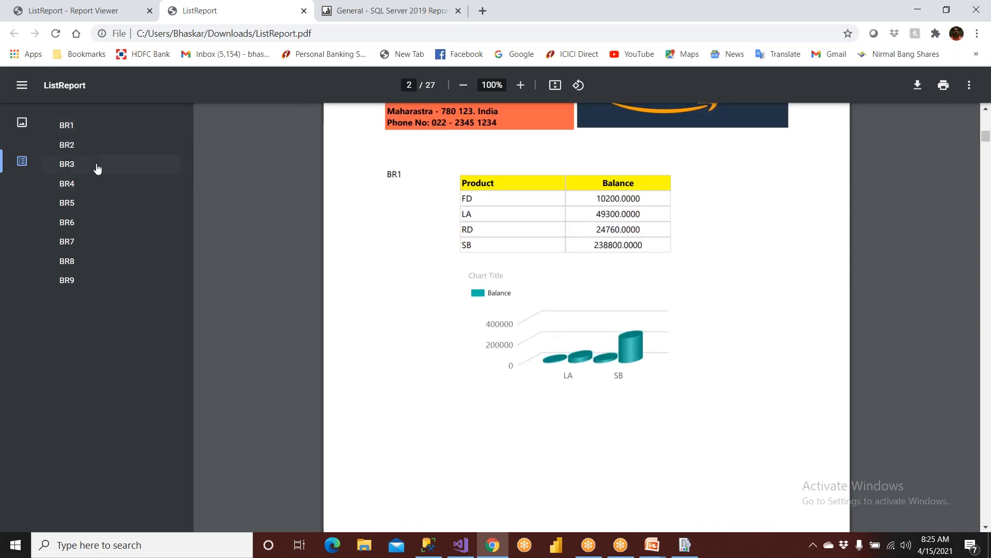
{"action": "left_click", "coordinate": [70, 147]}
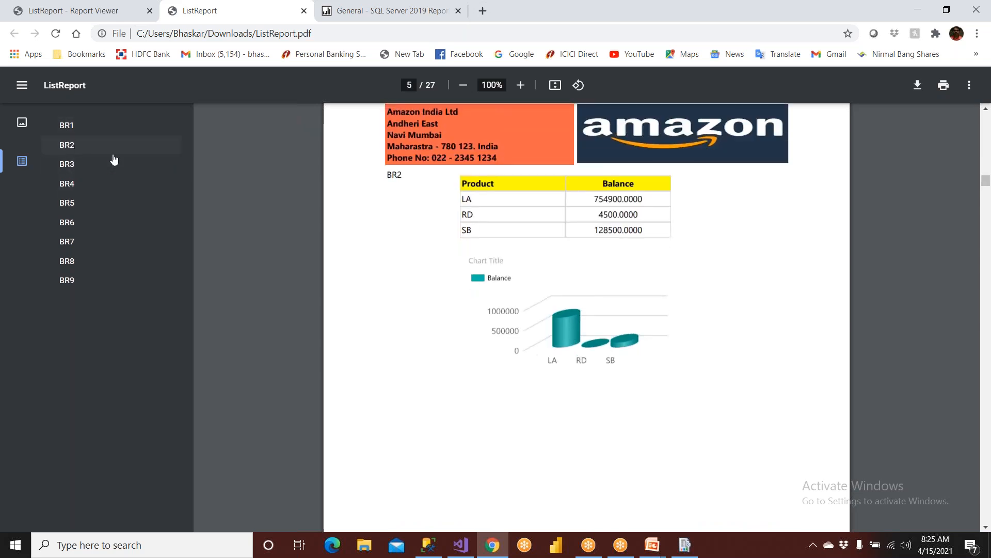
{"action": "left_click", "coordinate": [69, 165]}
{"action": "left_click", "coordinate": [74, 185]}
Scroll back up through the PDF from page 9 to page 3 of 27.
{"action": "scroll", "coordinate": [414, 219], "scroll_direction": "up", "scroll_amount": 6}
{"action": "scroll", "coordinate": [414, 219], "scroll_direction": "down", "scroll_amount": 6}
{"action": "scroll", "coordinate": [481, 233], "scroll_direction": "up", "scroll_amount": 1}
{"action": "scroll", "coordinate": [514, 328], "scroll_direction": "up", "scroll_amount": 10}
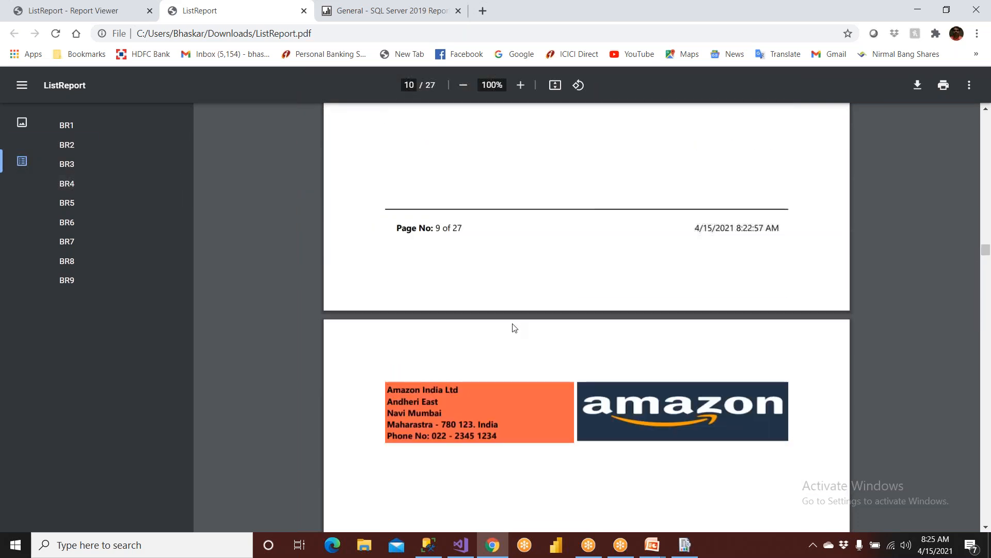
{"action": "scroll", "coordinate": [525, 349], "scroll_direction": "up", "scroll_amount": 11}
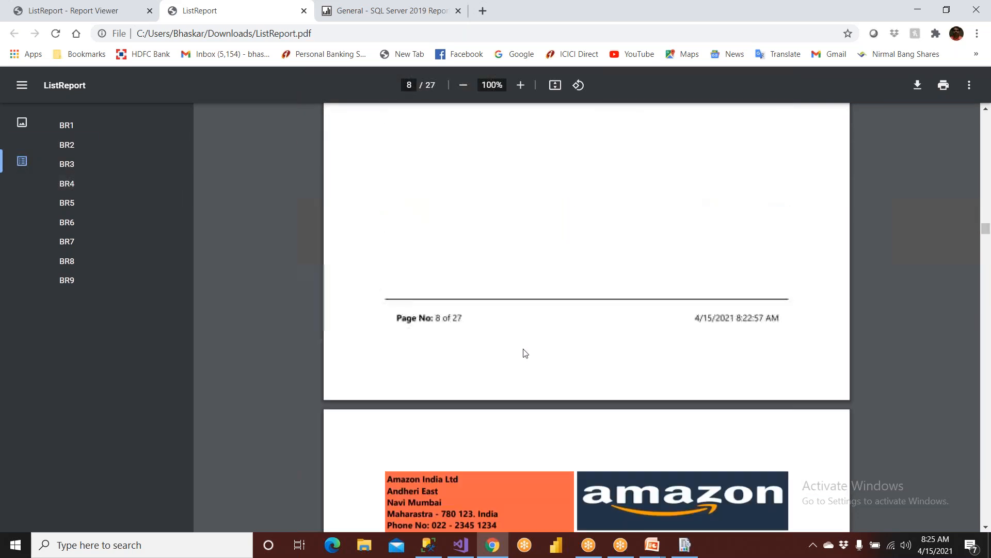
{"action": "scroll", "coordinate": [506, 385], "scroll_direction": "up", "scroll_amount": 14}
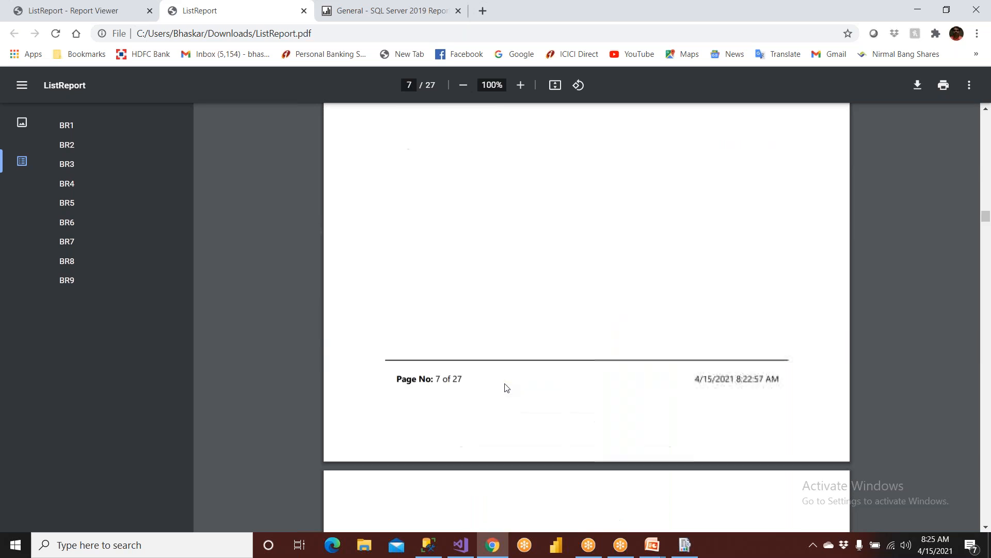
{"action": "scroll", "coordinate": [494, 373], "scroll_direction": "up", "scroll_amount": 9}
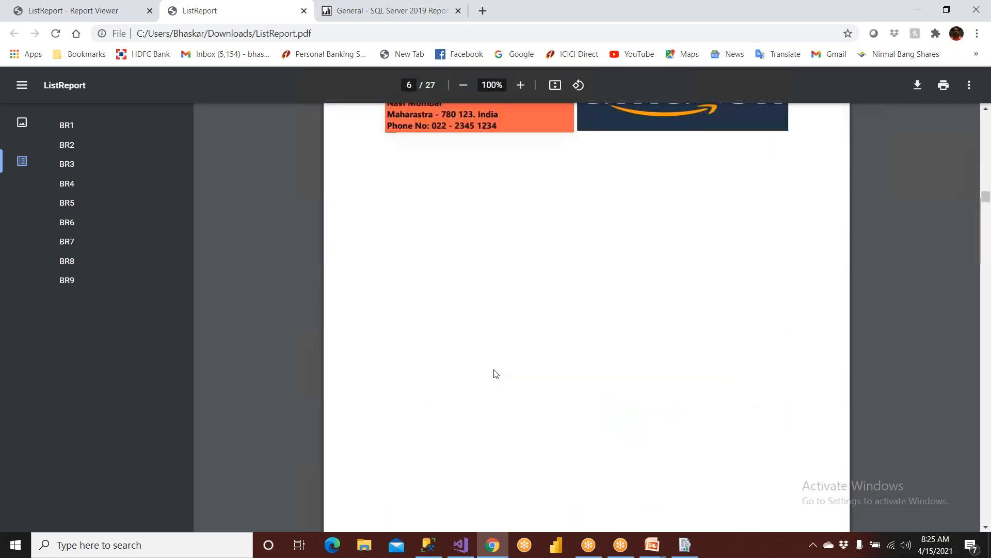
{"action": "scroll", "coordinate": [518, 418], "scroll_direction": "down", "scroll_amount": 3}
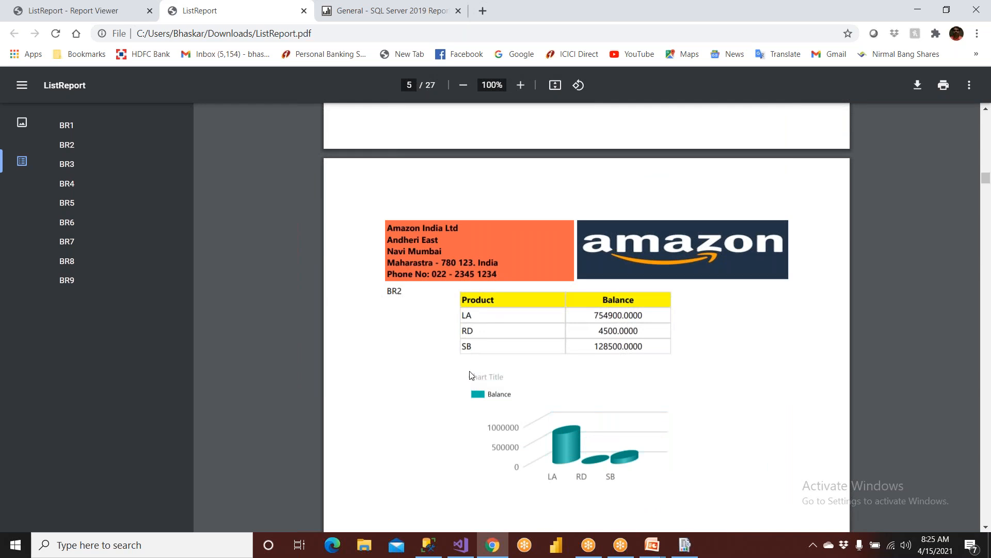
{"action": "scroll", "coordinate": [518, 275], "scroll_direction": "up", "scroll_amount": 15}
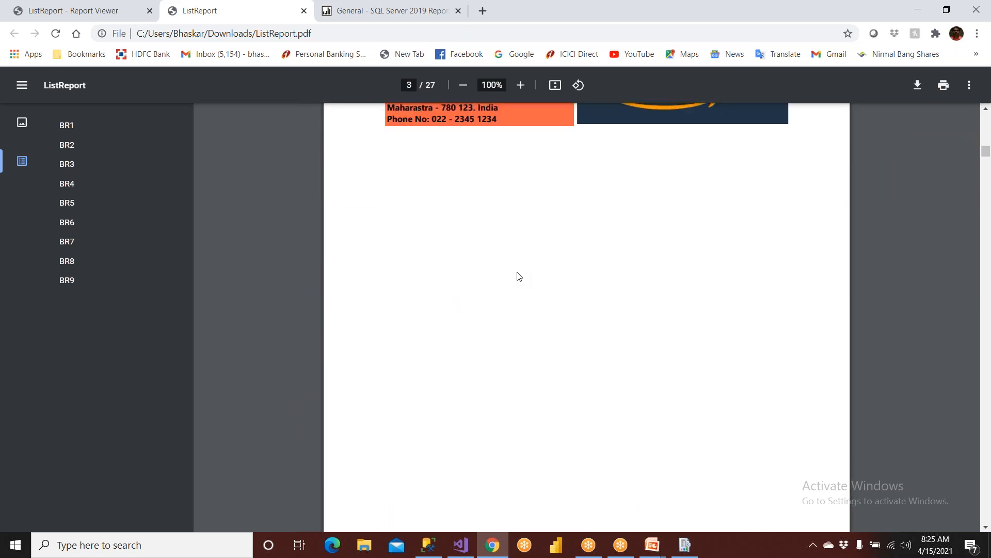
In Design view, drag the list's bottom edge up to remove blank space, then return to the PDF.
{"action": "left_click", "coordinate": [461, 544]}
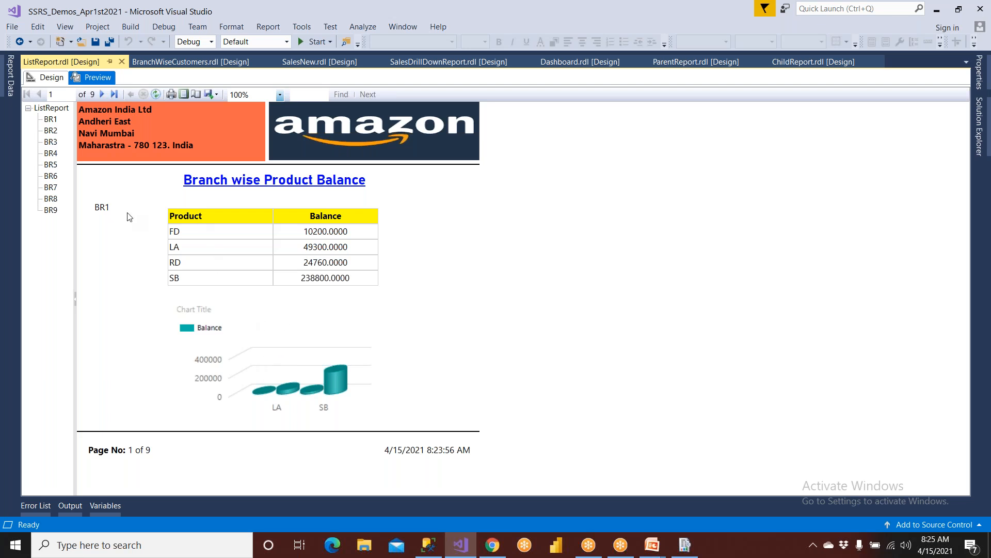
{"action": "left_click", "coordinate": [58, 76]}
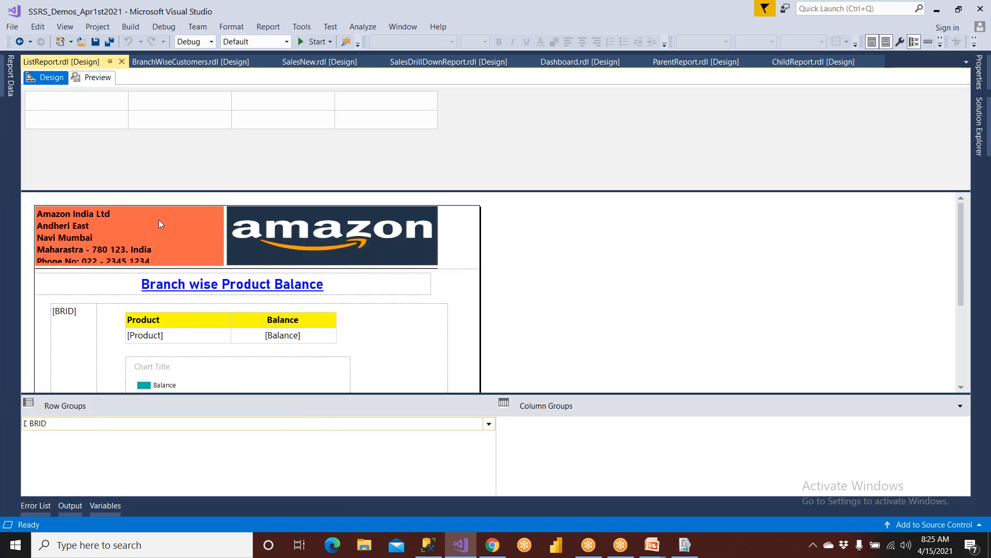
{"action": "left_click", "coordinate": [62, 313]}
{"action": "left_click", "coordinate": [45, 299]}
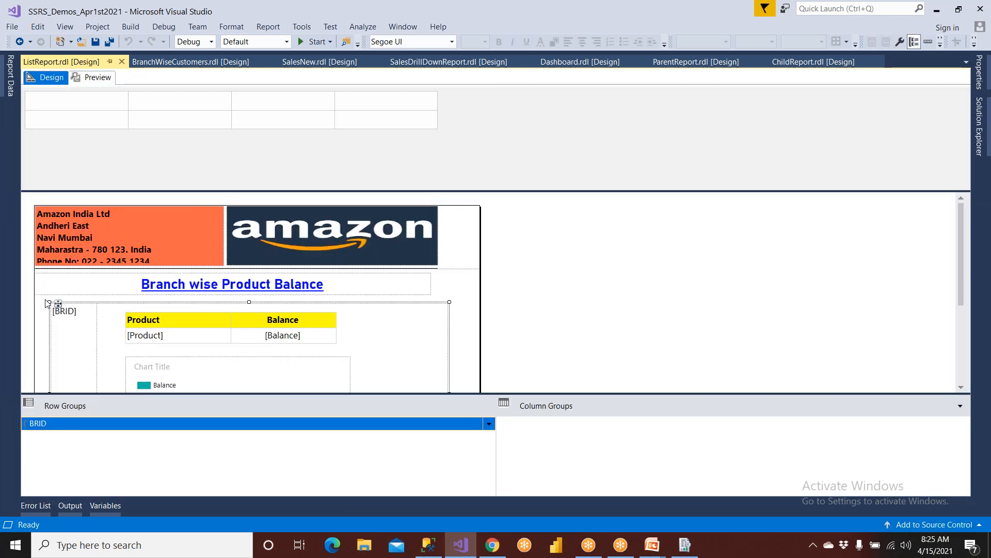
{"action": "scroll", "coordinate": [61, 308], "scroll_direction": "down", "scroll_amount": 2}
{"action": "scroll", "coordinate": [68, 310], "scroll_direction": "down", "scroll_amount": 1}
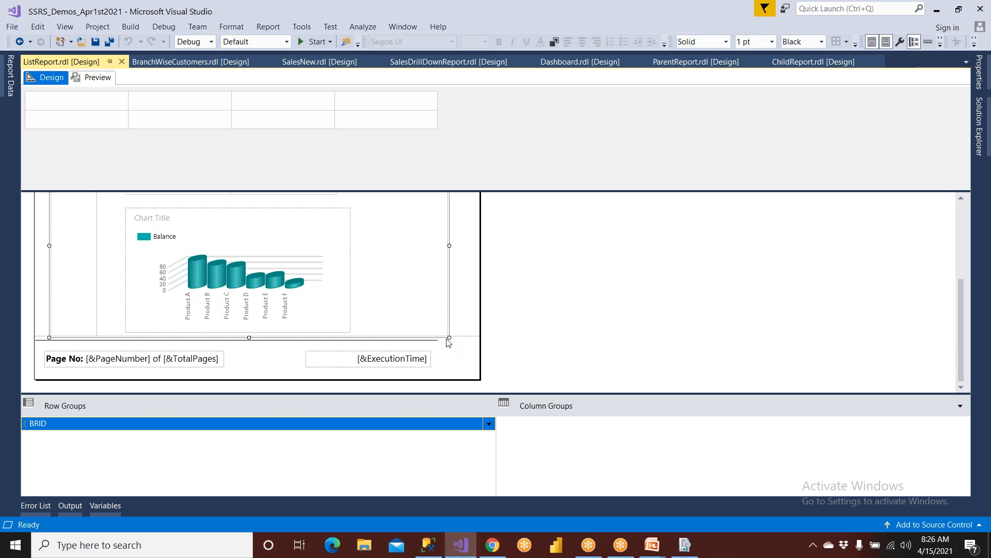
{"action": "left_click_drag", "start_coordinate": [449, 339], "coordinate": [449, 320]}
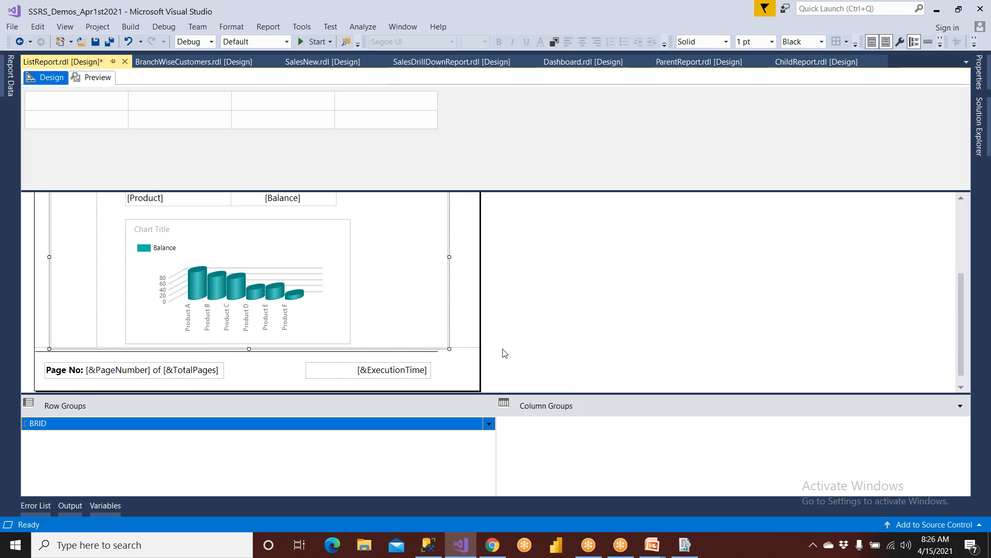
{"action": "left_click", "coordinate": [493, 546]}
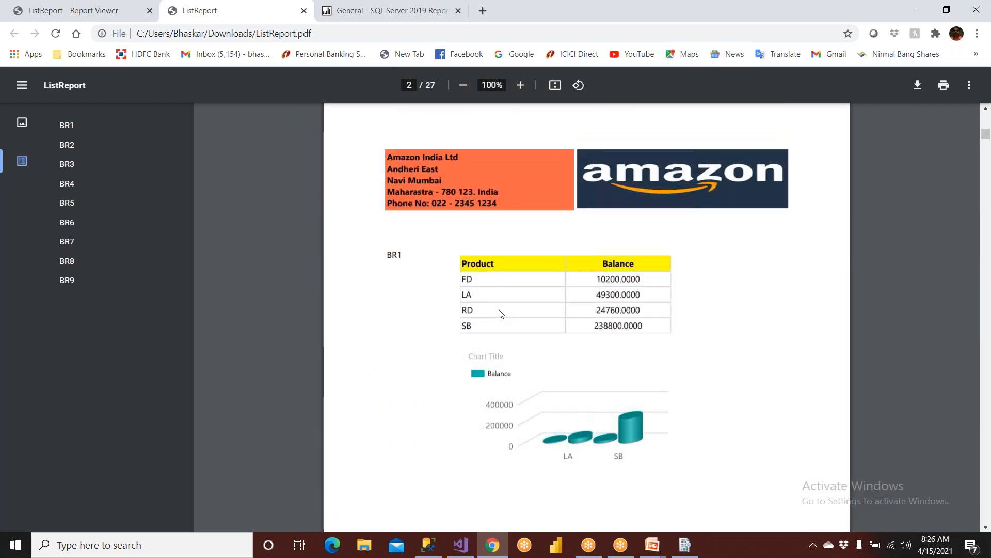
Check that PDF page 1 holds only the header and title, then select the list and chart in the design.
{"action": "scroll", "coordinate": [500, 313], "scroll_direction": "up", "scroll_amount": 10}
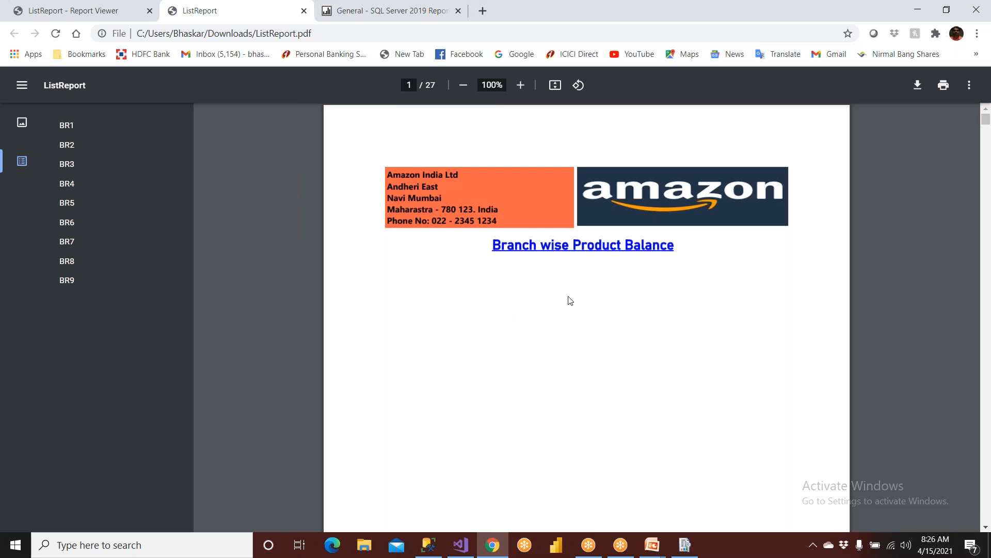
{"action": "scroll", "coordinate": [568, 291], "scroll_direction": "down", "scroll_amount": 3}
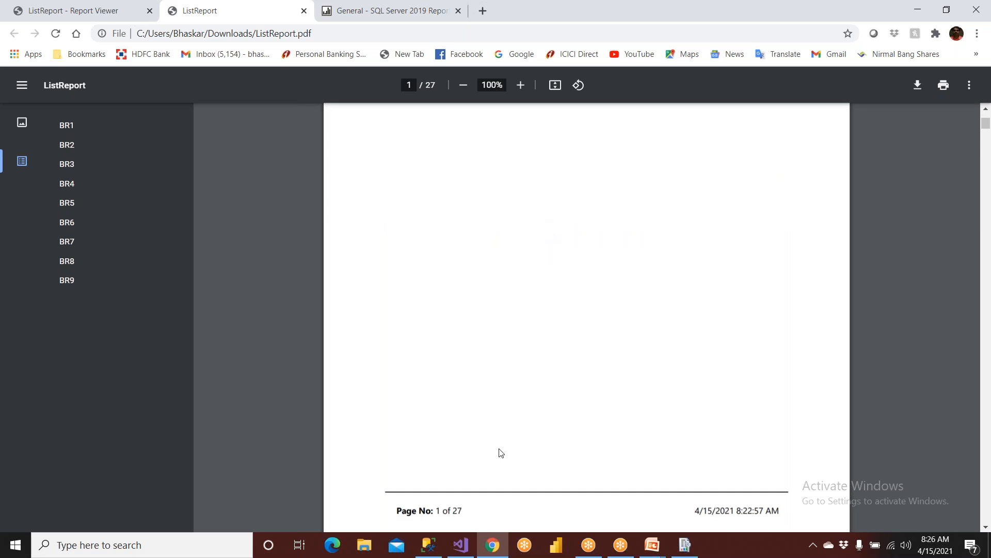
{"action": "left_click", "coordinate": [468, 546]}
{"action": "left_click", "coordinate": [81, 262]}
{"action": "left_click", "coordinate": [230, 259]}
{"action": "scroll", "coordinate": [277, 254], "scroll_direction": "up", "scroll_amount": 3}
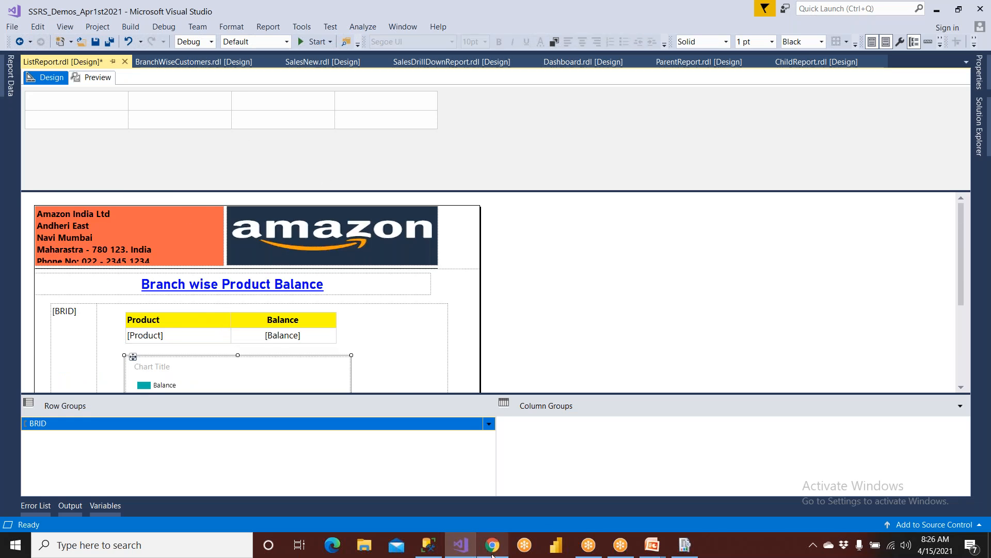
Compare with the PDF, then preview ListReport showing header, title, BR1's table and chart on page 1 of 9.
{"action": "left_click", "coordinate": [492, 545]}
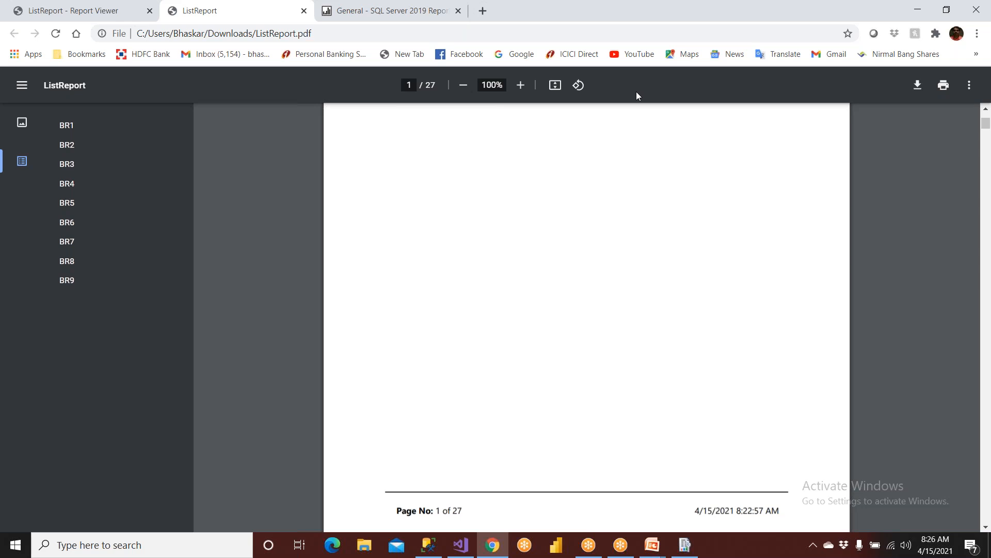
{"action": "left_click", "coordinate": [461, 545]}
{"action": "left_click", "coordinate": [96, 75]}
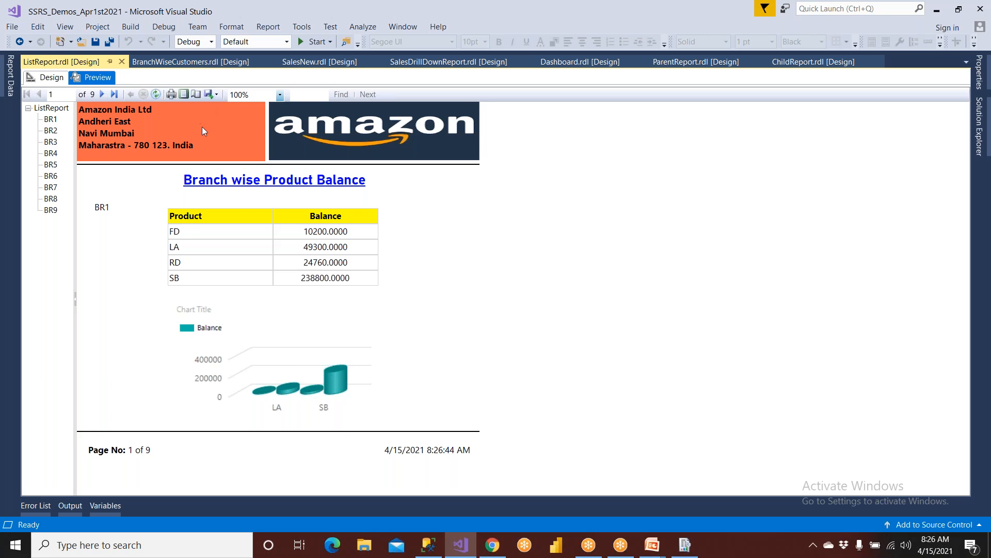
Close the ListReport.pdf tab, leaving the Report Viewer on BR4's page 4 of 9.
{"action": "left_click", "coordinate": [492, 545]}
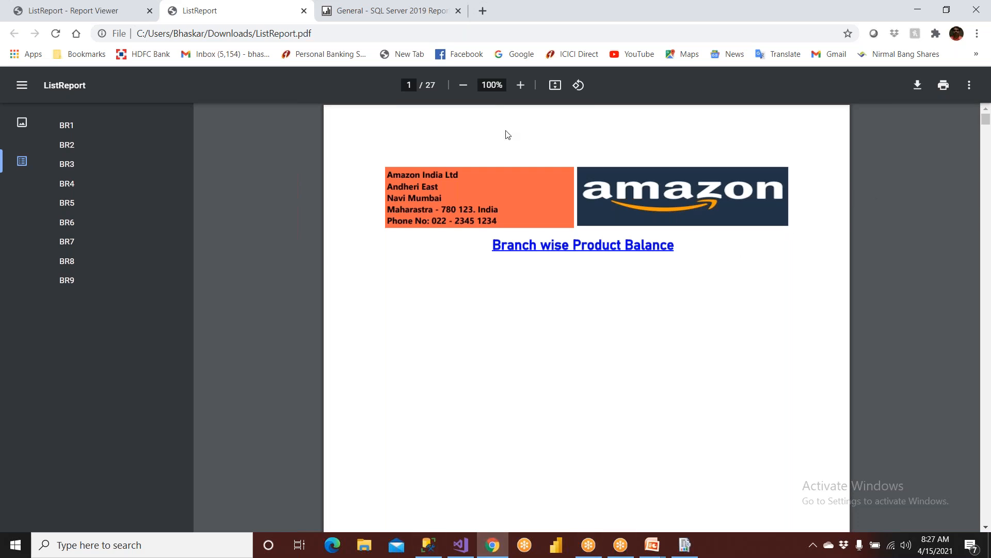
{"action": "left_click", "coordinate": [303, 10]}
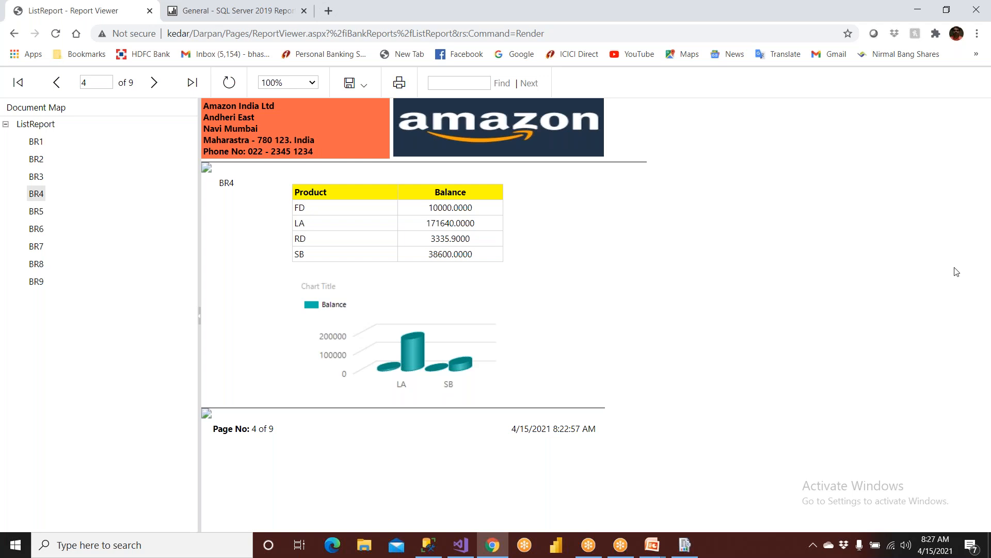
Launch Notepad from a Windows search for 'note'.
{"action": "left_click", "coordinate": [808, 552]}
{"action": "key", "text": "super"}
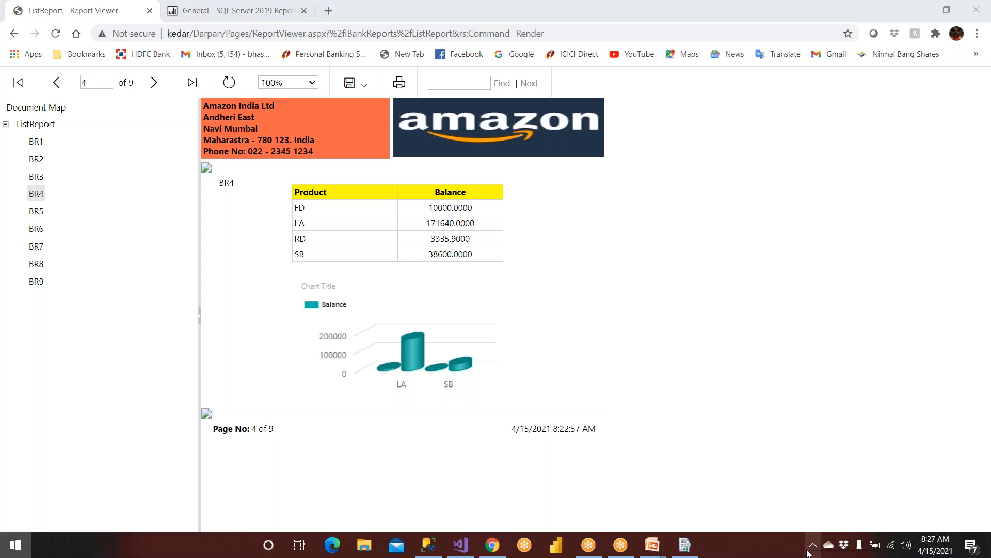
{"action": "type", "text": "note"}
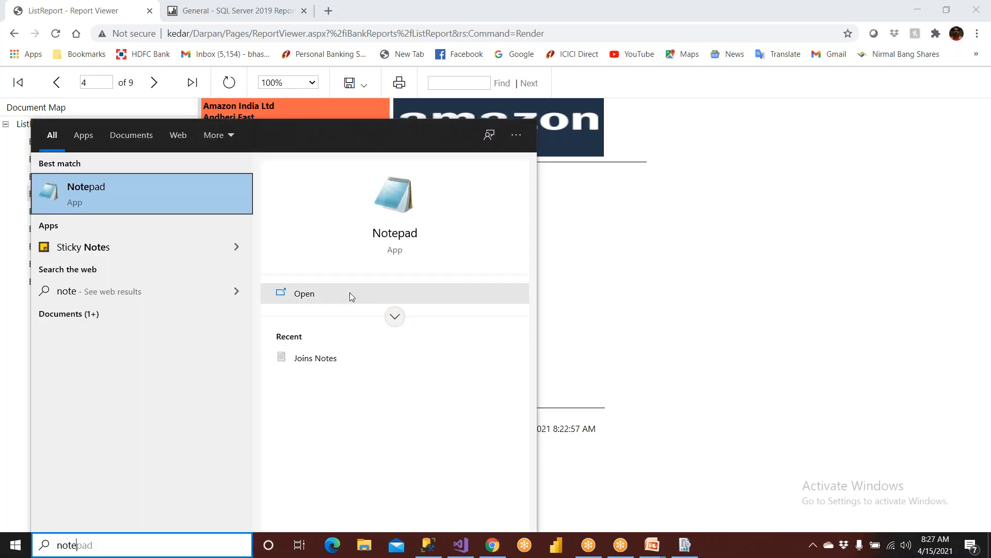
{"action": "left_click", "coordinate": [198, 209]}
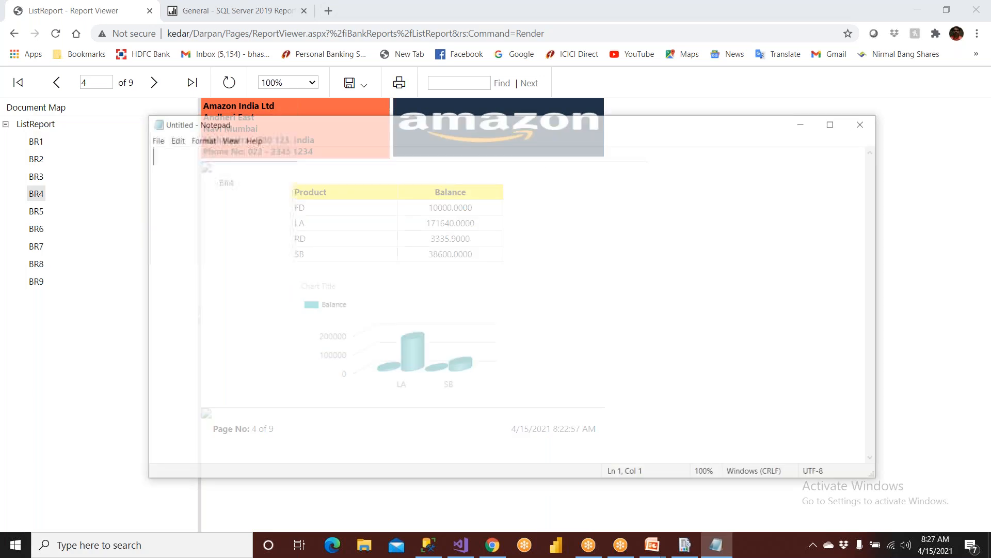
Type checklist lines 'Data tesing', 'Layout testing', 'Print out' and 'Download the Reports -- PDF, Excel, Image...'.
{"action": "type", "text": "Data S"}
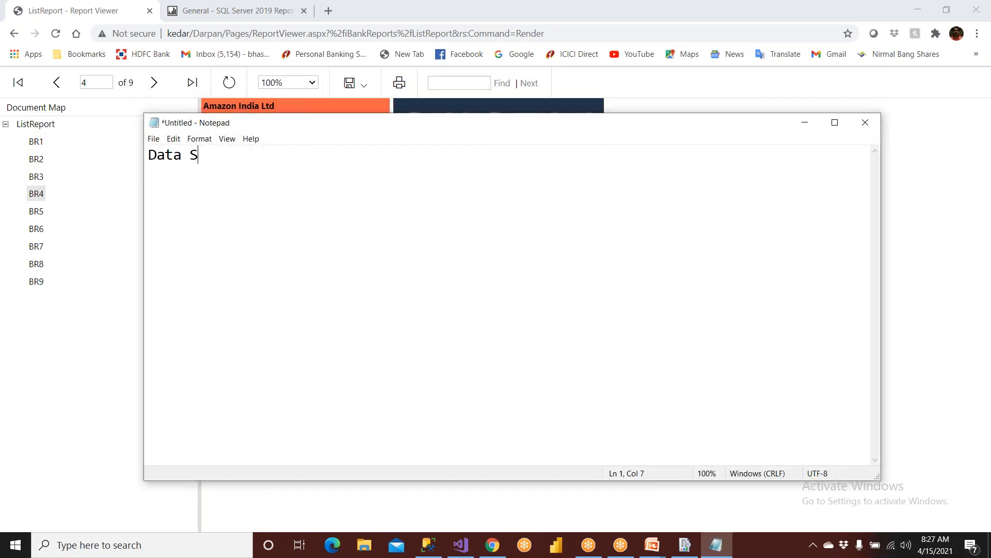
{"action": "key", "text": "BackSpace"}
{"action": "type", "text": "tesing"}
{"action": "key", "text": "Return"}
{"action": "type", "text": "Lau"}
{"action": "key", "text": "BackSpace"}
{"action": "type", "text": "yout "}
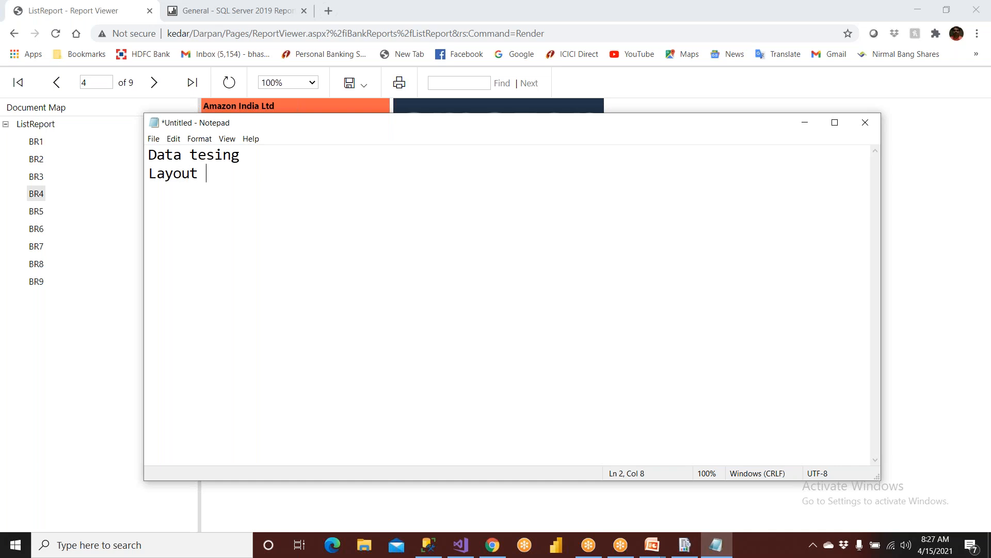
{"action": "type", "text": "testing"}
{"action": "key", "text": "Return"}
{"action": "key", "text": "Return"}
{"action": "type", "text": "Prin"}
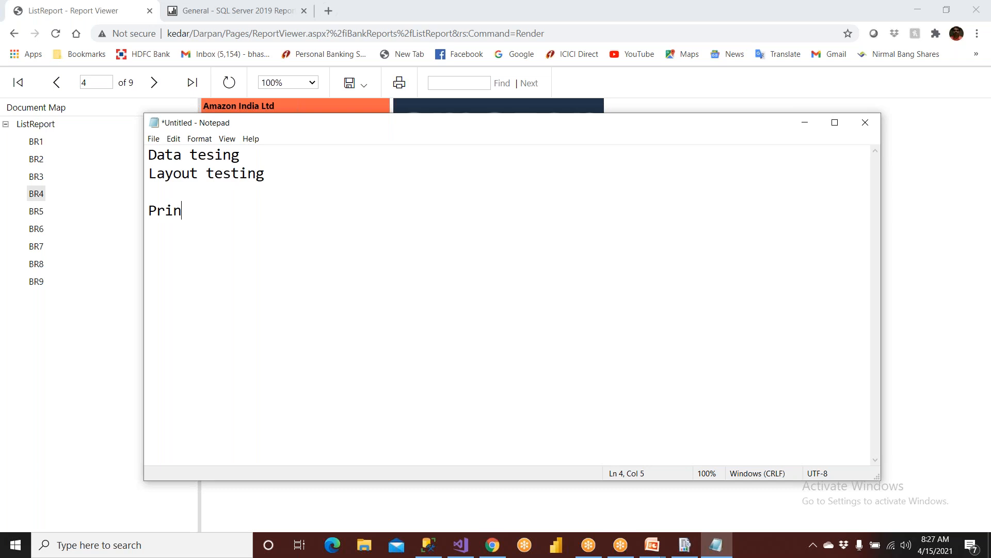
{"action": "type", "text": "t out"}
{"action": "key", "text": "Return"}
{"action": "type", "text": "Downloa"}
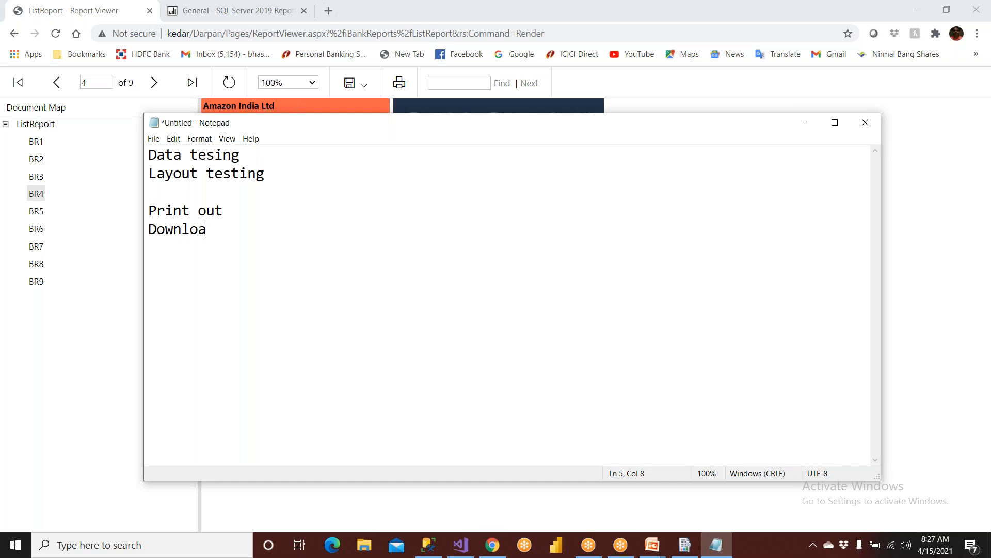
{"action": "type", "text": "d the Report"}
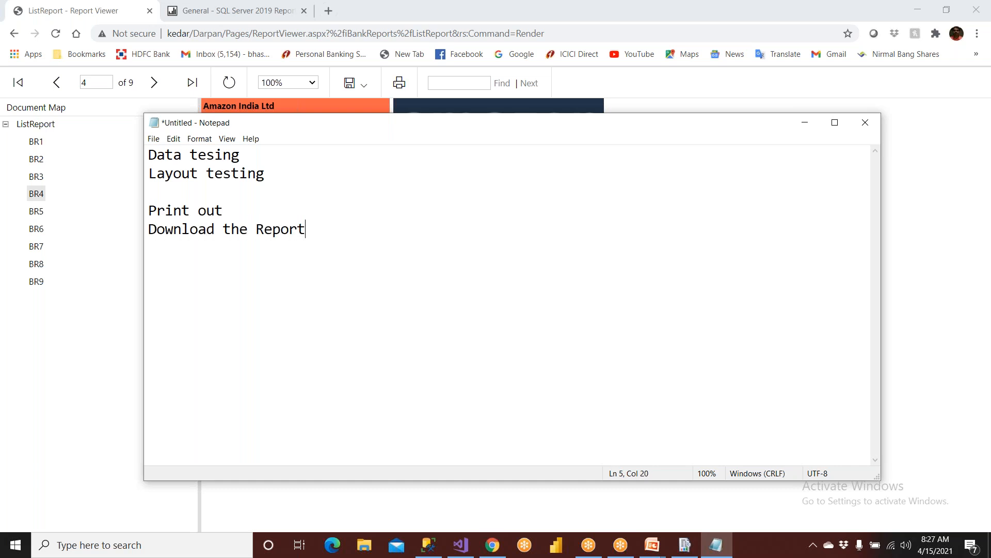
{"action": "type", "text": "s -- PDF, Excel, Image..."}
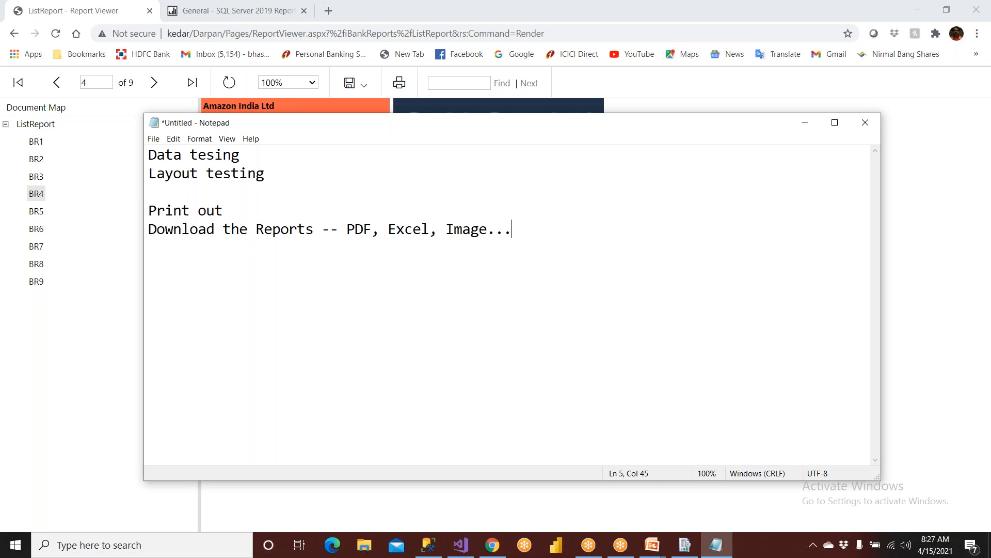
Add 'Deploy the Report to web' followed by browser lines Chrome, Fire Fax, IE and Edge.
{"action": "key", "text": "Return"}
{"action": "key", "text": "Return"}
{"action": "type", "text": "Deploy the R"}
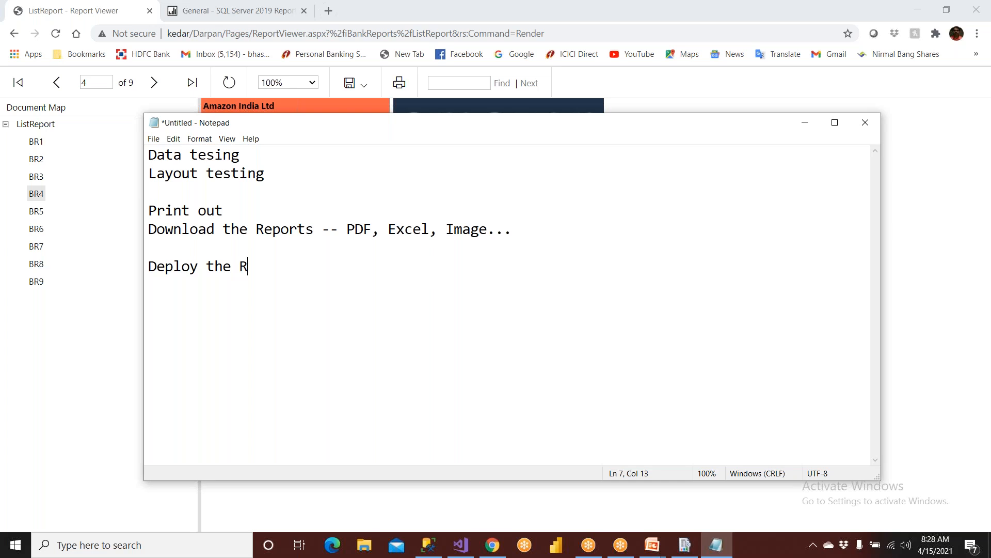
{"action": "type", "text": "eport to web"}
{"action": "key", "text": "Return"}
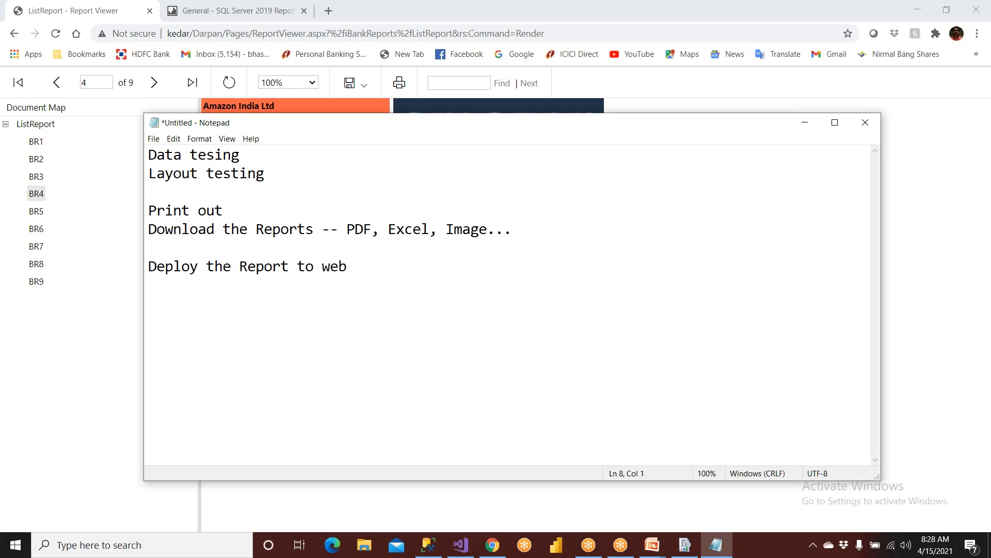
{"action": "type", "text": "Chrome"}
{"action": "key", "text": "Return"}
{"action": "type", "text": "Fire Fax"}
{"action": "key", "text": "Return"}
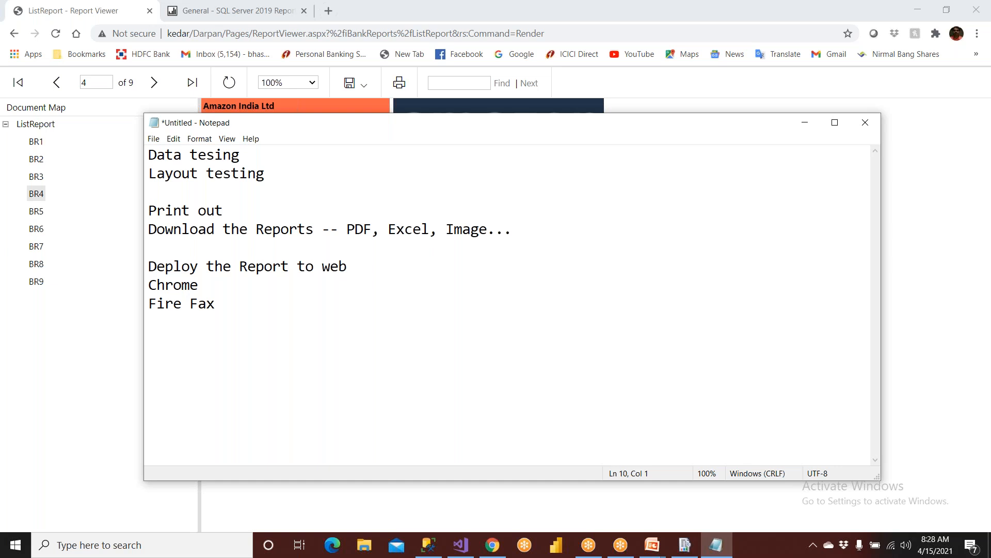
{"action": "type", "text": "IE"}
{"action": "key", "text": "Return"}
{"action": "type", "text": "Edge"}
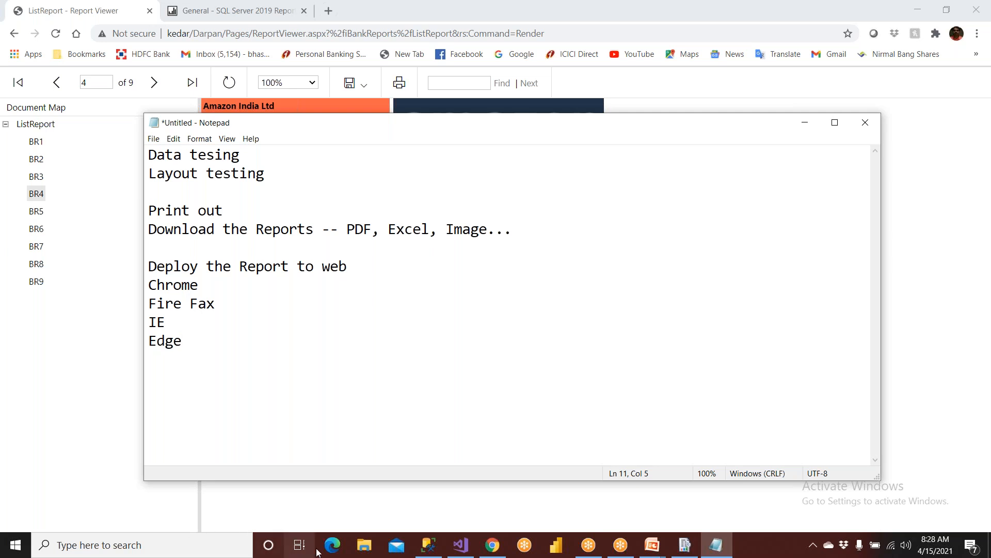
Insert a blank line after 'Print out', then bring the browser report back to the front.
{"action": "left_click_drag", "start_coordinate": [200, 336], "coordinate": [143, 285]}
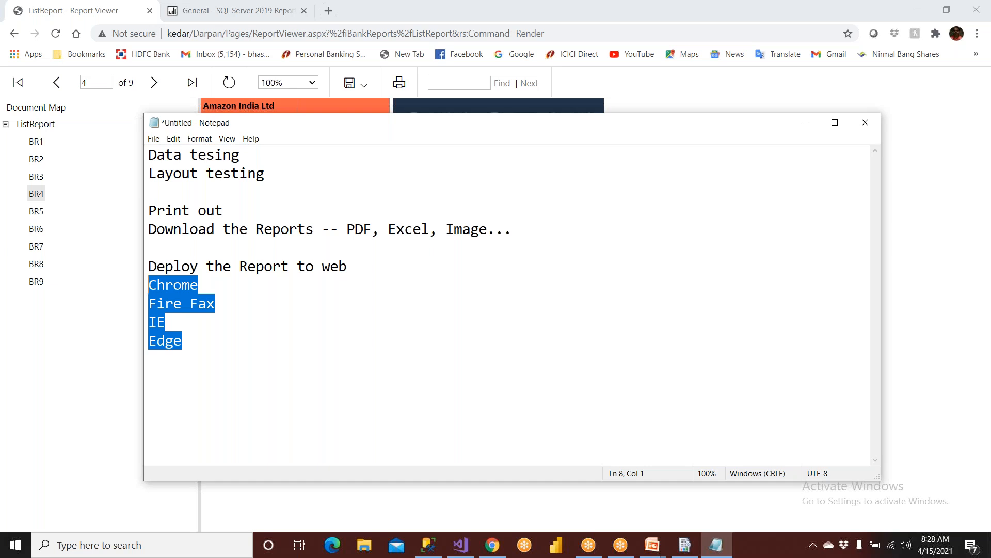
{"action": "left_click_drag", "start_coordinate": [233, 213], "coordinate": [147, 216]}
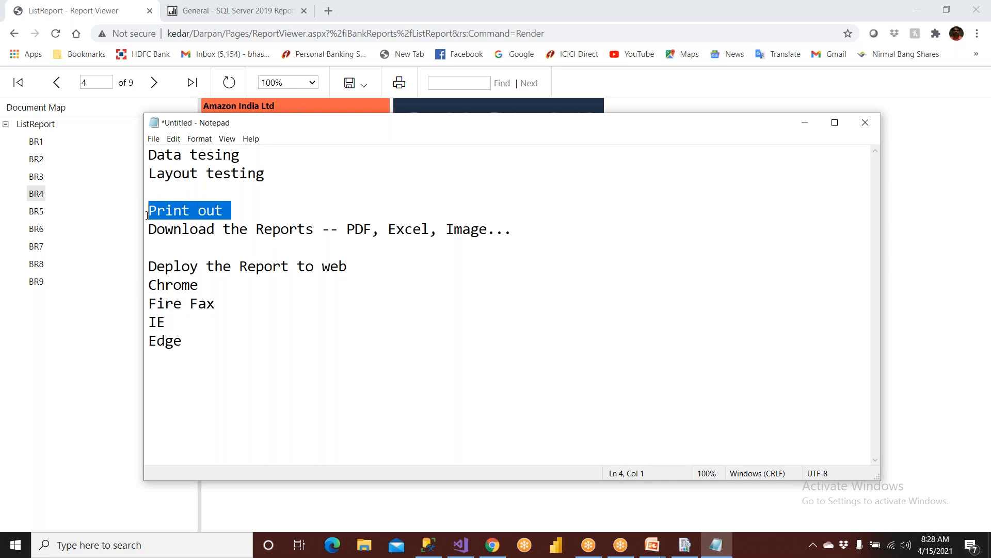
{"action": "left_click", "coordinate": [258, 216]}
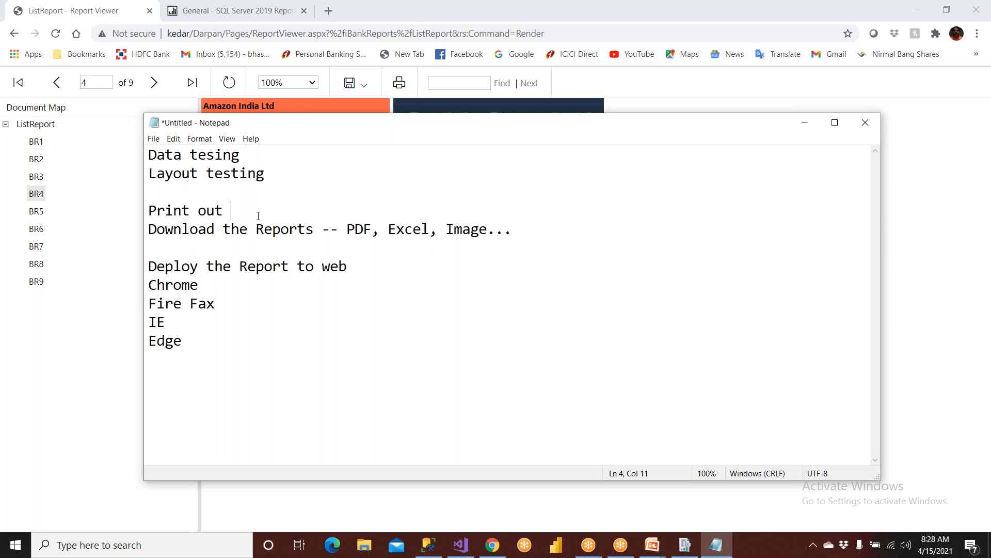
{"action": "key", "text": "Return"}
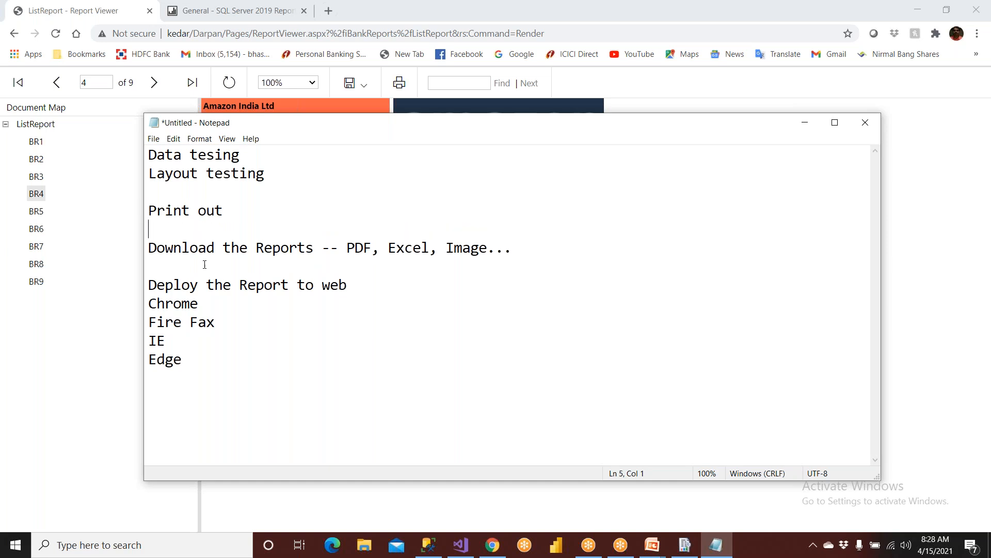
{"action": "left_click_drag", "start_coordinate": [180, 373], "coordinate": [129, 149]}
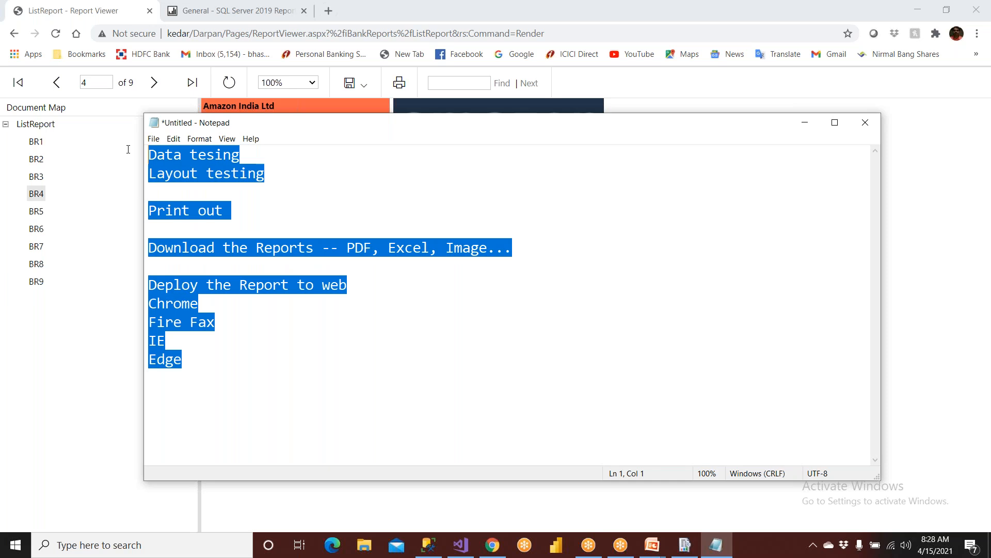
{"action": "left_click", "coordinate": [83, 261]}
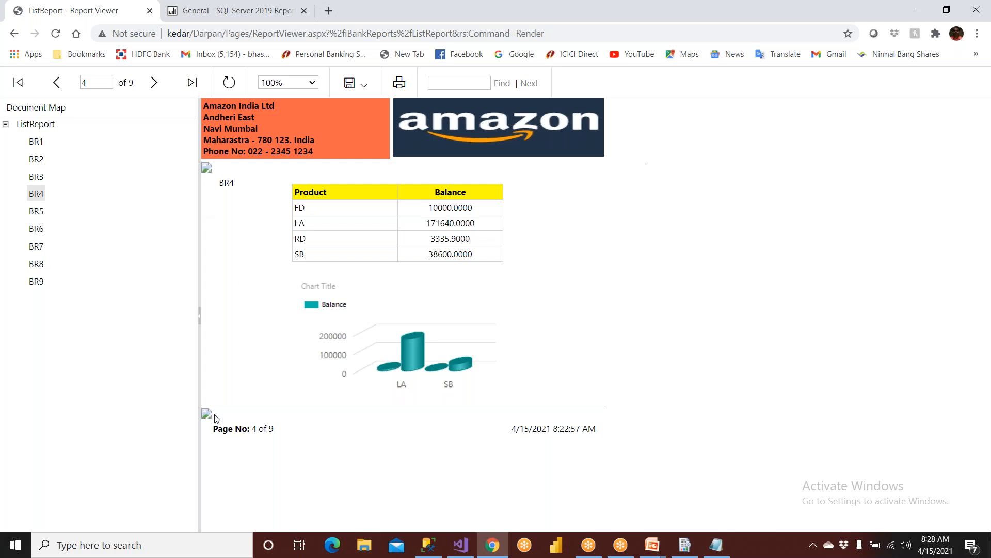
View the ListReport preview in Visual Studio, then return to the Notepad notes.
{"action": "left_click", "coordinate": [460, 545]}
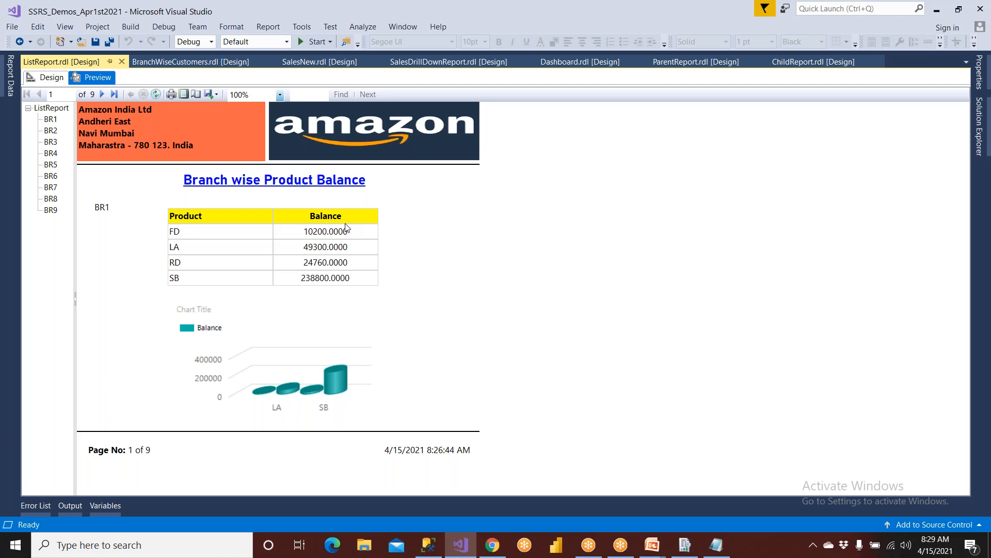
{"action": "left_click", "coordinate": [716, 544]}
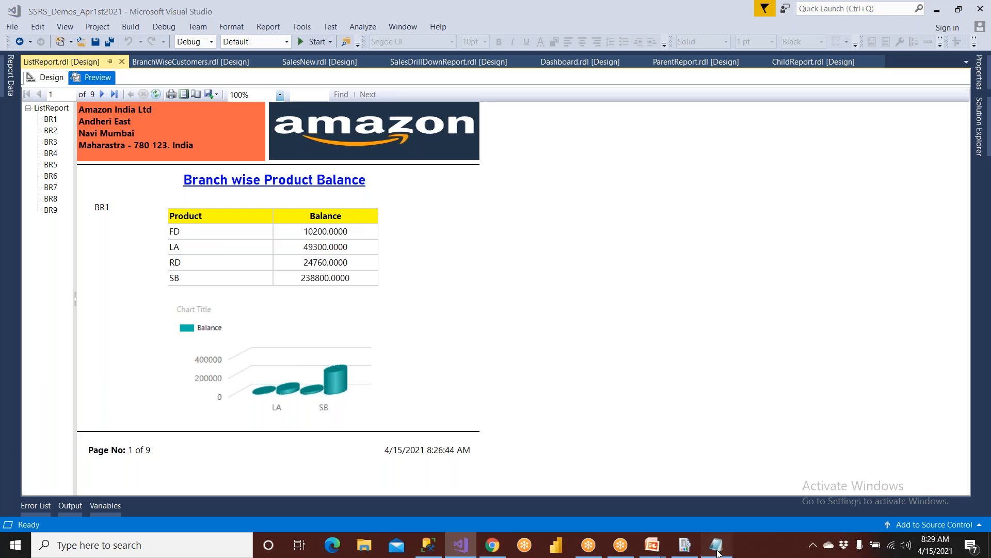
Add a 'Unit Testing' heading with a dashed underline at the top of the notes.
{"action": "left_click", "coordinate": [201, 188]}
{"action": "key", "text": "ctrl+Home"}
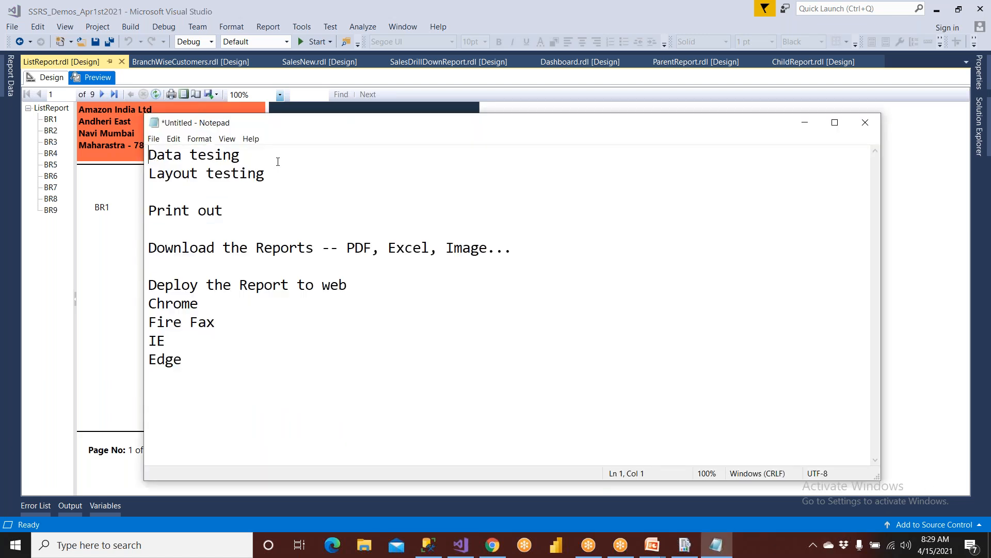
{"action": "key", "text": "Return"}
{"action": "key", "text": "Return"}
{"action": "key", "text": "Up"}
{"action": "key", "text": "Up"}
{"action": "type", "text": "Unit T"}
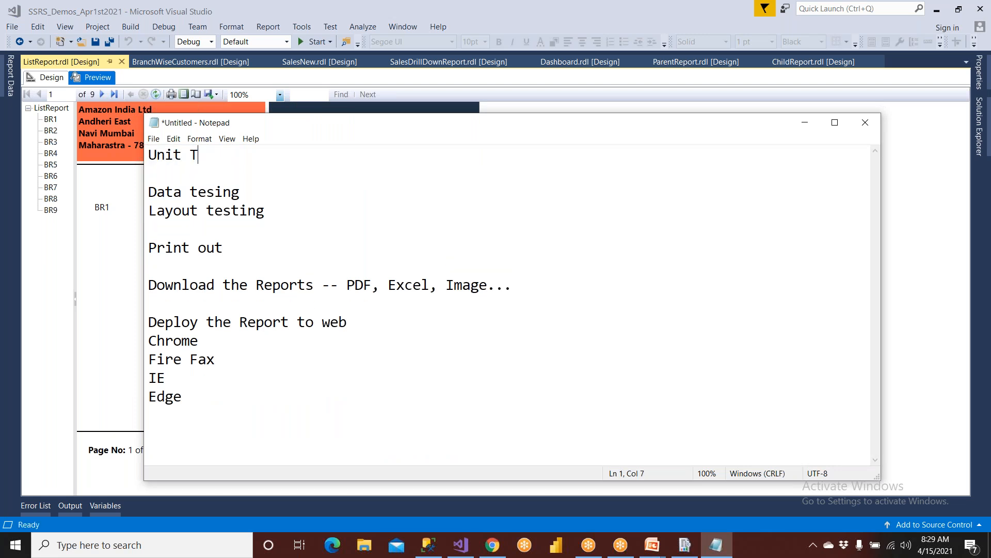
{"action": "type", "text": "esting"}
{"action": "key", "text": "Return"}
{"action": "type", "text": "--------------------------------------------------"}
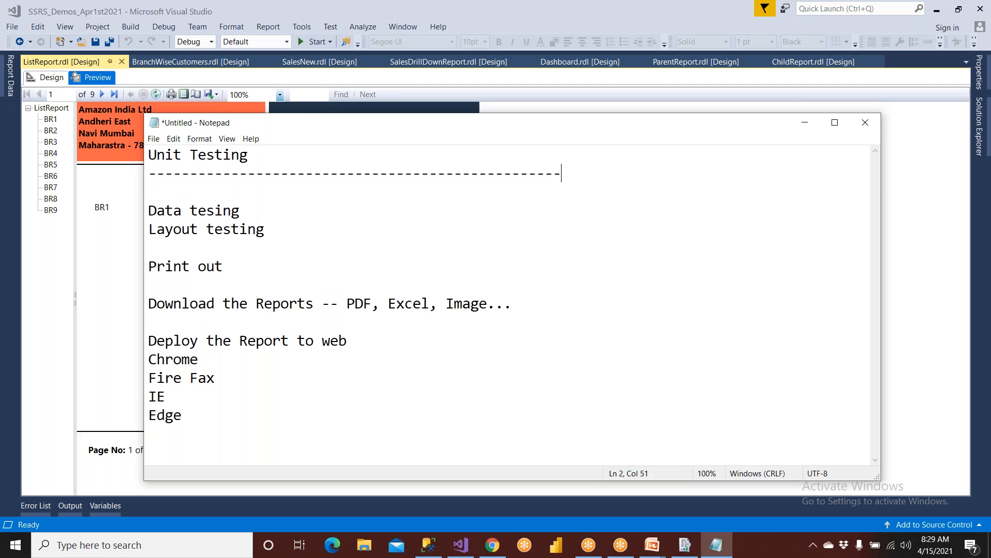
Maximize Notepad and add a divider plus a dash-underlined 'Testers' heading below the browser list.
{"action": "left_click", "coordinate": [835, 123]}
{"action": "left_click", "coordinate": [309, 293]}
{"action": "key", "text": "Return"}
{"action": "key", "text": "Return"}
{"action": "key", "text": "Return"}
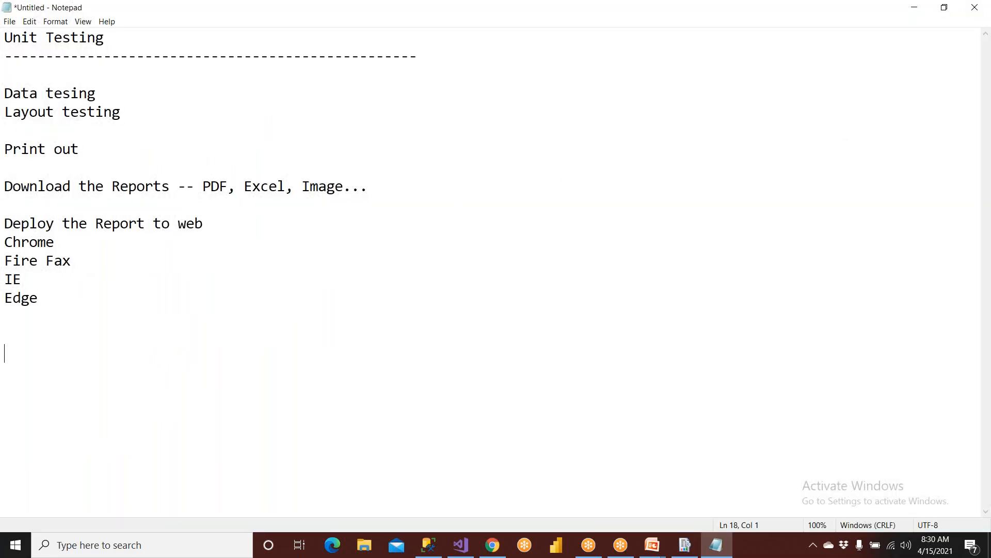
{"action": "type", "text": "000000000"}
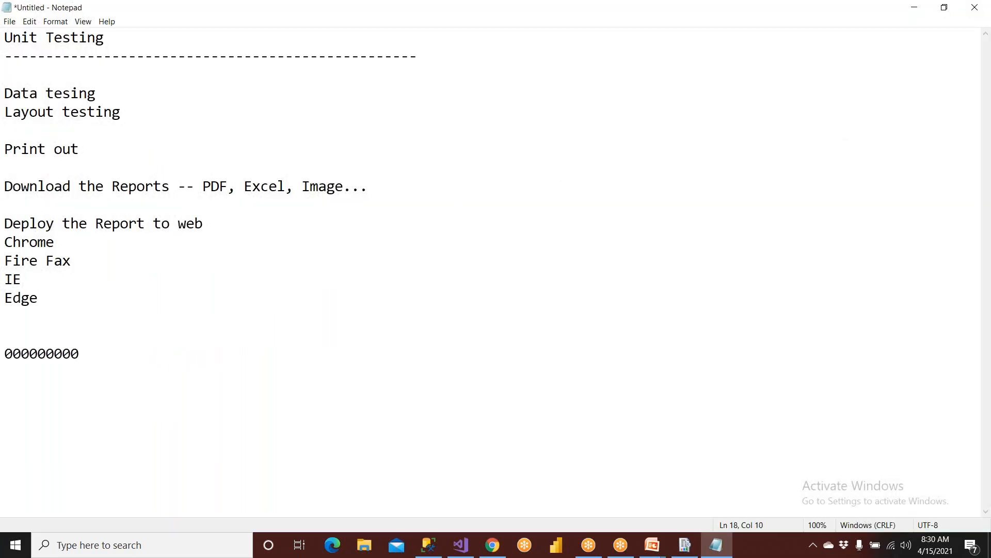
{"action": "type", "text": "-----------------------"}
{"action": "key", "text": "Return"}
{"action": "type", "text": "Teste"}
{"action": "key", "text": "BackSpace"}
{"action": "type", "text": "ers"}
{"action": "key", "text": "Return"}
{"action": "type", "text": "-------------------------------------------"}
{"action": "key", "text": "Return"}
Type 'SIT Testing', 'Regression Testing' and 'UAT Performance Testing' as lines under Testers.
{"action": "left_click", "coordinate": [927, 507]}
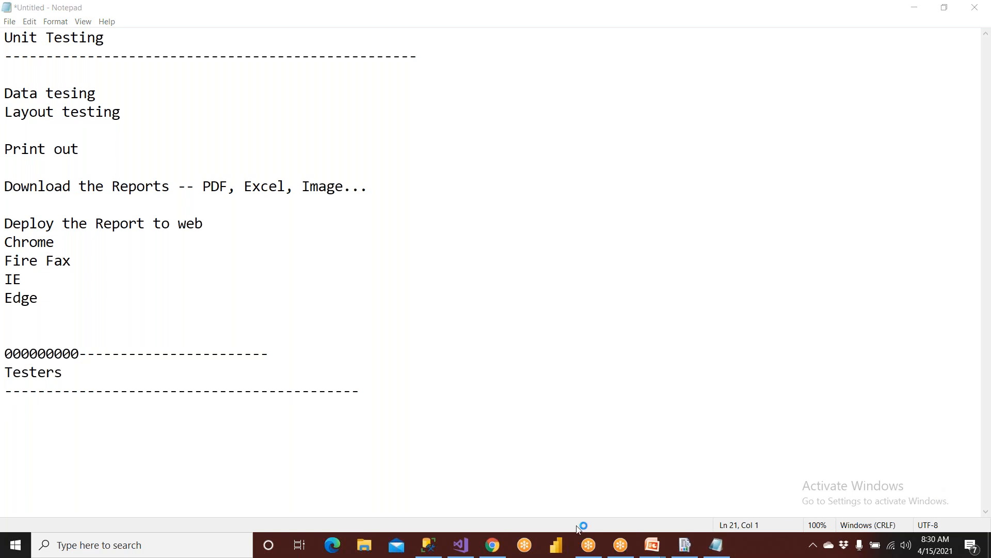
{"action": "left_click", "coordinate": [313, 500]}
{"action": "type", "text": "SIT"}
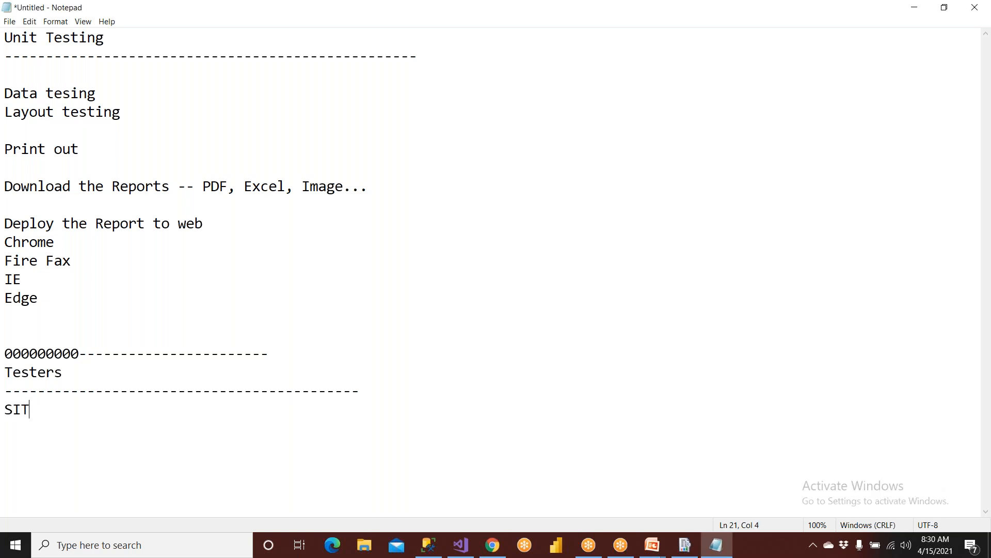
{"action": "type", "text": " Testing"}
{"action": "key", "text": "Return"}
{"action": "type", "text": "Re"}
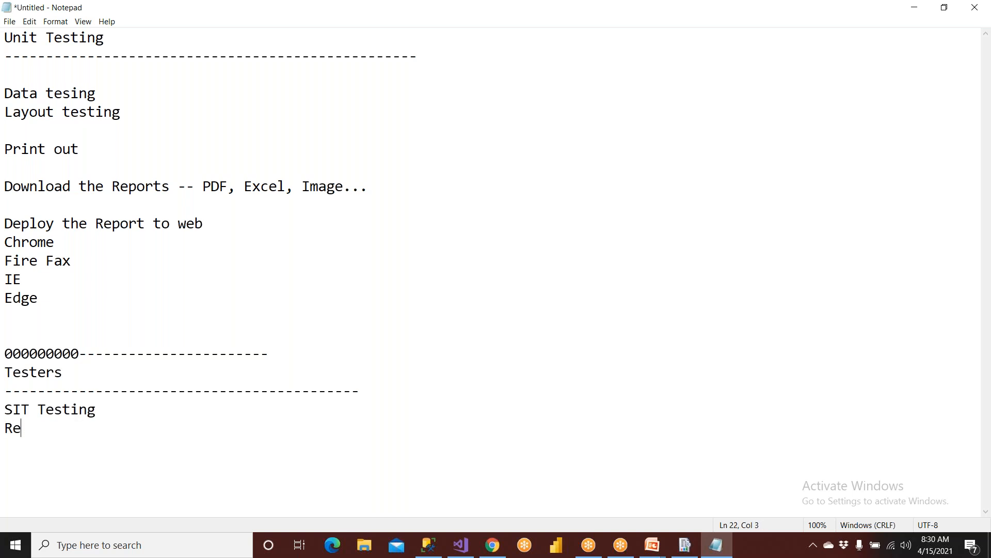
{"action": "type", "text": "gression "}
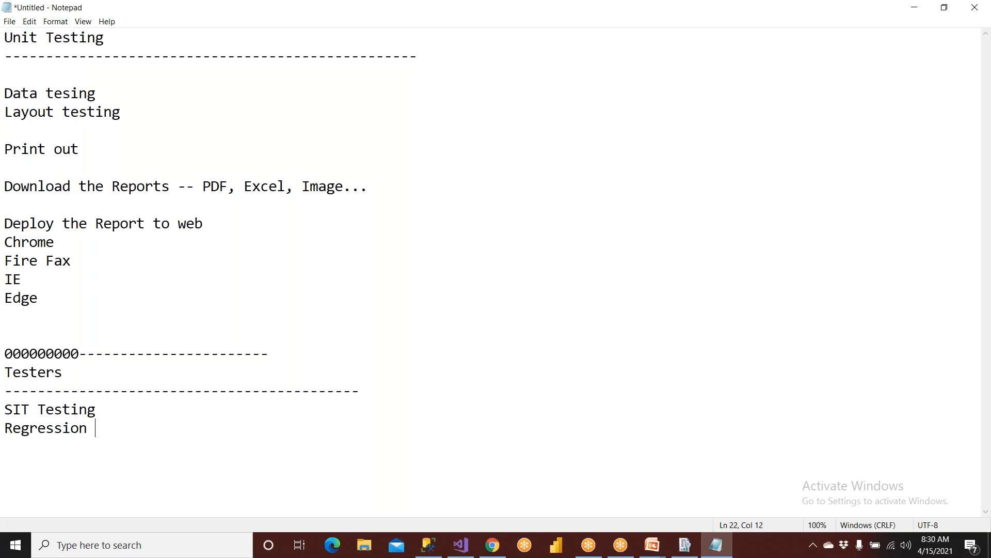
{"action": "type", "text": "Testing"}
{"action": "key", "text": "Return"}
{"action": "type", "text": "UAT "}
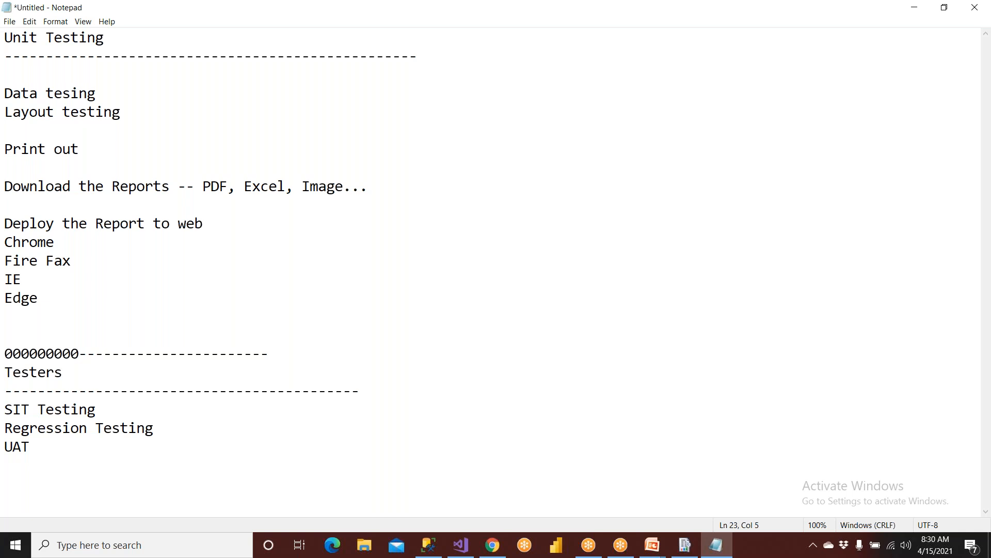
{"action": "type", "text": "Performance T"}
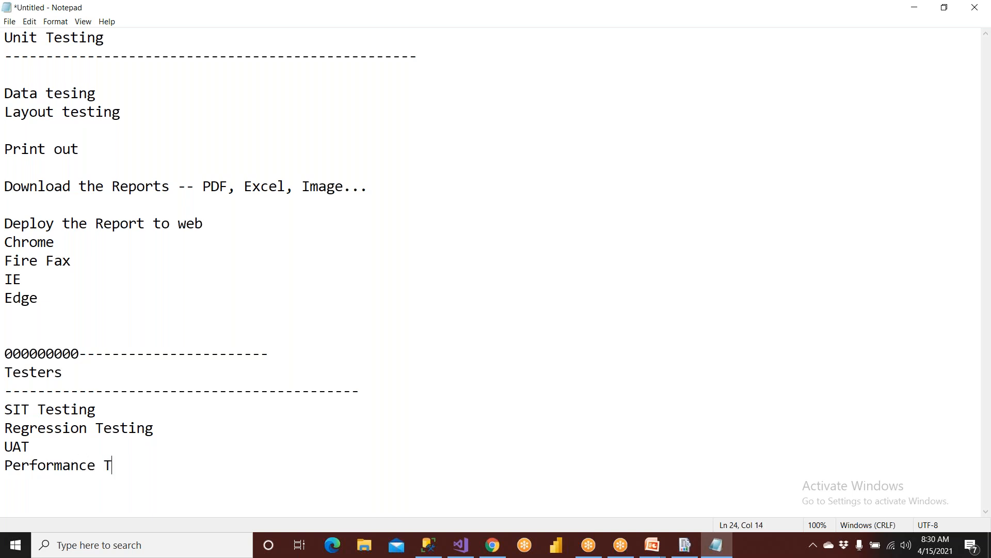
{"action": "type", "text": "esting"}
{"action": "key", "text": "Return"}
{"action": "key", "text": "Return"}
{"action": "key", "text": "Return"}
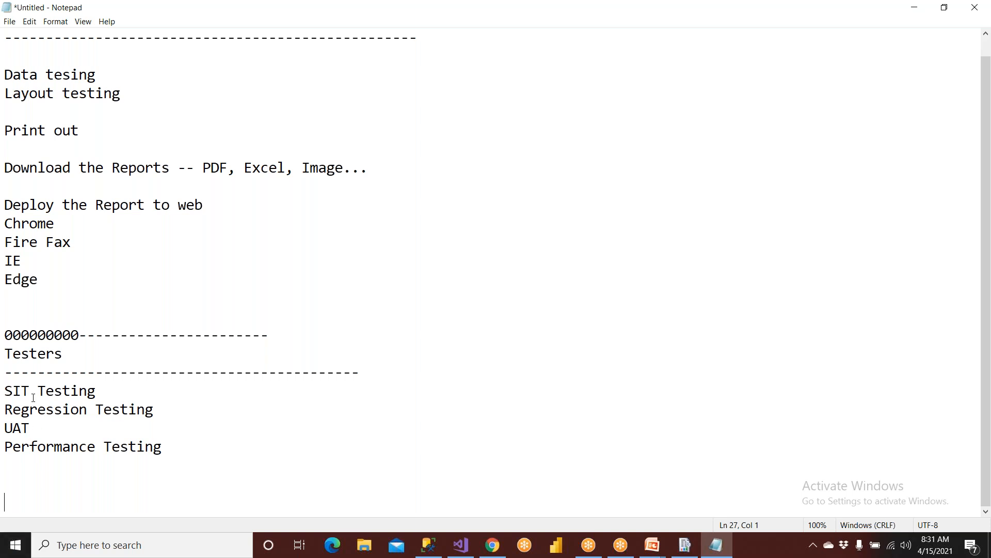
Highlight the Testers heading and its four testing types, then switch back to the browser report.
{"action": "left_click_drag", "start_coordinate": [65, 355], "coordinate": [5, 350]}
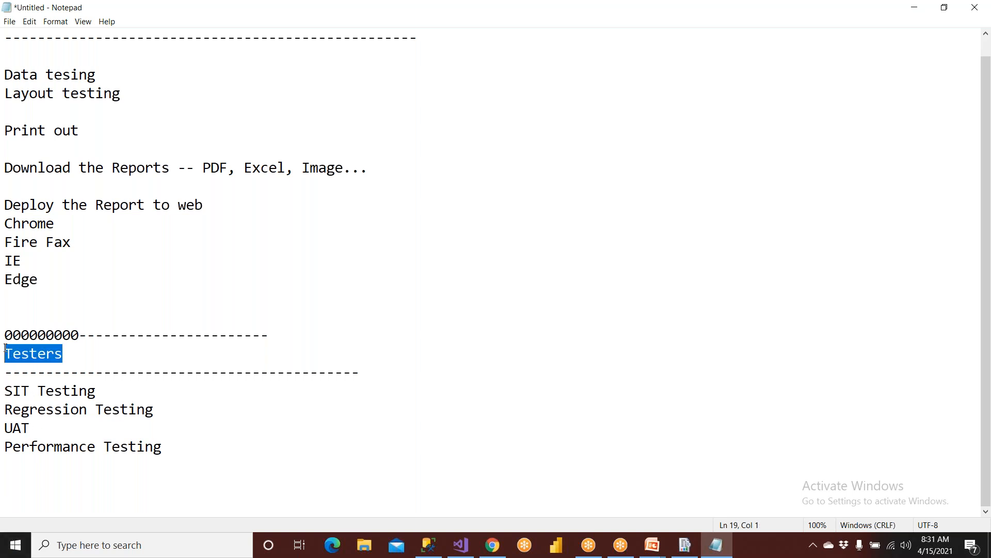
{"action": "left_click_drag", "start_coordinate": [163, 447], "coordinate": [5, 387]}
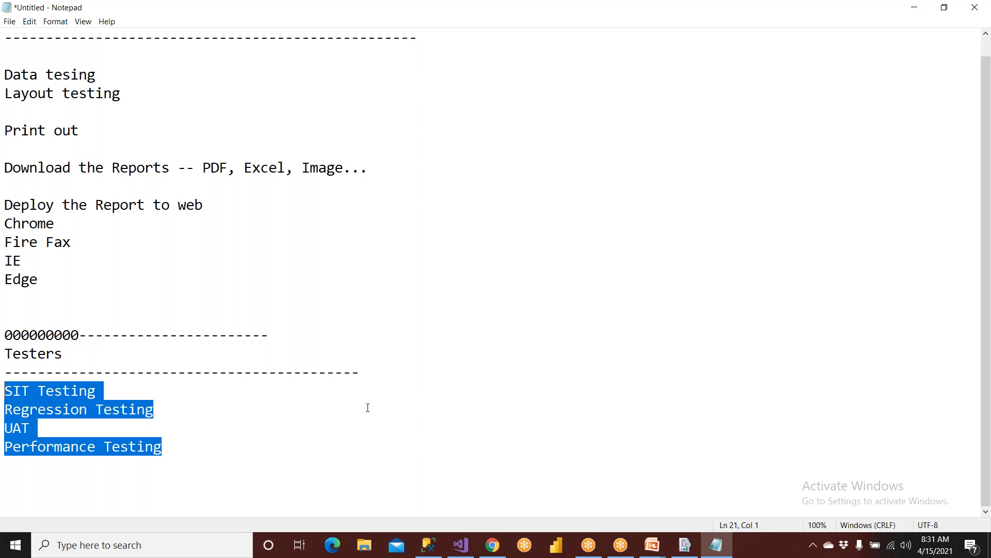
{"action": "left_click", "coordinate": [492, 545]}
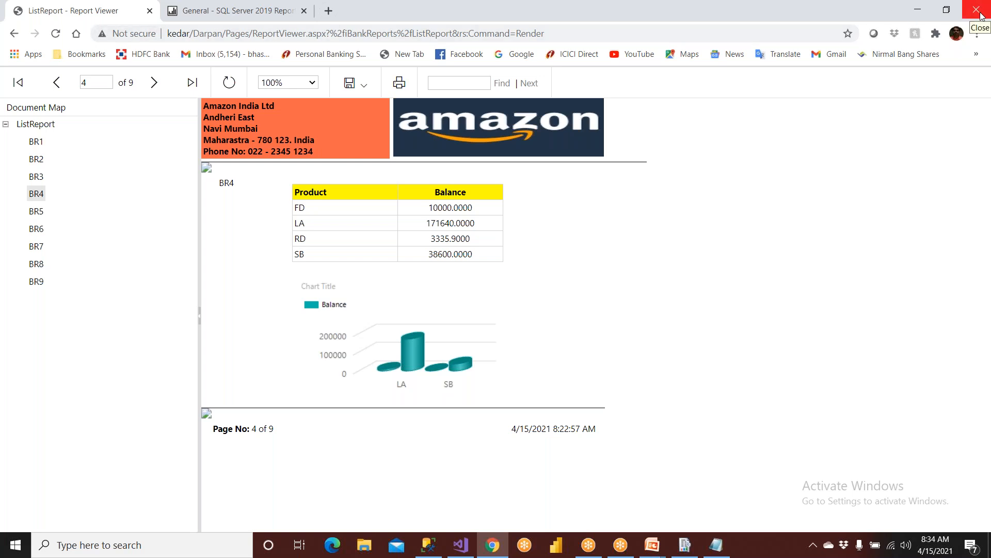
Close the Notepad notes without saving them.
{"action": "left_click", "coordinate": [492, 555]}
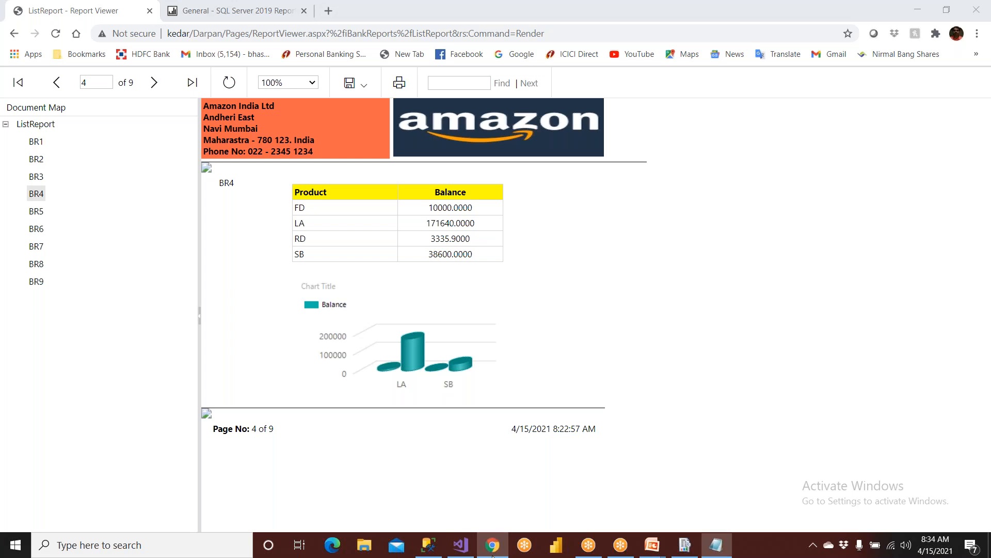
{"action": "left_click", "coordinate": [975, 7]}
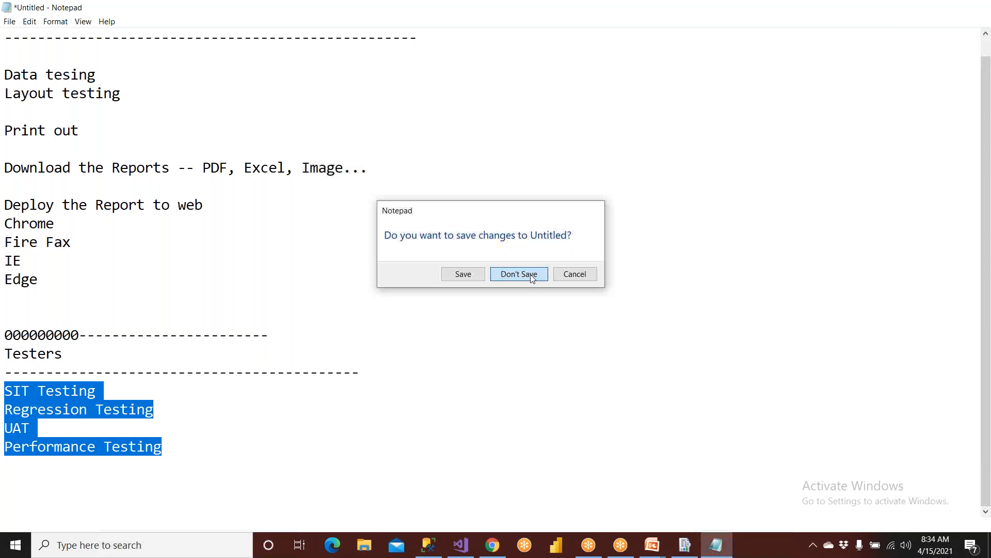
{"action": "left_click", "coordinate": [532, 275]}
Show the PowerPoint slide show full screen on the Push Subscriptions slide.
{"action": "mouse_move", "coordinate": [654, 547]}
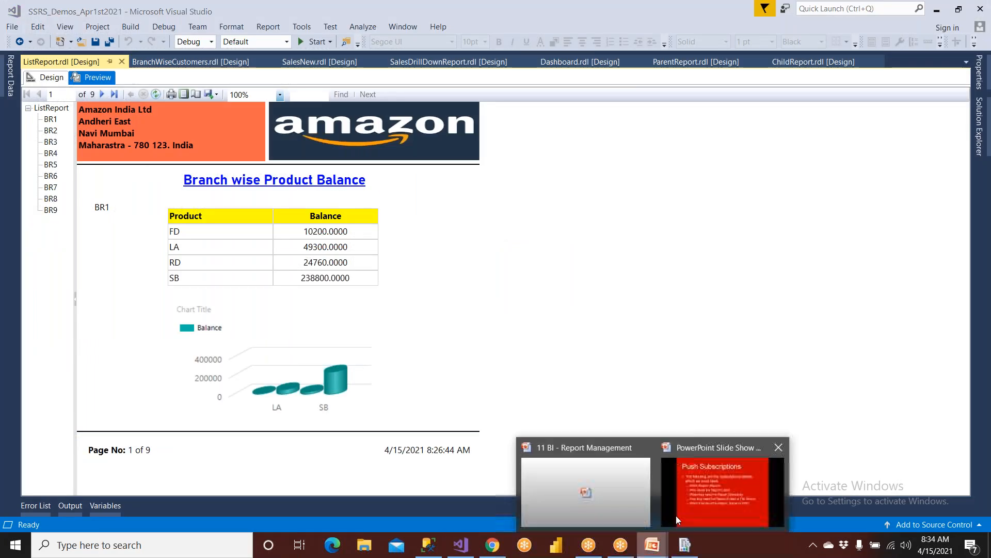
{"action": "left_click", "coordinate": [701, 493]}
{"action": "key", "text": "Right"}
{"action": "key", "text": "Left"}
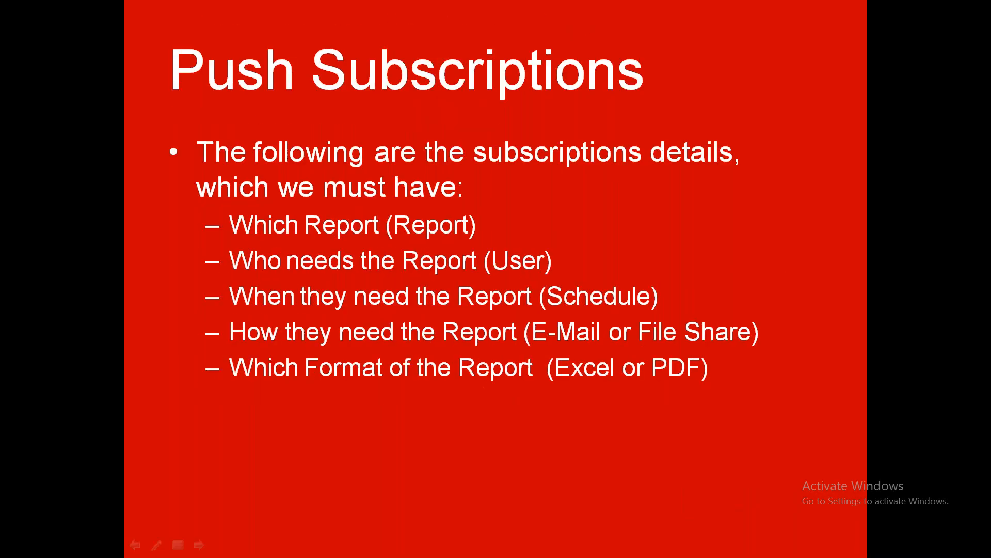
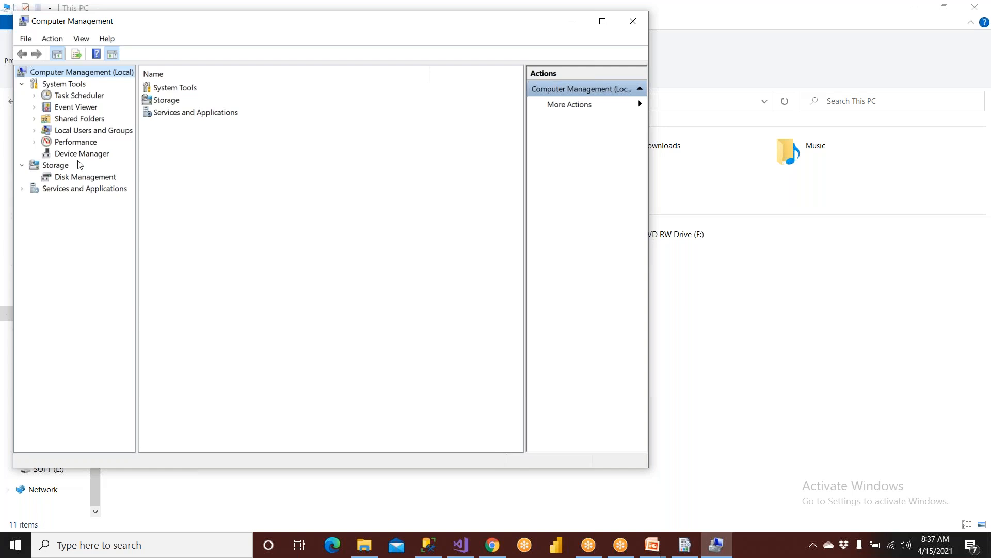
Bring the PowerPoint slide show back to the front from its taskbar preview.
{"action": "left_click", "coordinate": [92, 134]}
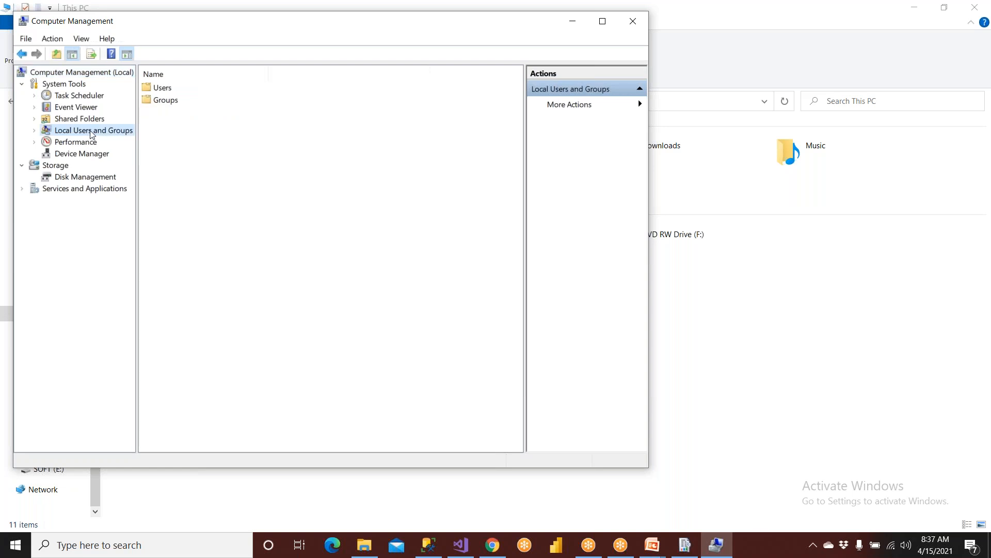
{"action": "mouse_move", "coordinate": [664, 543]}
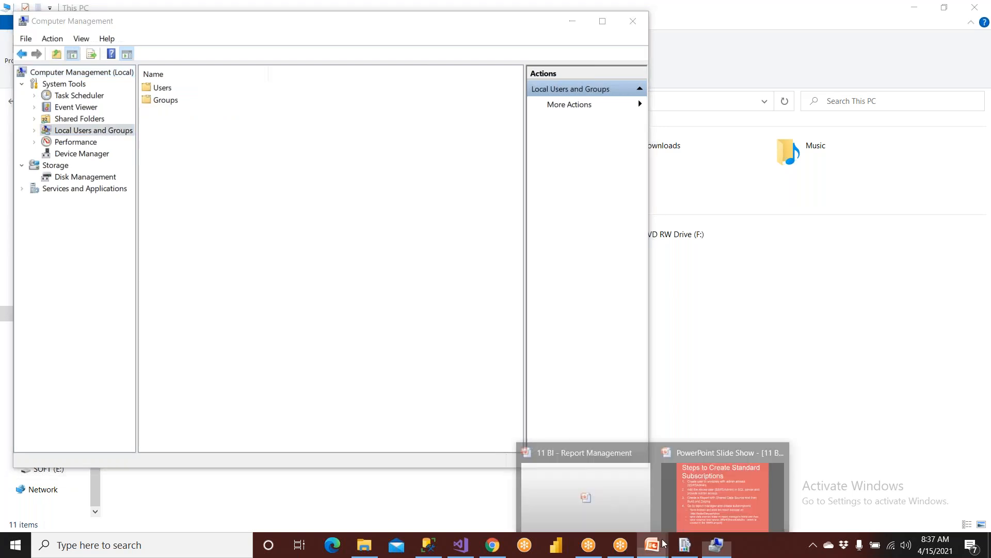
{"action": "left_click", "coordinate": [711, 503]}
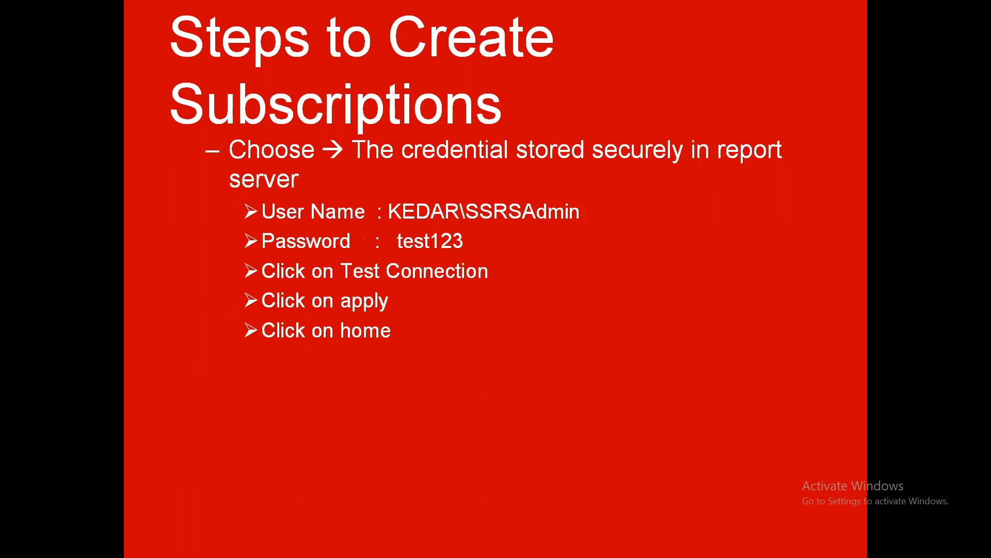
Open Computer Management from This PC and start a new user under Local Users and Groups > Users.
{"action": "key", "text": "super"}
{"action": "left_click", "coordinate": [368, 543]}
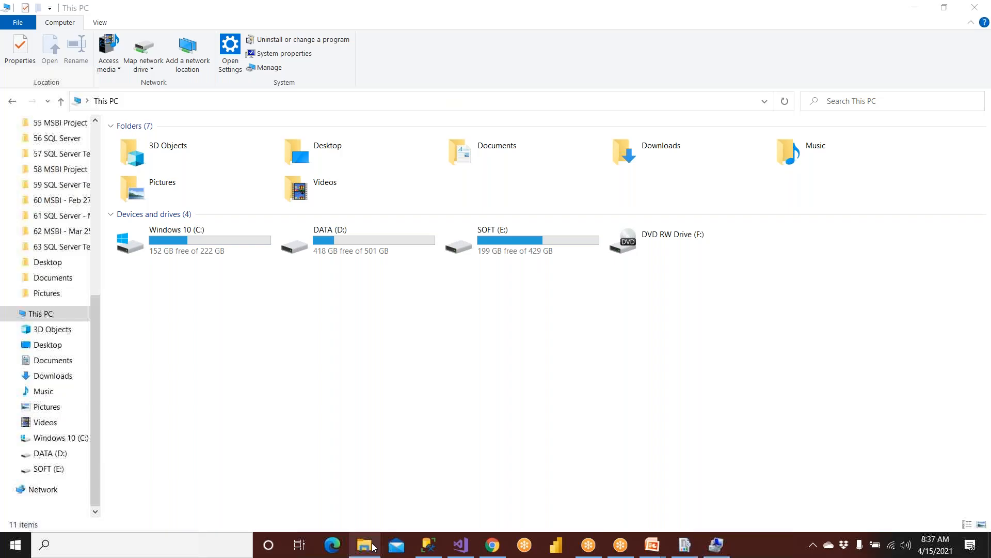
{"action": "right_click", "coordinate": [37, 317]}
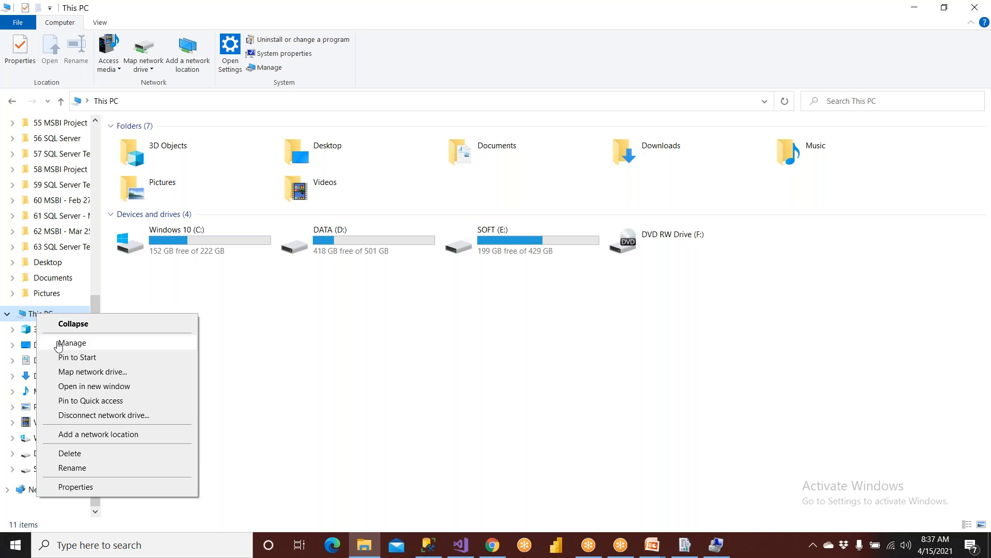
{"action": "left_click", "coordinate": [58, 343]}
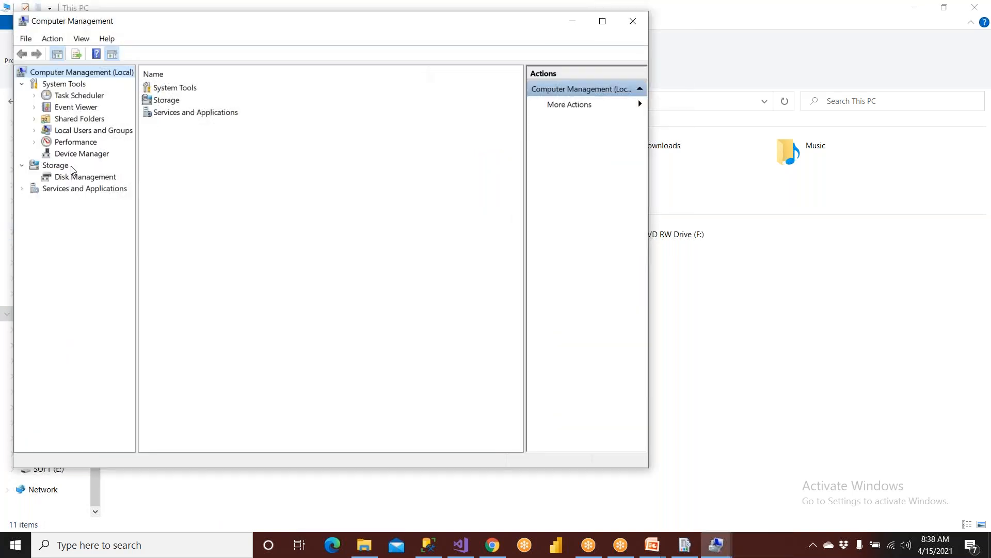
{"action": "left_click", "coordinate": [81, 133]}
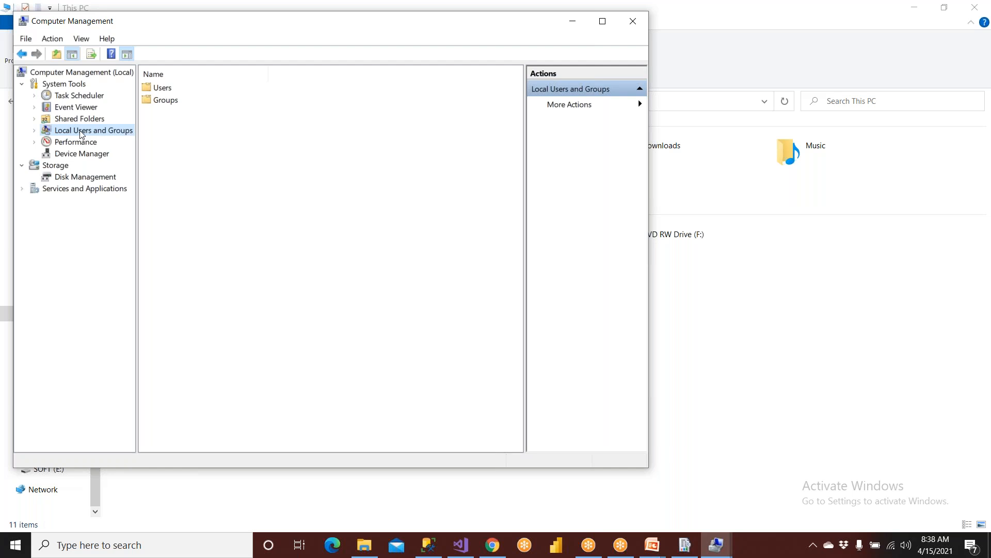
{"action": "double_click", "coordinate": [164, 90]}
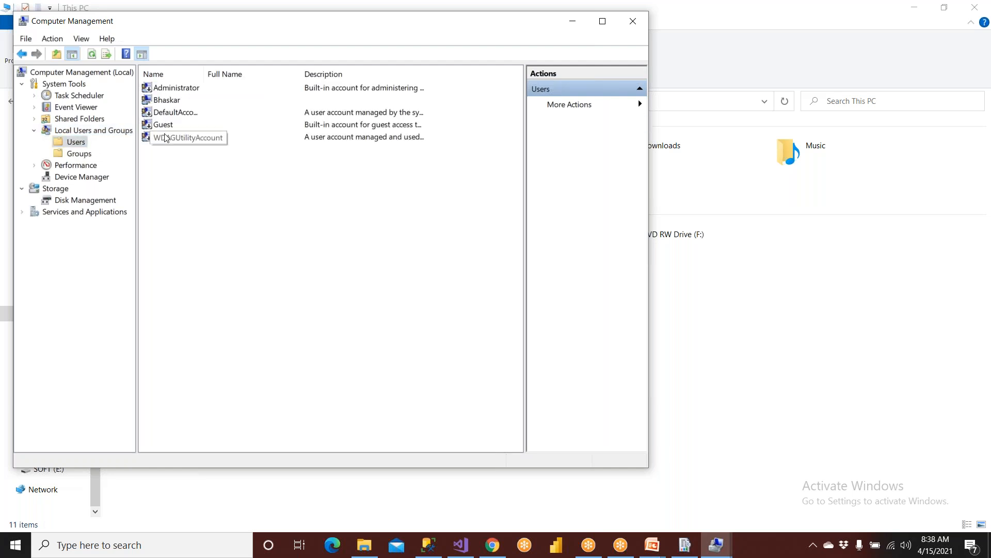
{"action": "right_click", "coordinate": [76, 147]}
{"action": "left_click", "coordinate": [111, 151]}
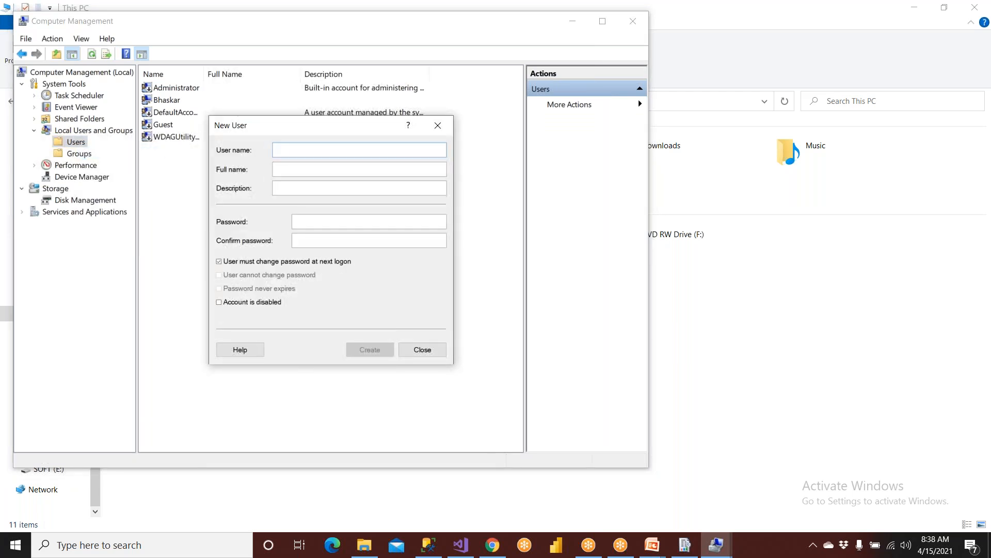
Create user SSRSAdmin with a password not requiring change at next logon, then close Computer Management.
{"action": "type", "text": "SSR"}
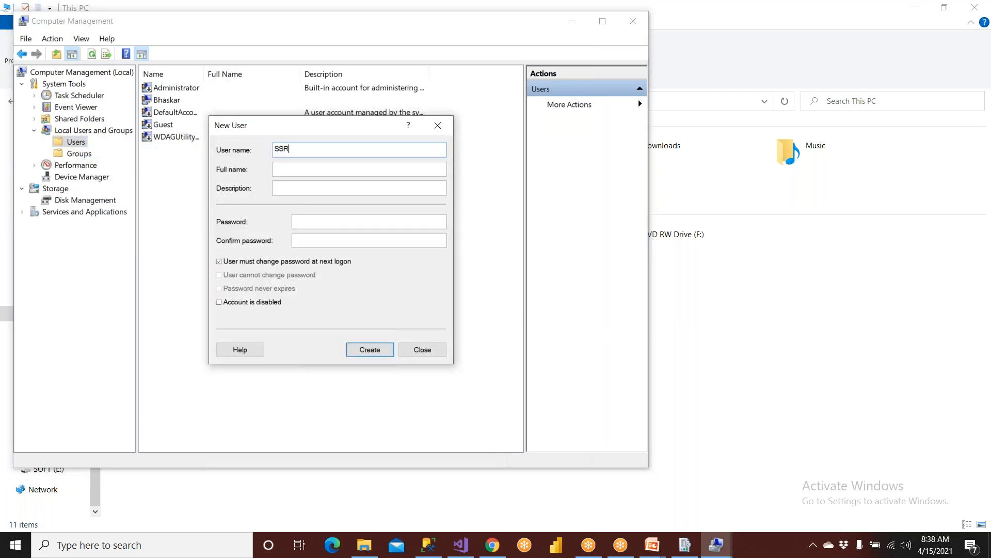
{"action": "type", "text": "SAdmin"}
{"action": "left_click_drag", "start_coordinate": [316, 149], "coordinate": [228, 148]}
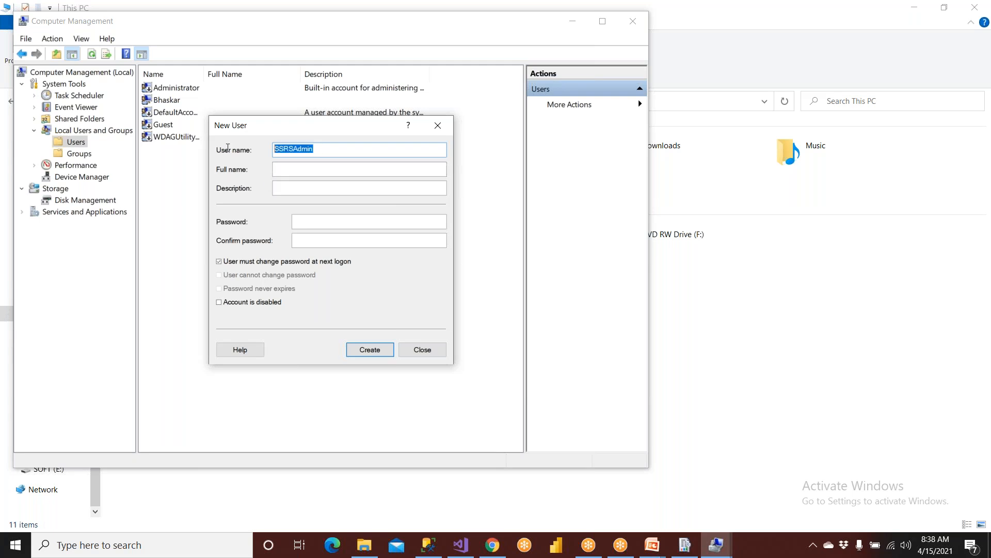
{"action": "left_click", "coordinate": [312, 222]}
{"action": "type", "text": "•••••••"}
{"action": "left_click", "coordinate": [332, 240]}
{"action": "type", "text": "•••"}
{"action": "key", "text": "BackSpace"}
{"action": "key", "text": "BackSpace"}
{"action": "key", "text": "BackSpace"}
{"action": "type", "text": "•••••••"}
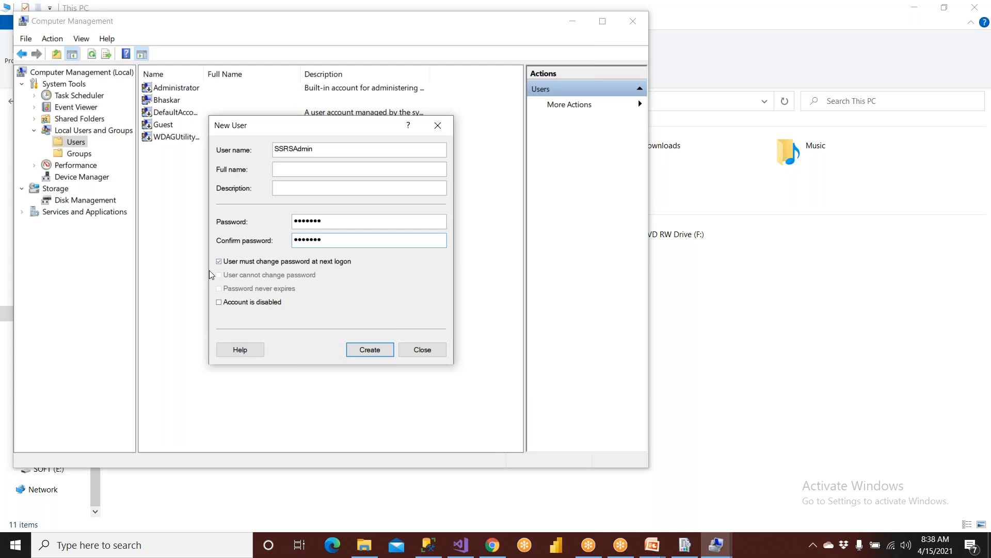
{"action": "left_click", "coordinate": [217, 261]}
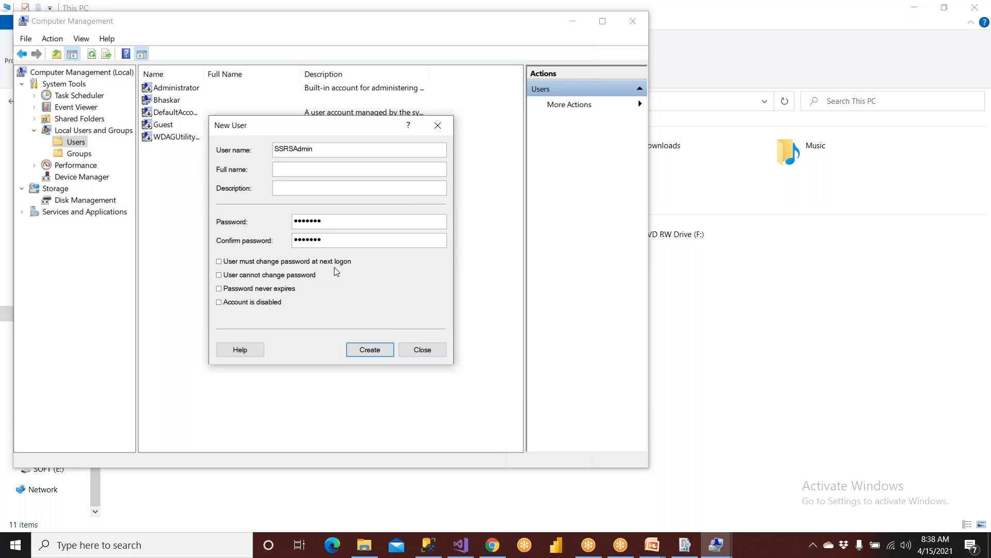
{"action": "left_click", "coordinate": [379, 353]}
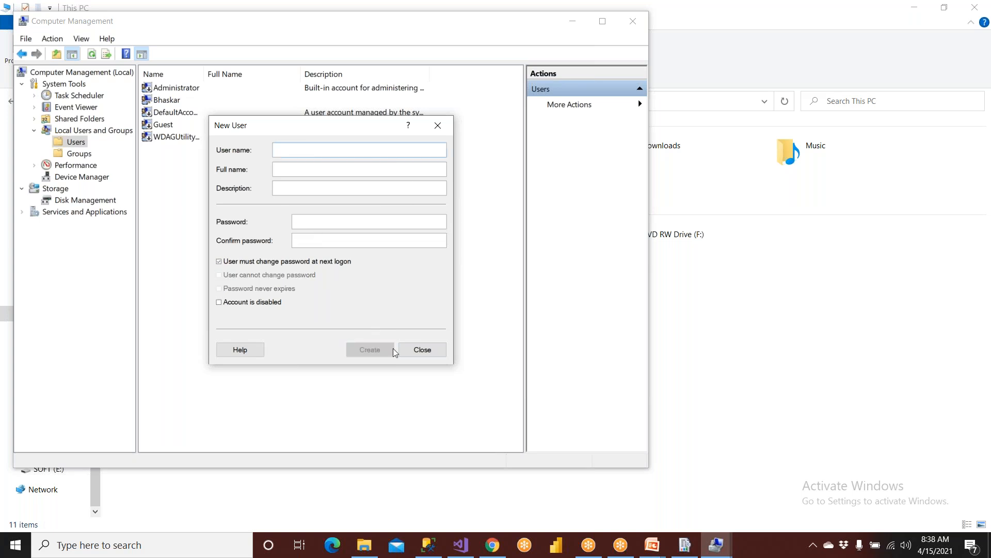
{"action": "left_click", "coordinate": [419, 351]}
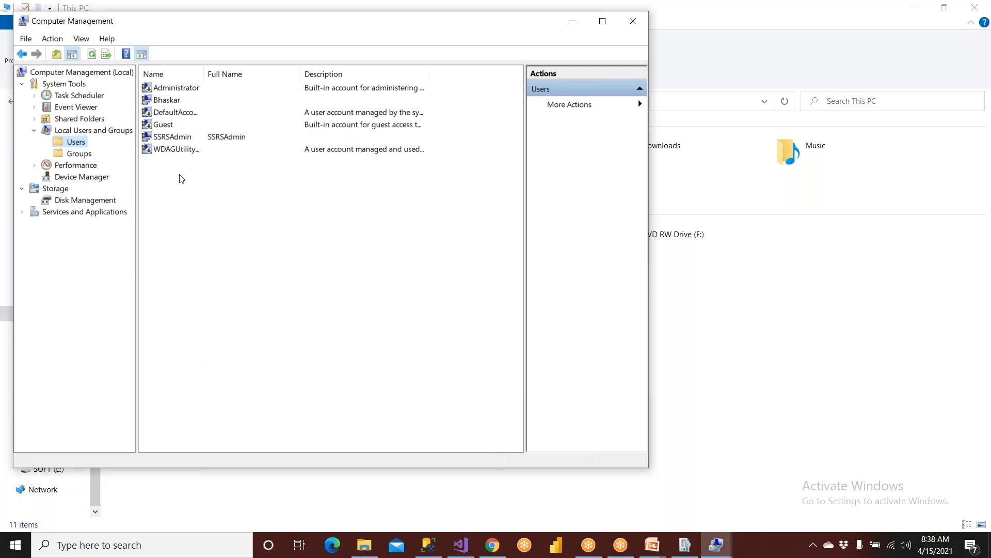
{"action": "left_click", "coordinate": [629, 24]}
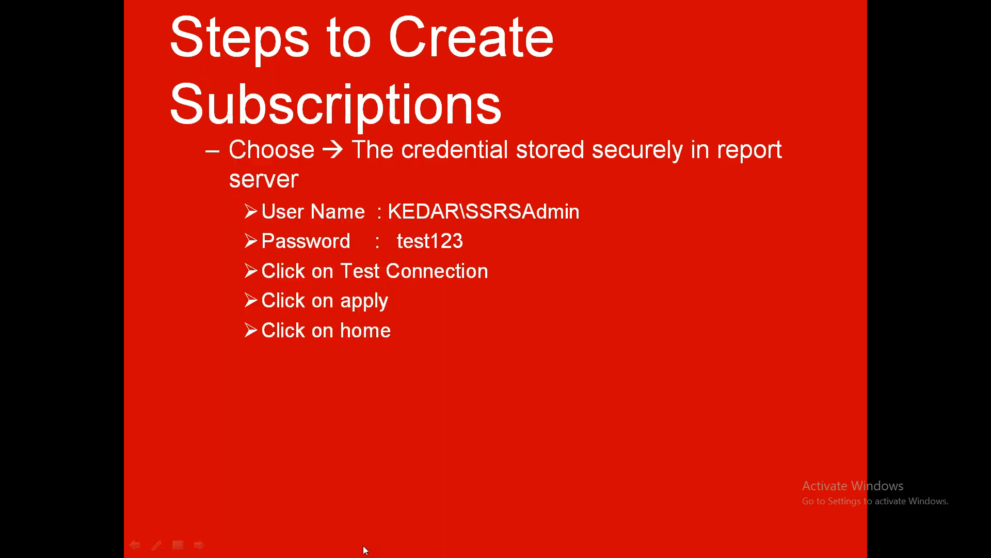
{"action": "left_click", "coordinate": [364, 547]}
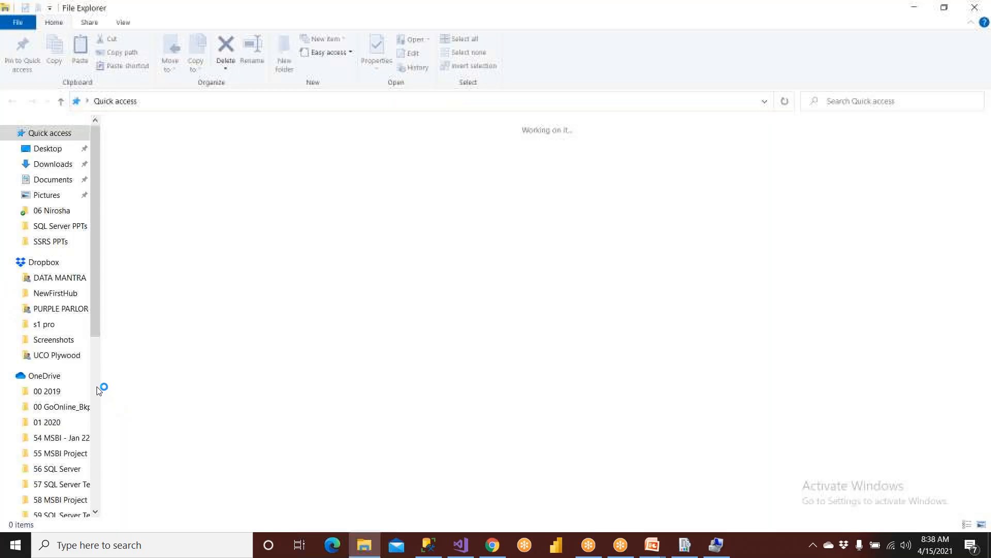
{"action": "scroll", "coordinate": [48, 361], "scroll_direction": "down", "scroll_amount": 10}
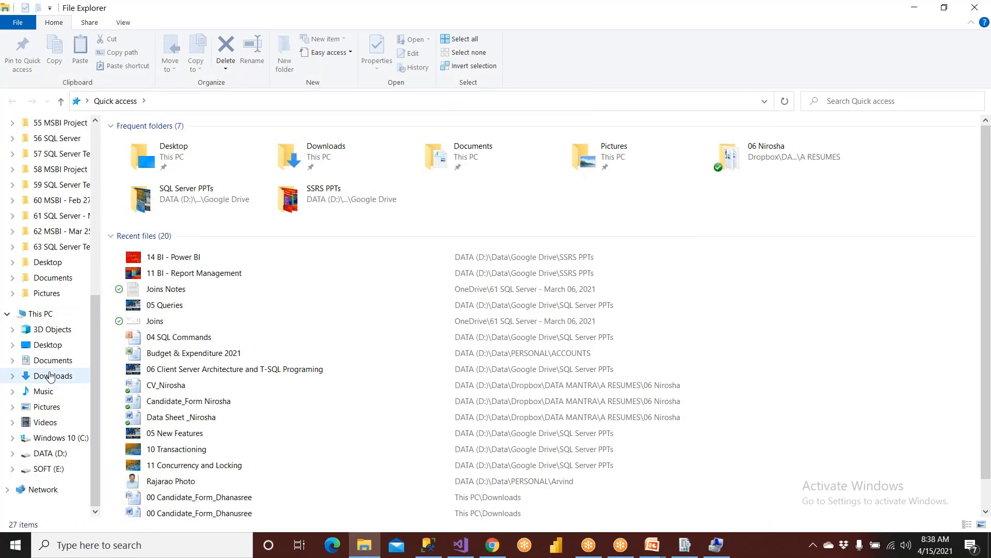
{"action": "left_click", "coordinate": [50, 316]}
{"action": "right_click", "coordinate": [49, 321]}
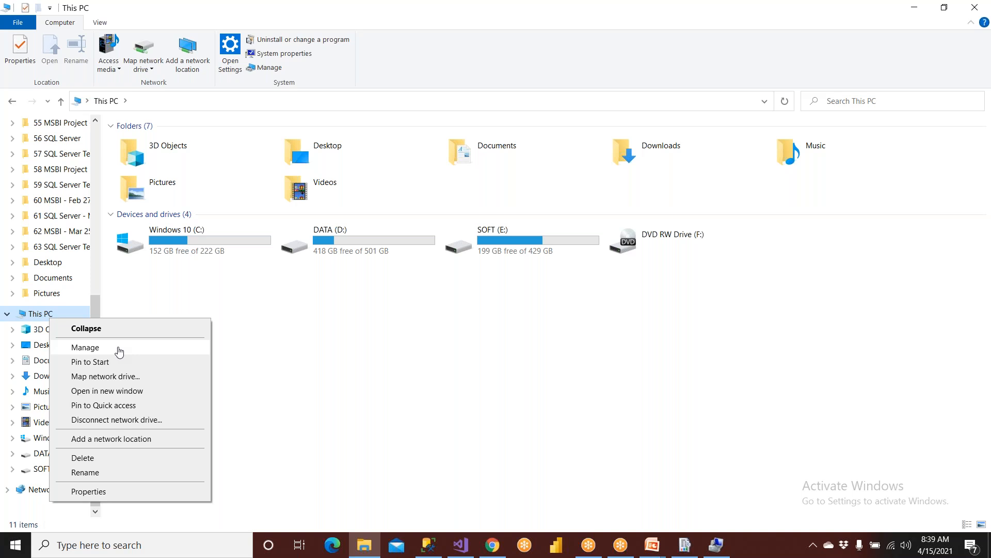
{"action": "left_click", "coordinate": [119, 352]}
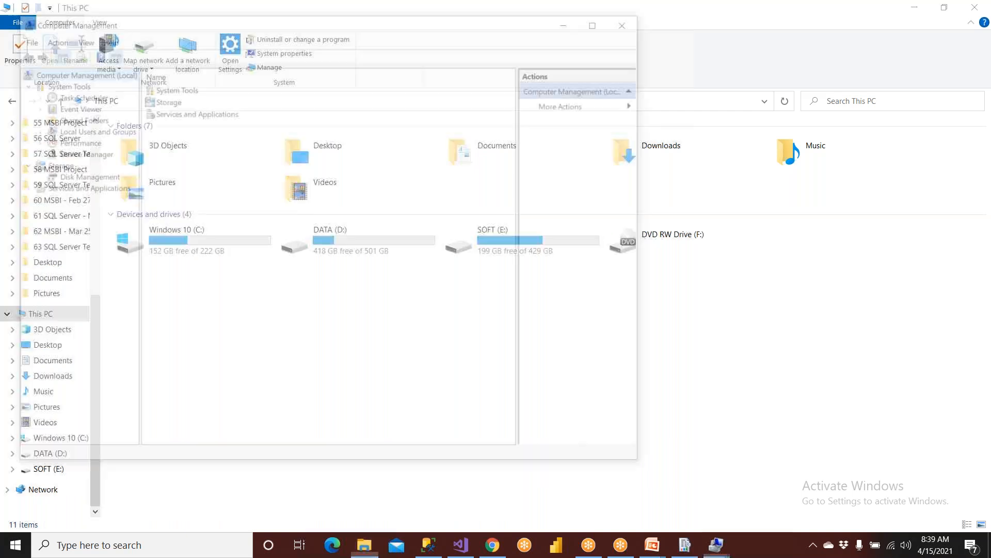
{"action": "left_click", "coordinate": [89, 133]}
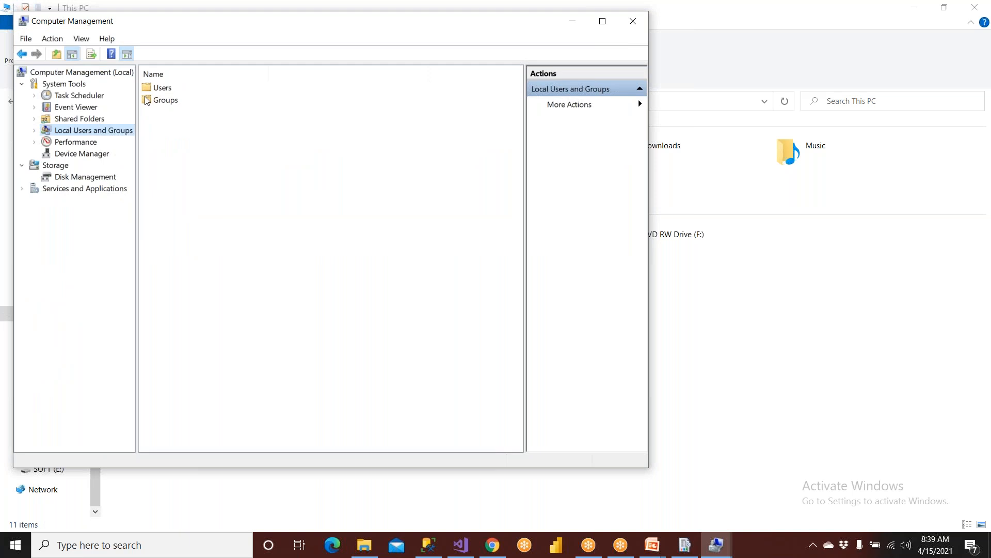
{"action": "double_click", "coordinate": [164, 89]}
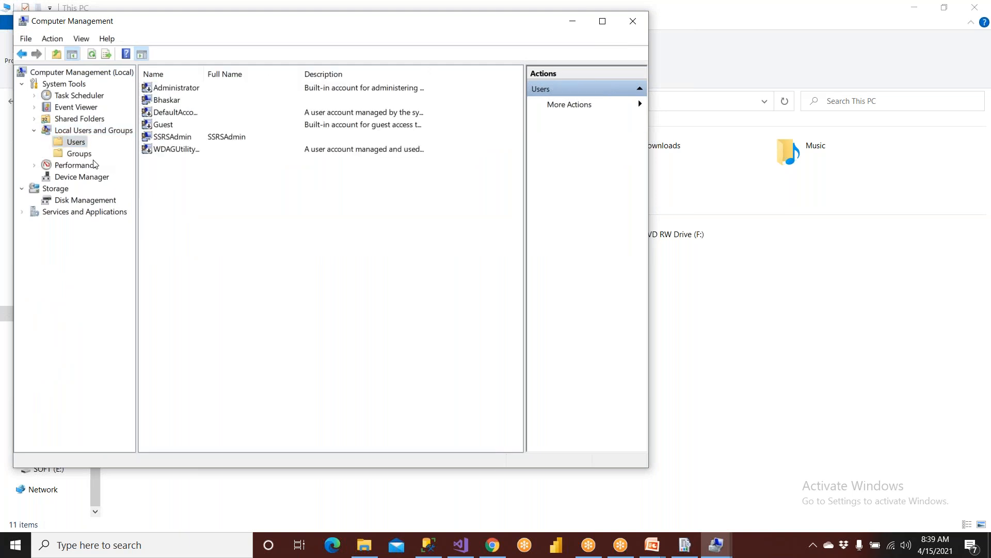
{"action": "right_click", "coordinate": [71, 142]}
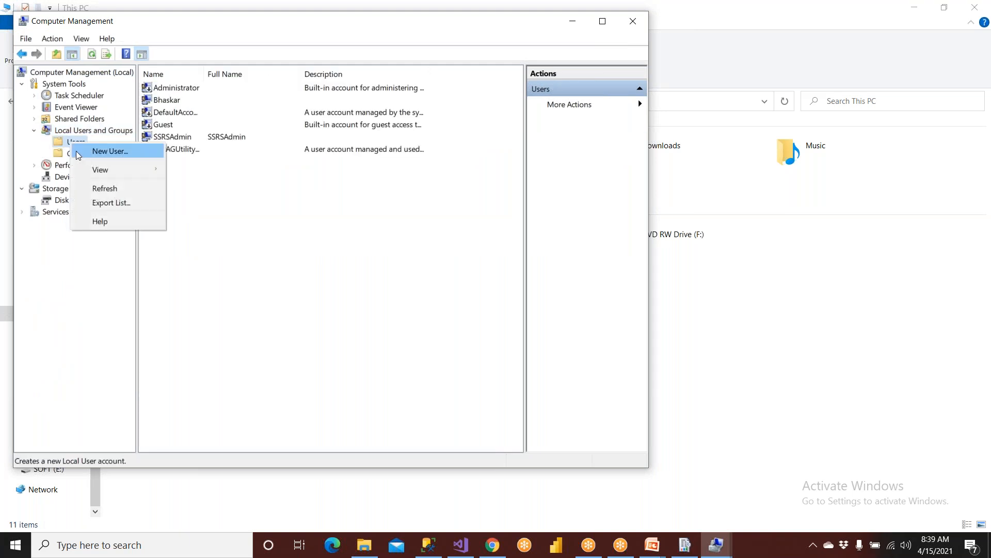
{"action": "left_click", "coordinate": [76, 152]}
{"action": "type", "text": "Peter"}
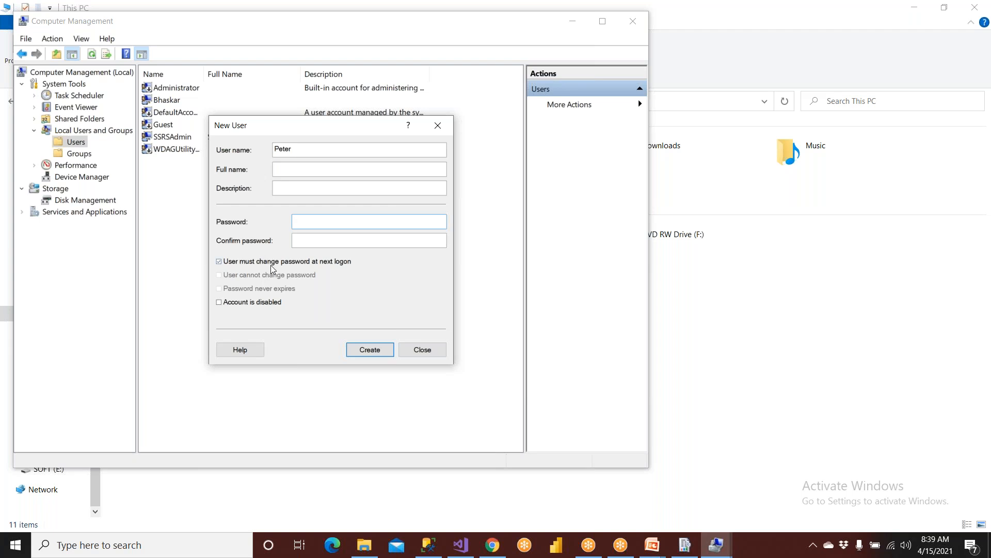
{"action": "left_click", "coordinate": [419, 355]}
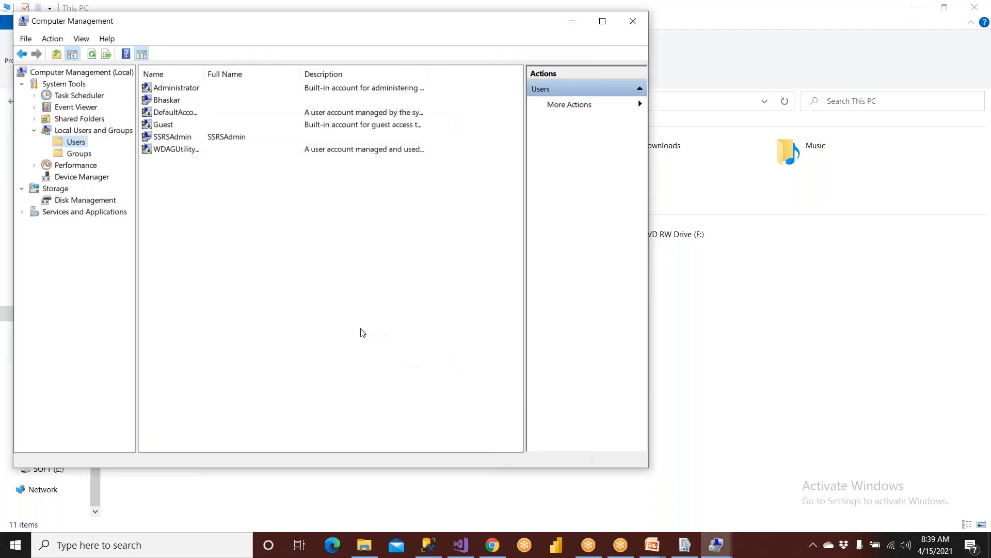
{"action": "left_click", "coordinate": [162, 142]}
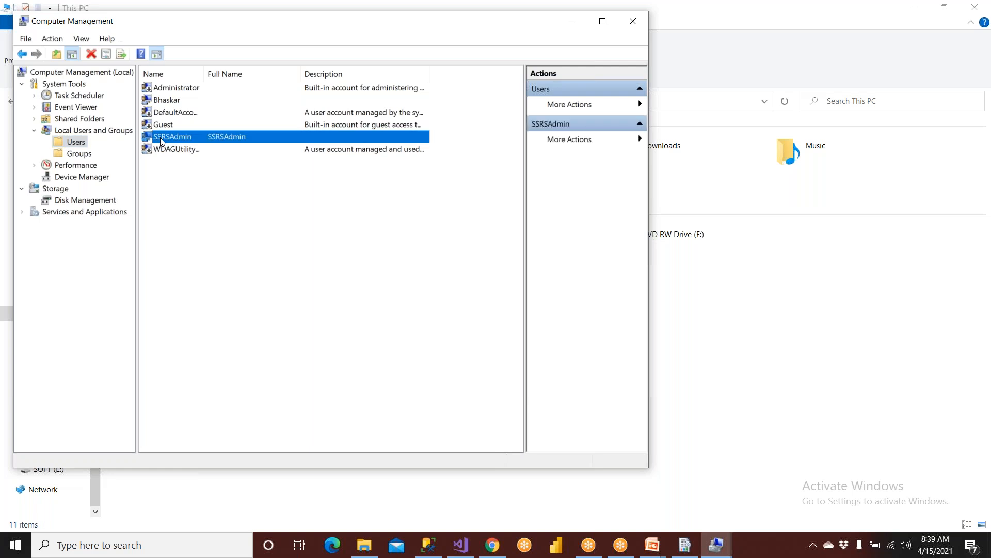
Add SSRSAdmin to the Administrators group, checking the name, then apply and close.
{"action": "left_click", "coordinate": [88, 158]}
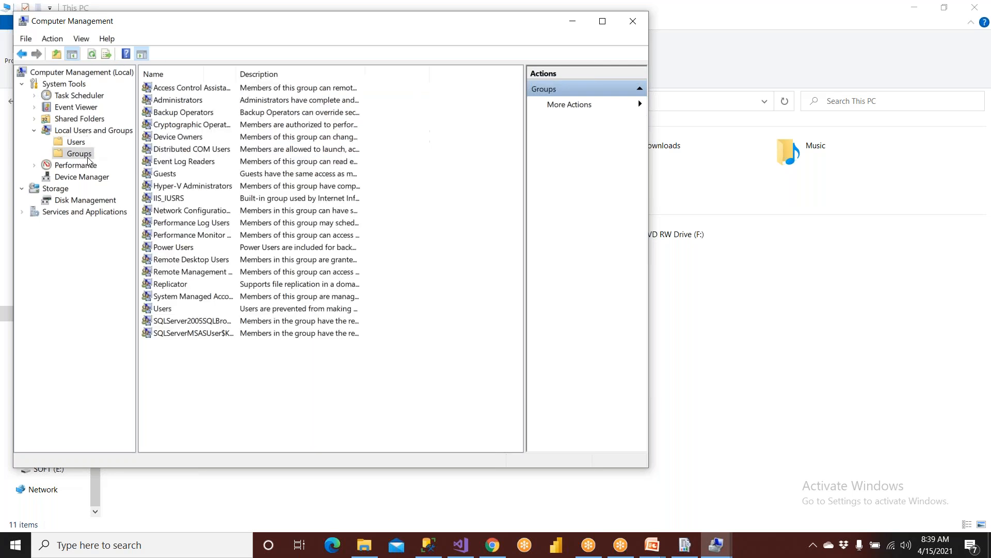
{"action": "double_click", "coordinate": [180, 102]}
{"action": "left_click", "coordinate": [243, 344]}
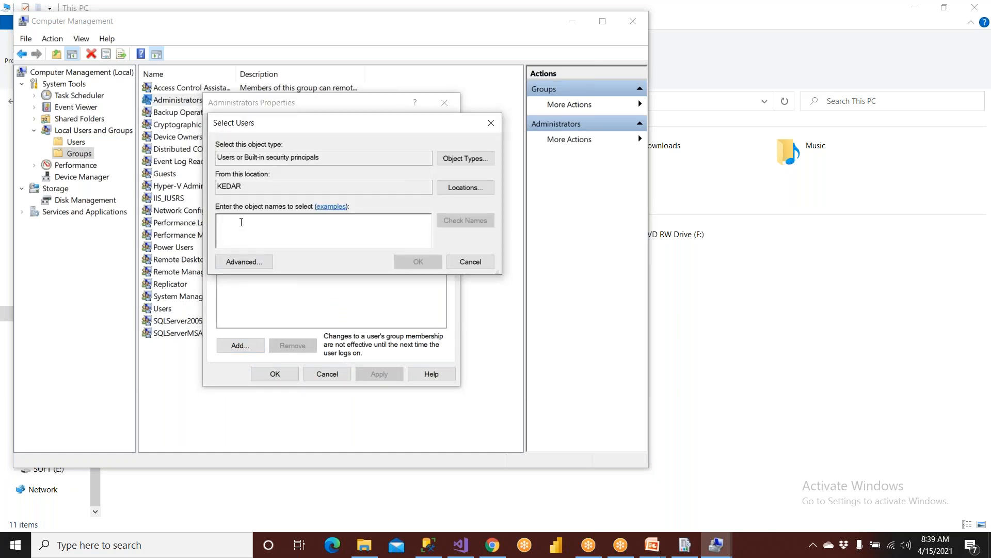
{"action": "type", "text": "SSRSAd"}
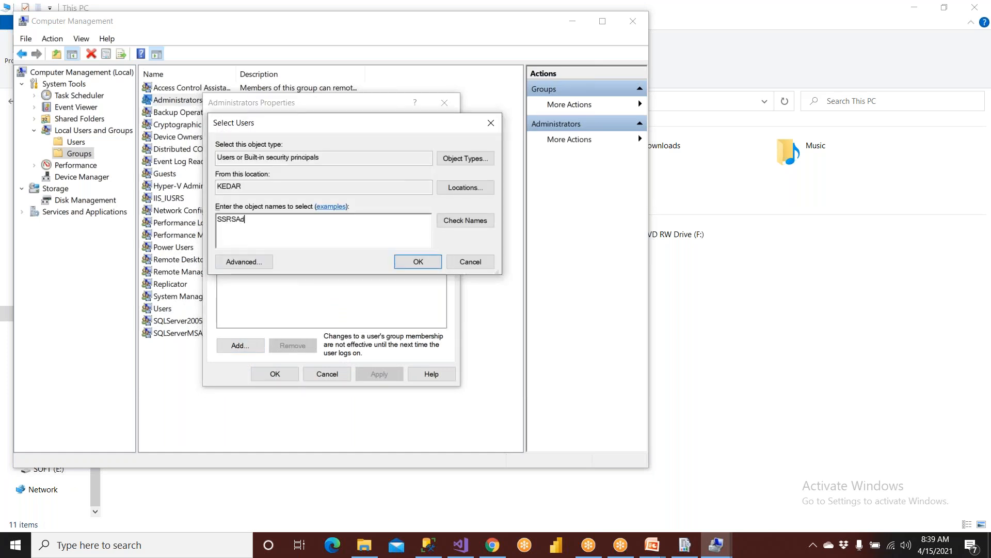
{"action": "type", "text": "min"}
{"action": "left_click", "coordinate": [450, 220]}
{"action": "left_click", "coordinate": [417, 261]}
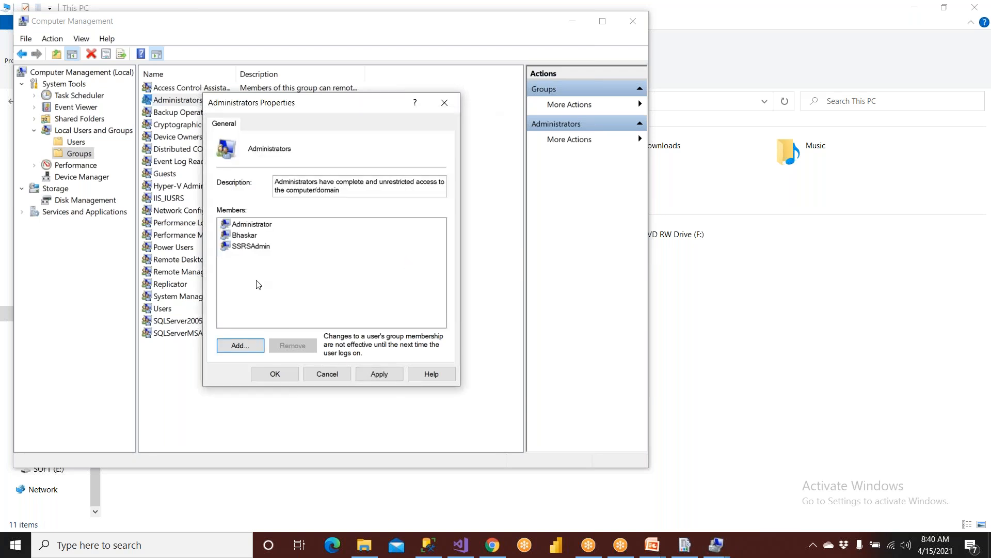
{"action": "left_click", "coordinate": [254, 248]}
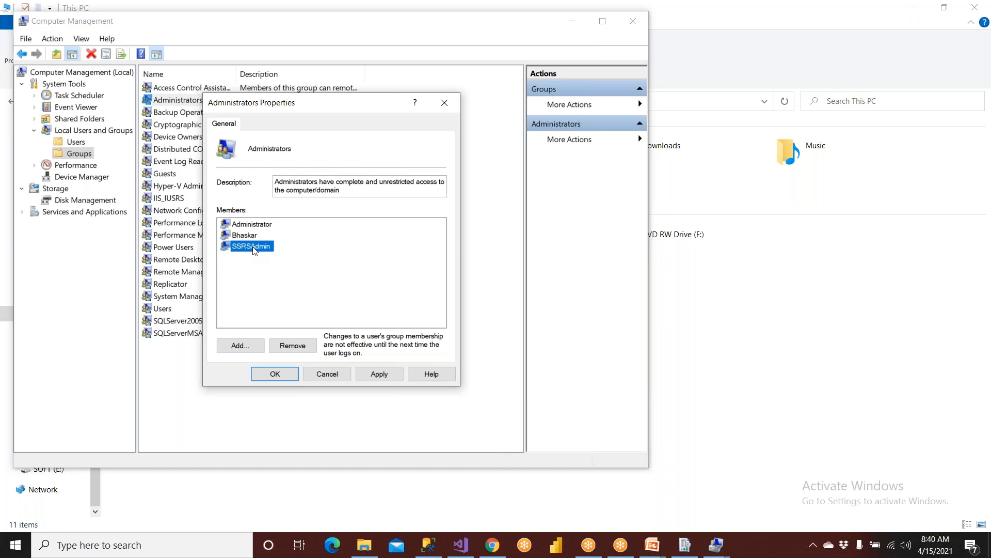
{"action": "left_click", "coordinate": [255, 224]}
{"action": "left_click", "coordinate": [254, 236]}
{"action": "left_click", "coordinate": [378, 373]}
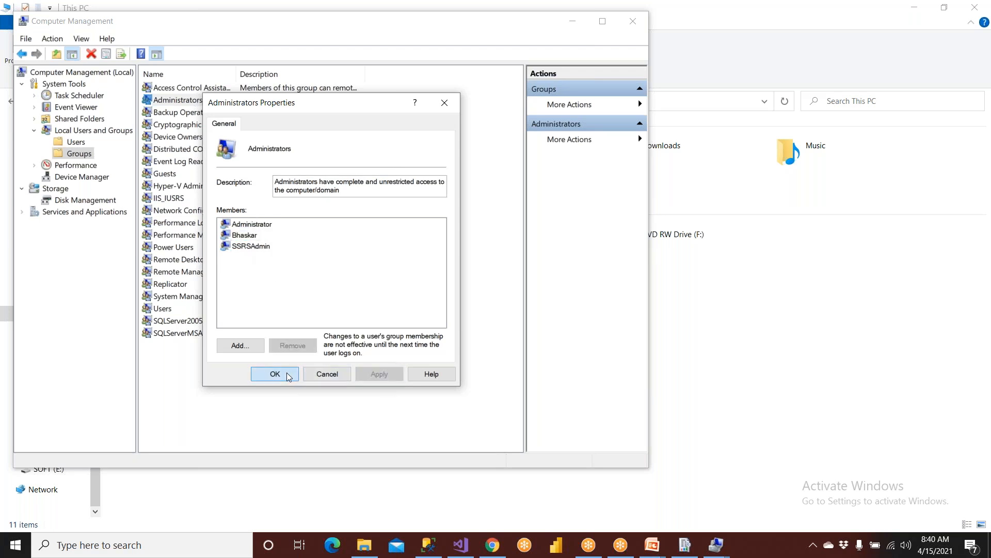
{"action": "left_click", "coordinate": [286, 372]}
Check the SSRSAdmin user, then reopen Administrators to confirm SSRSAdmin is a member.
{"action": "left_click", "coordinate": [76, 142]}
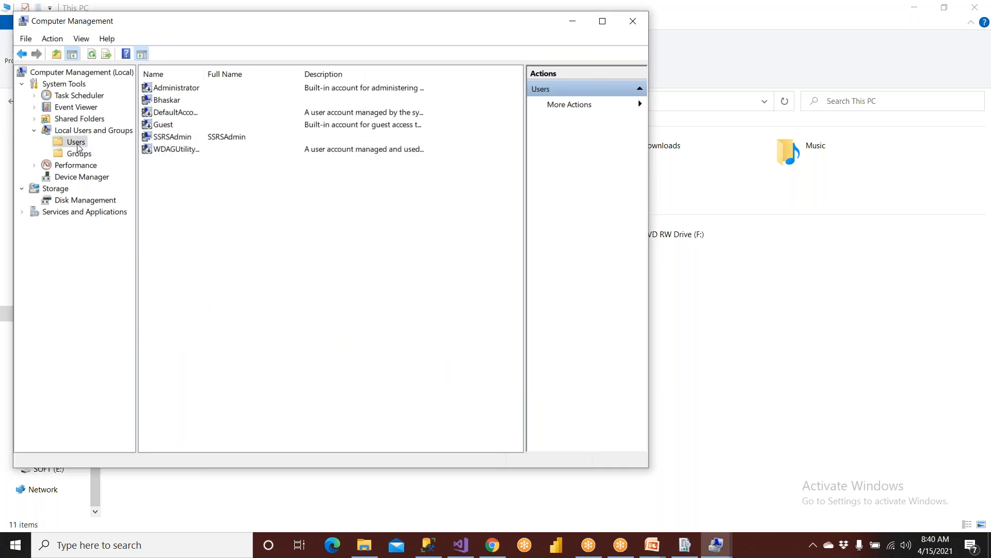
{"action": "left_click", "coordinate": [182, 137]}
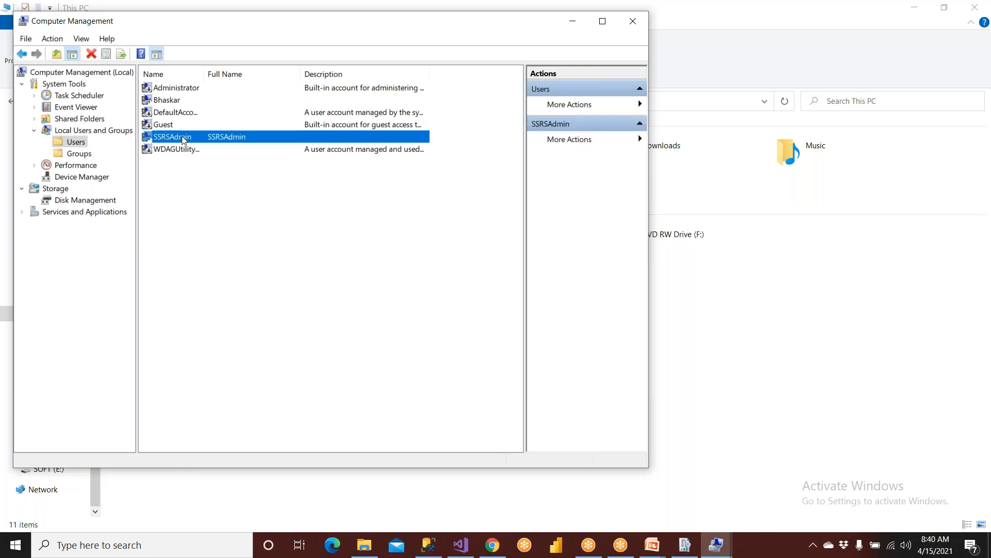
{"action": "left_click", "coordinate": [83, 154]}
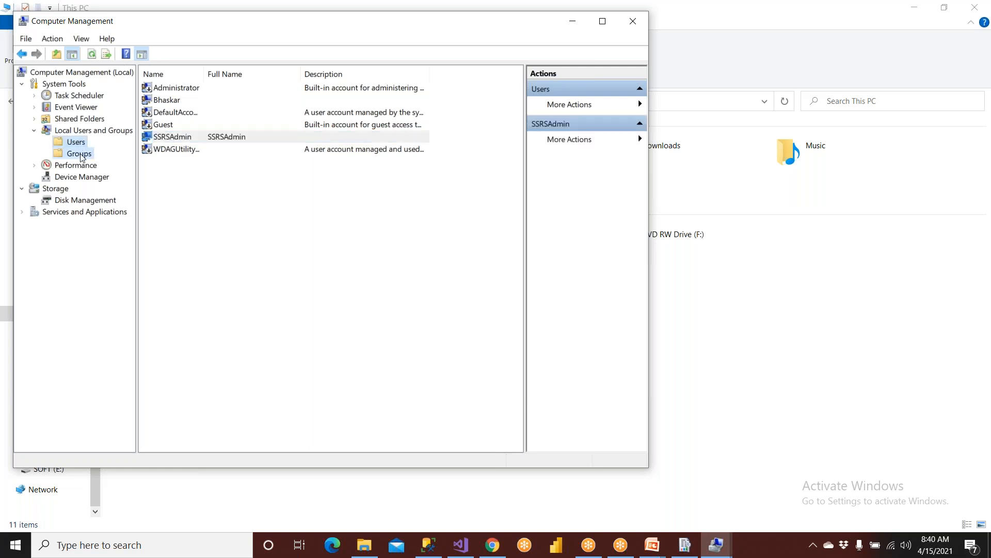
{"action": "double_click", "coordinate": [189, 103]}
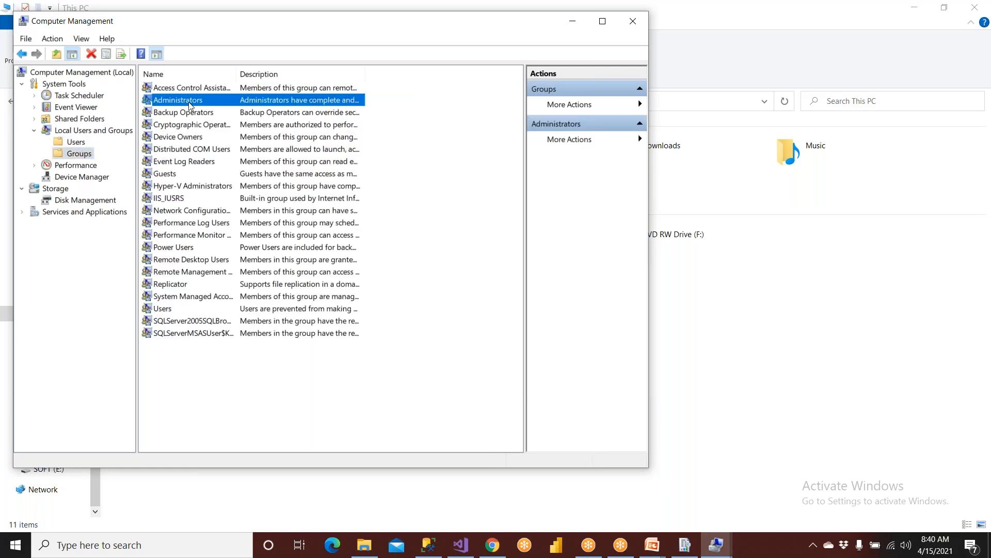
{"action": "left_click", "coordinate": [251, 248]}
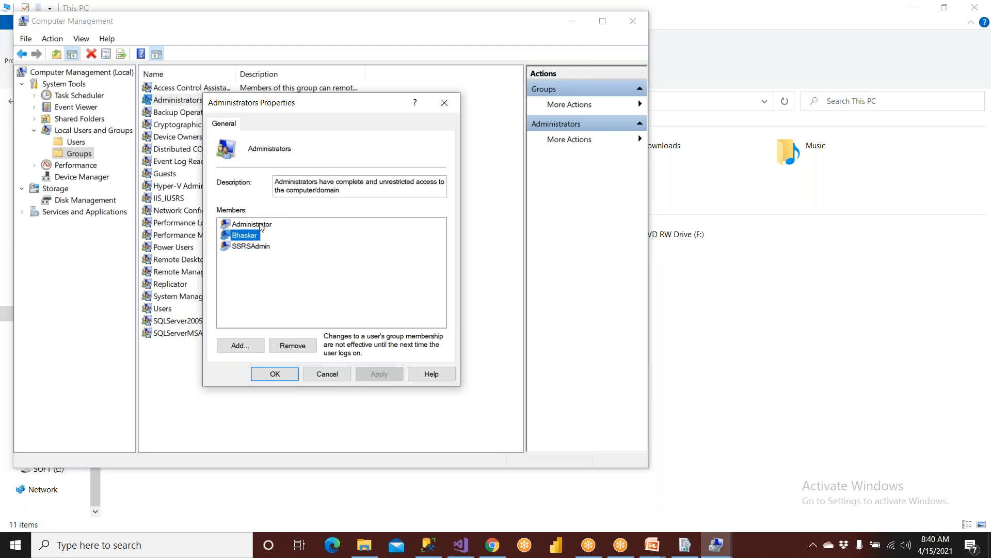
{"action": "left_click", "coordinate": [261, 226]}
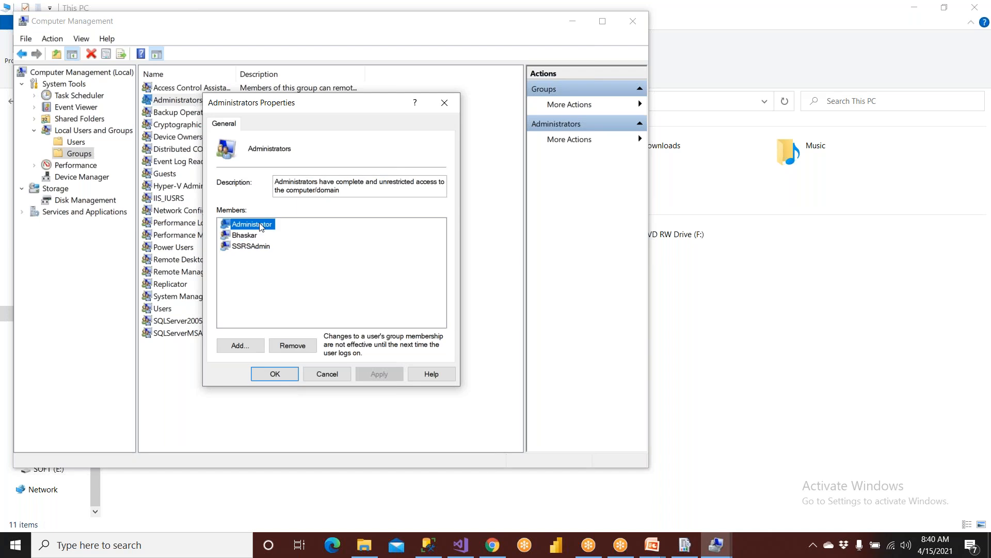
{"action": "left_click", "coordinate": [250, 258]}
{"action": "left_click", "coordinate": [255, 251]}
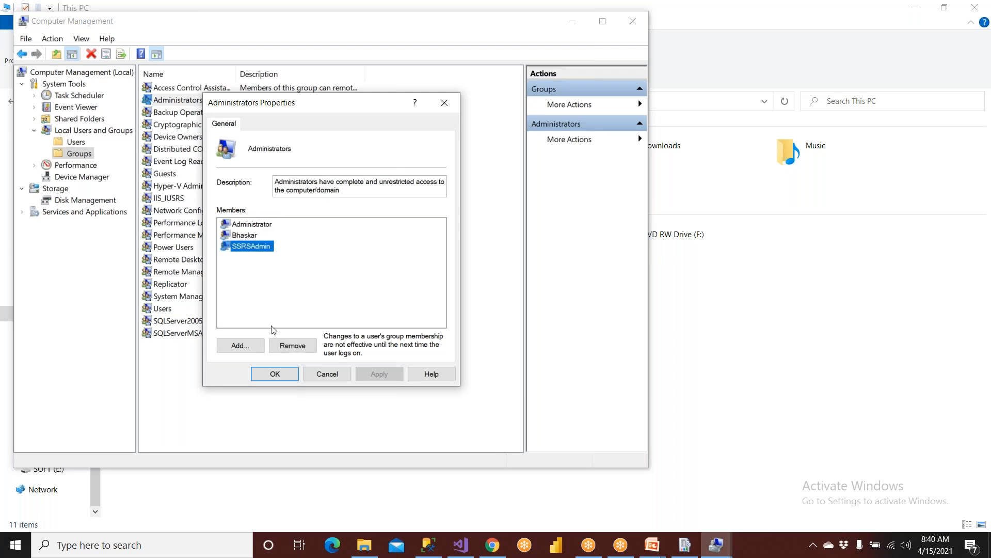
{"action": "left_click", "coordinate": [272, 374]}
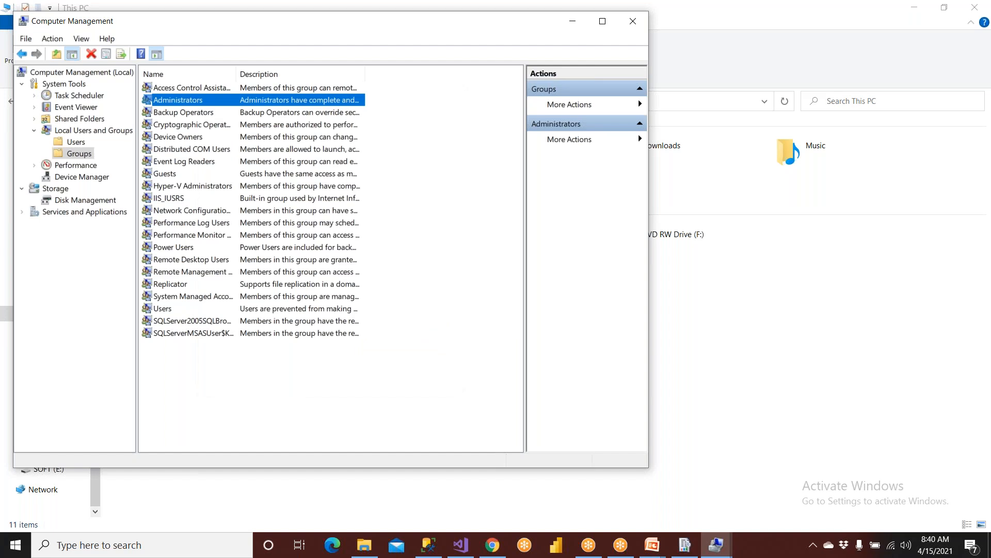
{"action": "left_click", "coordinate": [649, 545]}
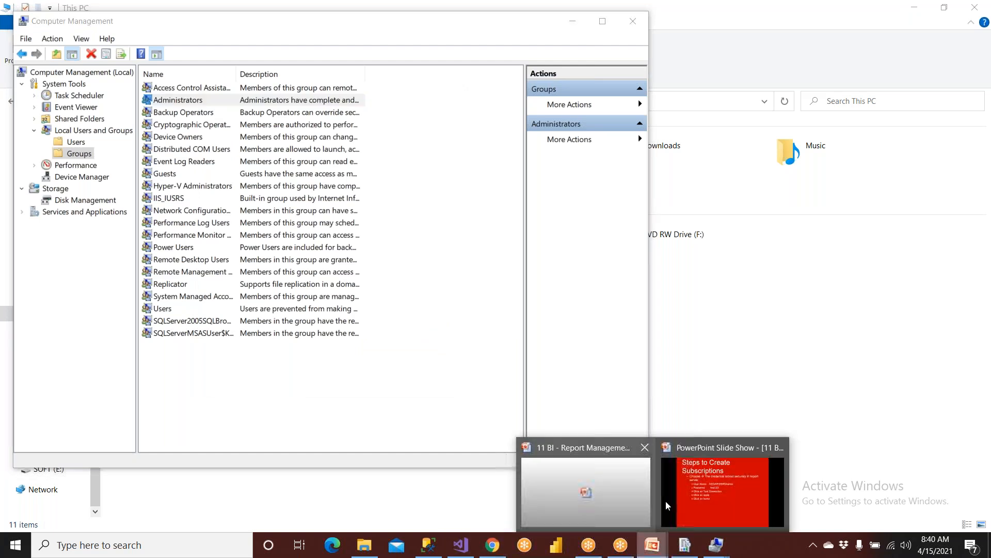
Review the Steps to Create Standard Subscriptions slide, then return to SQL Server Management Studio.
{"action": "left_click", "coordinate": [667, 492]}
{"action": "scroll", "coordinate": [449, 416], "scroll_direction": "up", "scroll_amount": 1}
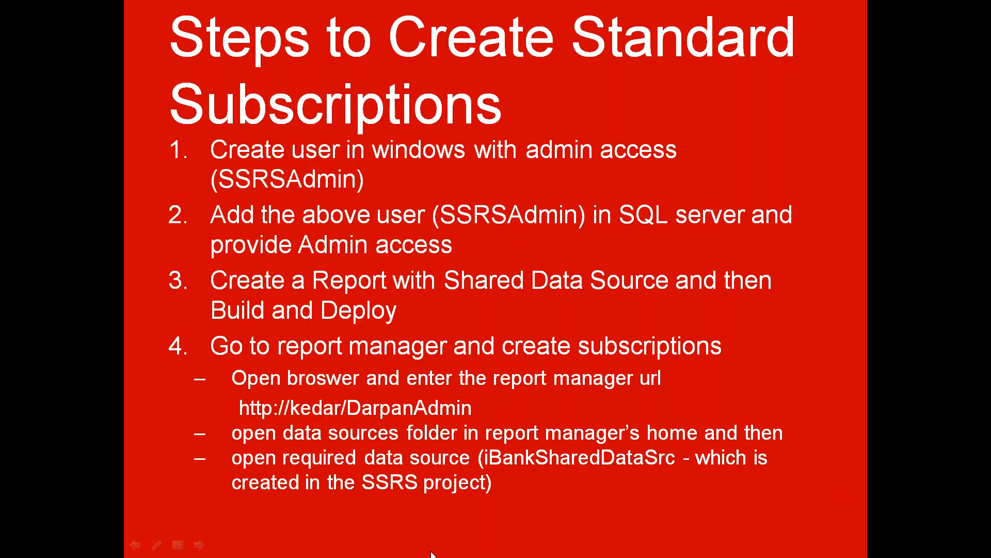
{"action": "left_click", "coordinate": [364, 479]}
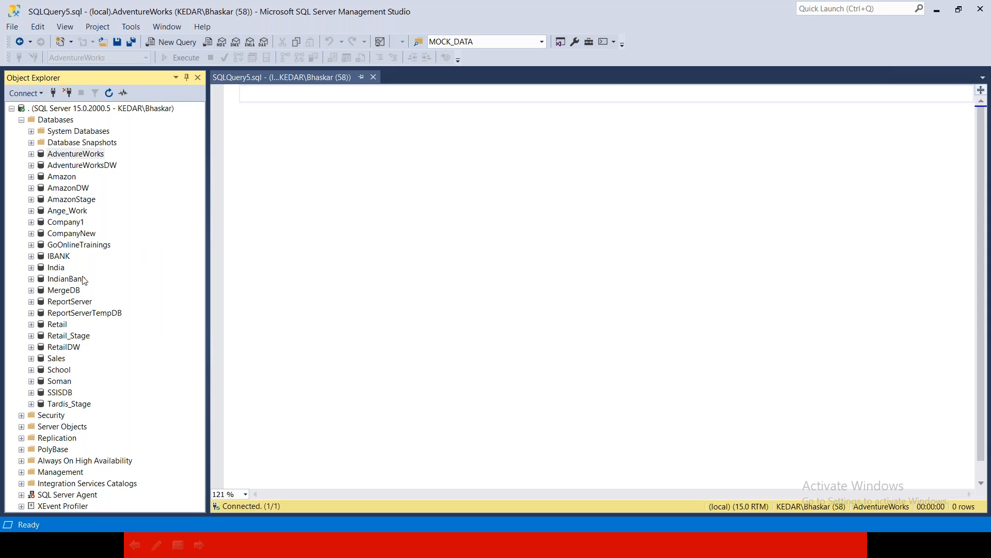
Expand Databases and IBANK in Object Explorer and inspect IBANK's Security folder.
{"action": "left_click", "coordinate": [21, 120]}
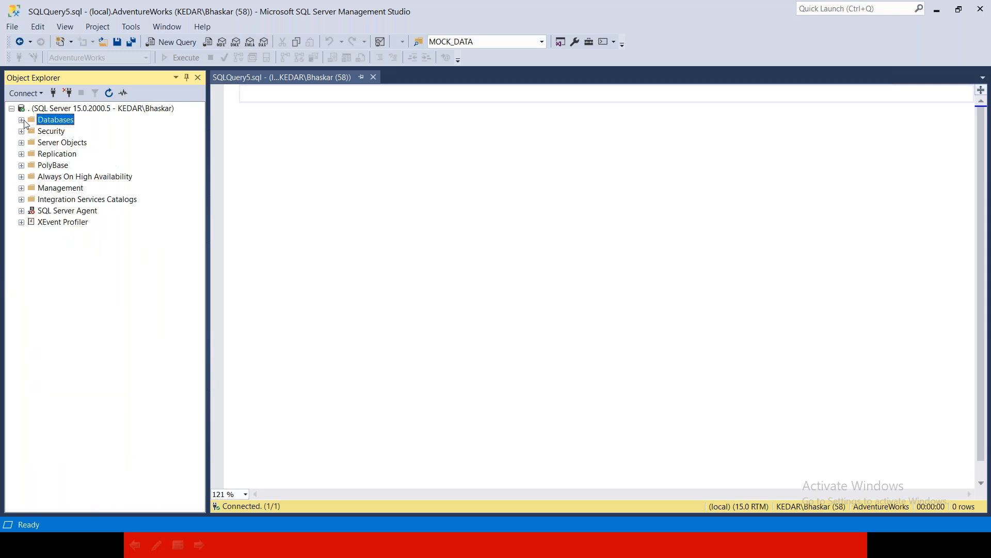
{"action": "left_click", "coordinate": [52, 131]}
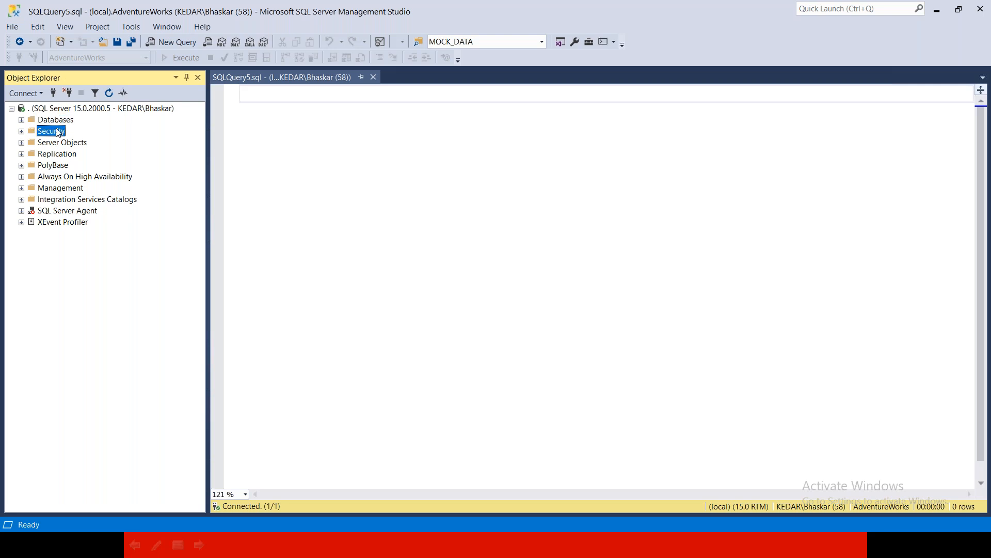
{"action": "left_click", "coordinate": [22, 120]}
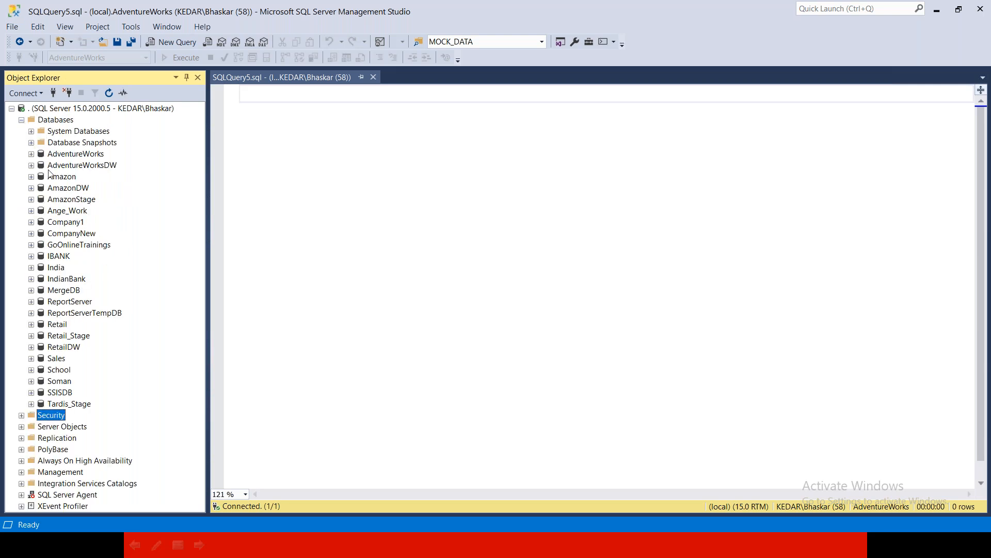
{"action": "left_click", "coordinate": [58, 256]}
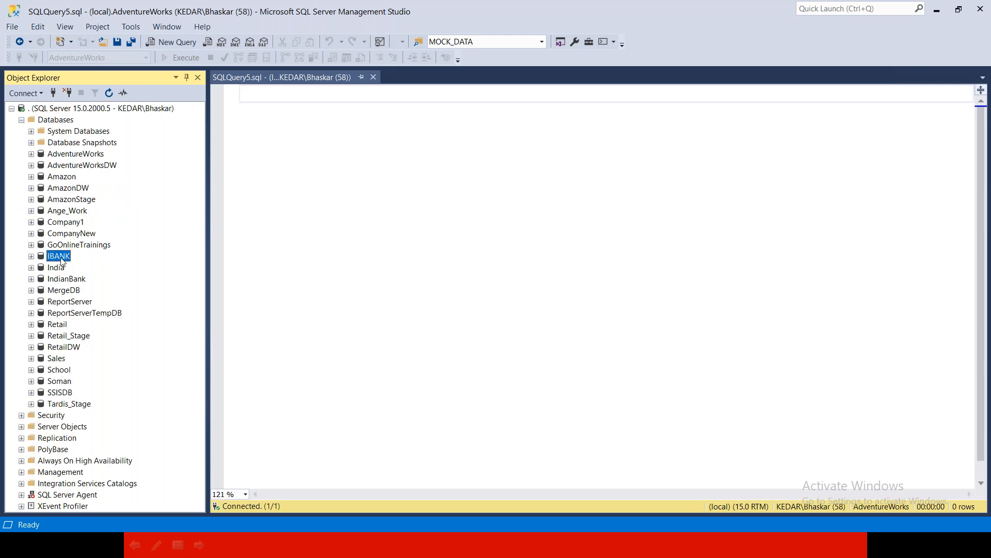
{"action": "left_click", "coordinate": [31, 256]}
{"action": "left_click", "coordinate": [41, 143]}
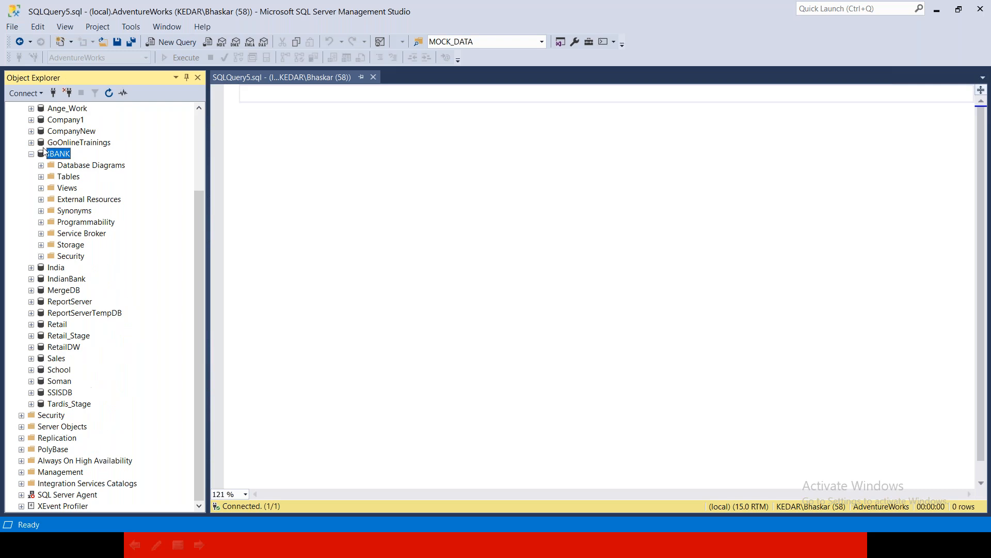
{"action": "left_click", "coordinate": [69, 257]}
{"action": "left_click", "coordinate": [57, 154]}
{"action": "left_click", "coordinate": [70, 255]}
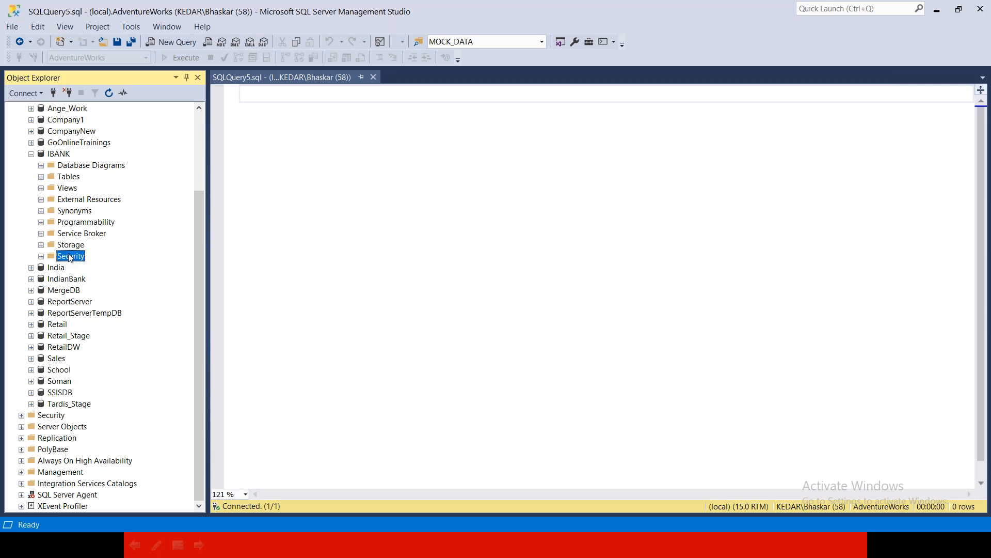
{"action": "left_click", "coordinate": [31, 154]}
Re-expand IBANK to show its Security folder again, then collapse IBANK and Databases.
{"action": "left_click", "coordinate": [21, 120]}
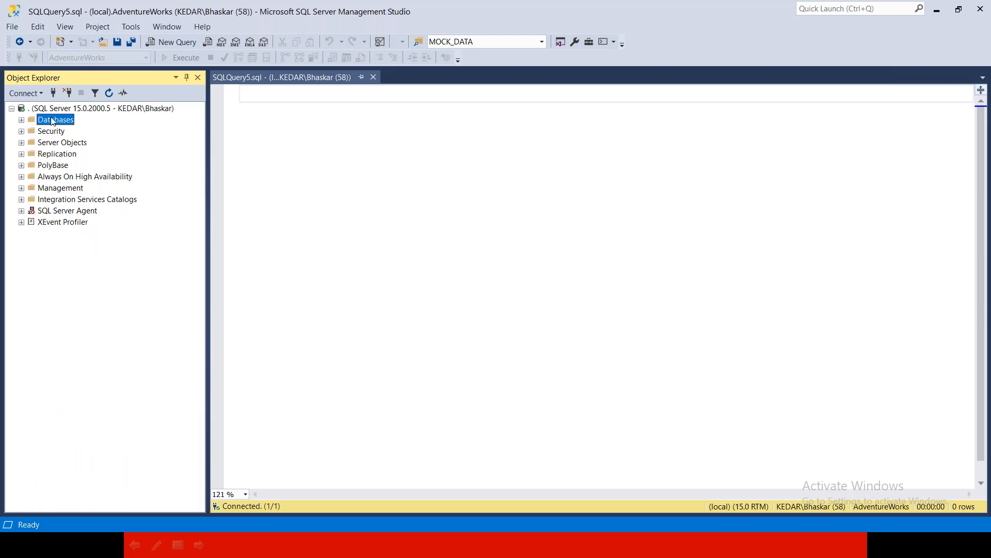
{"action": "left_click", "coordinate": [50, 132]}
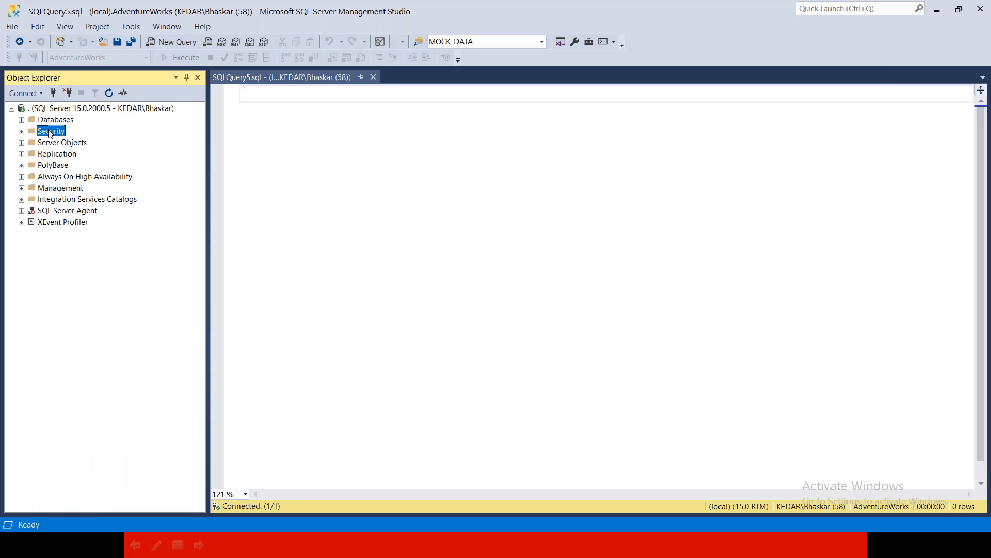
{"action": "left_click", "coordinate": [21, 120]}
{"action": "left_click", "coordinate": [58, 256]}
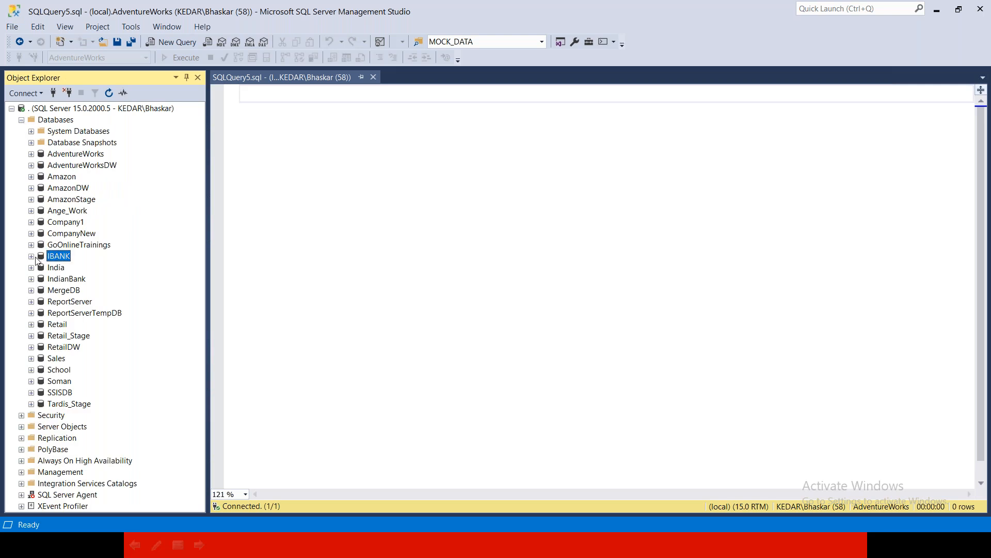
{"action": "left_click", "coordinate": [32, 256]}
{"action": "left_click", "coordinate": [69, 358]}
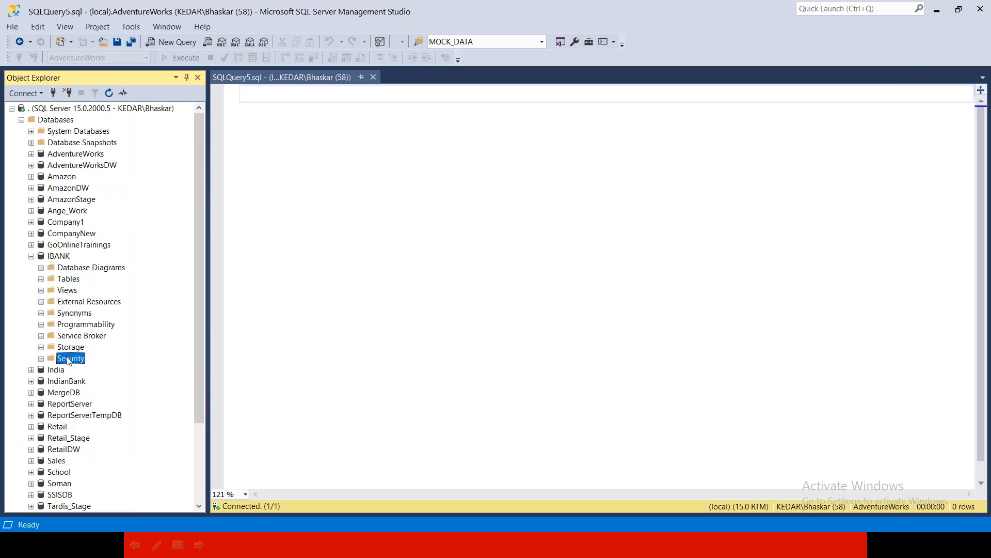
{"action": "left_click", "coordinate": [31, 256]}
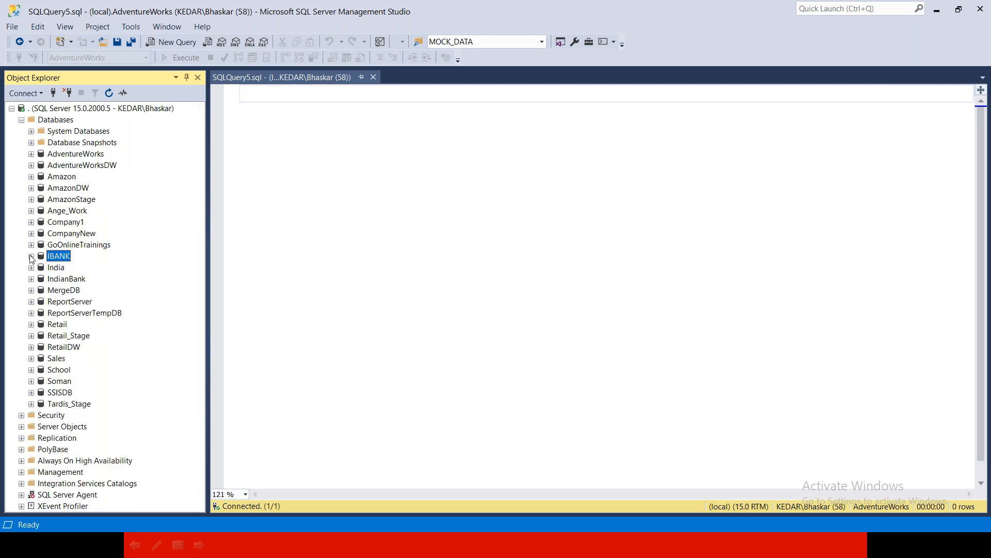
{"action": "left_click", "coordinate": [21, 120]}
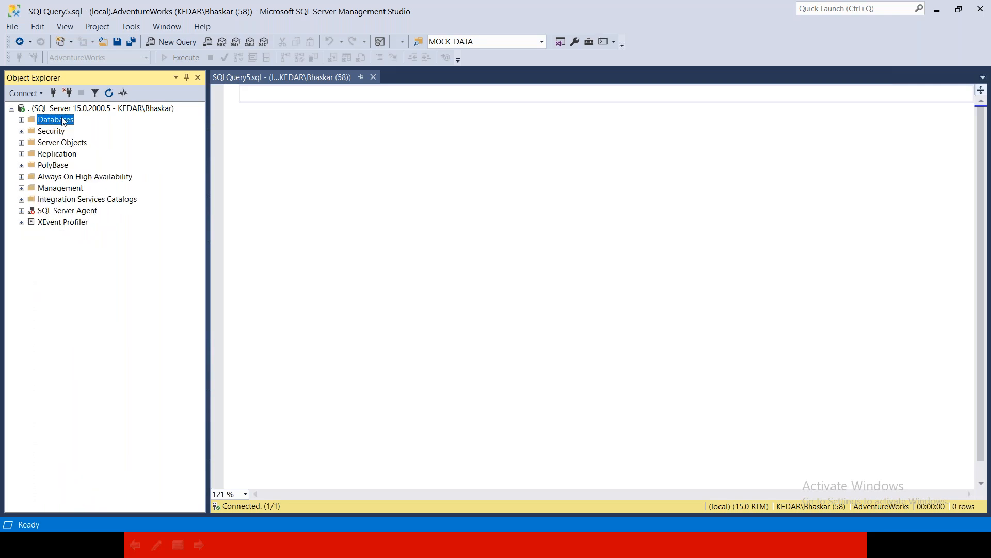
Expand server Security > Logins to list sa and the NT SERVICE logins.
{"action": "double_click", "coordinate": [56, 131]}
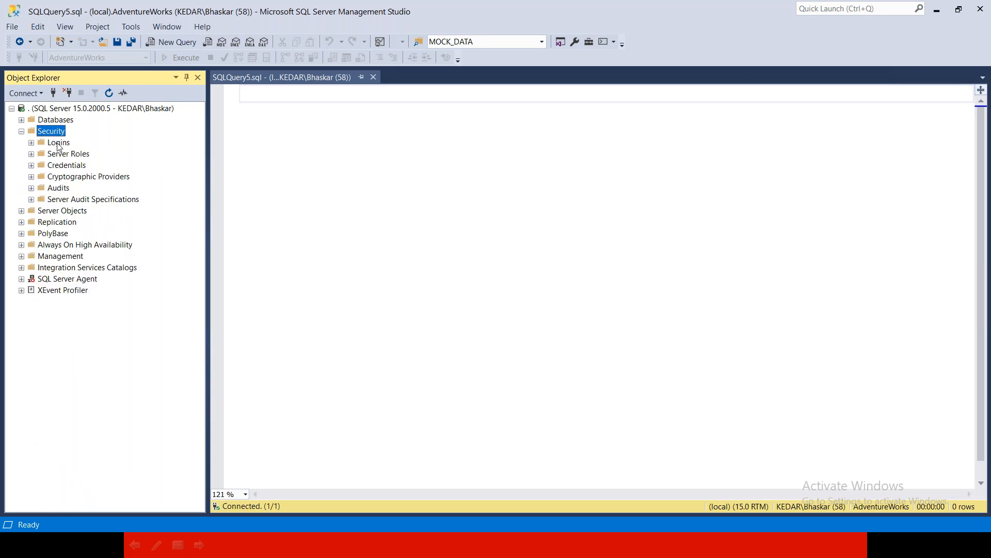
{"action": "double_click", "coordinate": [59, 144]}
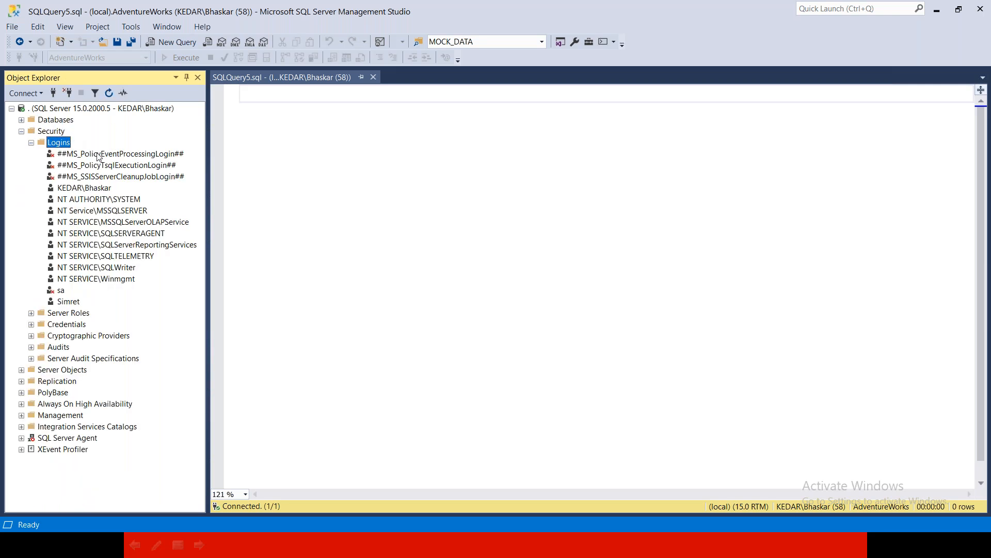
{"action": "left_click", "coordinate": [99, 187]}
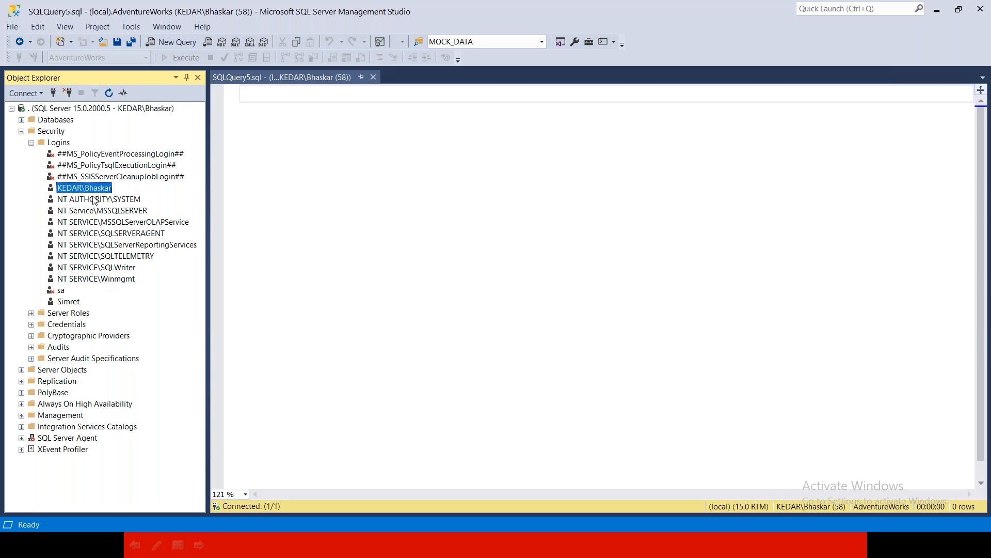
{"action": "right_click", "coordinate": [58, 147]}
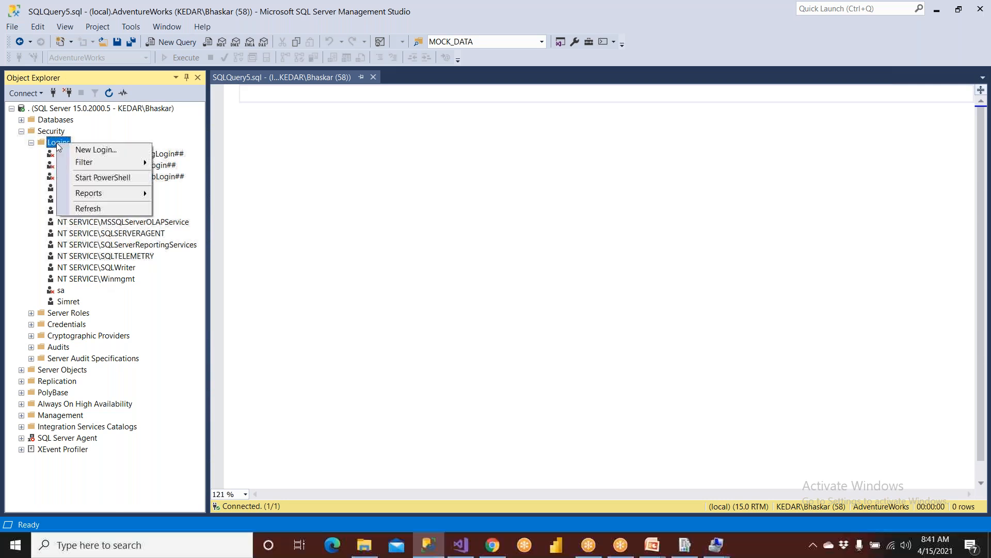
Start a new login and resolve SSRSAdmin to KEDAR\SSRSAdmin in the user picker.
{"action": "key", "text": "Escape"}
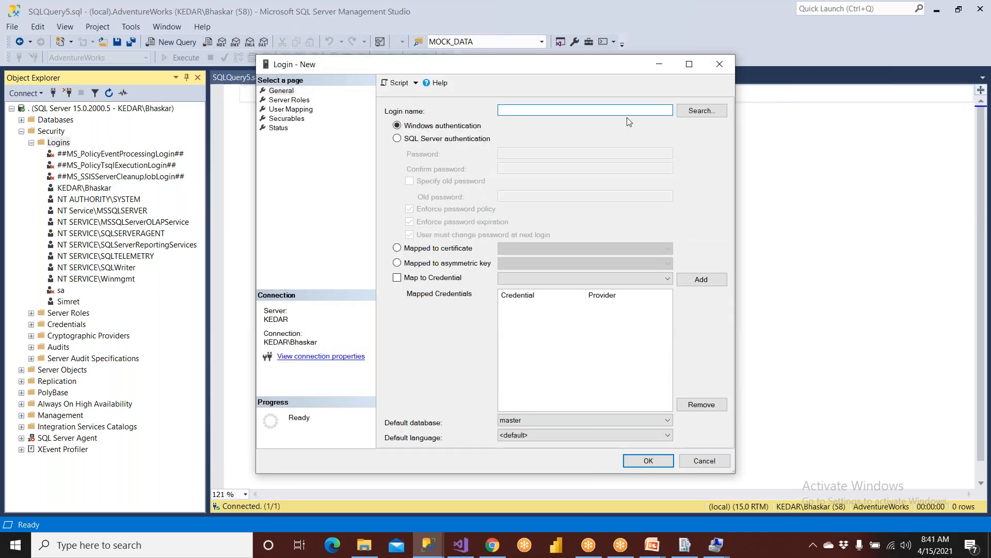
{"action": "left_click", "coordinate": [683, 112]}
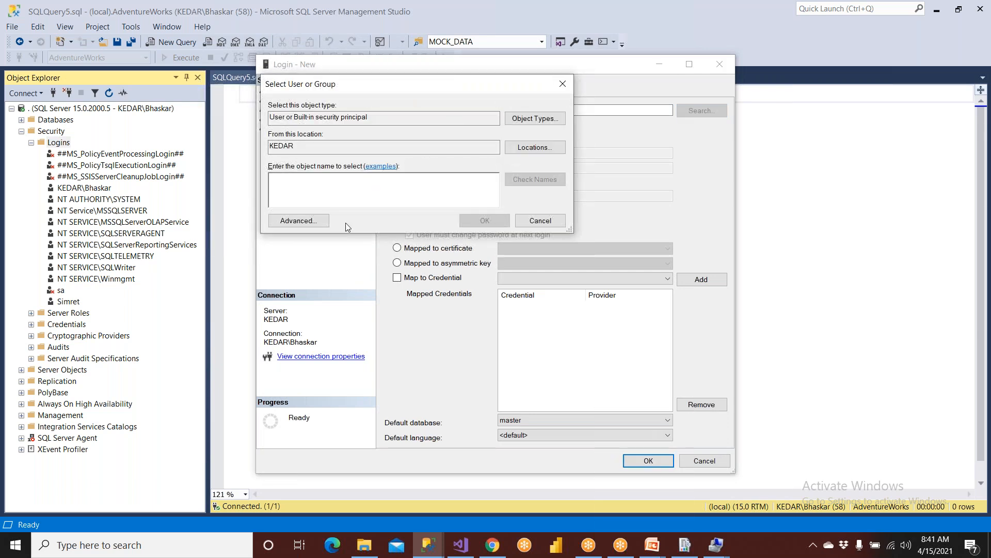
{"action": "type", "text": "SSRSAdmin"}
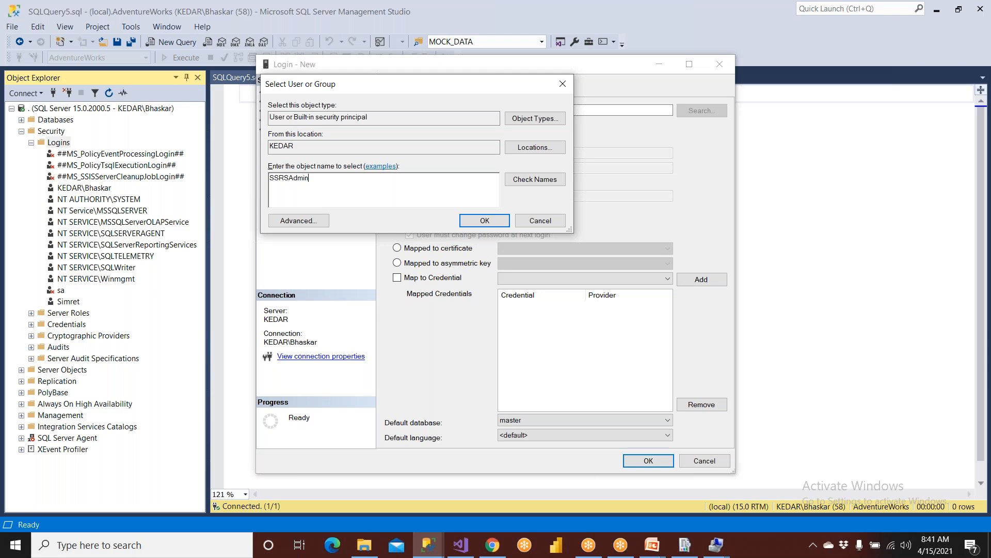
{"action": "left_click_drag", "start_coordinate": [315, 183], "coordinate": [246, 181]}
{"action": "left_click", "coordinate": [535, 179]}
{"action": "left_click_drag", "start_coordinate": [343, 179], "coordinate": [235, 187]}
{"action": "key", "text": "ctrl+c"}
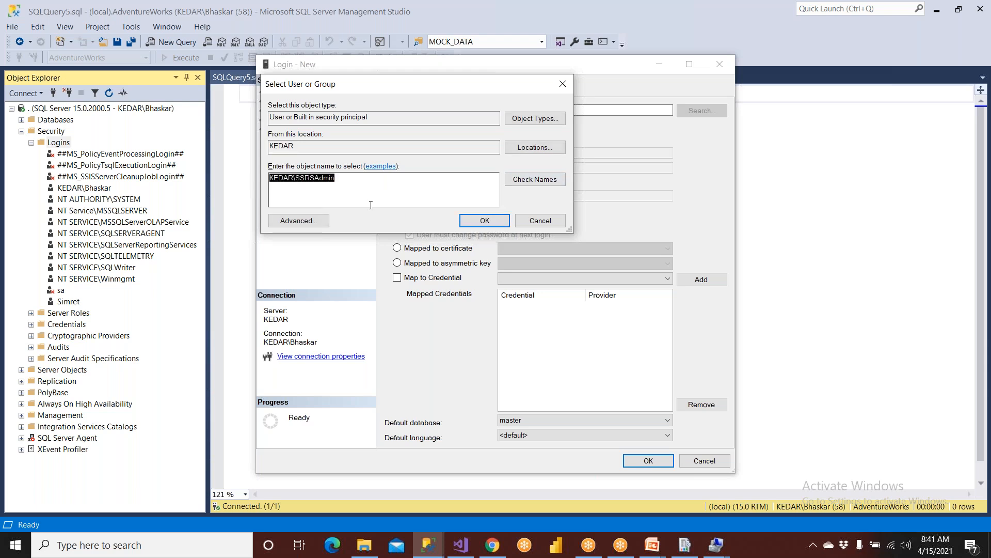
{"action": "key", "text": "super"}
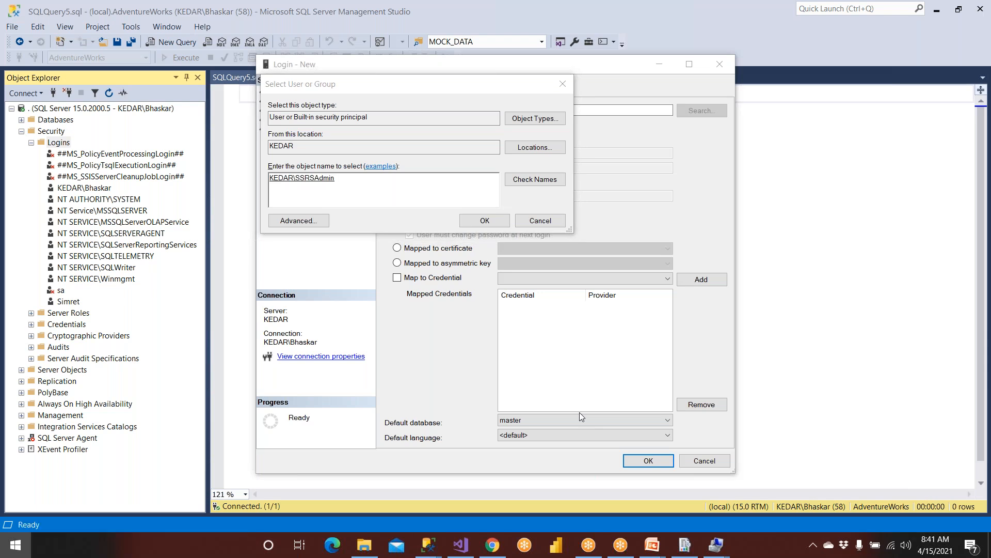
{"action": "type", "text": "note"}
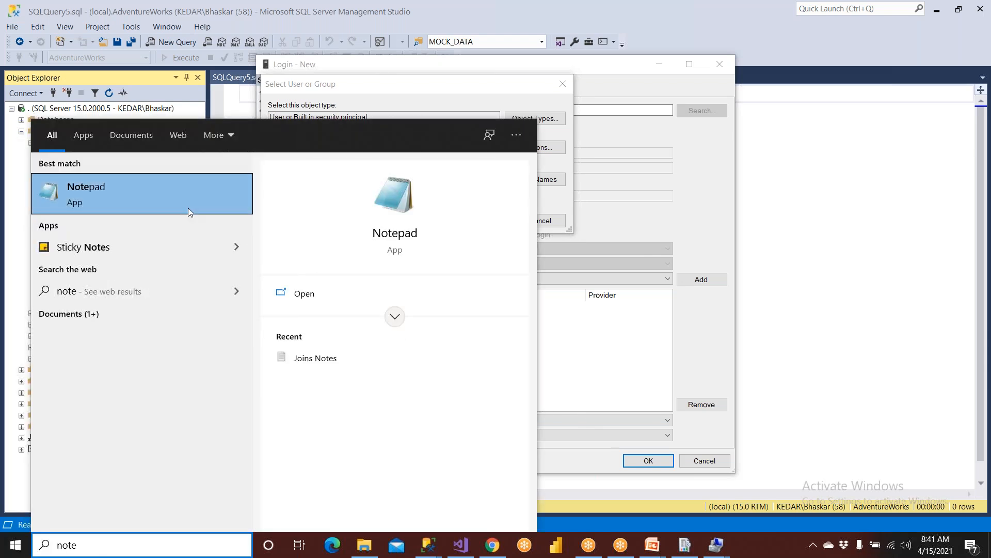
Paste the copied KEDAR\SSRSAdmin account name into a new Notepad document.
{"action": "left_click", "coordinate": [188, 208]}
{"action": "key", "text": "ctrl+v"}
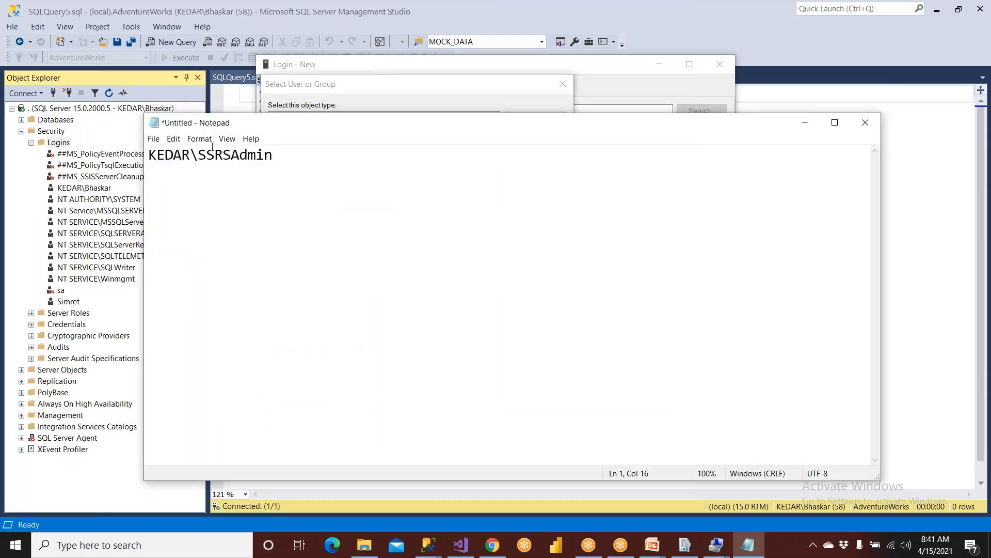
{"action": "double_click", "coordinate": [199, 156]}
{"action": "left_click_drag", "start_coordinate": [198, 158], "coordinate": [113, 159]}
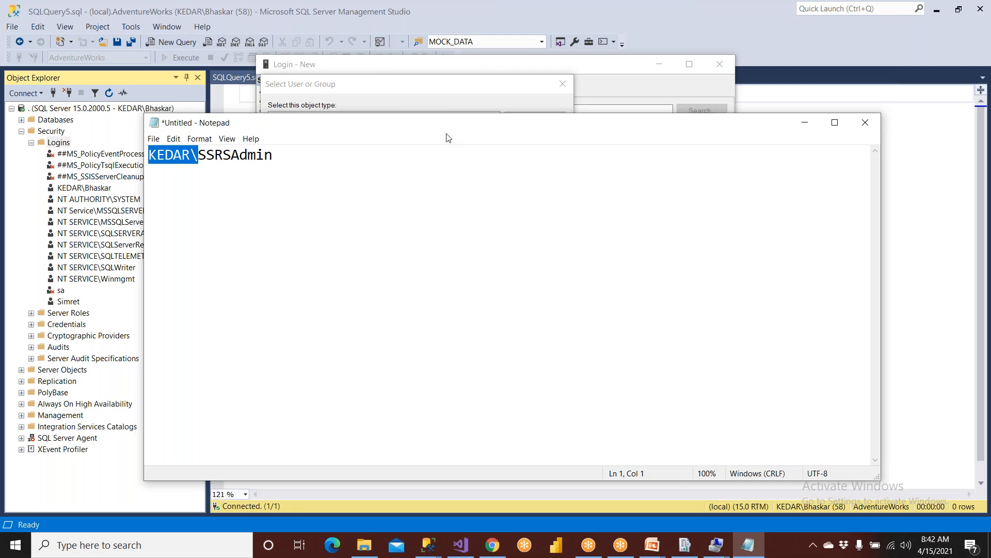
{"action": "left_click", "coordinate": [454, 102]}
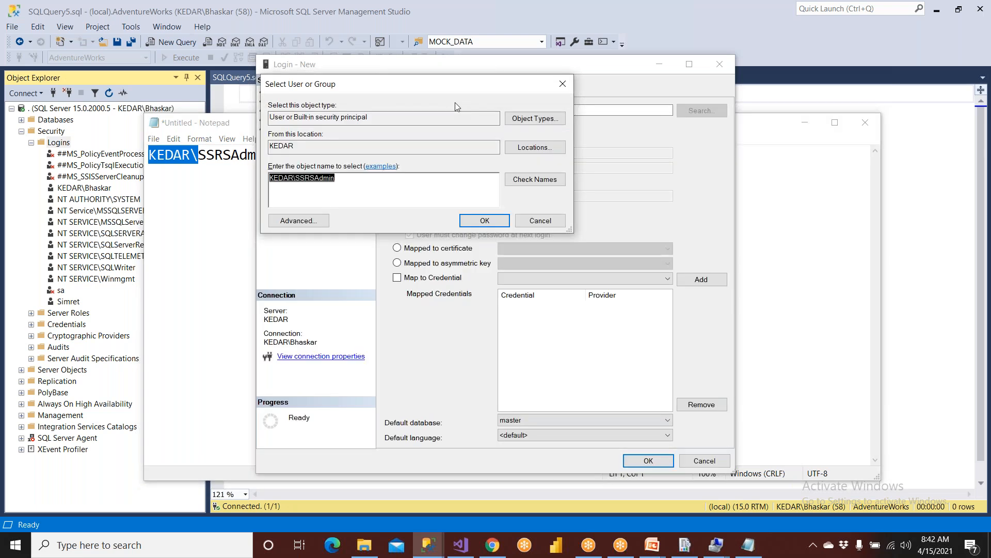
Confirm KEDAR\SSRSAdmin as the login, grant it the sysadmin server role, and create it.
{"action": "left_click", "coordinate": [485, 220]}
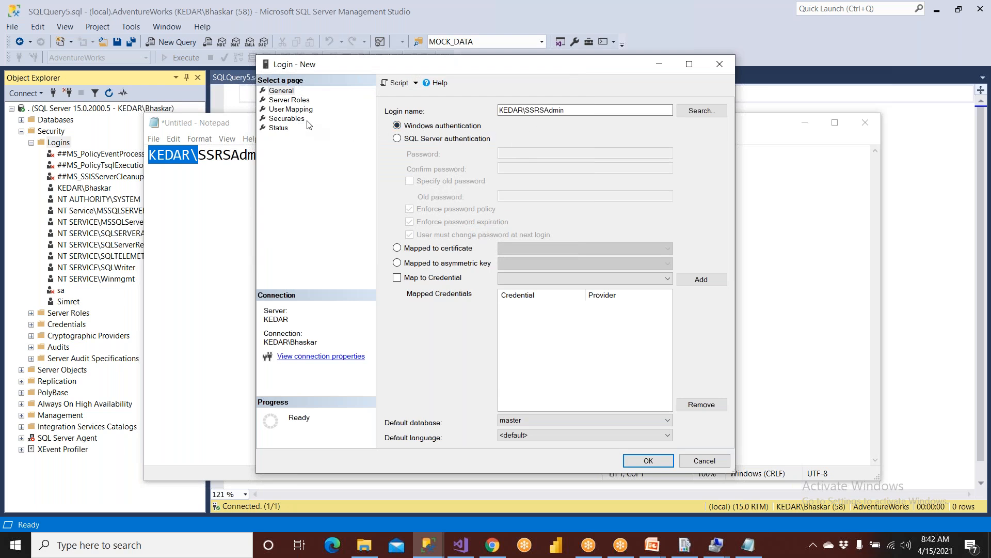
{"action": "left_click", "coordinate": [300, 101]}
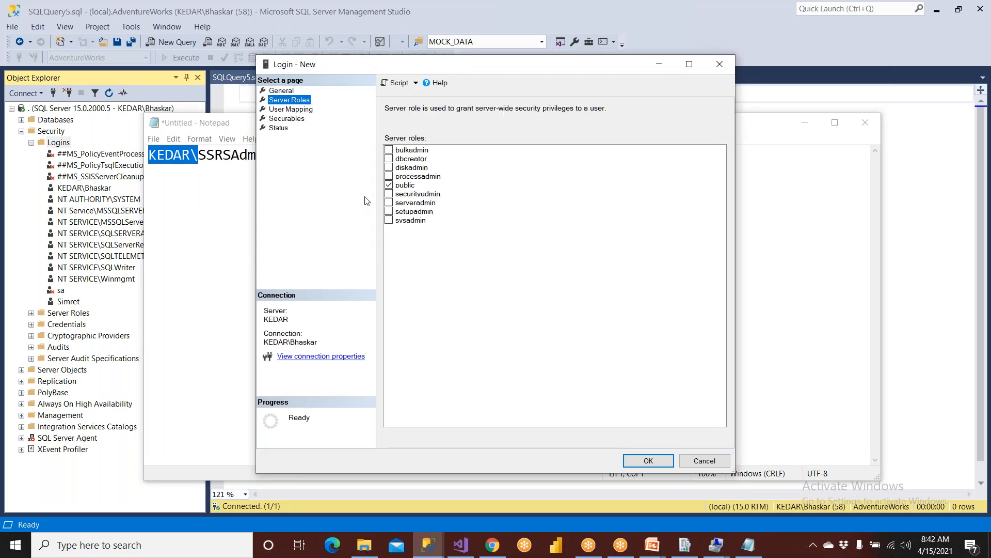
{"action": "left_click", "coordinate": [402, 222]}
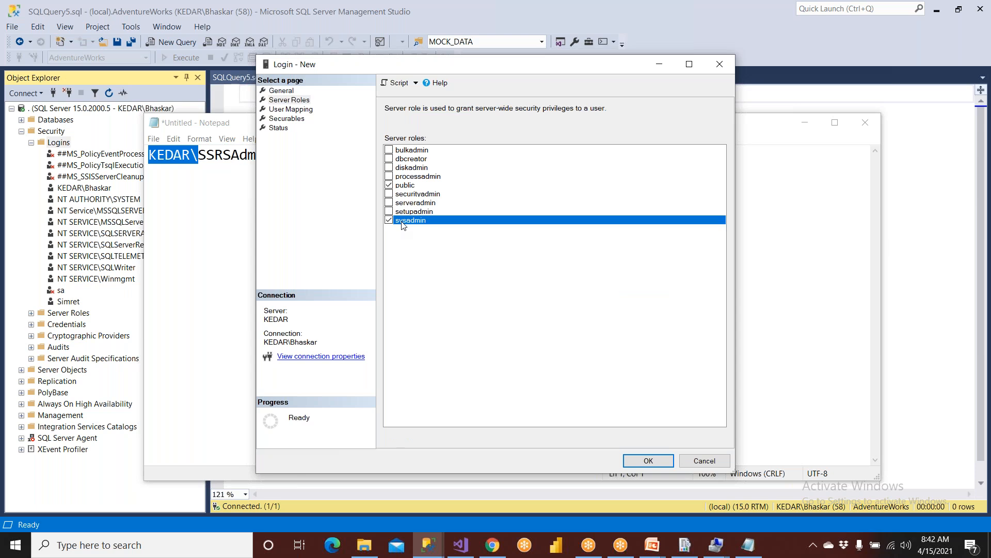
{"action": "left_click", "coordinate": [401, 187]}
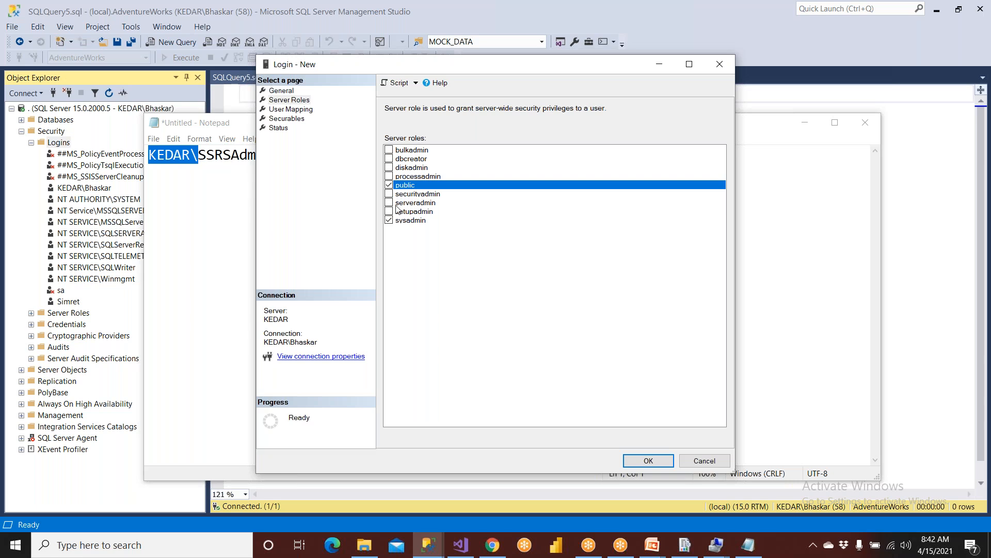
{"action": "left_click", "coordinate": [671, 460]}
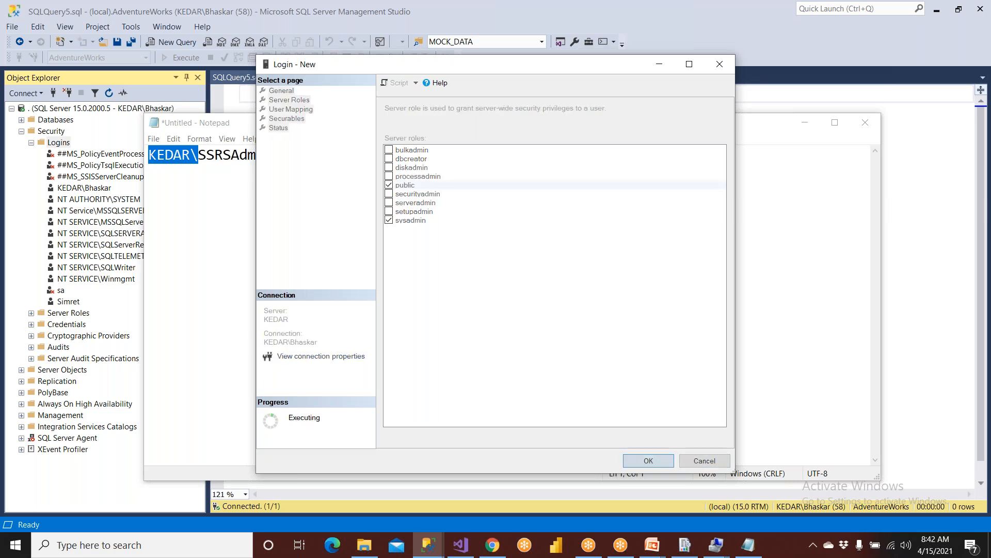
{"action": "left_click", "coordinate": [934, 239]}
{"action": "left_click", "coordinate": [55, 136]}
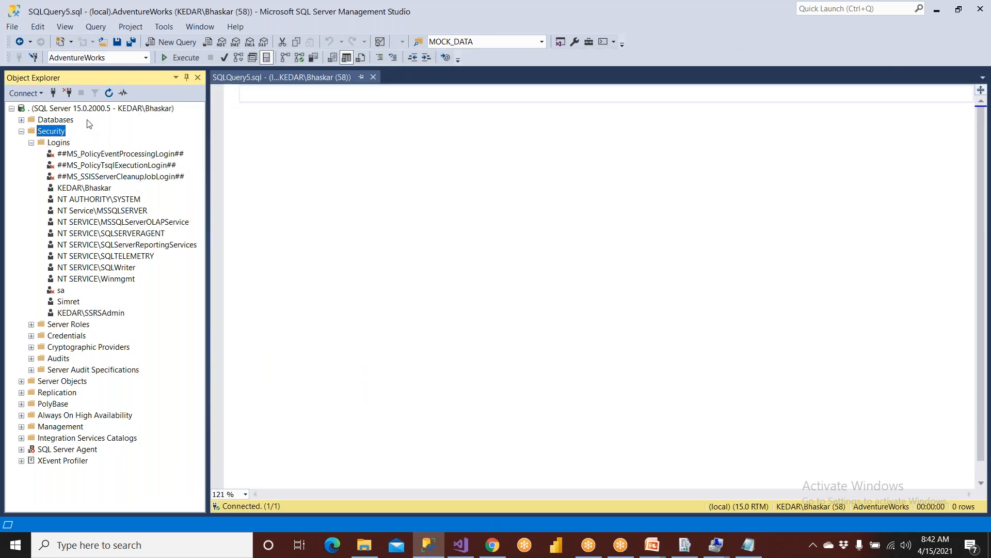
Refresh the Security logins list and select the new KEDAR\SSRSAdmin login.
{"action": "left_click", "coordinate": [108, 92]}
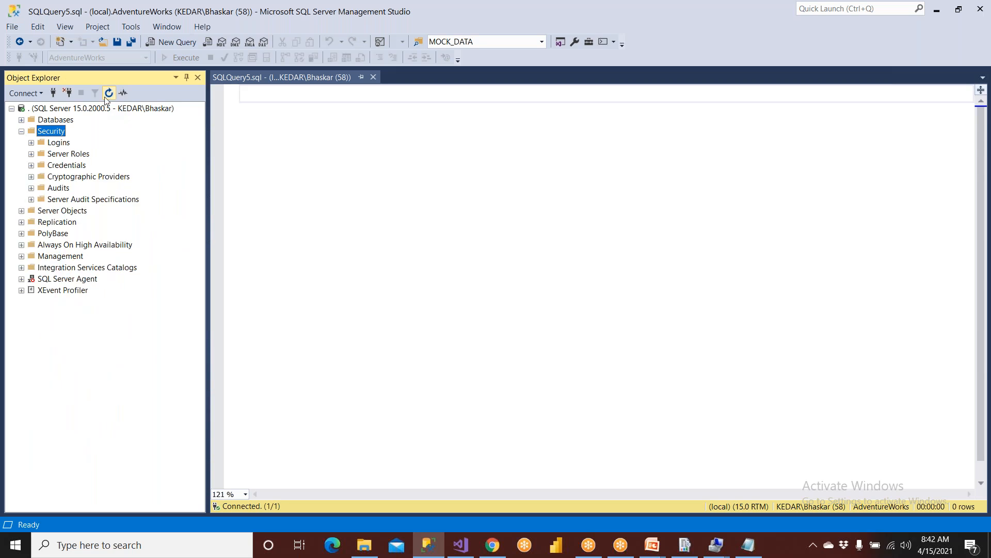
{"action": "left_click", "coordinate": [22, 131]}
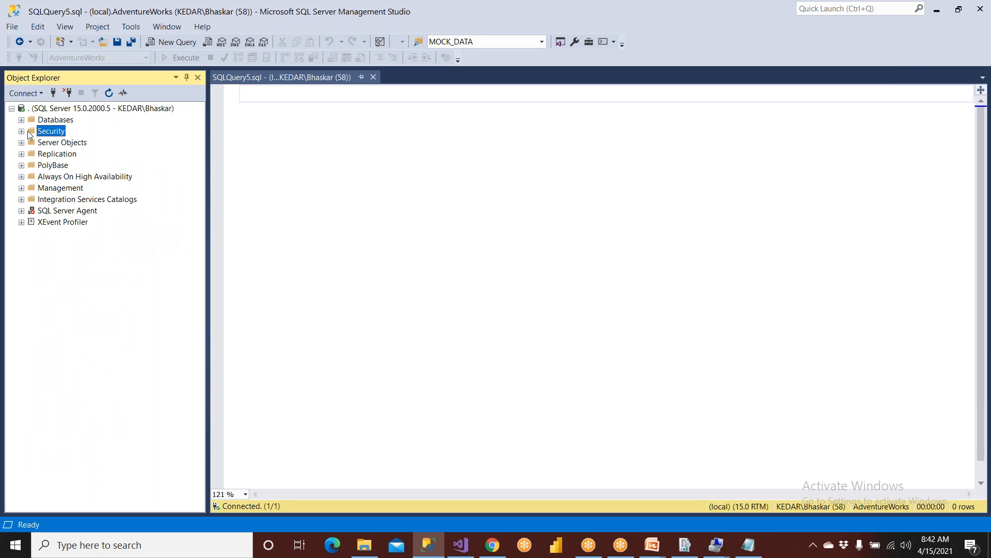
{"action": "left_click", "coordinate": [21, 132]}
{"action": "left_click", "coordinate": [54, 144]}
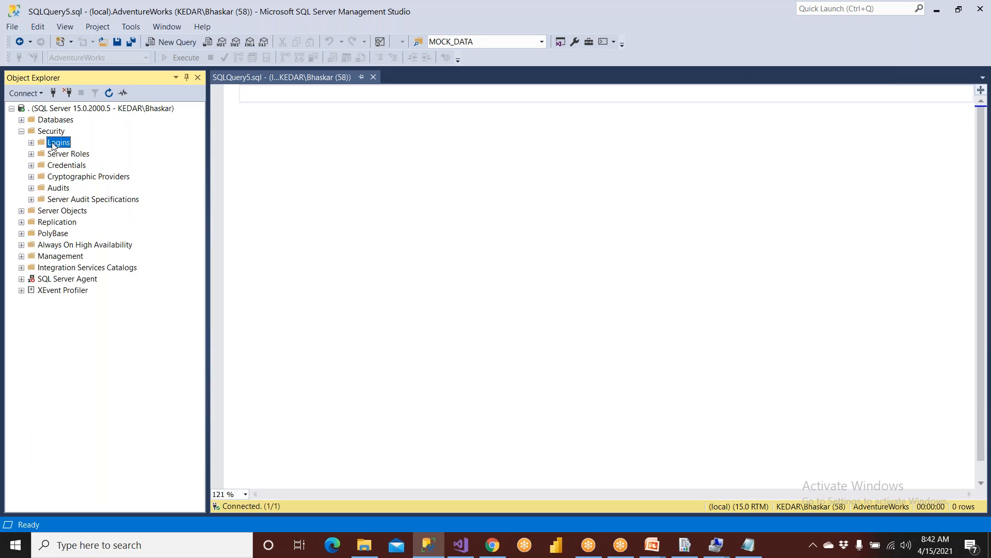
{"action": "key", "text": "Right"}
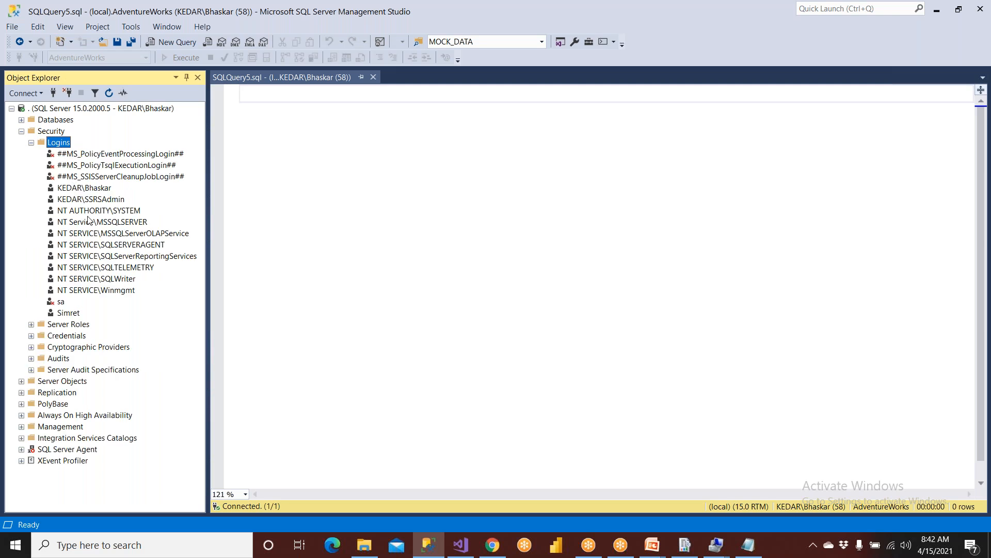
{"action": "left_click", "coordinate": [98, 201]}
Script the deletion of the KEDAR\SSRSAdmin login to a new query tab, cancelling the actual delete.
{"action": "right_click", "coordinate": [98, 201]}
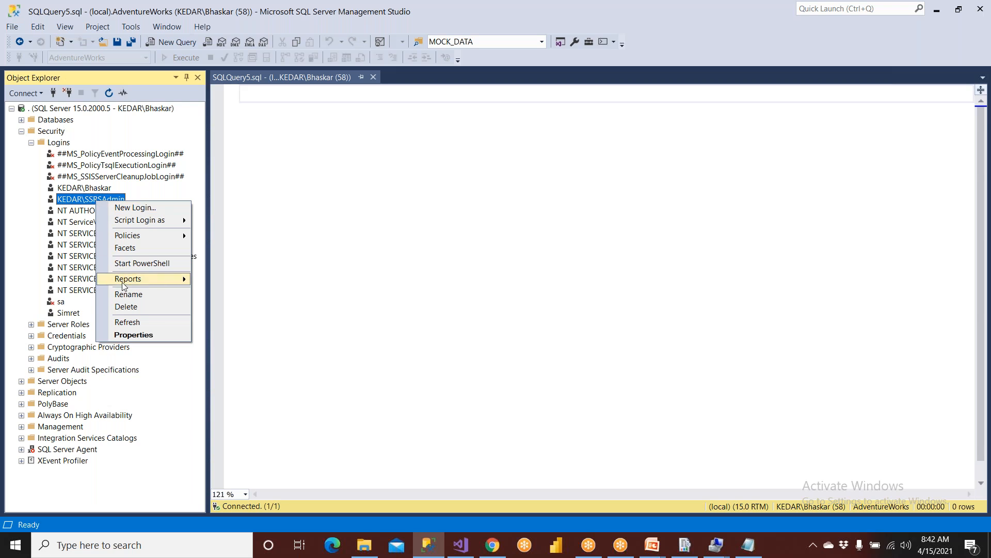
{"action": "left_click", "coordinate": [127, 307]}
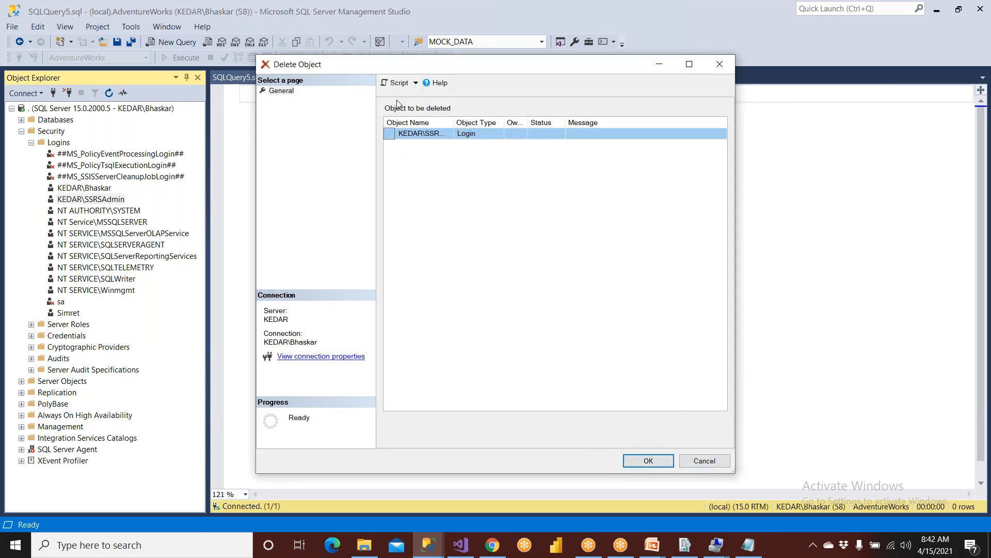
{"action": "left_click", "coordinate": [398, 84]}
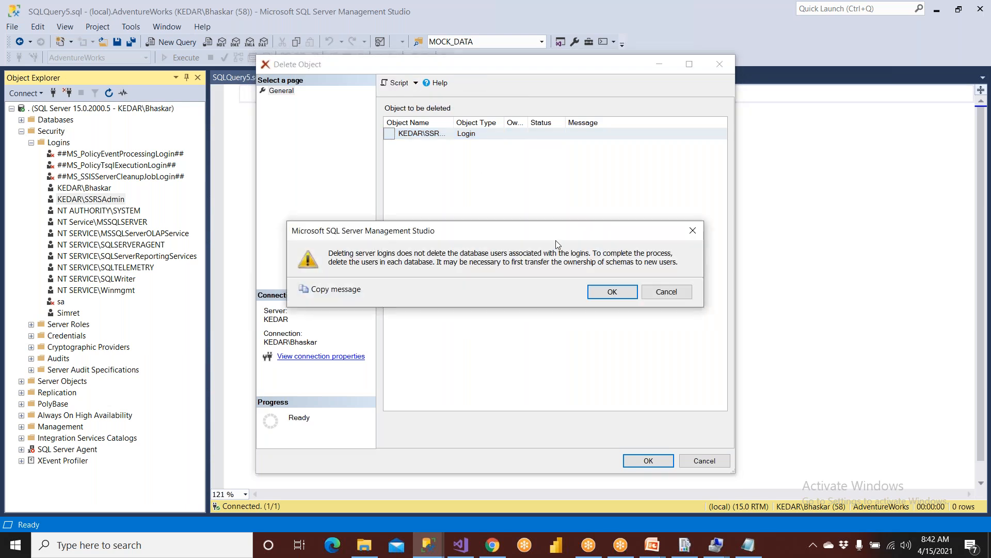
{"action": "left_click", "coordinate": [631, 292]}
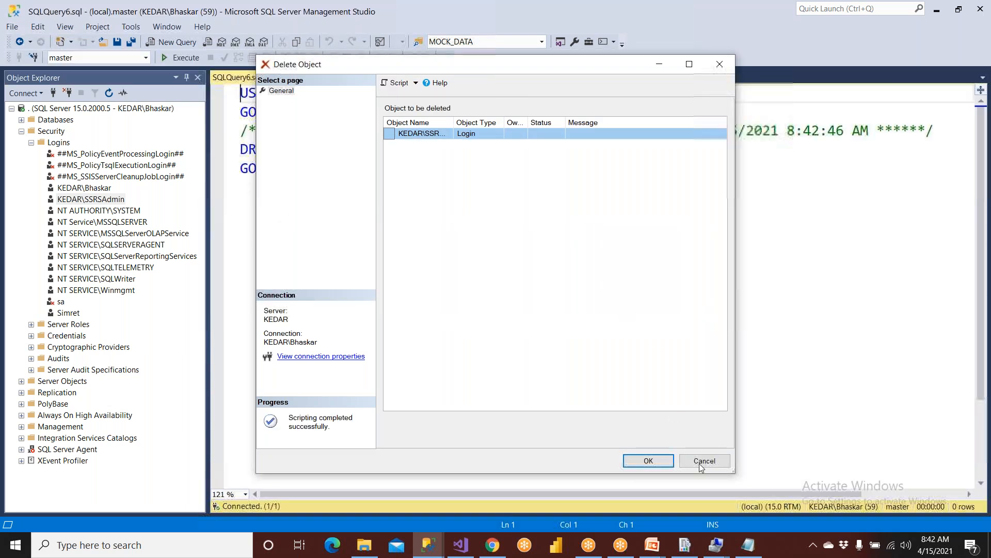
{"action": "left_click", "coordinate": [705, 461]}
{"action": "left_click", "coordinate": [431, 257]}
{"action": "left_click_drag", "start_coordinate": [281, 149], "coordinate": [484, 150]}
Change DROP to Create in the script, then start deleting the KEDAR\SSRSAdmin login.
{"action": "left_click", "coordinate": [472, 211]}
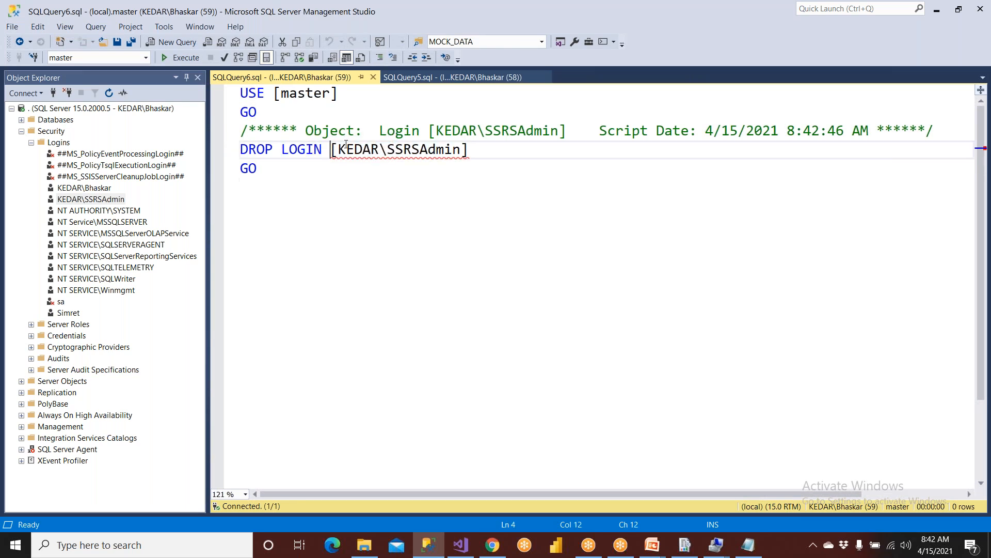
{"action": "left_click_drag", "start_coordinate": [331, 143], "coordinate": [552, 154]}
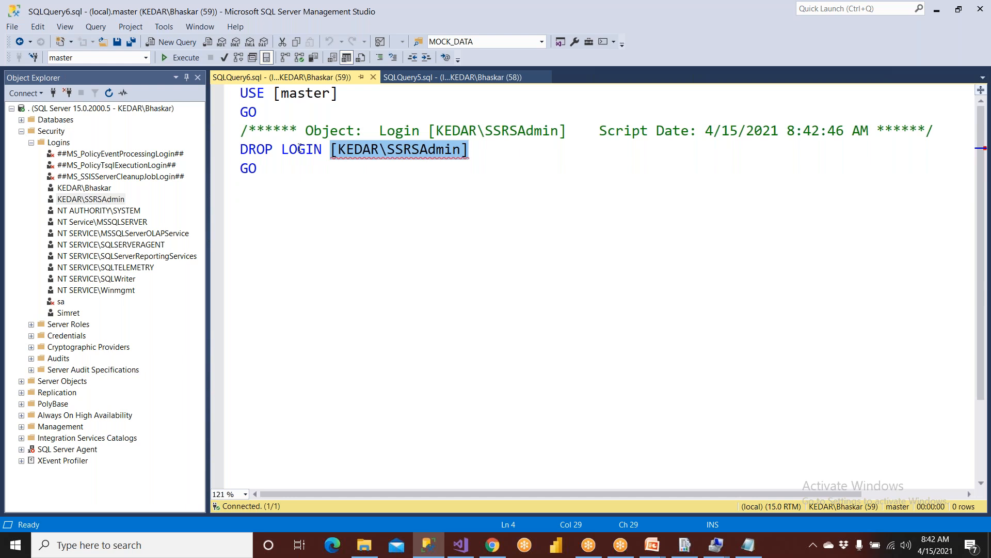
{"action": "double_click", "coordinate": [257, 149]}
{"action": "type", "text": "Create"}
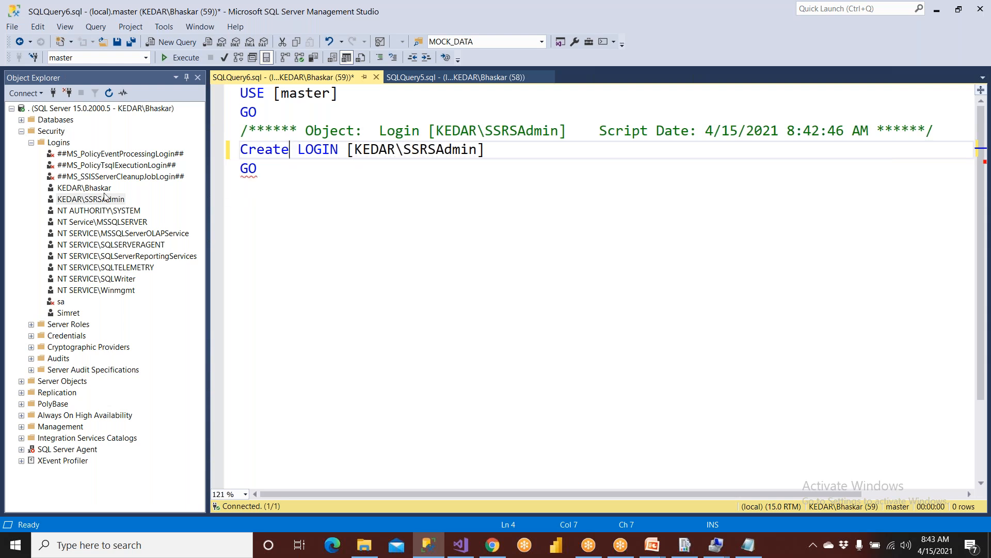
{"action": "right_click", "coordinate": [98, 201]}
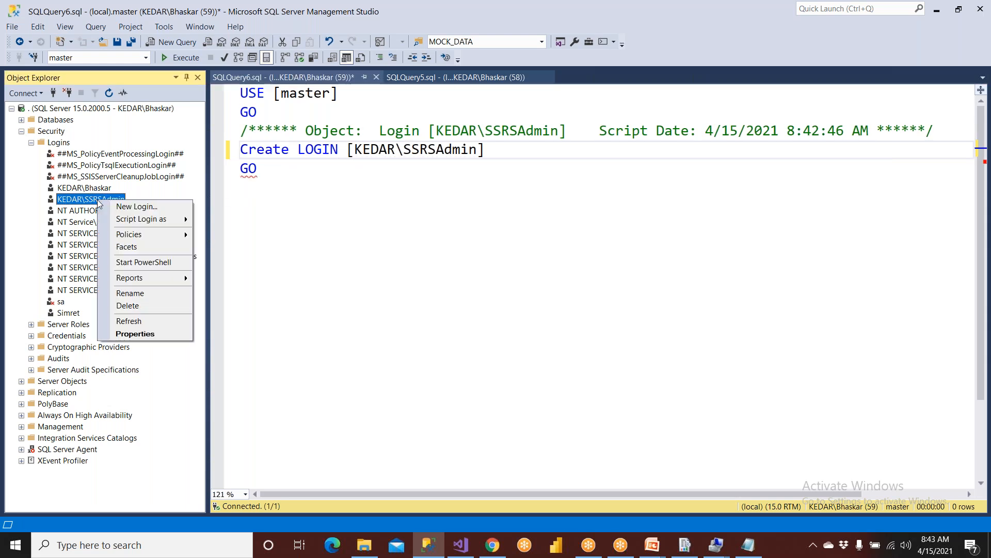
{"action": "left_click", "coordinate": [131, 307]}
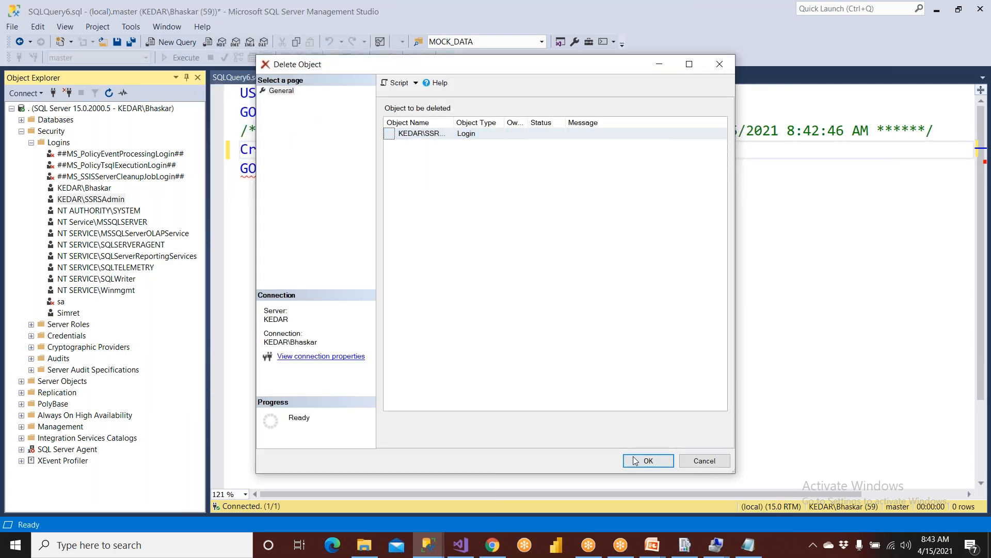
Delete the SSRSAdmin login, run the Create LOGIN script (syntax error), and open a New Login form.
{"action": "left_click", "coordinate": [626, 456]}
{"action": "left_click", "coordinate": [610, 292]}
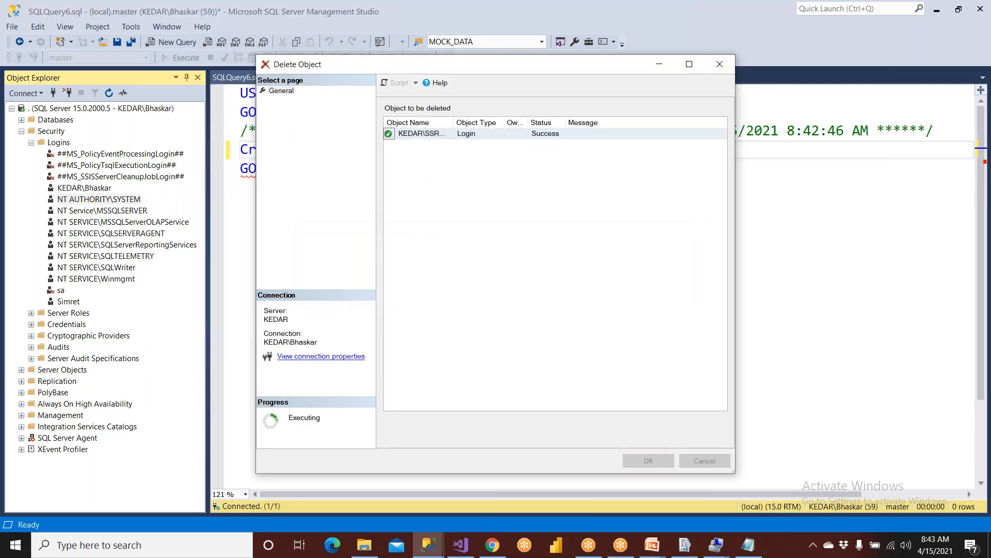
{"action": "left_click", "coordinate": [495, 289]}
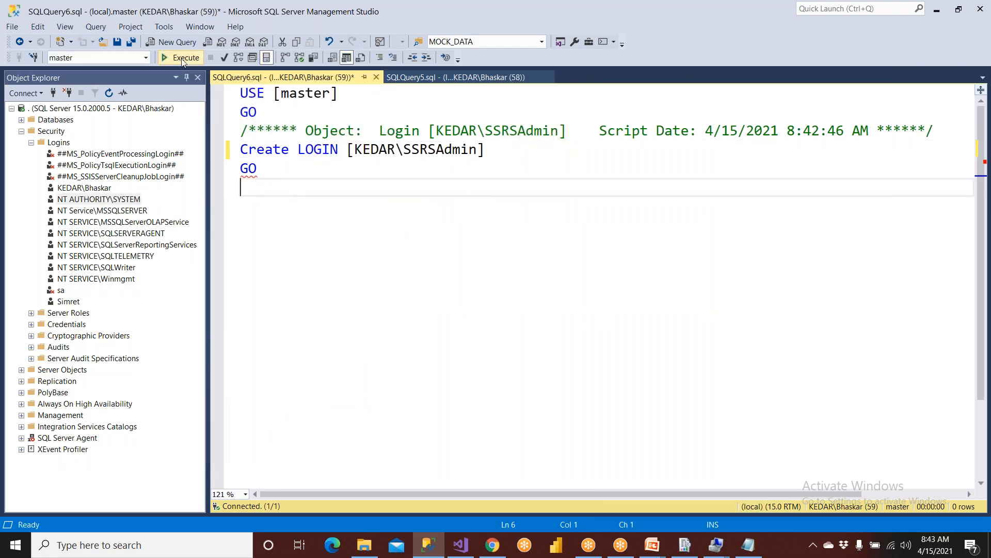
{"action": "left_click", "coordinate": [184, 61]}
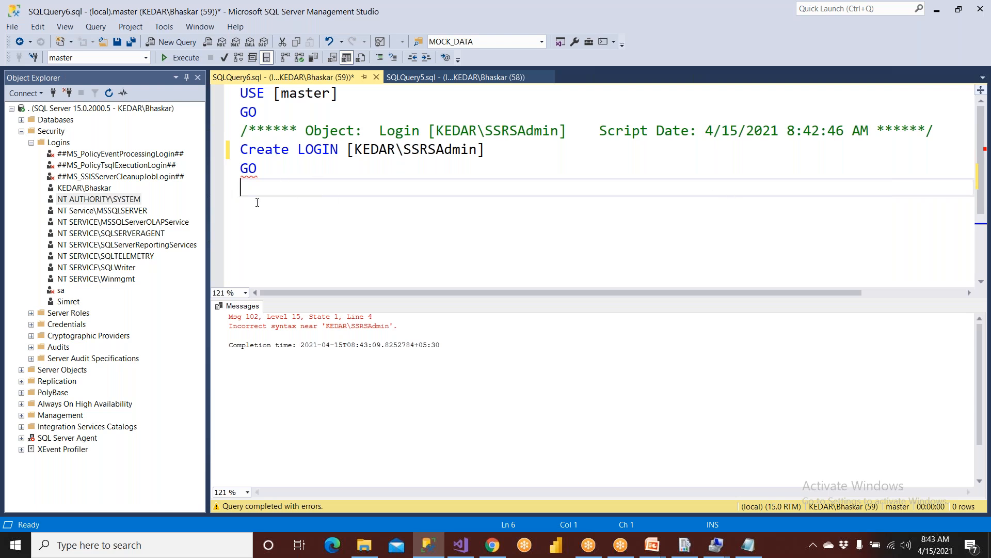
{"action": "right_click", "coordinate": [58, 145]}
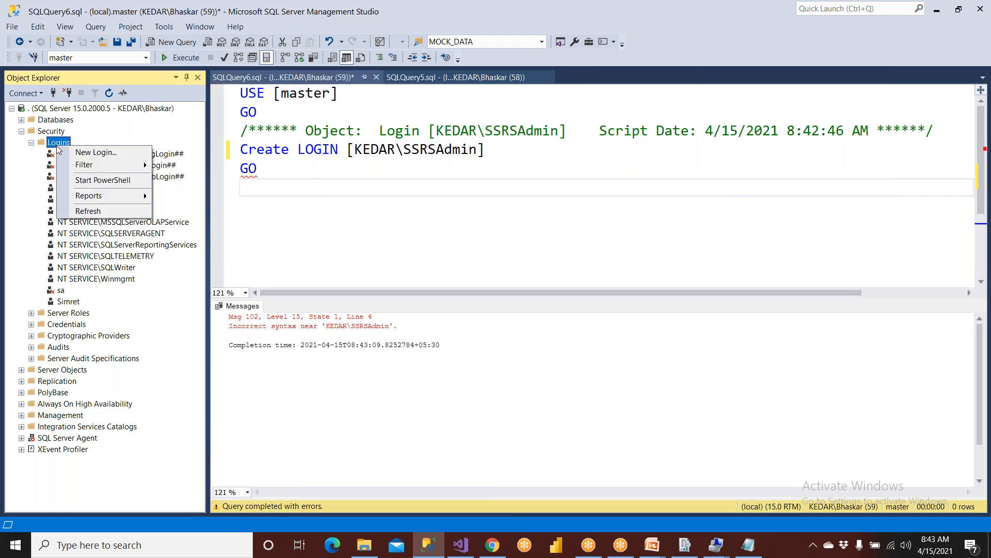
{"action": "left_click", "coordinate": [95, 151]}
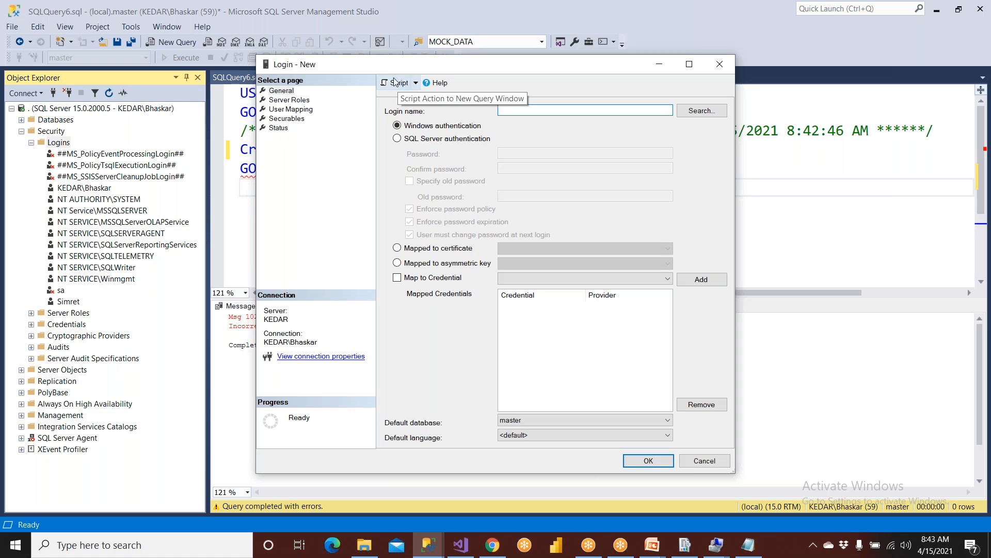
Script the new login to a query tab and paste KEDAR\SSRSAdmin into its CREATE LOGIN brackets.
{"action": "left_click", "coordinate": [395, 83]}
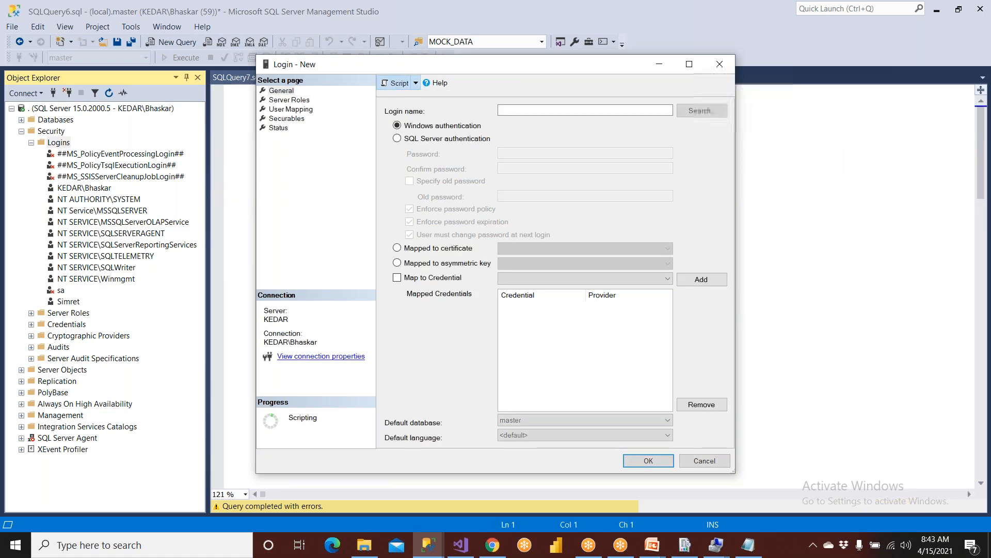
{"action": "left_click", "coordinate": [704, 460]}
{"action": "left_click", "coordinate": [280, 132]}
{"action": "left_click", "coordinate": [349, 130]}
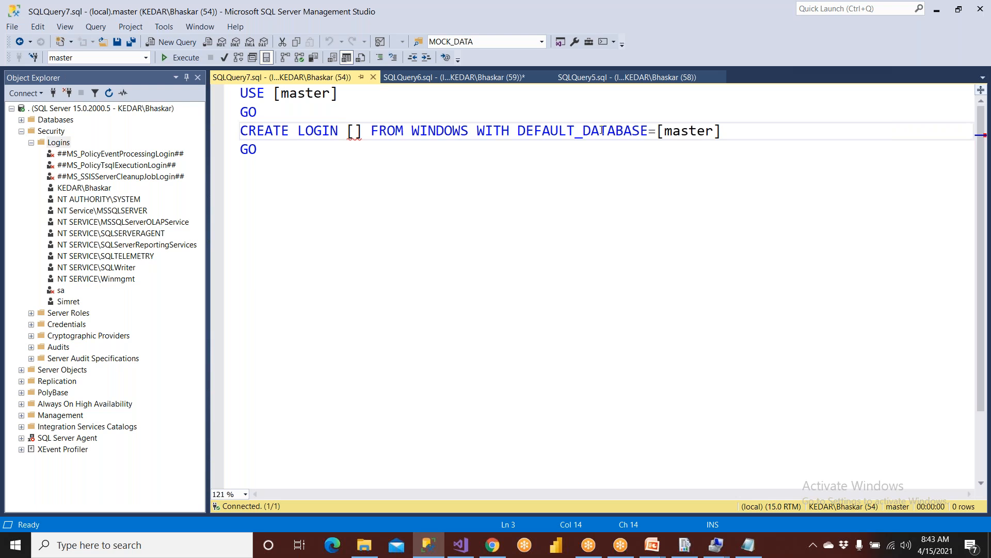
{"action": "left_click", "coordinate": [410, 78]}
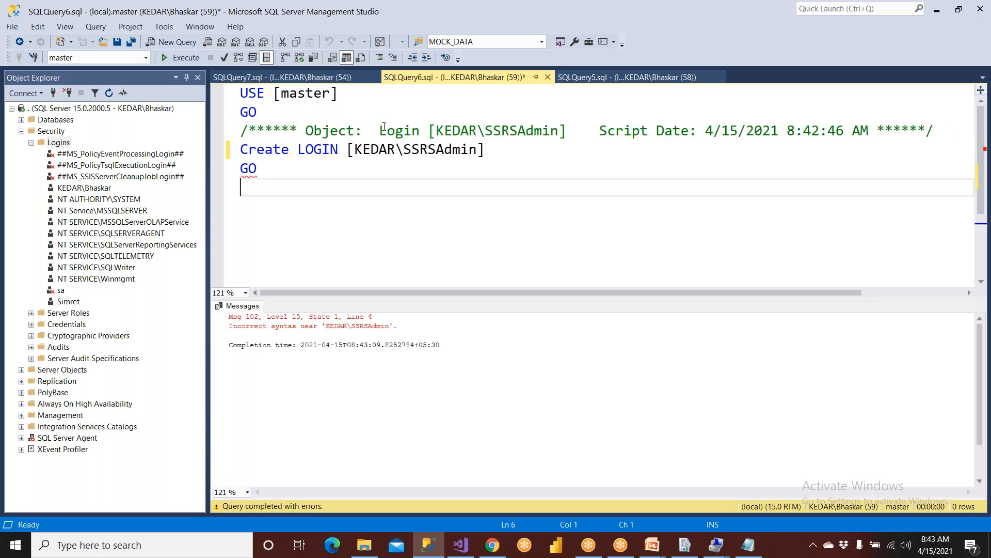
{"action": "left_click_drag", "start_coordinate": [350, 149], "coordinate": [487, 149]}
{"action": "key", "text": "ctrl+c"}
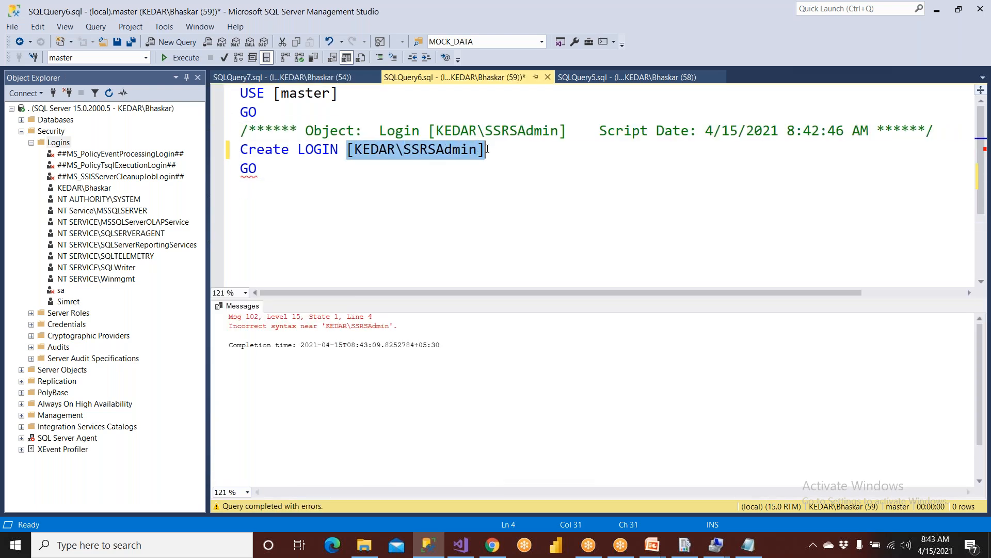
{"action": "left_click", "coordinate": [282, 78]}
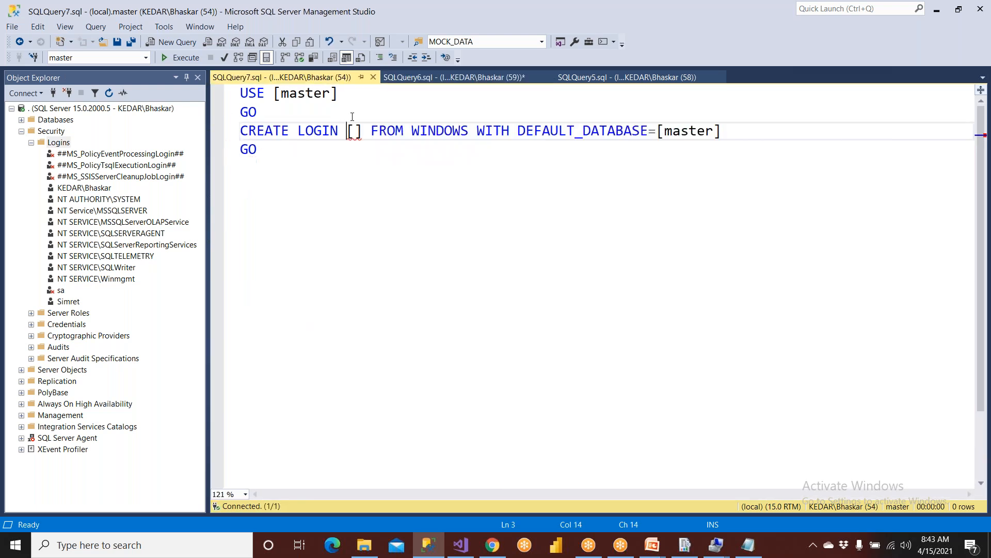
{"action": "left_click_drag", "start_coordinate": [346, 130], "coordinate": [362, 130]}
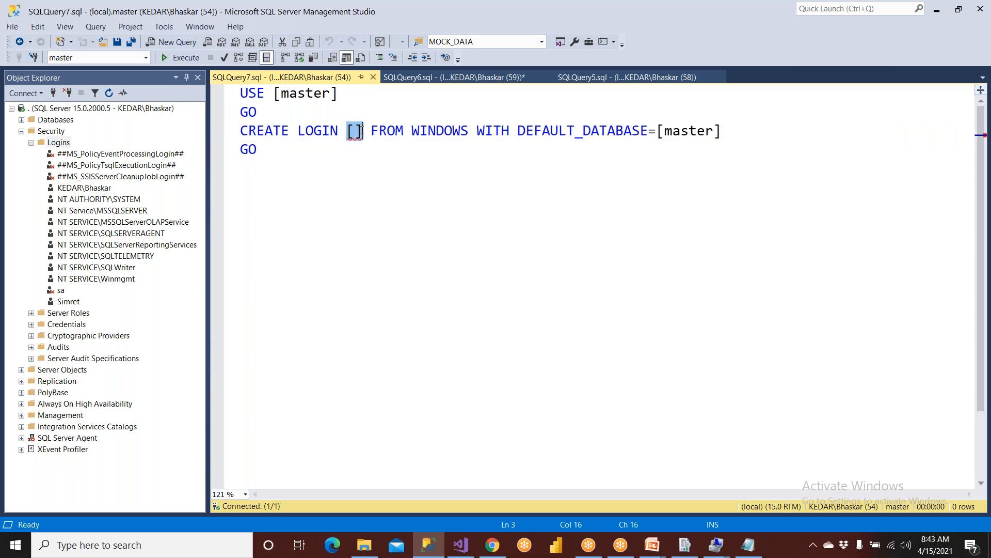
{"action": "key", "text": "ctrl+v"}
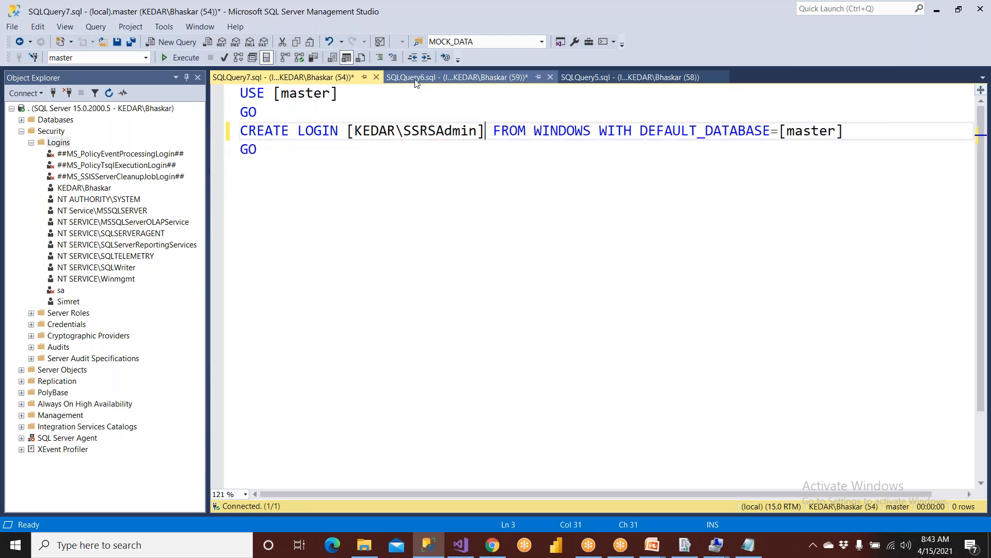
Close the failed script unsaved and execute CREATE LOGIN [KEDAR\SSRSAdmin] FROM WINDOWS with default database master.
{"action": "left_click", "coordinate": [526, 77]}
{"action": "left_click", "coordinate": [551, 77]}
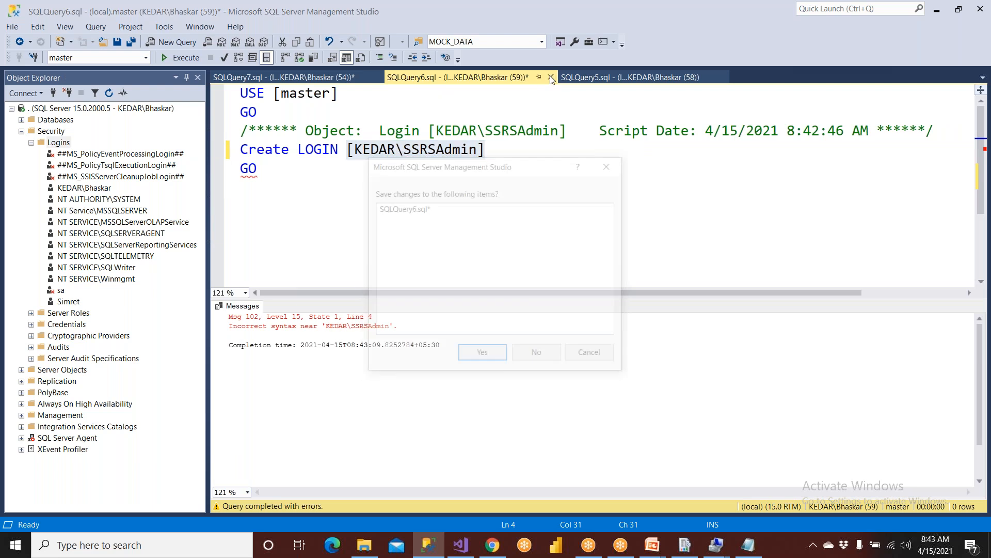
{"action": "left_click", "coordinate": [543, 357]}
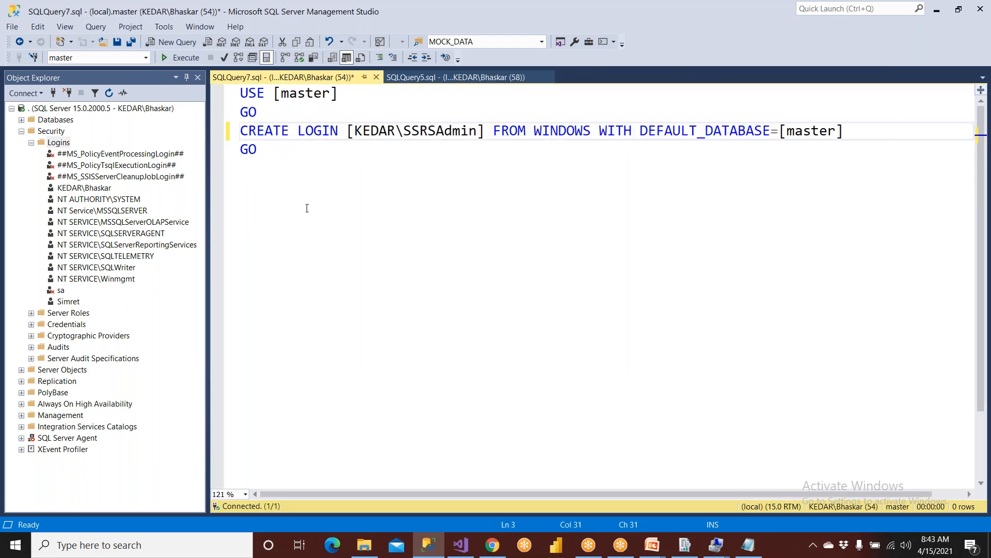
{"action": "left_click", "coordinate": [175, 61]}
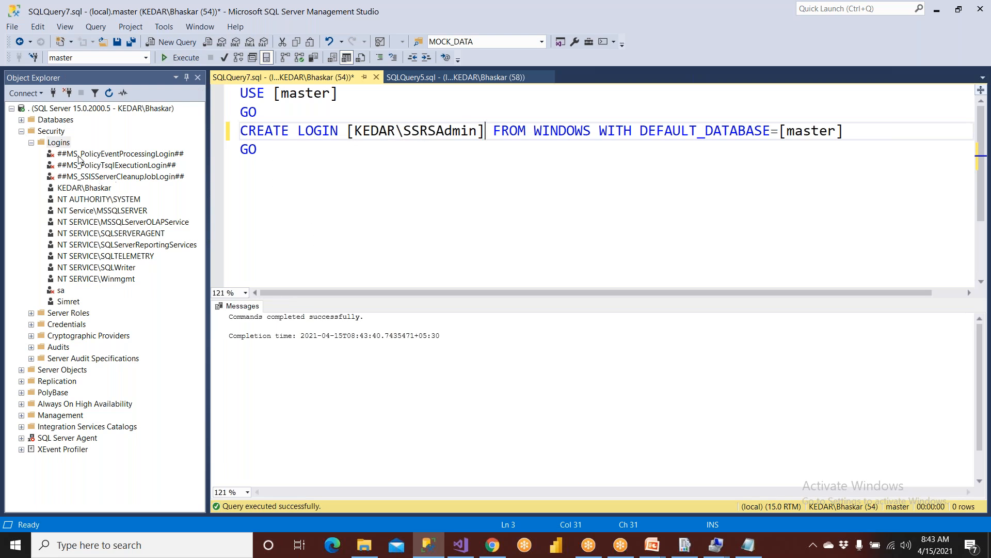
{"action": "left_click", "coordinate": [66, 146]}
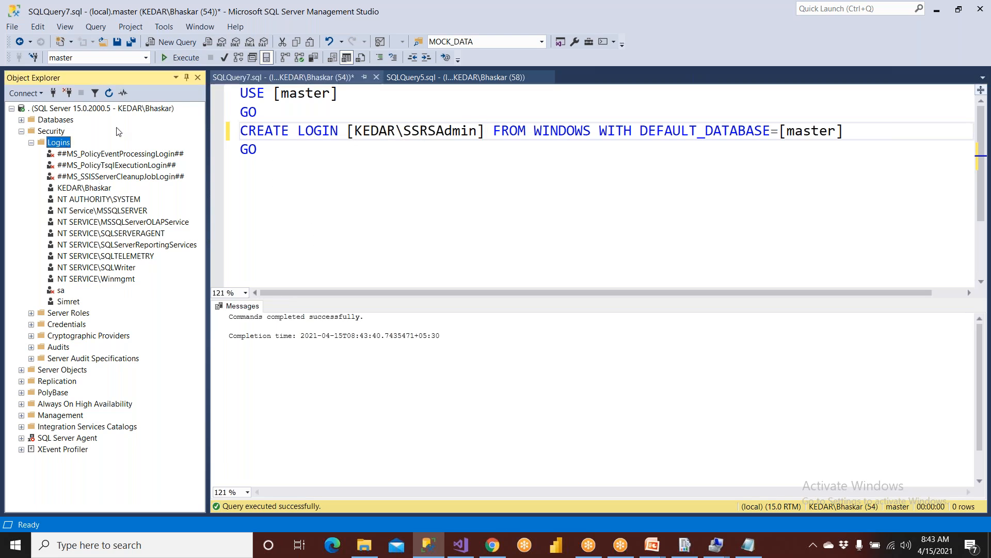
Refresh Logins and tick the sysadmin server role in KEDAR\SSRSAdmin's login properties.
{"action": "left_click", "coordinate": [108, 94]}
{"action": "left_click", "coordinate": [93, 201]}
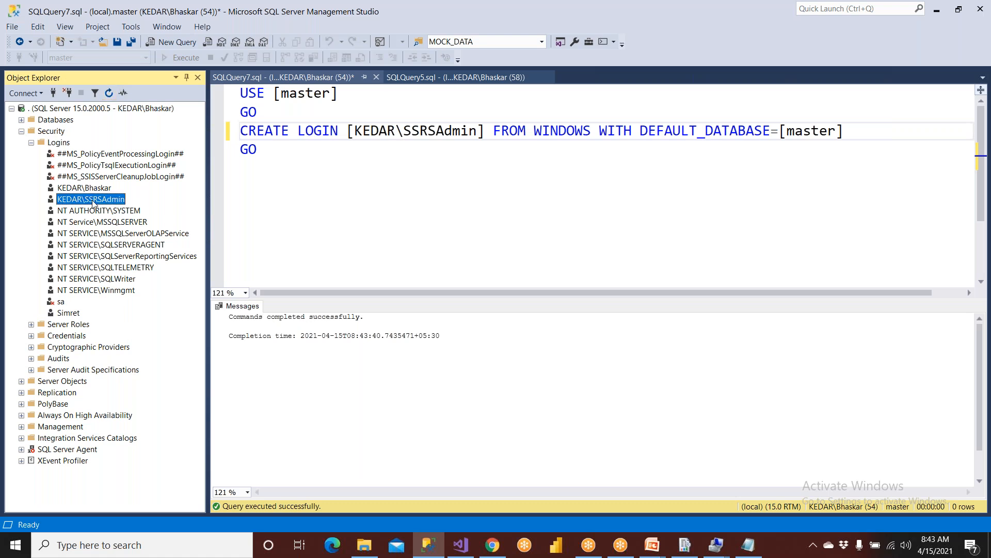
{"action": "double_click", "coordinate": [93, 201]}
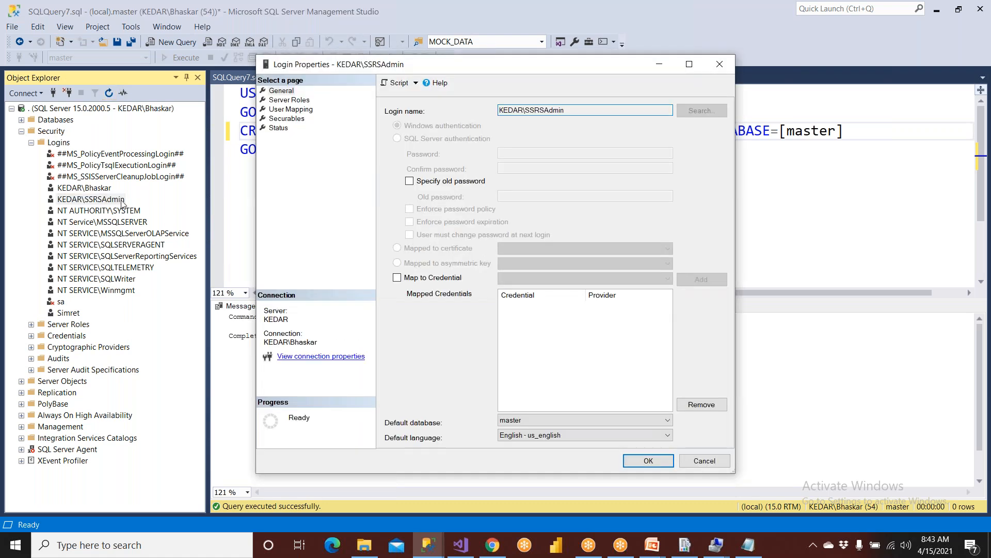
{"action": "left_click", "coordinate": [705, 461]}
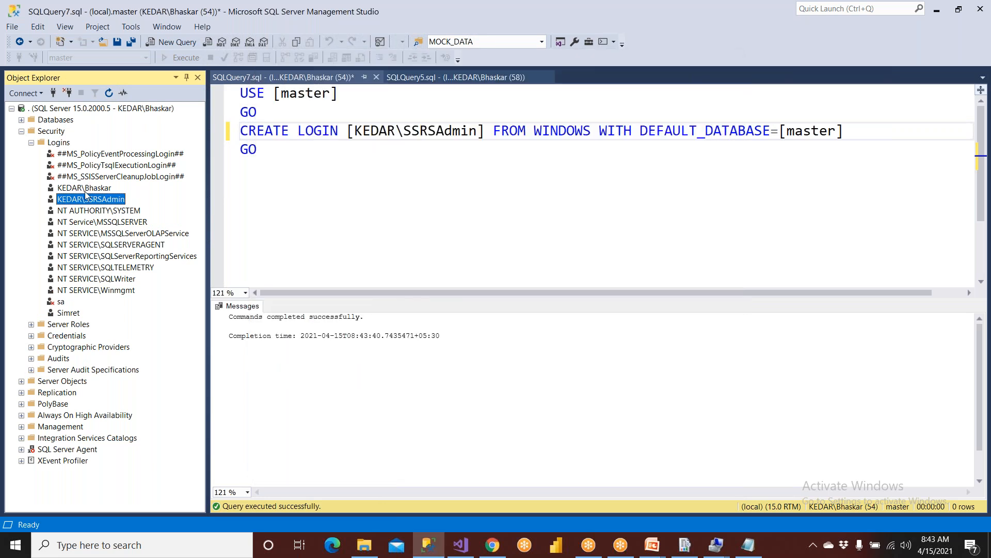
{"action": "double_click", "coordinate": [91, 202]}
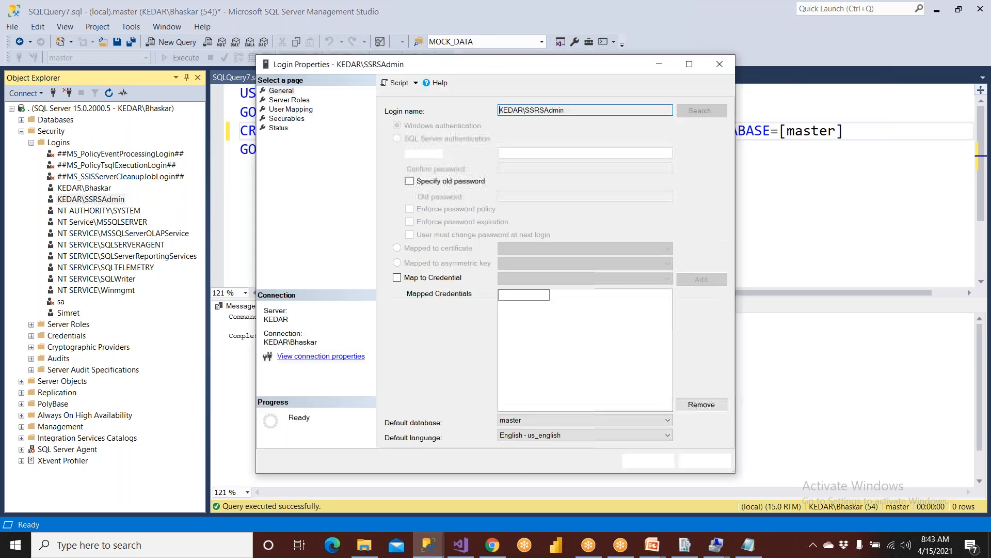
{"action": "left_click", "coordinate": [290, 100]}
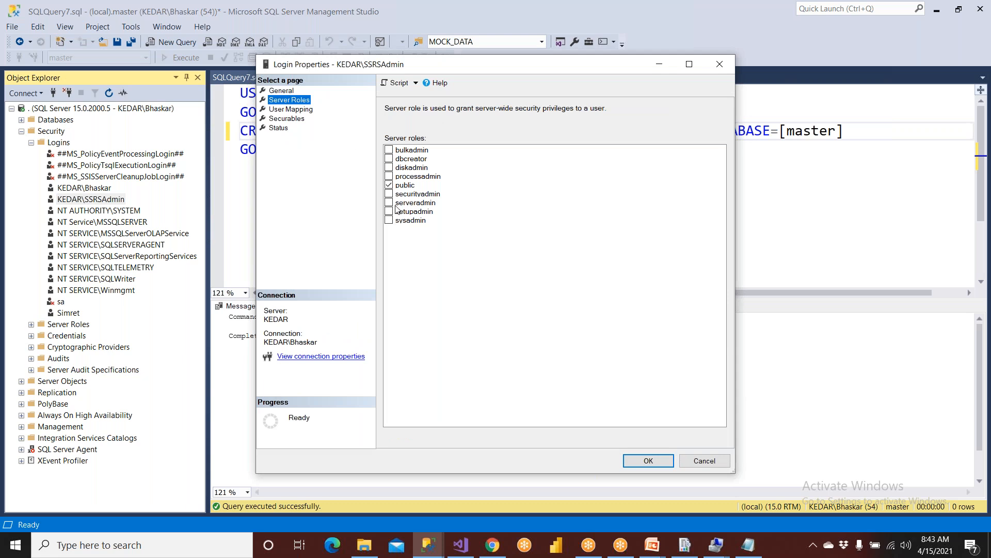
{"action": "left_click", "coordinate": [404, 221]}
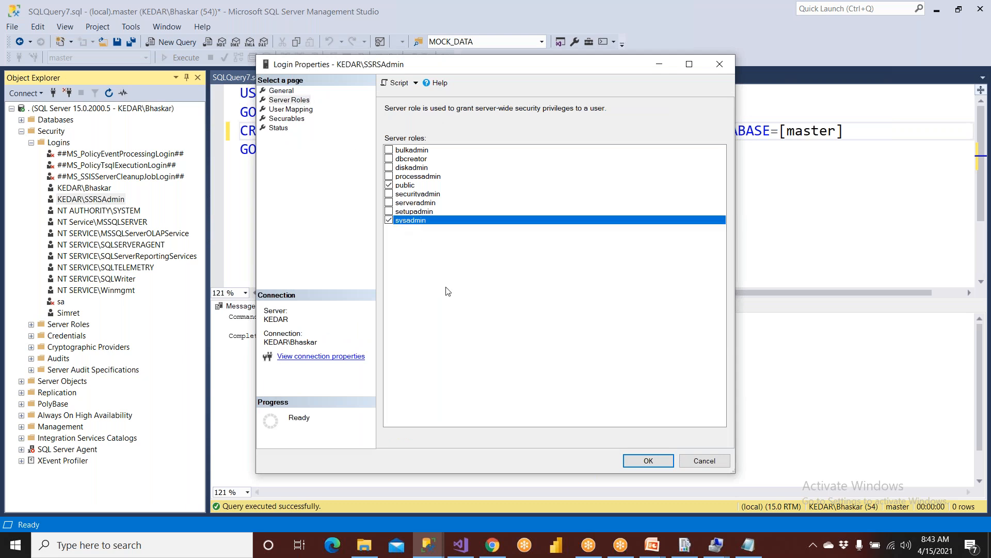
{"action": "left_click", "coordinate": [648, 460]}
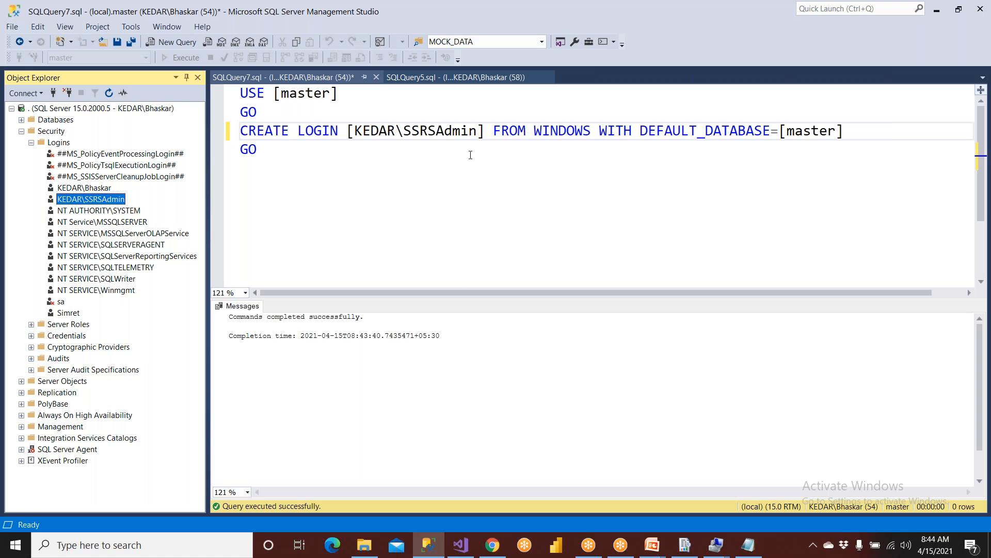
Expand System Databases to master and review the script's master database and login name.
{"action": "left_click", "coordinate": [313, 181]}
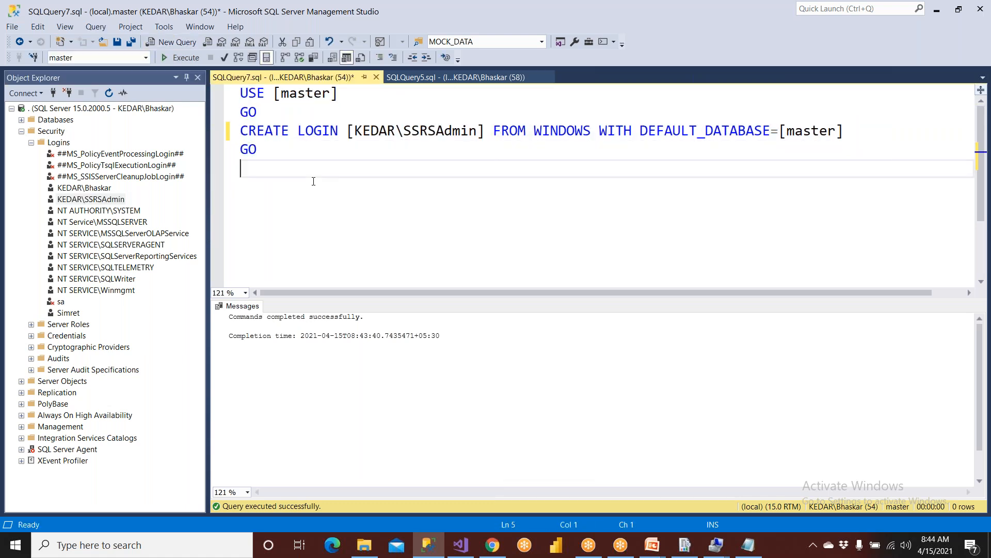
{"action": "left_click_drag", "start_coordinate": [275, 93], "coordinate": [379, 94]}
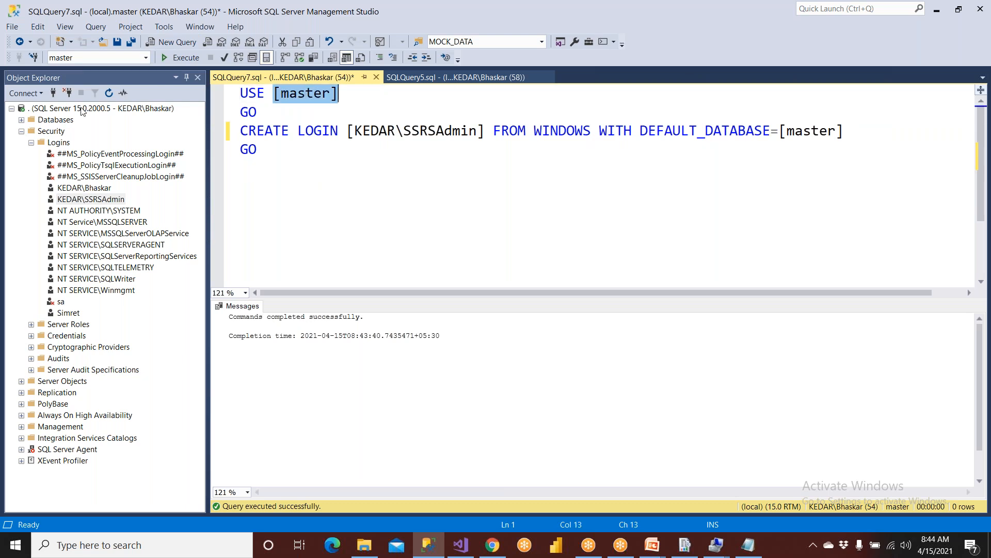
{"action": "left_click", "coordinate": [21, 119]}
{"action": "left_click", "coordinate": [34, 133]}
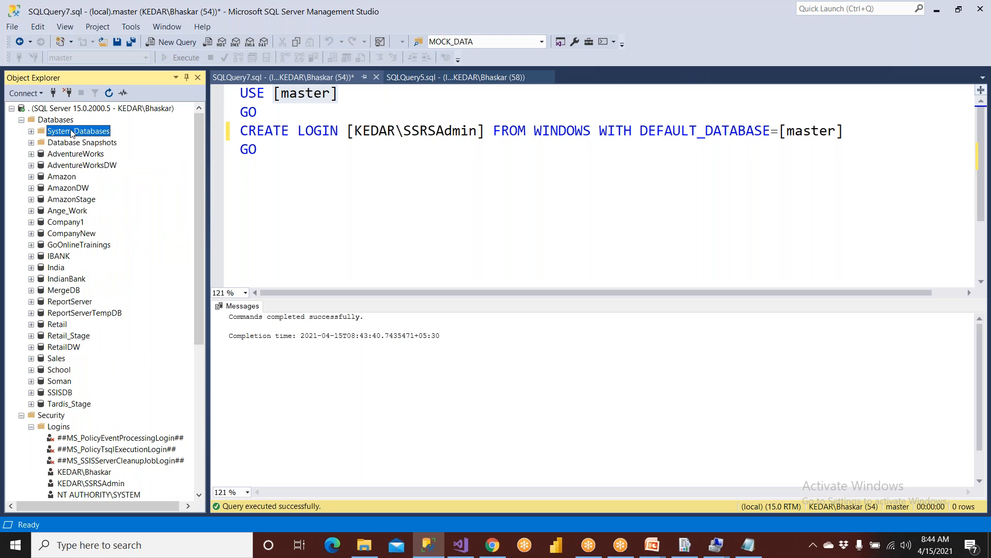
{"action": "left_click", "coordinate": [31, 131]}
{"action": "left_click", "coordinate": [68, 143]}
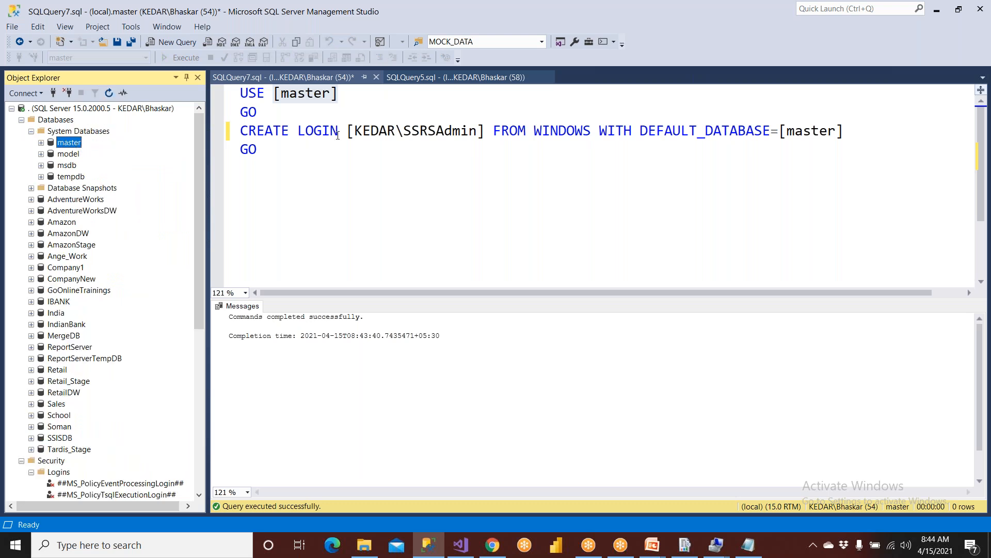
{"action": "left_click_drag", "start_coordinate": [349, 132], "coordinate": [490, 132]}
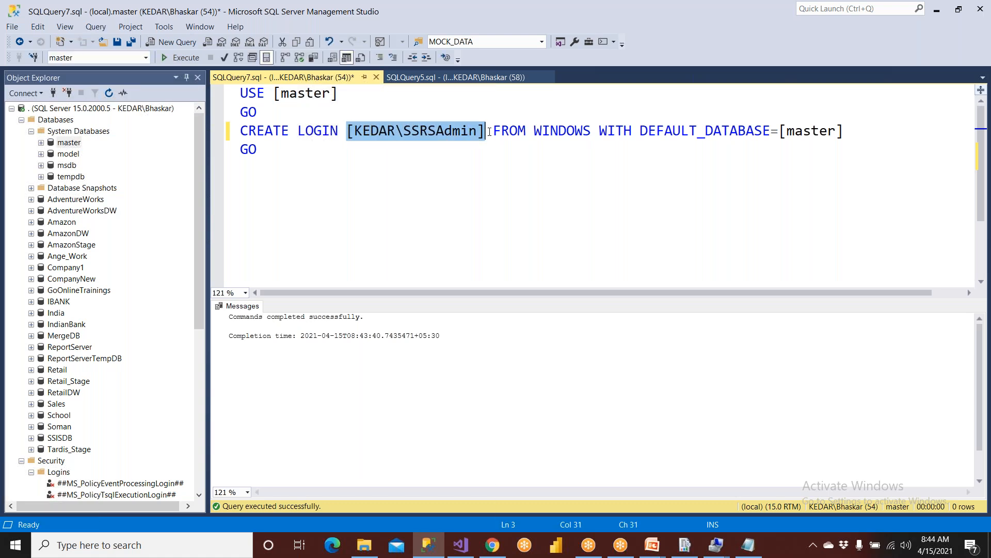
{"action": "left_click", "coordinate": [68, 146]}
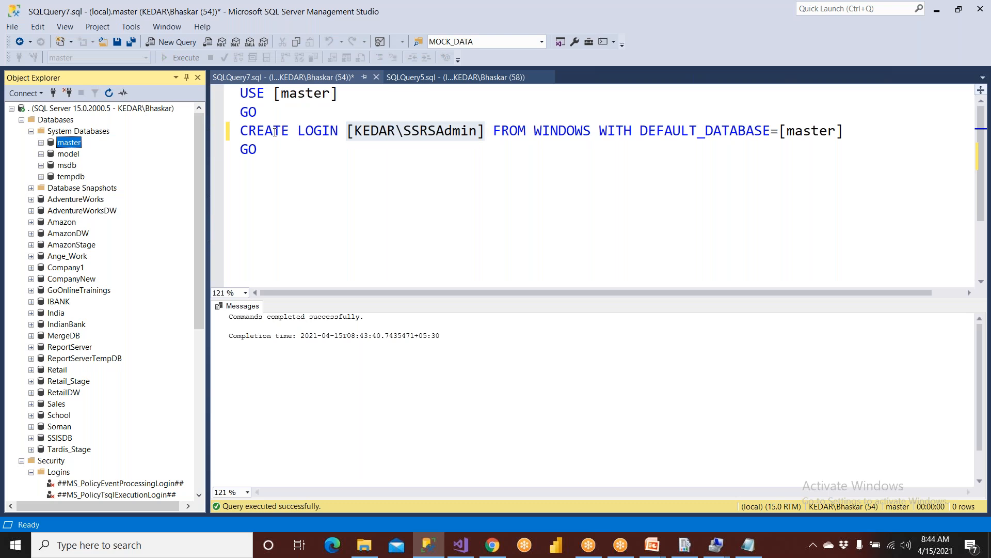
{"action": "left_click_drag", "start_coordinate": [275, 94], "coordinate": [368, 97]}
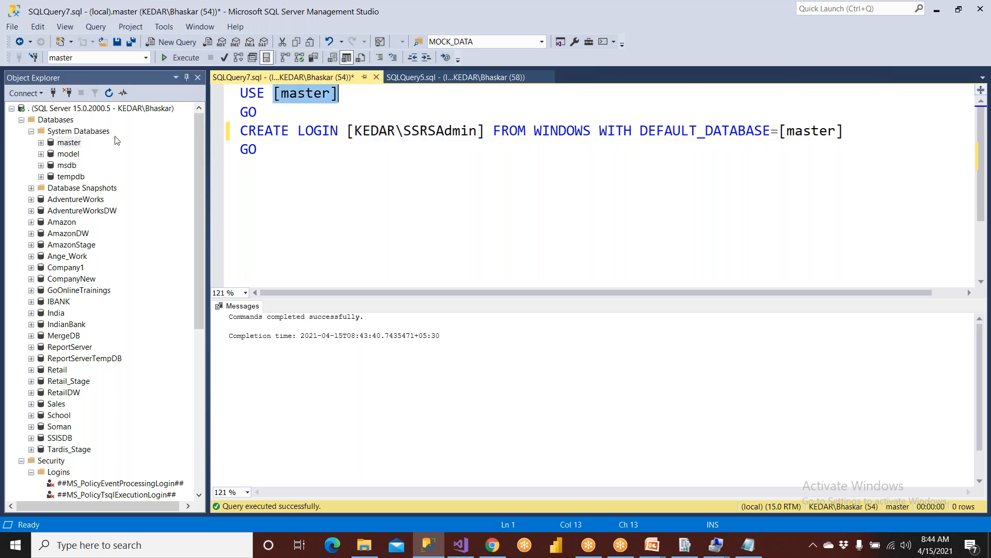
Close the CREATE LOGIN tab without saving and return to the Steps to Create Standard Subscriptions slide.
{"action": "left_click", "coordinate": [304, 167]}
{"action": "left_click", "coordinate": [376, 77]}
{"action": "left_click", "coordinate": [537, 352]}
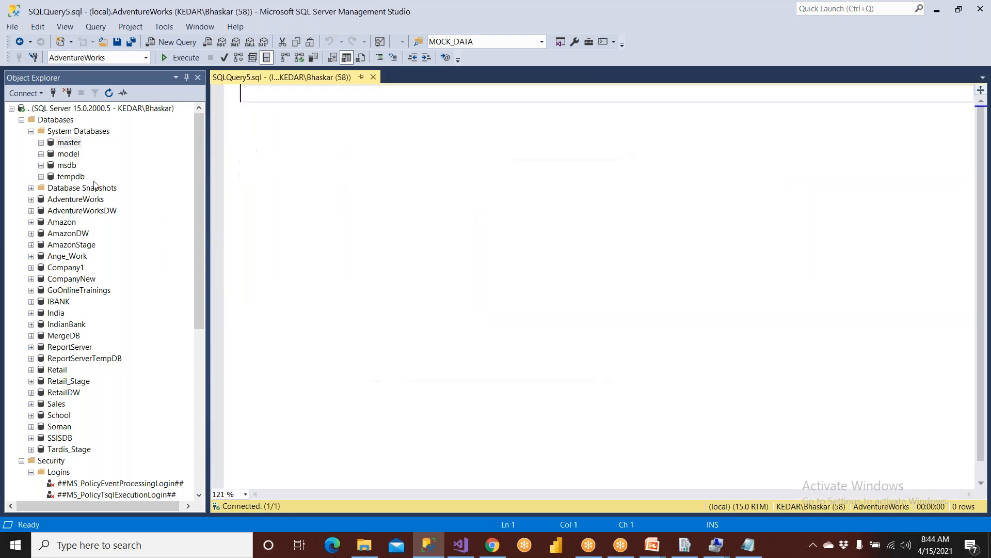
{"action": "left_click", "coordinate": [31, 130]}
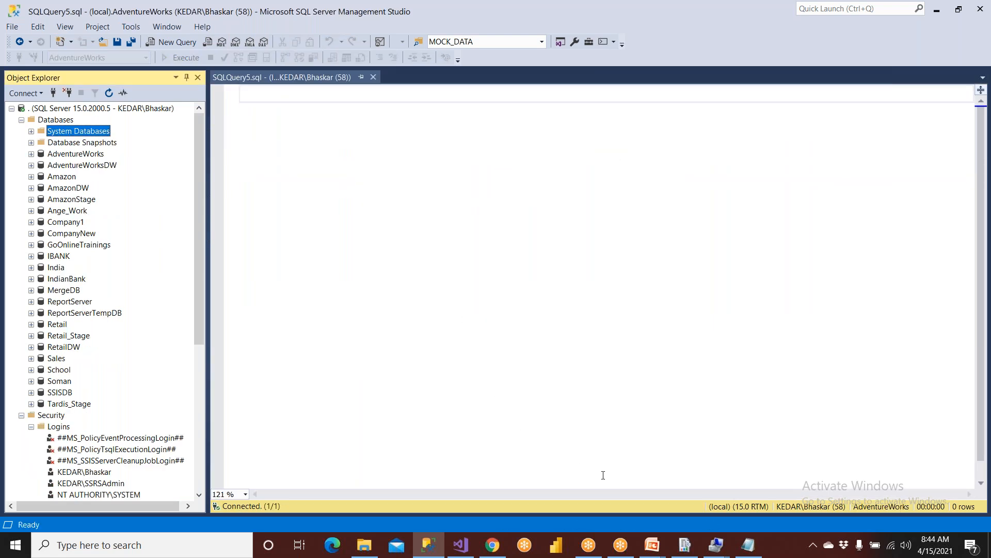
{"action": "mouse_move", "coordinate": [652, 545]}
{"action": "left_click", "coordinate": [705, 485]}
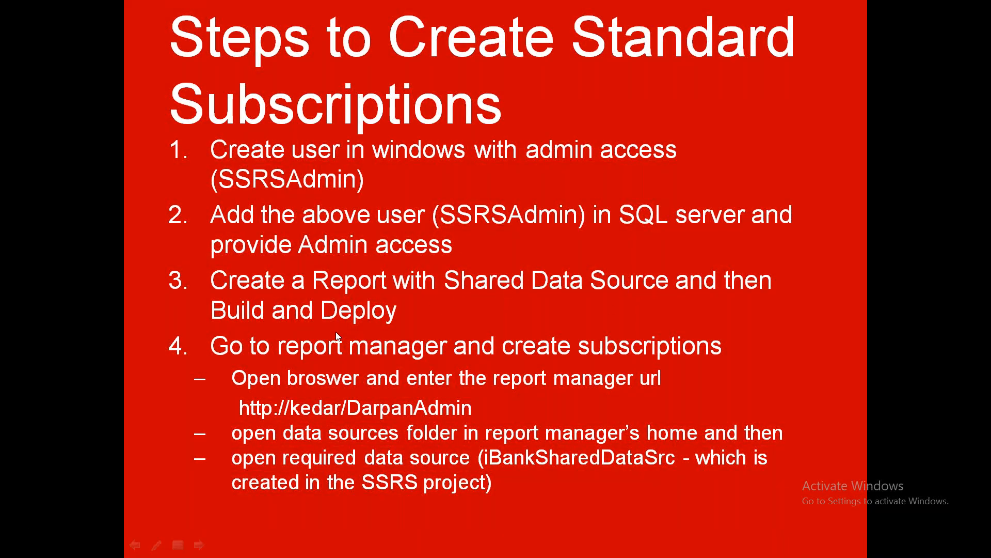
{"action": "key", "text": "super"}
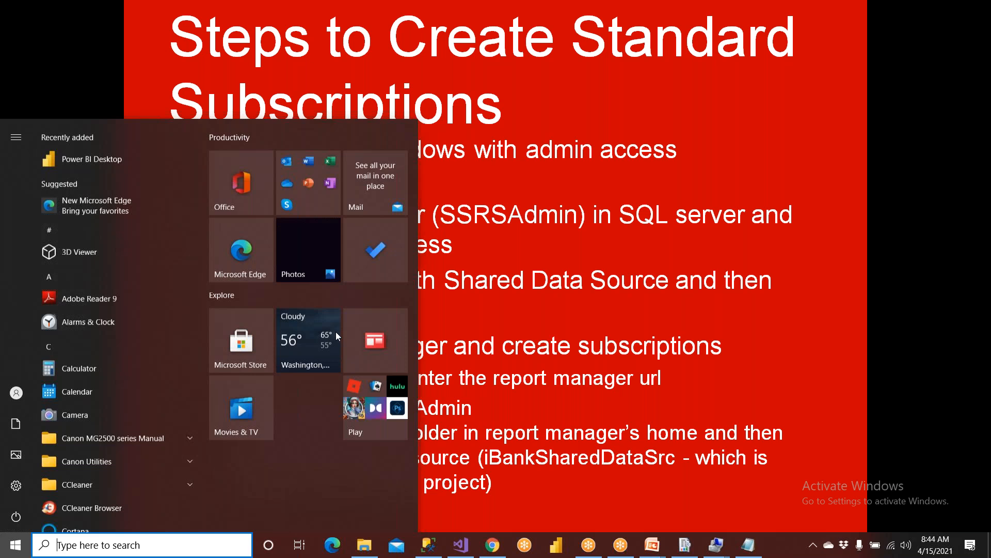
Back in Visual Studio, add a new item to the project's Reports folder.
{"action": "left_click", "coordinate": [461, 545]}
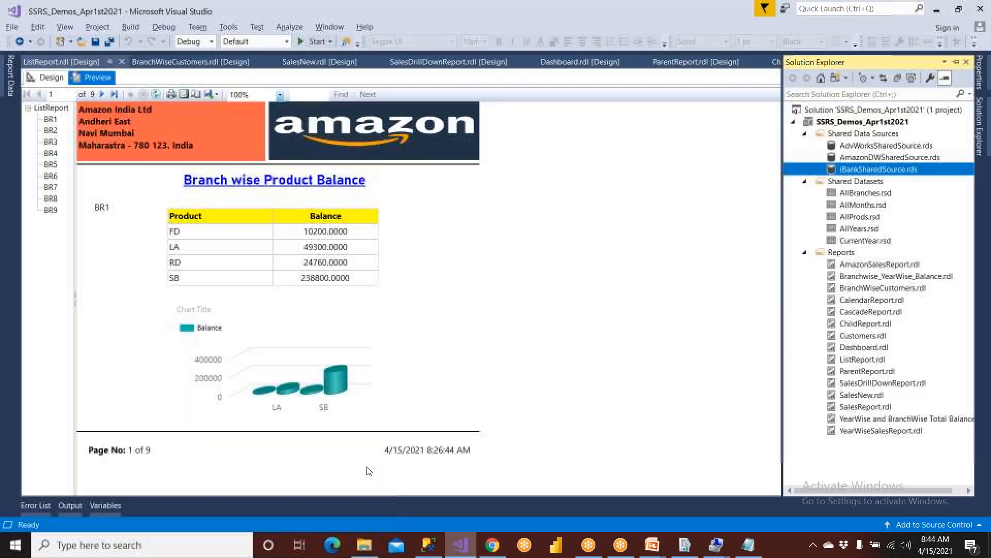
{"action": "left_click", "coordinate": [49, 82]}
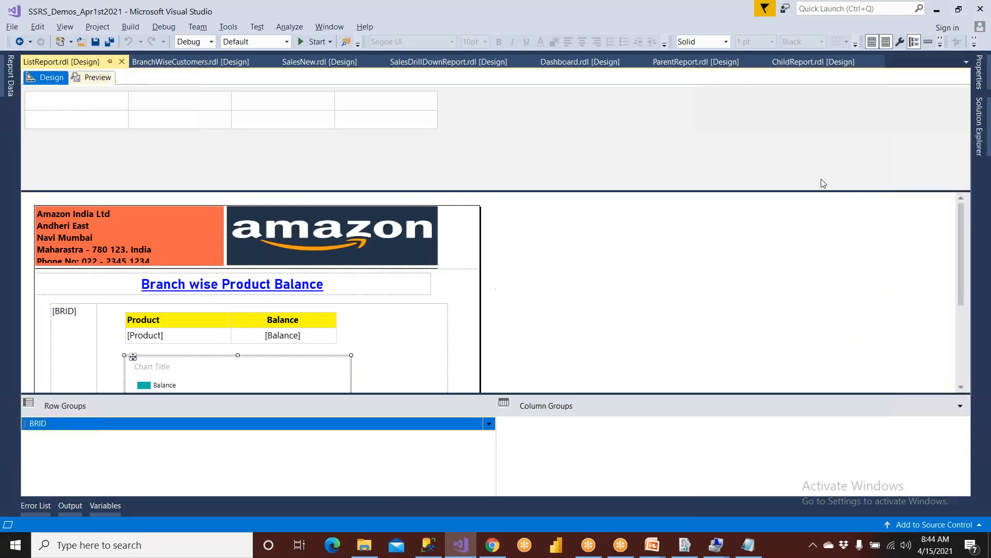
{"action": "left_click", "coordinate": [980, 130]}
{"action": "left_click", "coordinate": [851, 256]}
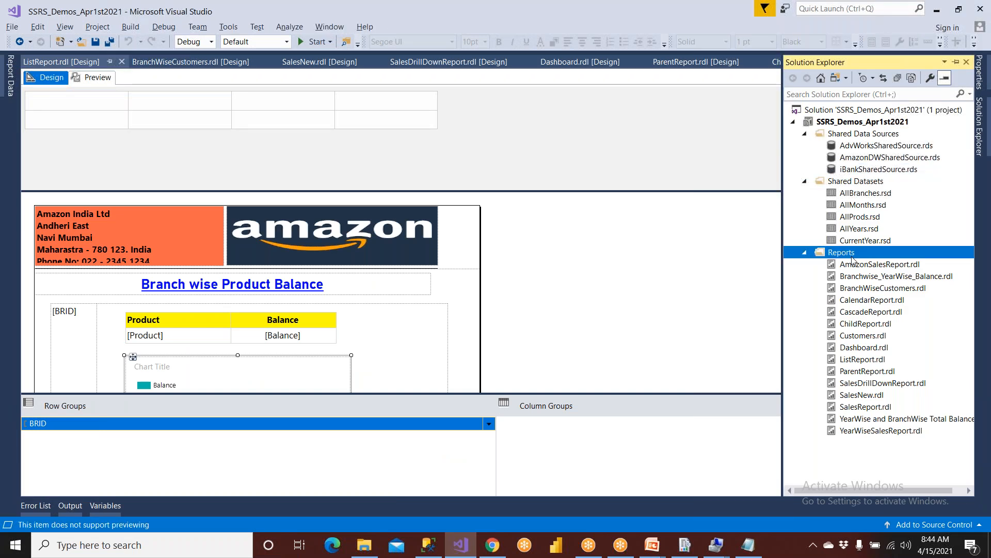
{"action": "right_click", "coordinate": [850, 259]}
{"action": "mouse_move", "coordinate": [745, 282]}
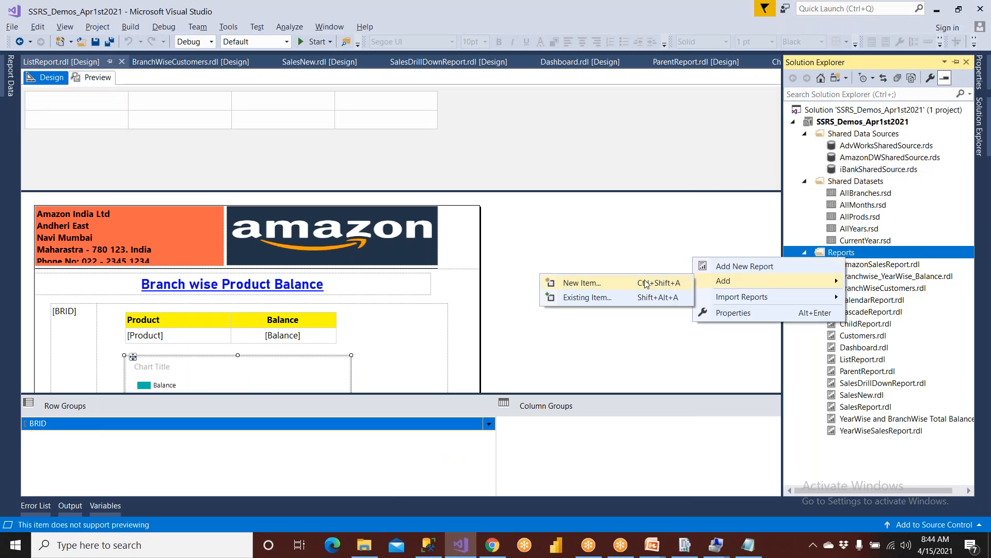
{"action": "left_click", "coordinate": [644, 284]}
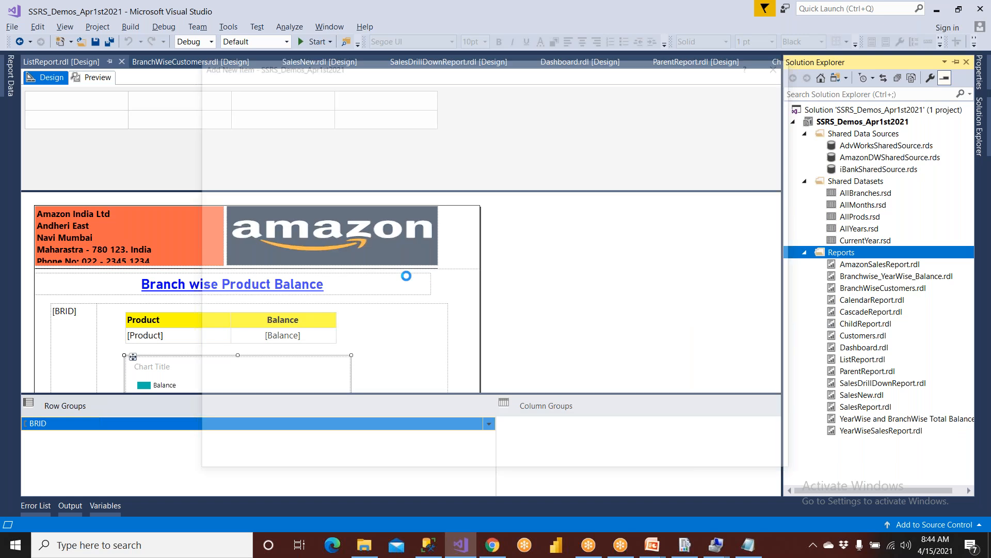
Create a report named NewReport from the AmazonReportTemplate template.
{"action": "left_click", "coordinate": [405, 183]}
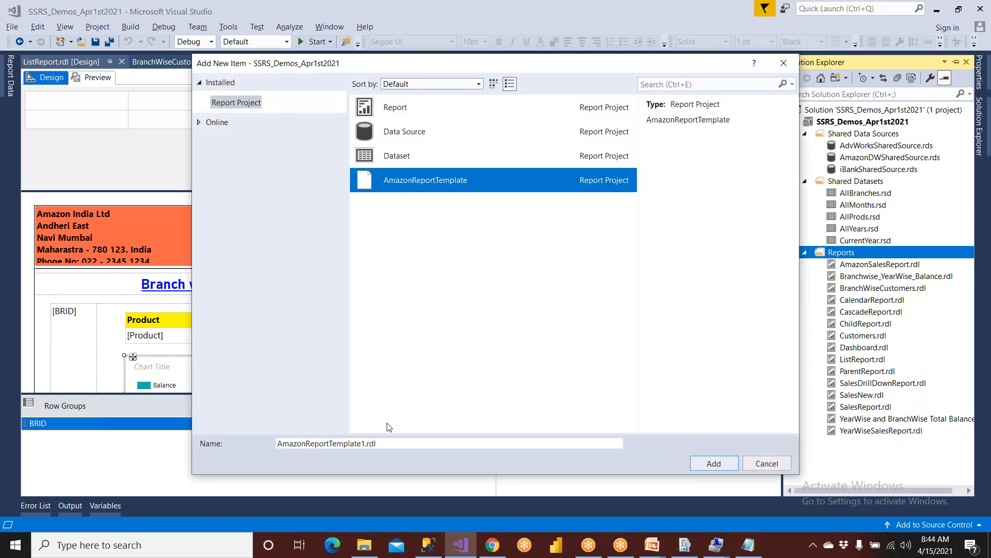
{"action": "left_click", "coordinate": [385, 440]}
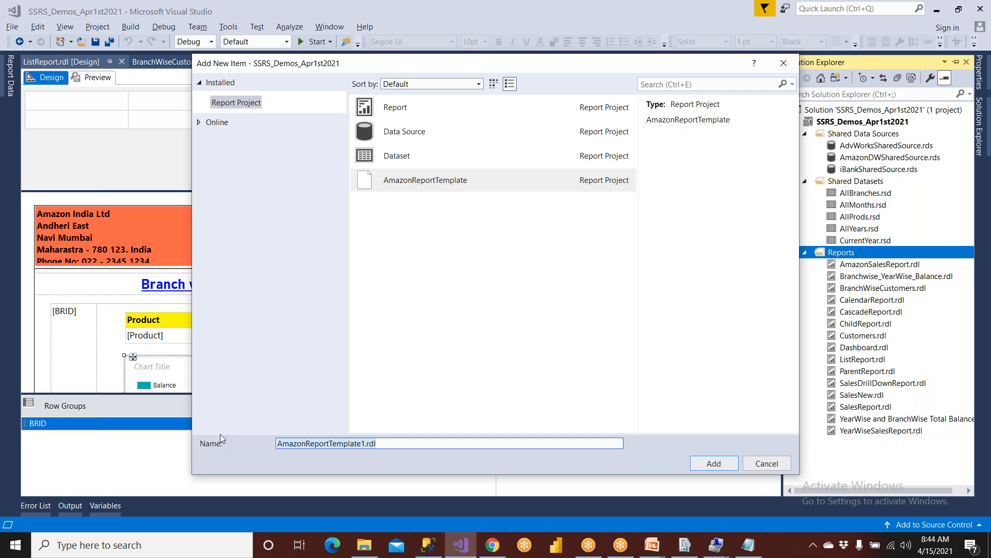
{"action": "key", "text": "ctrl+a"}
{"action": "key", "text": "BackSpace"}
{"action": "type", "text": "NewReport"}
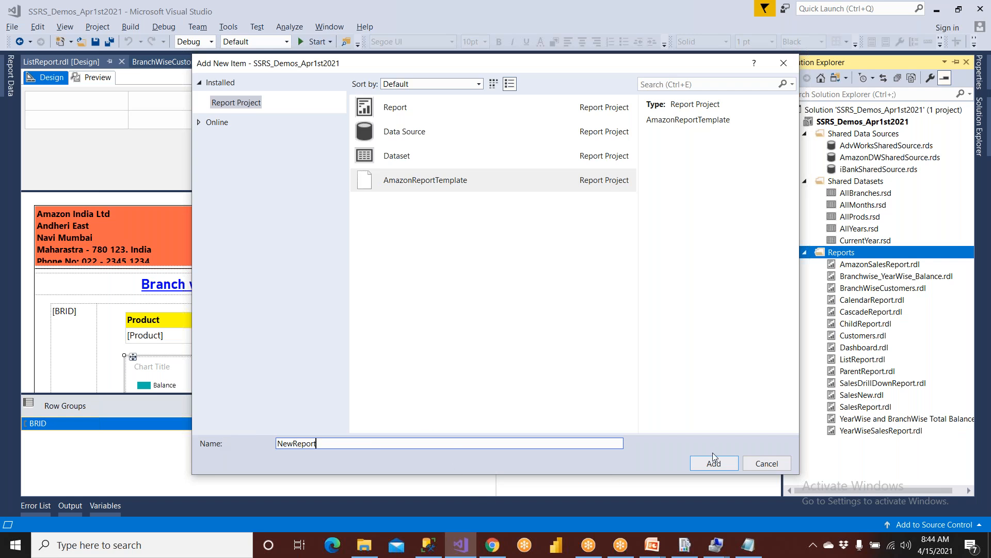
{"action": "left_click", "coordinate": [719, 467]}
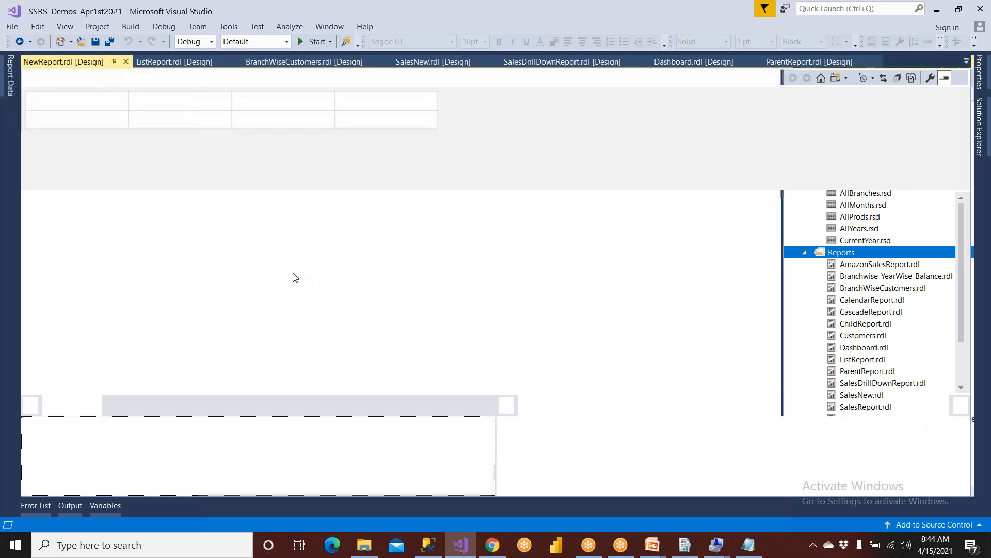
Change the report title text box to 'New Report'.
{"action": "double_click", "coordinate": [322, 287]}
{"action": "key", "text": "BackSpace"}
{"action": "key", "text": "BackSpace"}
{"action": "key", "text": "BackSpace"}
{"action": "key", "text": "BackSpace"}
{"action": "key", "text": "BackSpace"}
{"action": "key", "text": "BackSpace"}
{"action": "key", "text": "BackSpace"}
{"action": "key", "text": "BackSpace"}
{"action": "key", "text": "BackSpace"}
{"action": "key", "text": "BackSpace"}
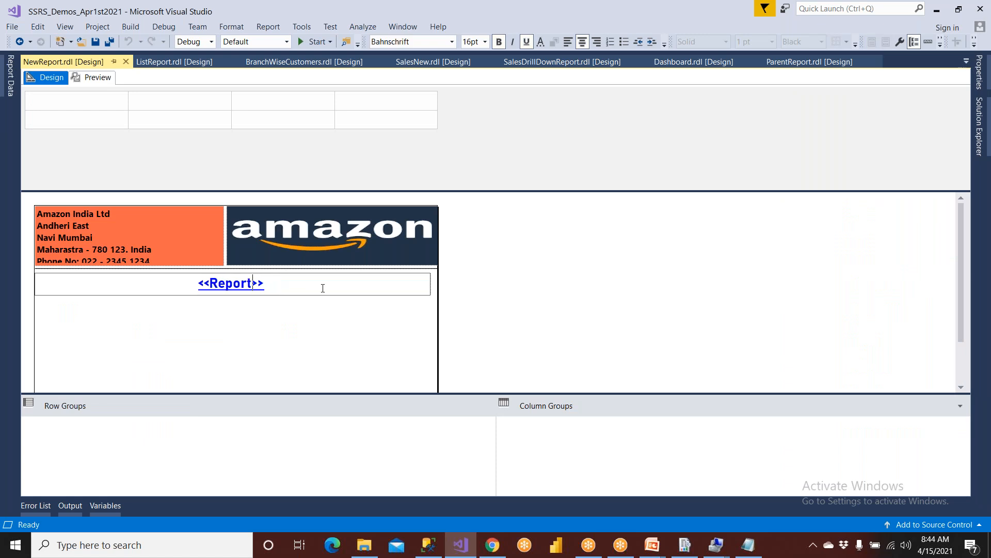
{"action": "key", "text": "Delete"}
{"action": "key", "text": "Delete"}
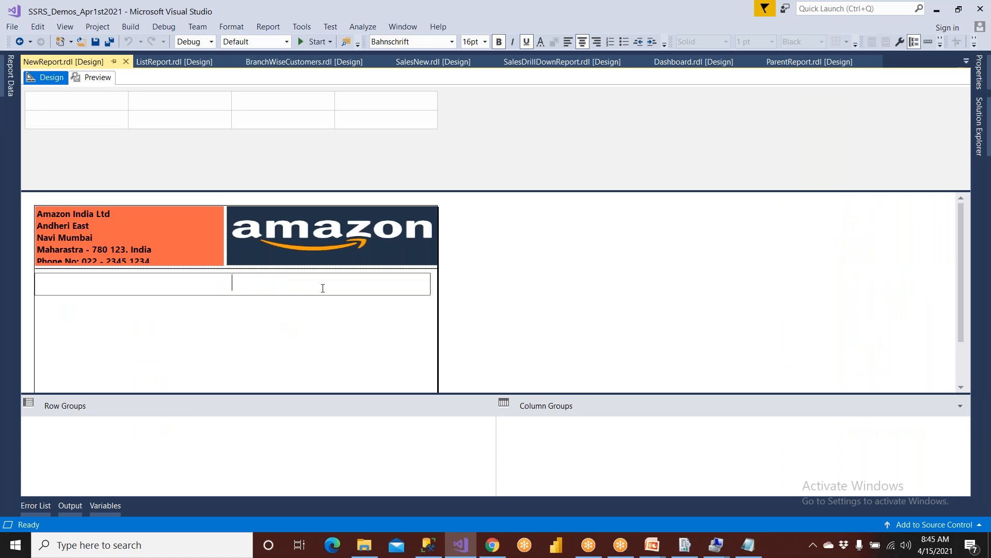
{"action": "type", "text": "New zreport"}
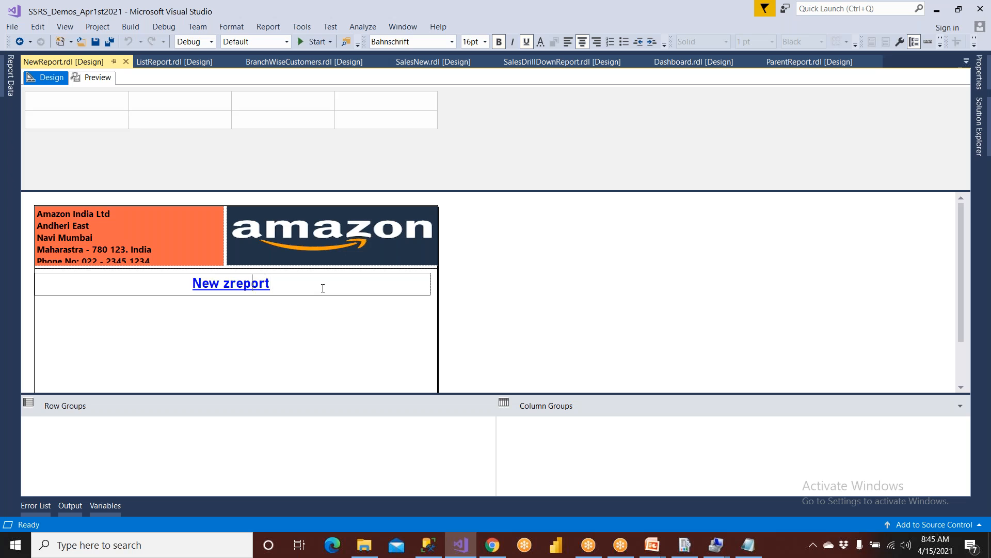
{"action": "key", "text": "BackSpace"}
{"action": "key", "text": "shift+Left"}
{"action": "type", "text": "R"}
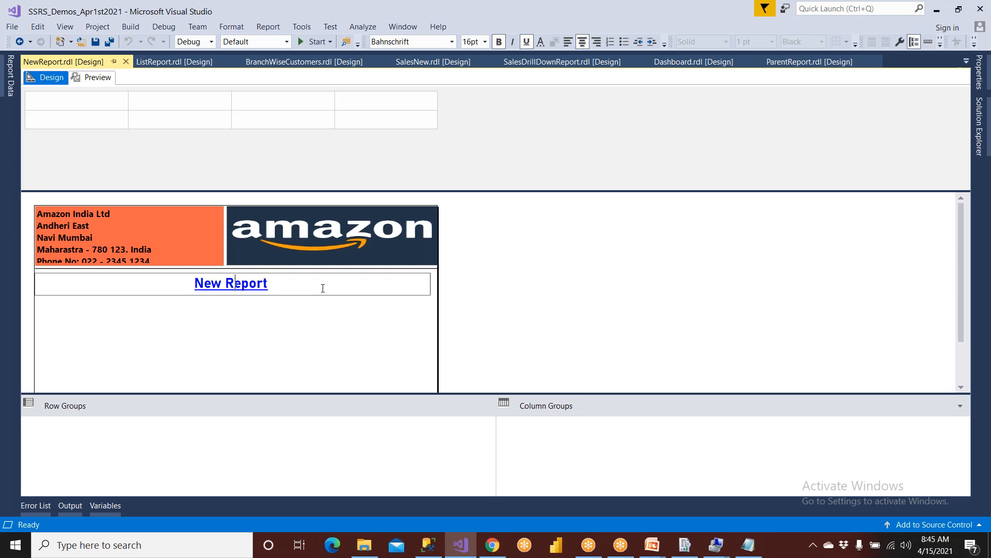
Add a data source named iBank that references the shared iBankSharedSource.
{"action": "left_click", "coordinate": [11, 74]}
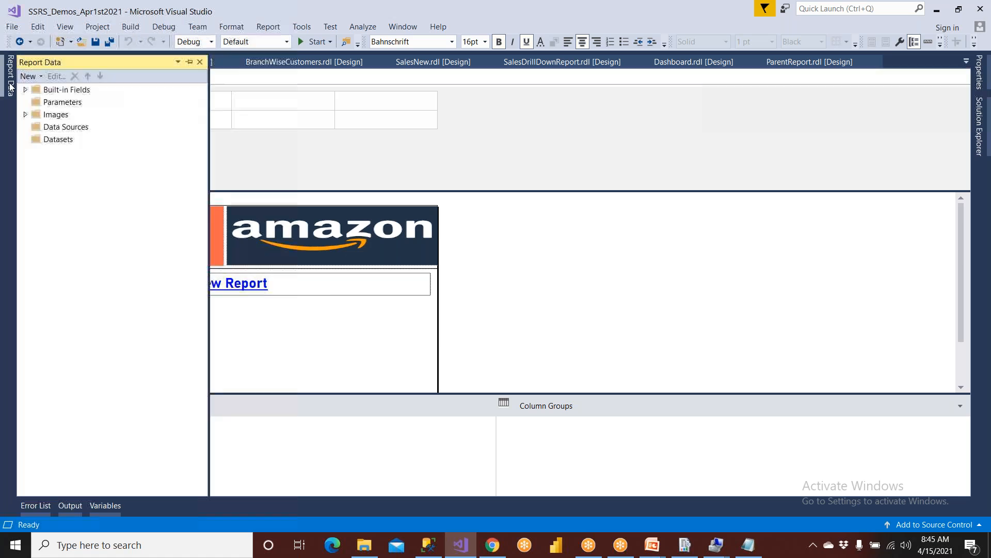
{"action": "left_click", "coordinate": [50, 129]}
{"action": "right_click", "coordinate": [51, 130]}
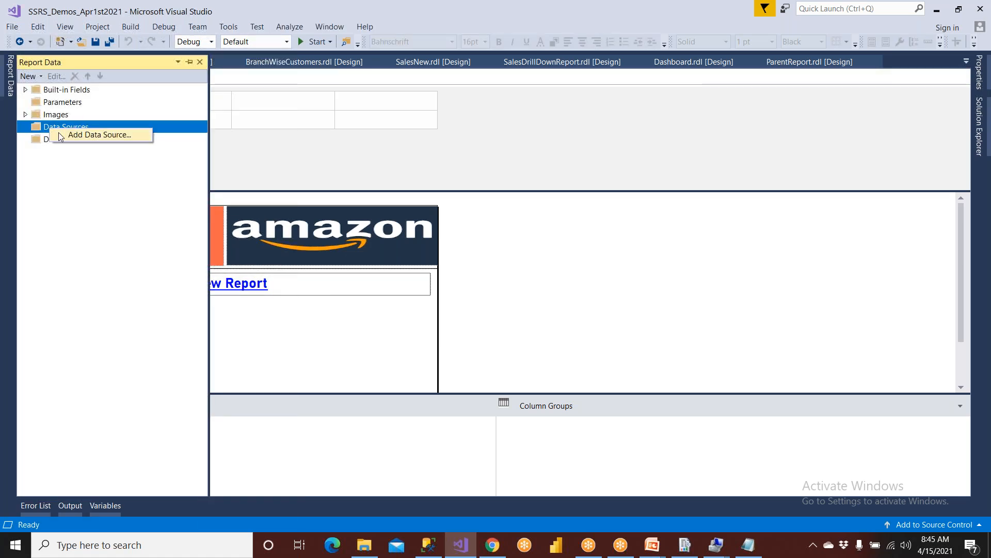
{"action": "left_click", "coordinate": [60, 135]}
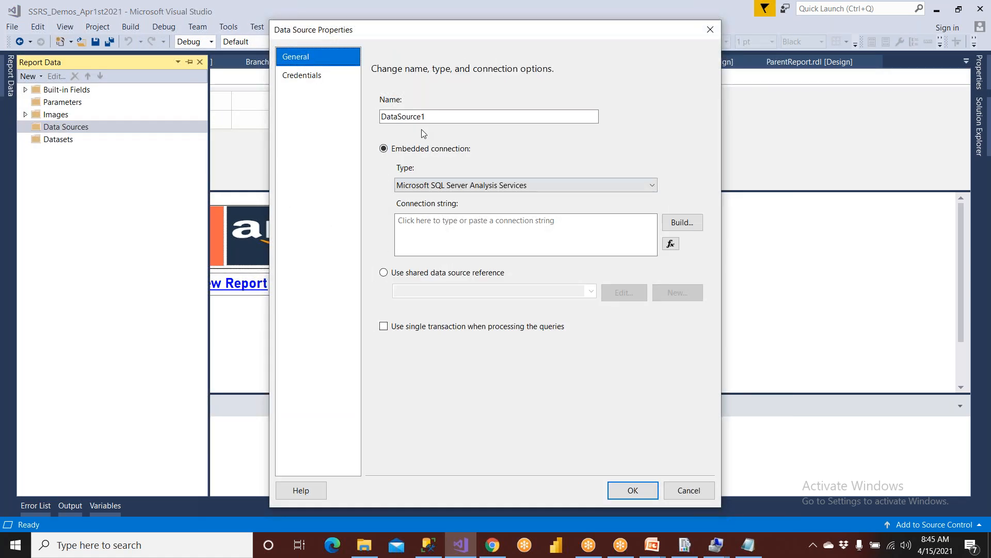
{"action": "type", "text": "iBank"}
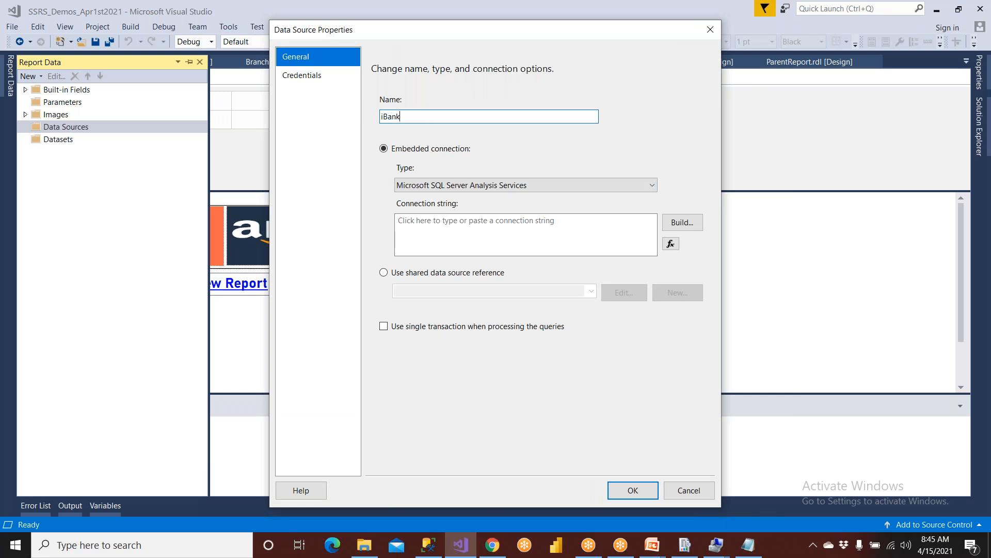
{"action": "left_click", "coordinate": [419, 272]}
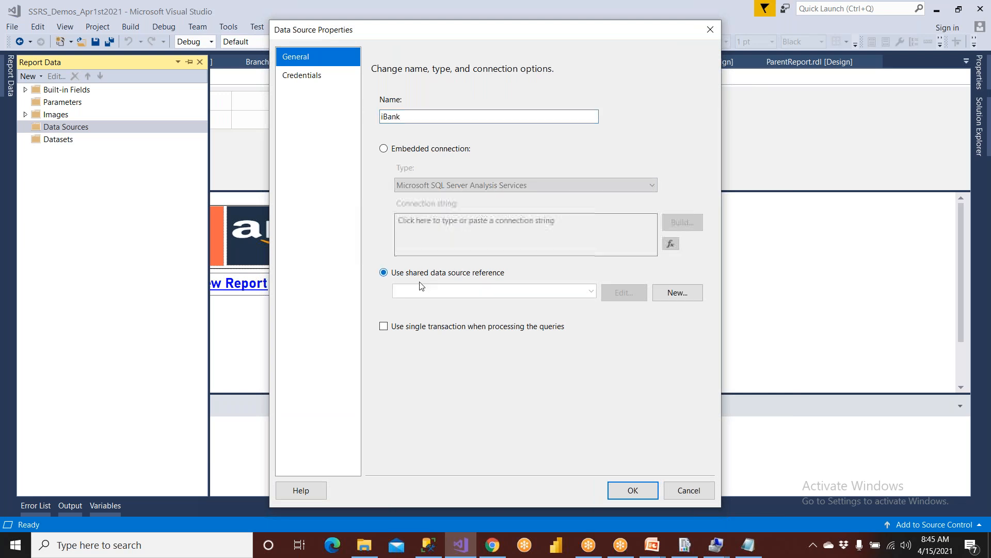
{"action": "left_click", "coordinate": [592, 292]}
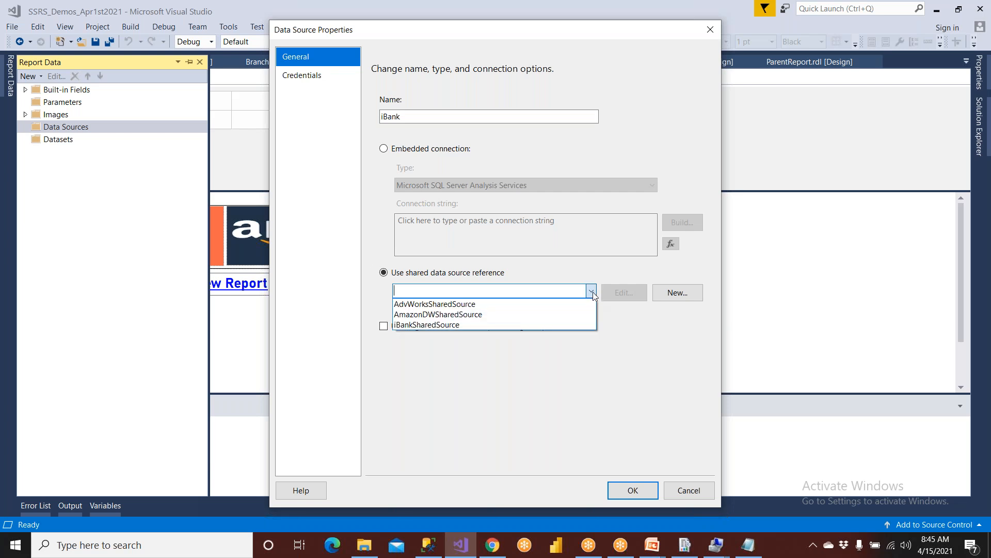
{"action": "left_click", "coordinate": [467, 325]}
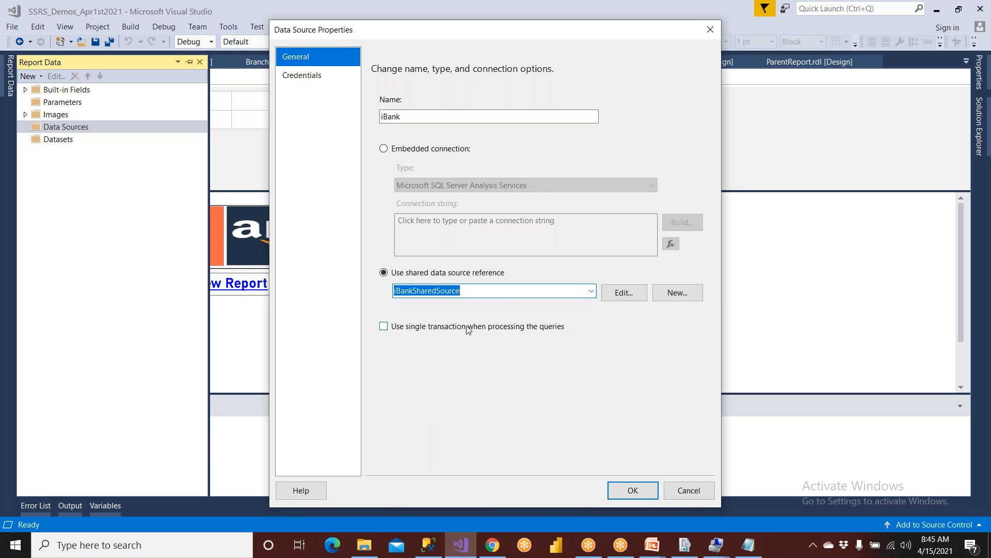
{"action": "left_click", "coordinate": [635, 496]}
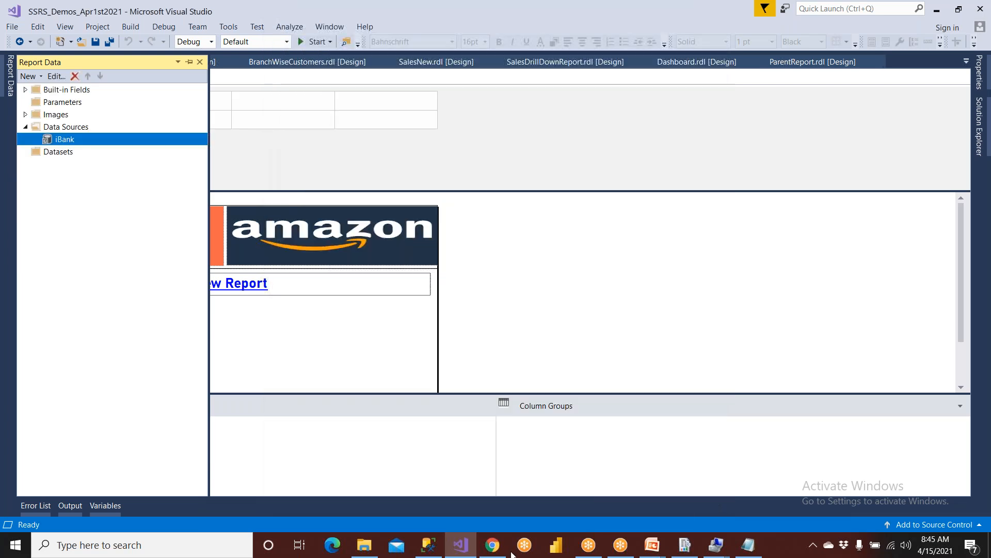
In Management Studio, run 'use IBANK' / 'go' to switch to the IBANK database.
{"action": "left_click", "coordinate": [428, 546]}
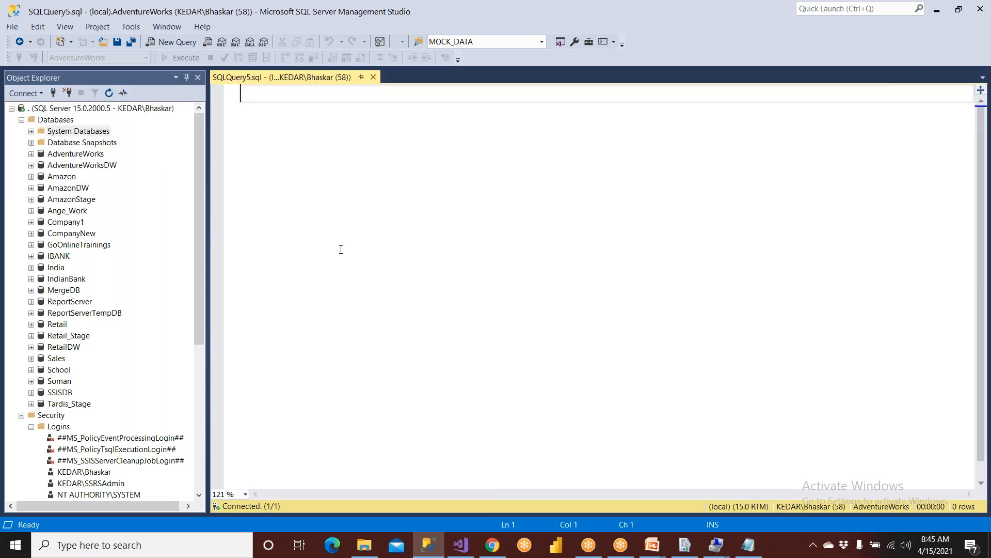
{"action": "type", "text": "use "}
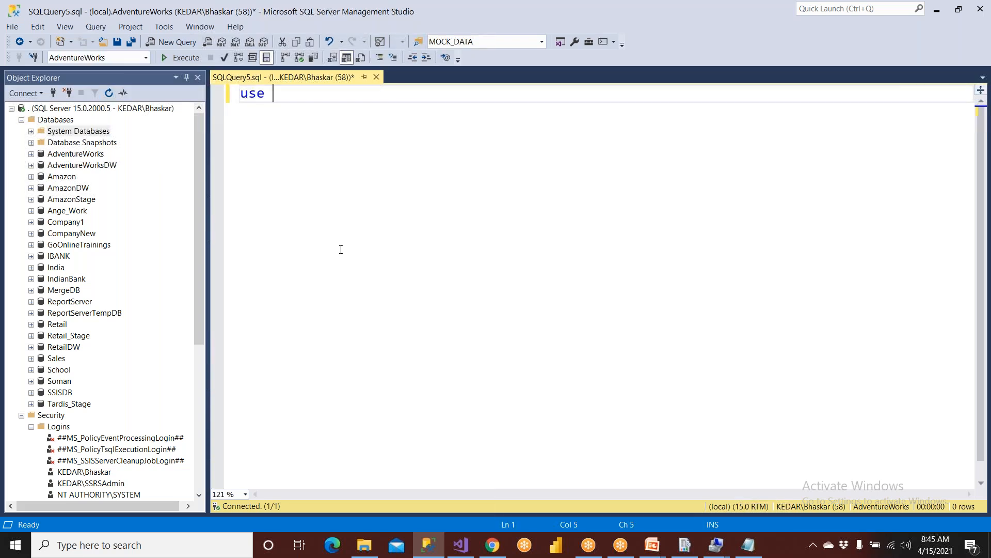
{"action": "type", "text": "I"}
{"action": "key", "text": "Return"}
{"action": "key", "text": "Return"}
{"action": "type", "text": "go"}
{"action": "key", "text": "F5"}
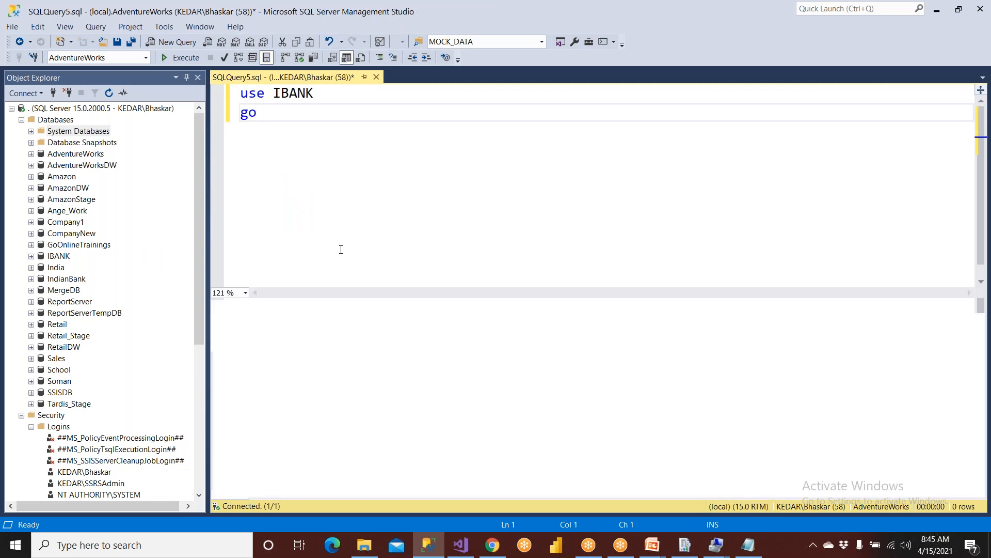
Write SELECT ACID, NAME, CBAL, BRID FROM AMASTER in uppercase, then return to Visual Studio.
{"action": "key", "text": "Return"}
{"action": "key", "text": "Return"}
{"action": "type", "text": "select acid, n"}
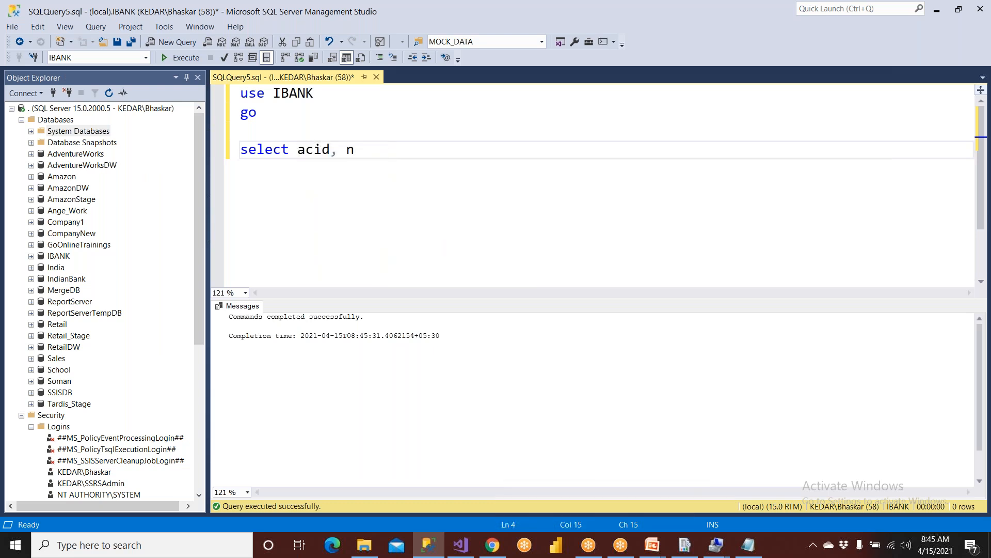
{"action": "type", "text": "ame, cbal"}
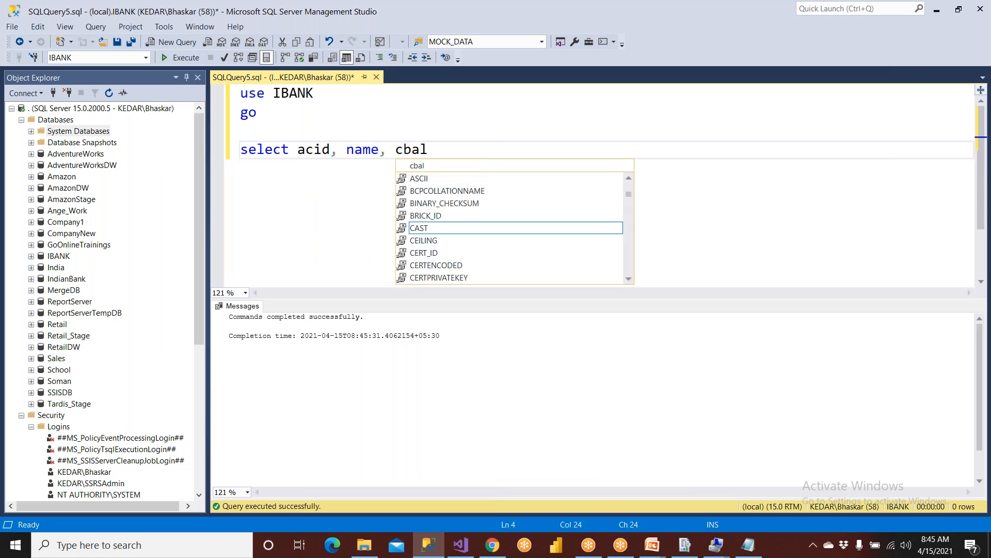
{"action": "type", "text": ", brid fr"}
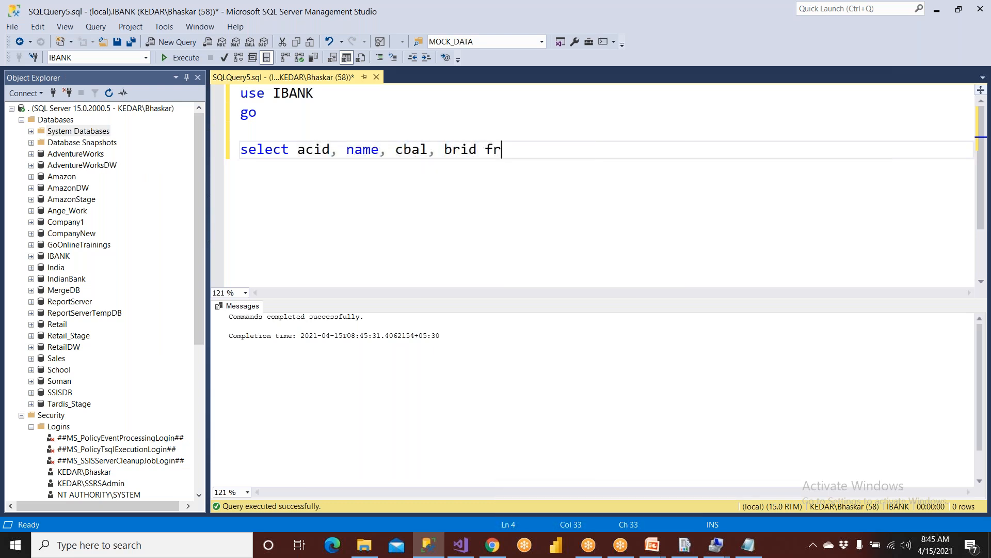
{"action": "type", "text": "om MA"}
{"action": "key", "text": "BackSpace"}
{"action": "key", "text": "BackSpace"}
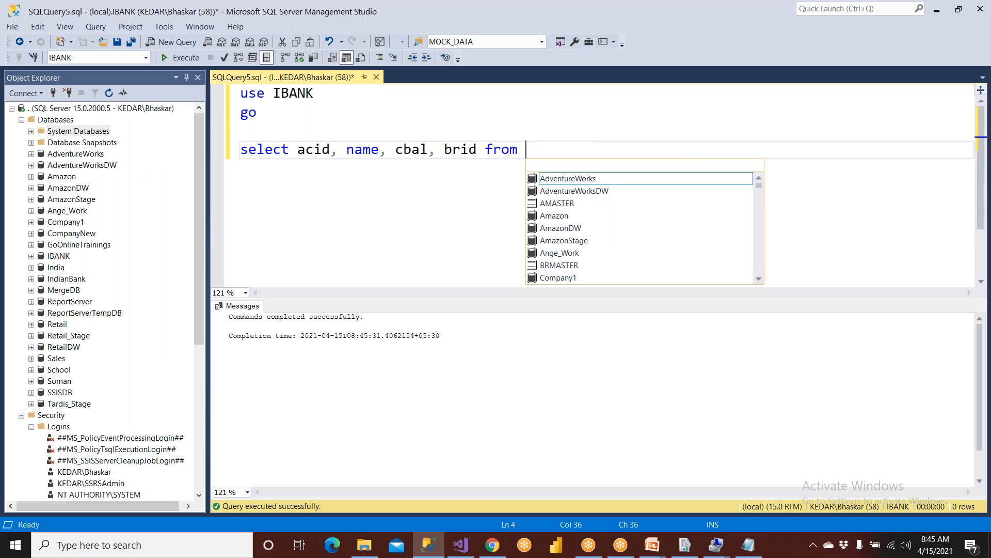
{"action": "type", "text": "Am"}
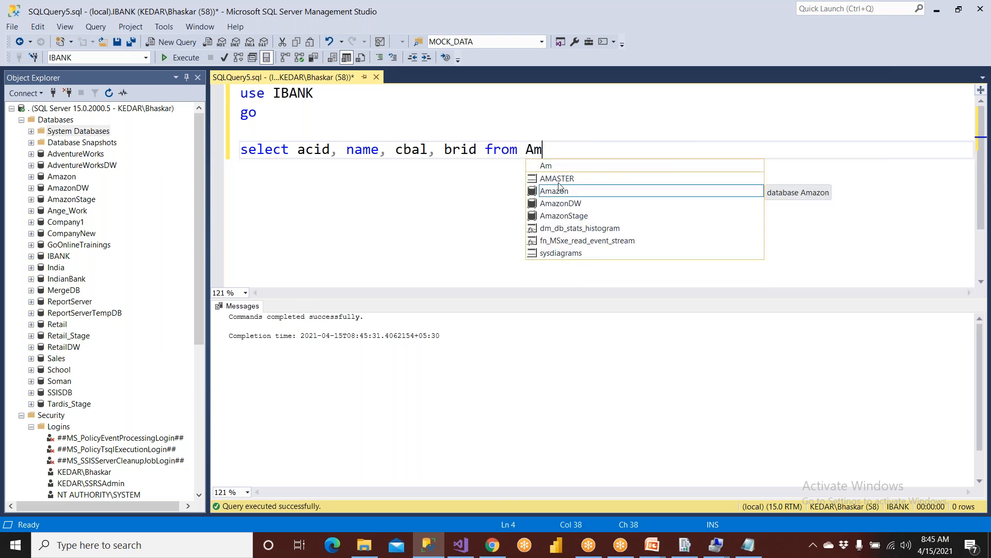
{"action": "double_click", "coordinate": [559, 178]}
{"action": "left_click_drag", "start_coordinate": [603, 156], "coordinate": [179, 166]}
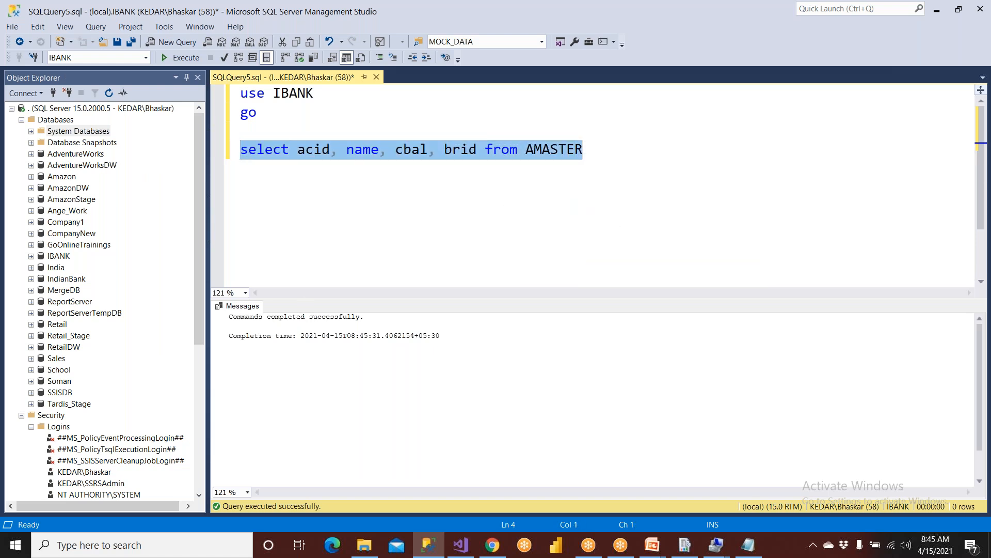
{"action": "key", "text": "ctrl+shift+u"}
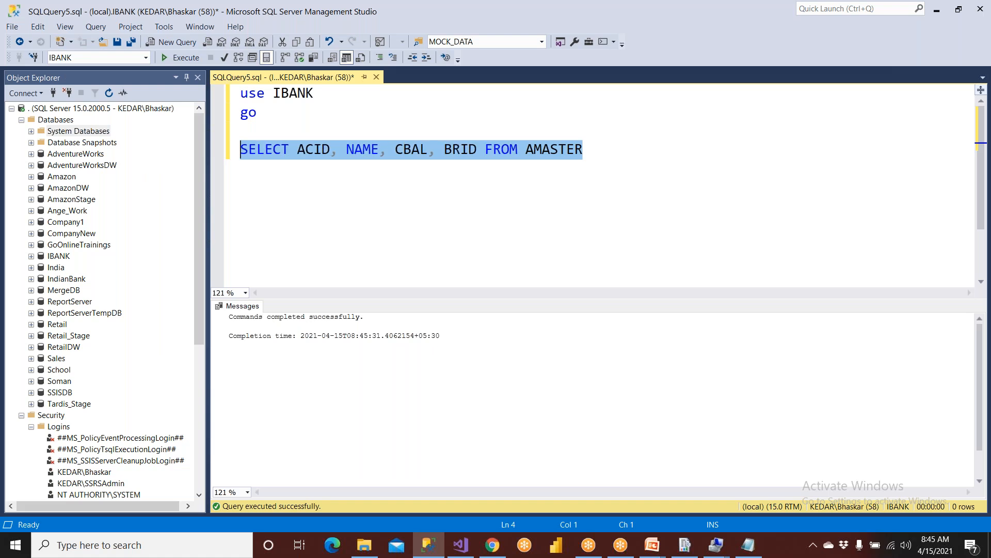
{"action": "left_click", "coordinate": [460, 545]}
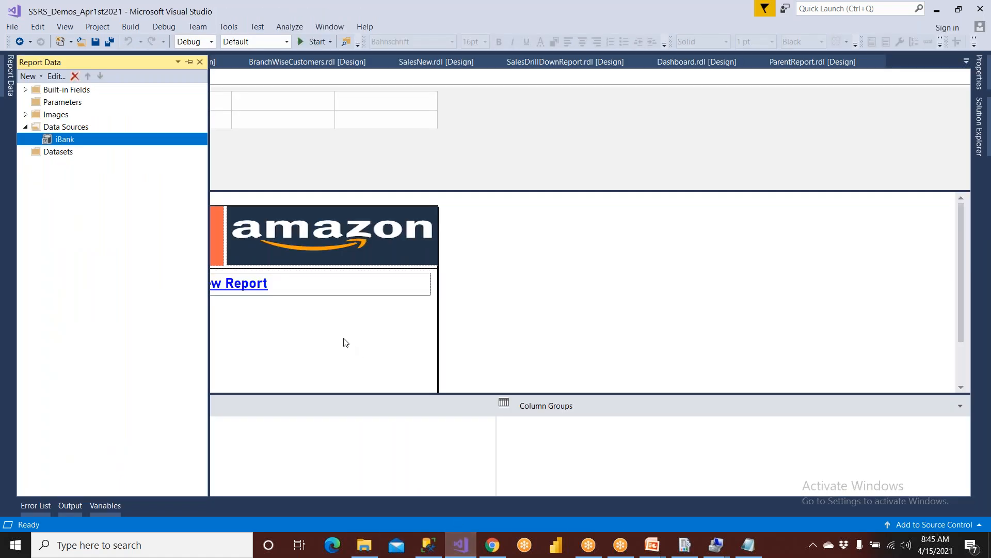
Add an embedded dataset MAinSET on the iBank source using the pasted AMASTER select query.
{"action": "left_click", "coordinate": [41, 153]}
{"action": "right_click", "coordinate": [41, 153]}
{"action": "left_click", "coordinate": [54, 164]}
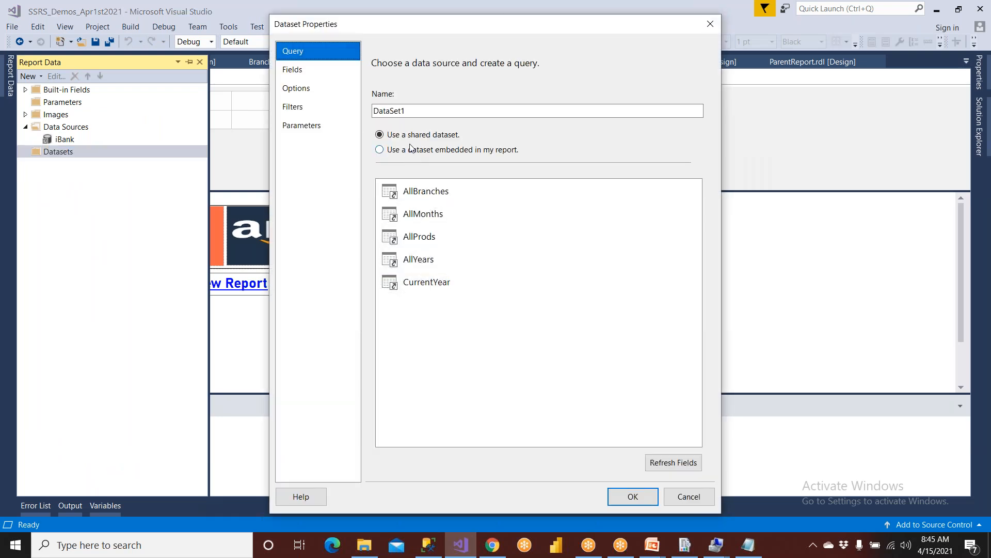
{"action": "type", "text": "MAinSET"}
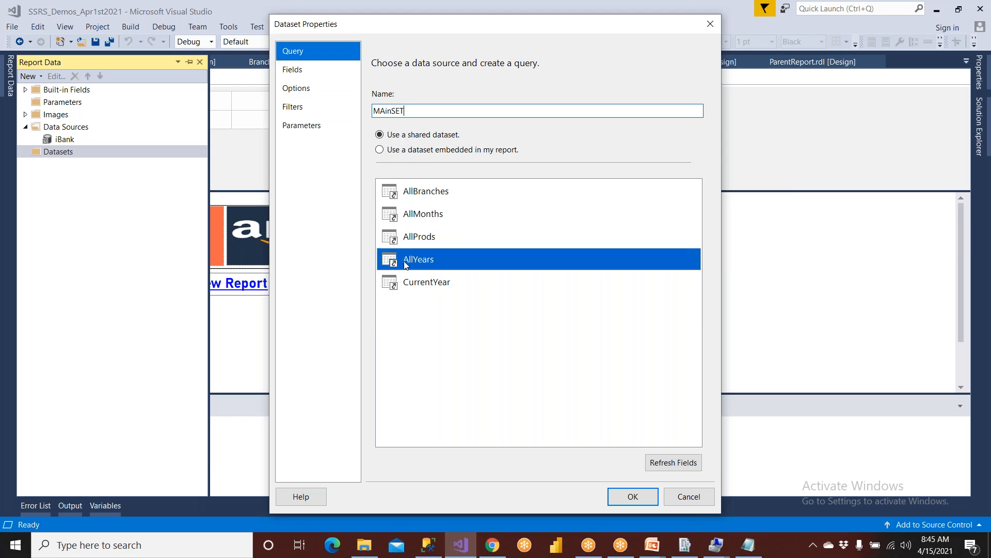
{"action": "left_click", "coordinate": [415, 151]}
{"action": "left_click", "coordinate": [419, 196]}
{"action": "left_click", "coordinate": [419, 205]}
{"action": "left_click", "coordinate": [423, 306]}
{"action": "type", "text": "SELECT ACID, NAME, CBAL, BRID FROM AMASTER"}
{"action": "left_click", "coordinate": [634, 496]}
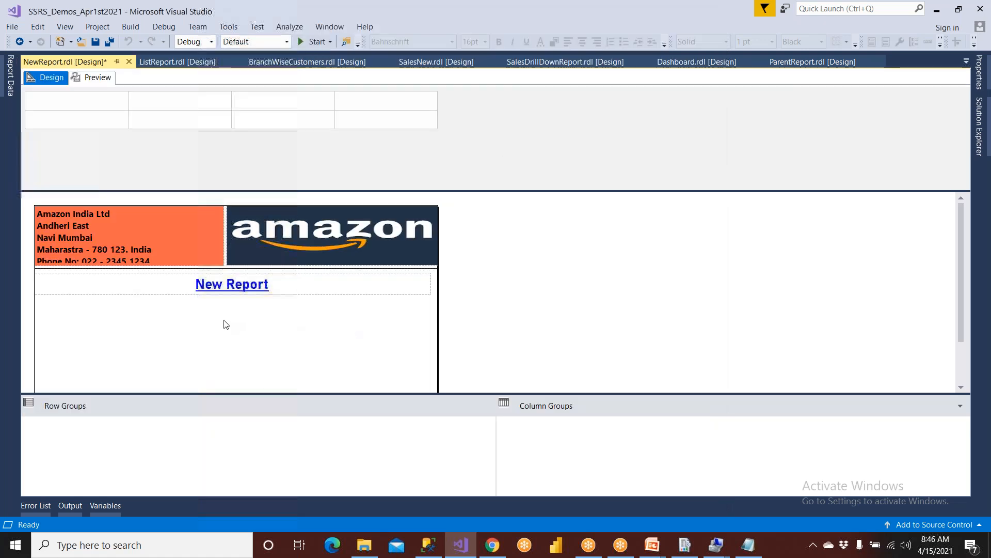
Insert a table into the report body with ACID, NAME and CBAL in its columns.
{"action": "right_click", "coordinate": [136, 314]}
{"action": "mouse_move", "coordinate": [229, 358]}
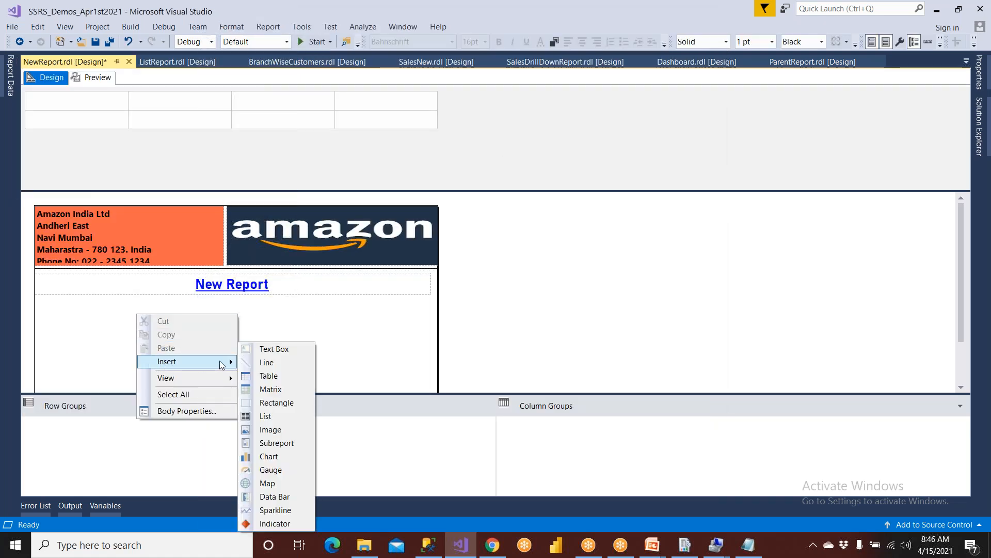
{"action": "left_click", "coordinate": [267, 376]}
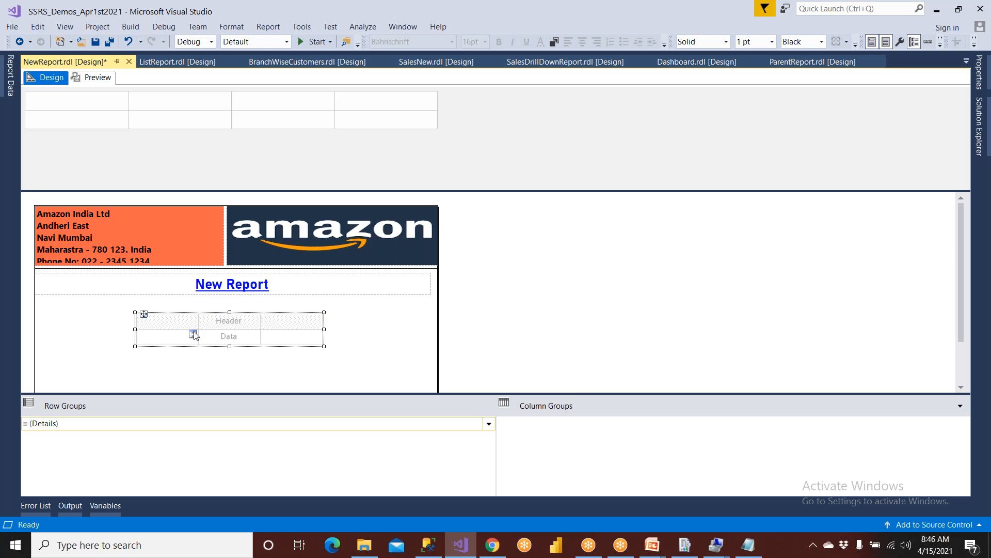
{"action": "left_click", "coordinate": [195, 336]}
{"action": "left_click", "coordinate": [207, 348]}
{"action": "left_click", "coordinate": [255, 337]}
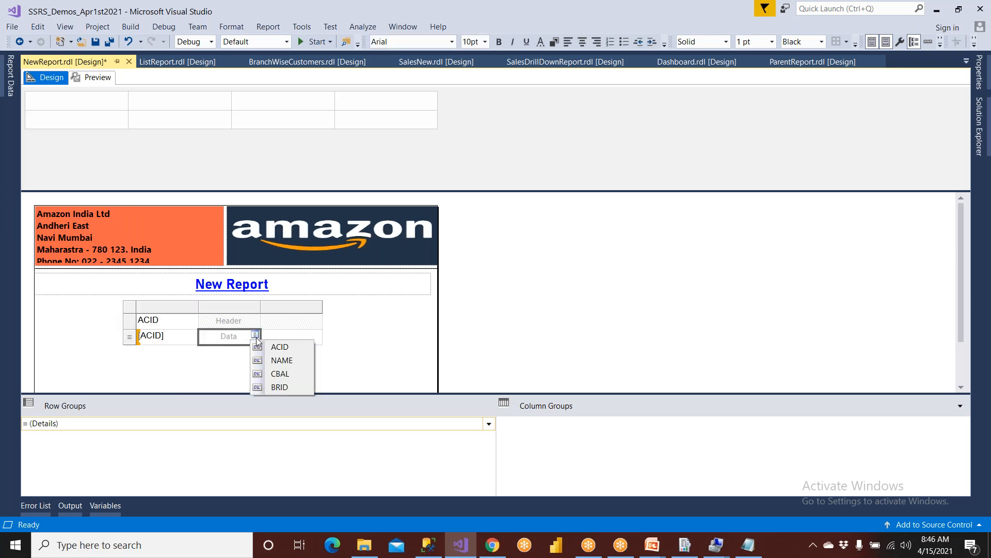
{"action": "left_click", "coordinate": [279, 360]}
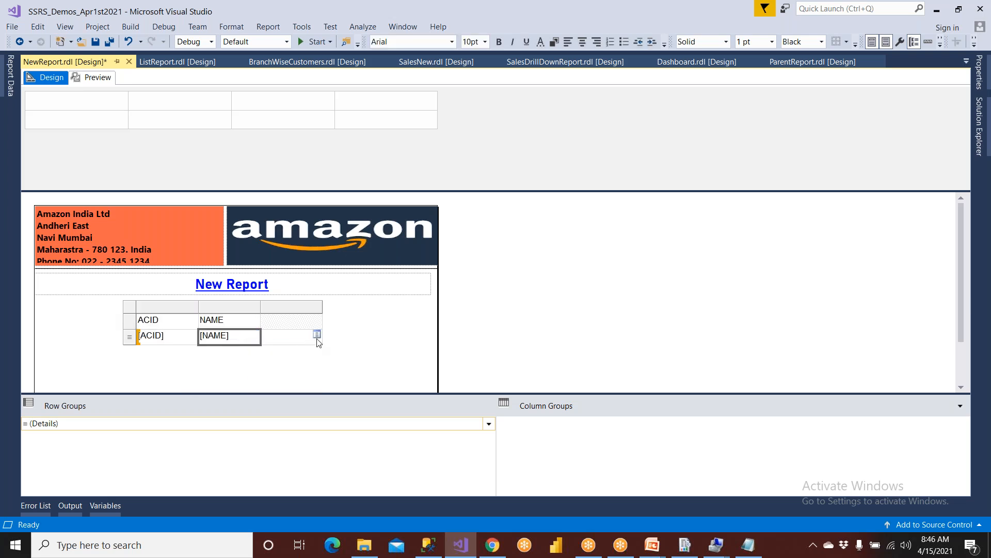
{"action": "left_click", "coordinate": [317, 336]}
{"action": "left_click", "coordinate": [328, 372]}
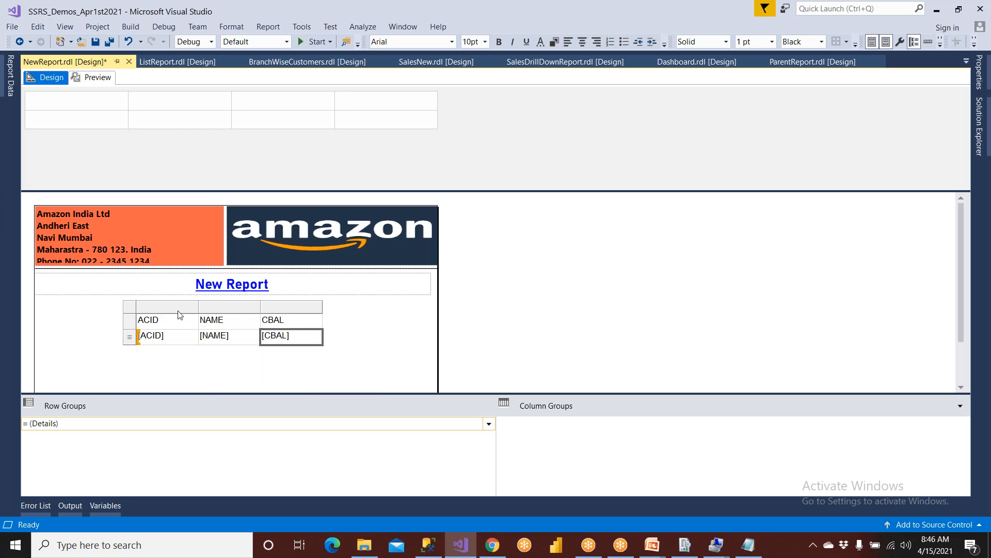
Move the table left and add a BRID column to the right of CBAL.
{"action": "left_click", "coordinate": [136, 312]}
{"action": "left_click_drag", "start_coordinate": [142, 313], "coordinate": [84, 313]}
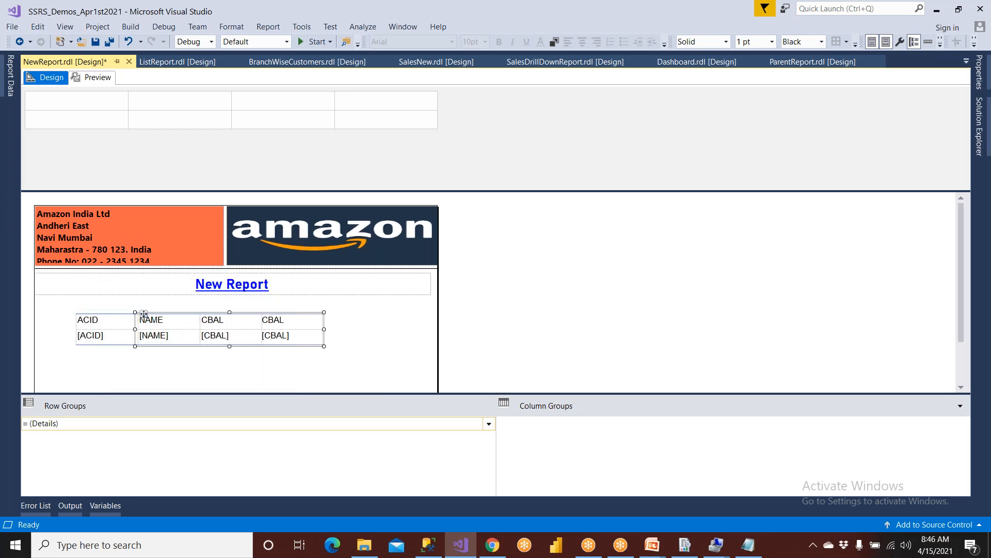
{"action": "left_click", "coordinate": [228, 313]}
{"action": "right_click", "coordinate": [227, 310]}
{"action": "mouse_move", "coordinate": [261, 317]}
{"action": "left_click", "coordinate": [347, 333]}
{"action": "left_click", "coordinate": [320, 335]}
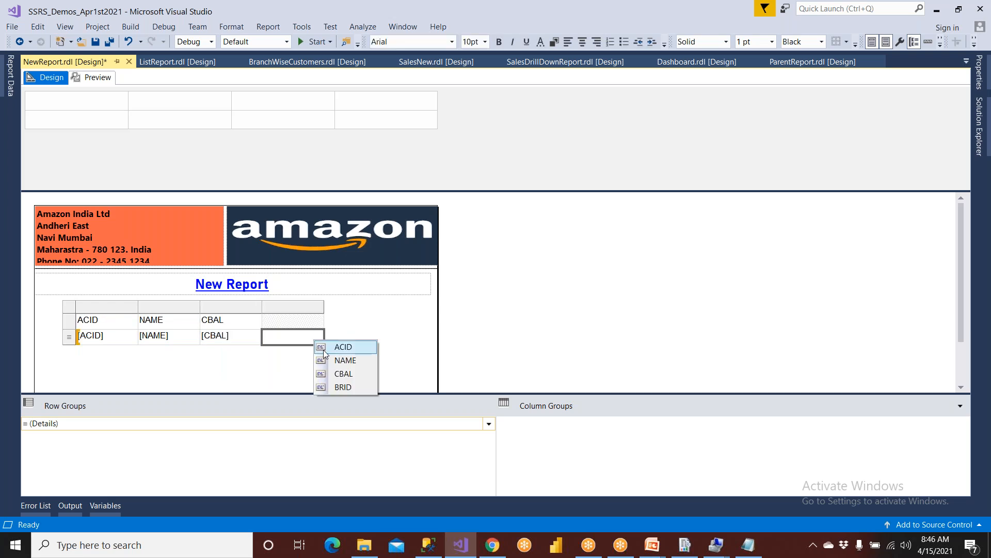
{"action": "left_click", "coordinate": [349, 386]}
{"action": "left_click", "coordinate": [69, 308]}
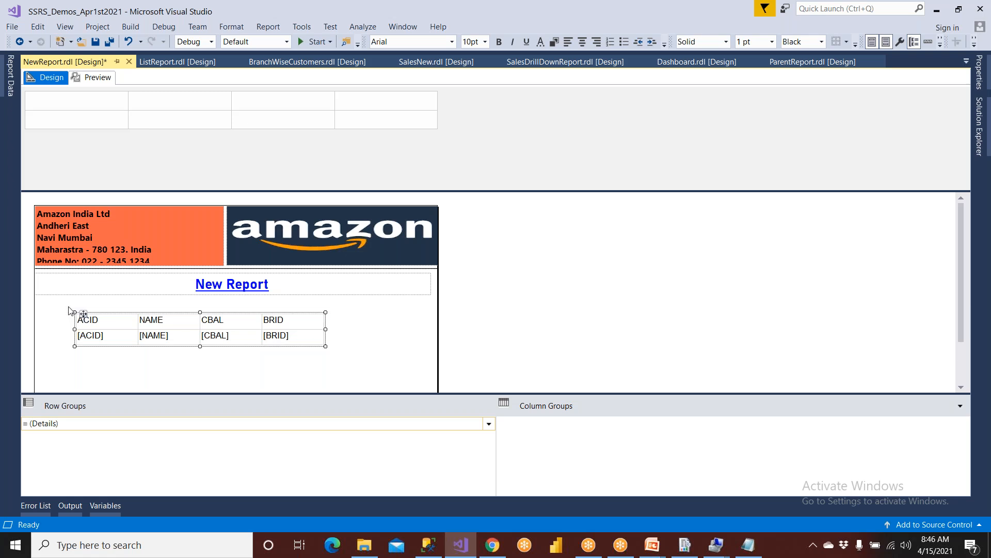
{"action": "left_click", "coordinate": [82, 323]}
{"action": "left_click", "coordinate": [72, 317]}
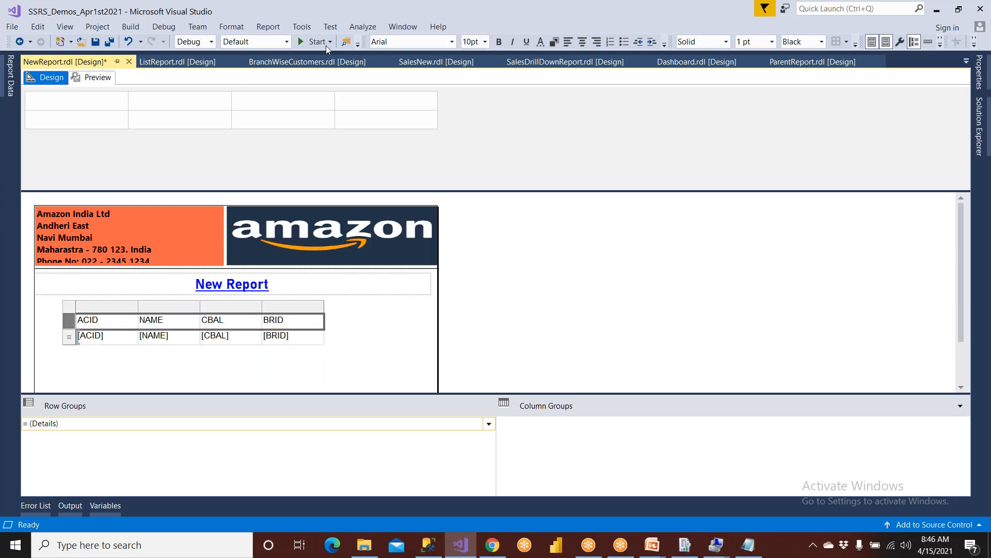
Make the table header row bold, with gold font colour on a blue background.
{"action": "left_click", "coordinate": [499, 41]}
{"action": "left_click", "coordinate": [540, 42]}
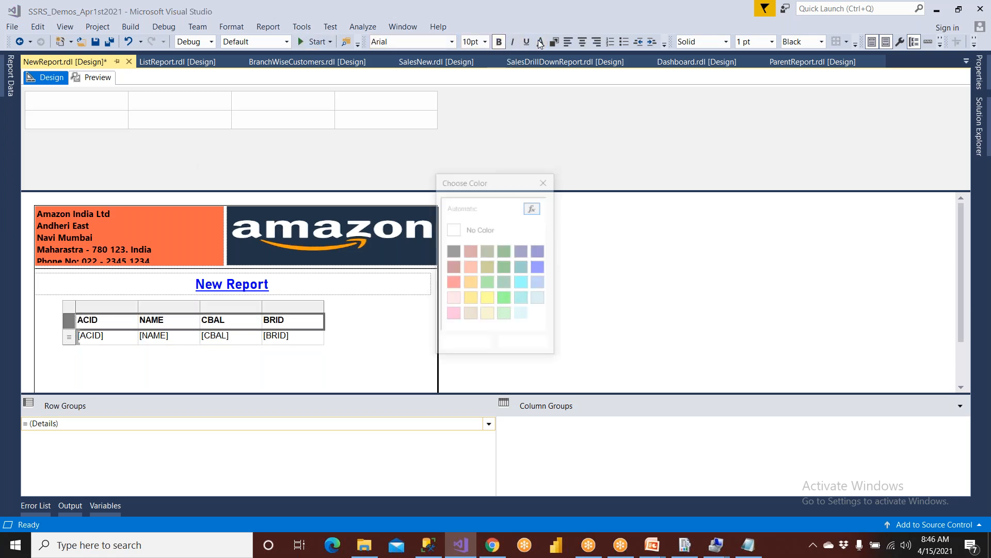
{"action": "left_click", "coordinate": [475, 303]}
{"action": "left_click", "coordinate": [463, 343]}
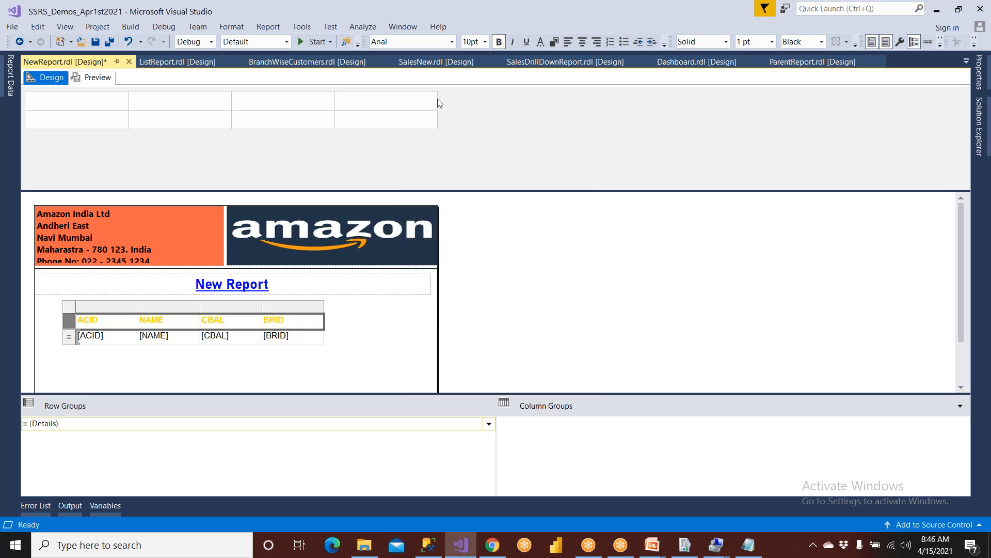
{"action": "left_click", "coordinate": [553, 43]}
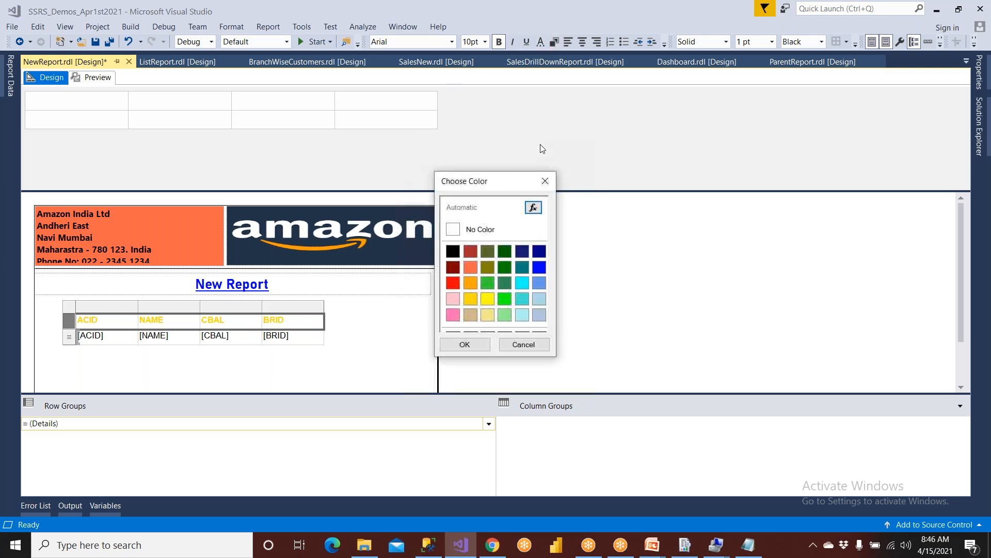
{"action": "left_click", "coordinate": [539, 267]}
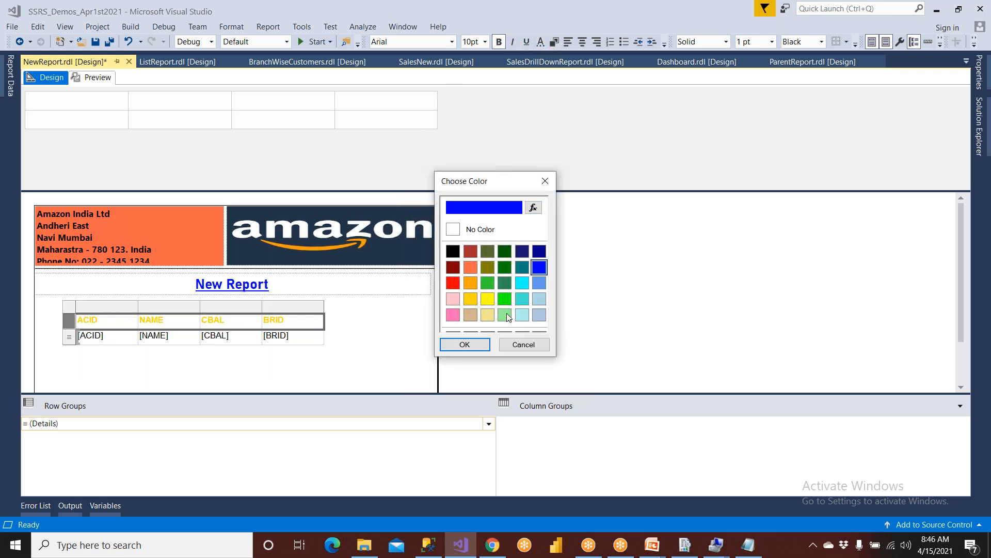
{"action": "left_click", "coordinate": [464, 345]}
Shift the table left and enlarge it, narrowing the ACID column and widening NAME.
{"action": "left_click", "coordinate": [72, 306]}
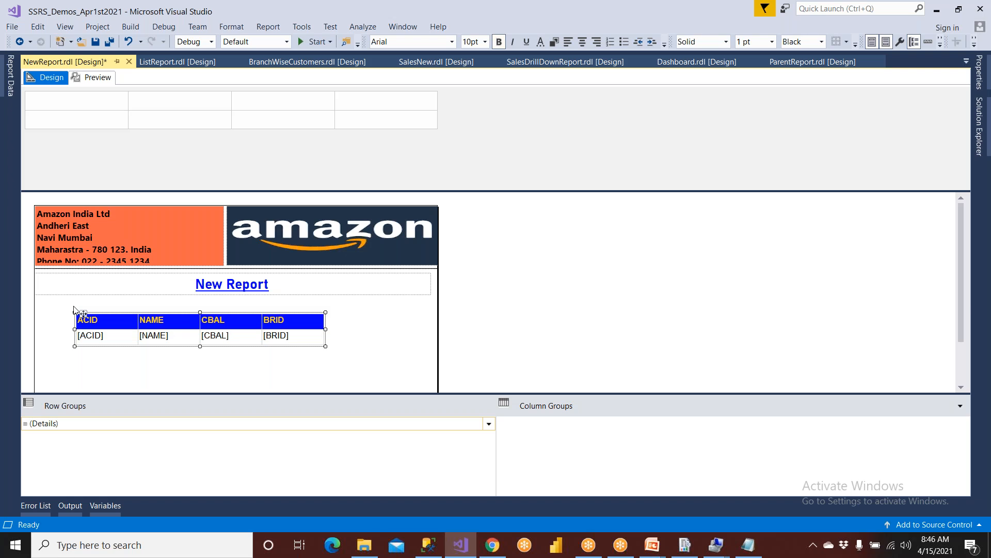
{"action": "left_click_drag", "start_coordinate": [81, 312], "coordinate": [63, 308]}
{"action": "left_click_drag", "start_coordinate": [306, 346], "coordinate": [385, 355]}
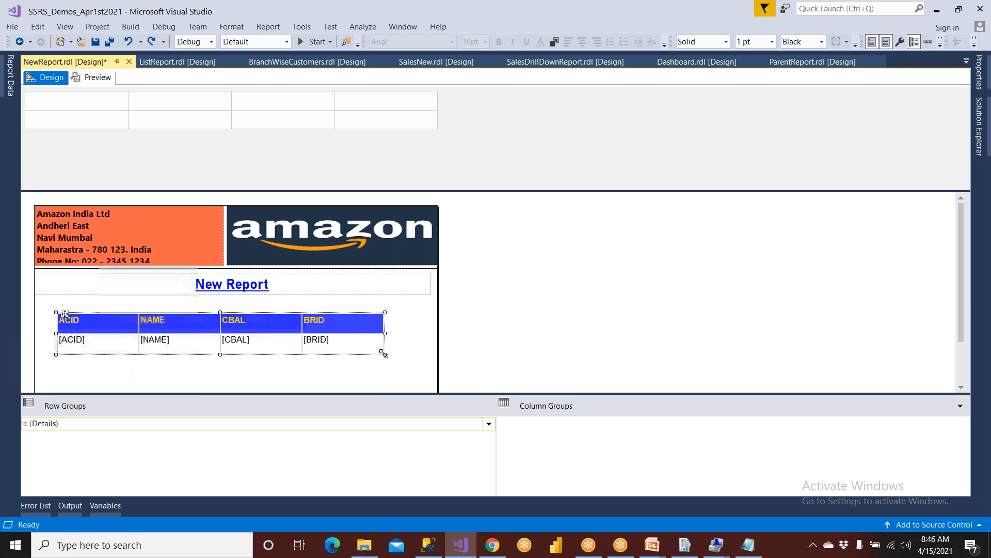
{"action": "left_click", "coordinate": [91, 321]}
{"action": "left_click_drag", "start_coordinate": [138, 307], "coordinate": [110, 307]}
{"action": "left_click", "coordinate": [160, 305]}
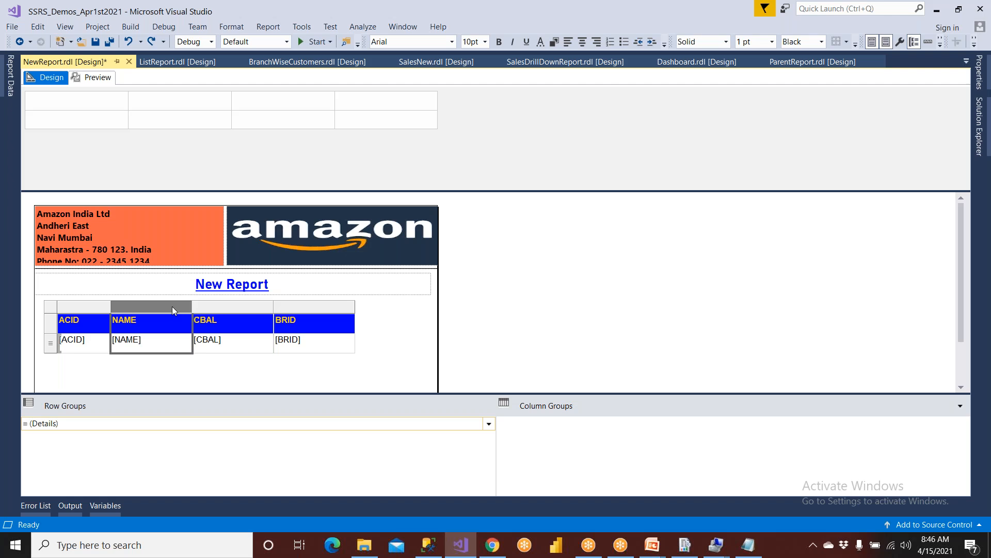
{"action": "left_click_drag", "start_coordinate": [192, 308], "coordinate": [248, 308]}
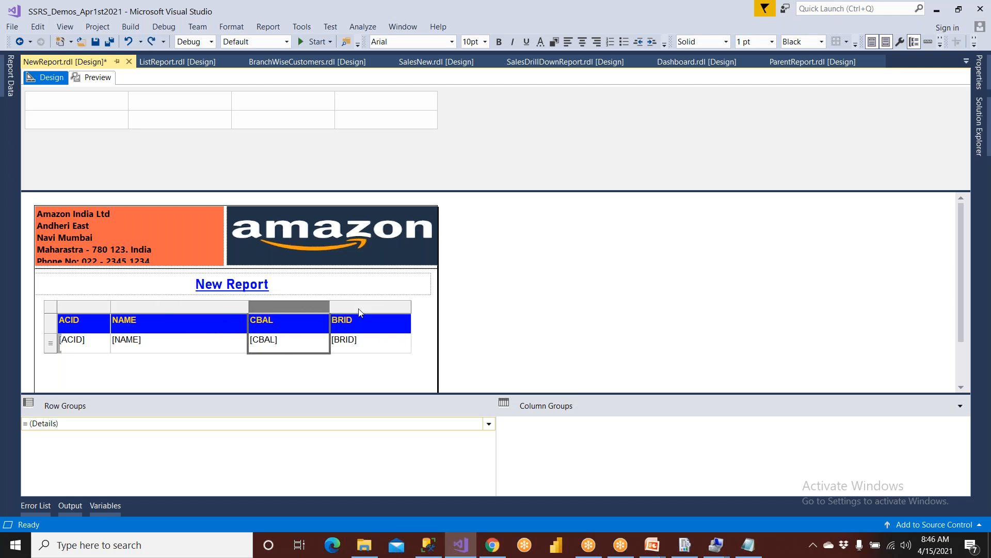
Centre-align the BRID and CBAL columns.
{"action": "left_click", "coordinate": [387, 306]}
{"action": "left_click", "coordinate": [582, 41]}
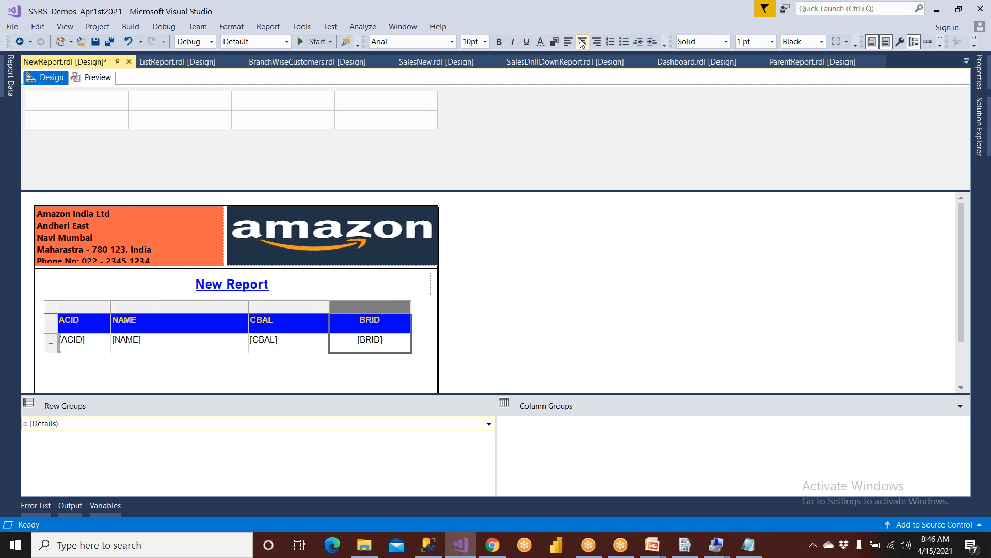
{"action": "left_click", "coordinate": [270, 309]}
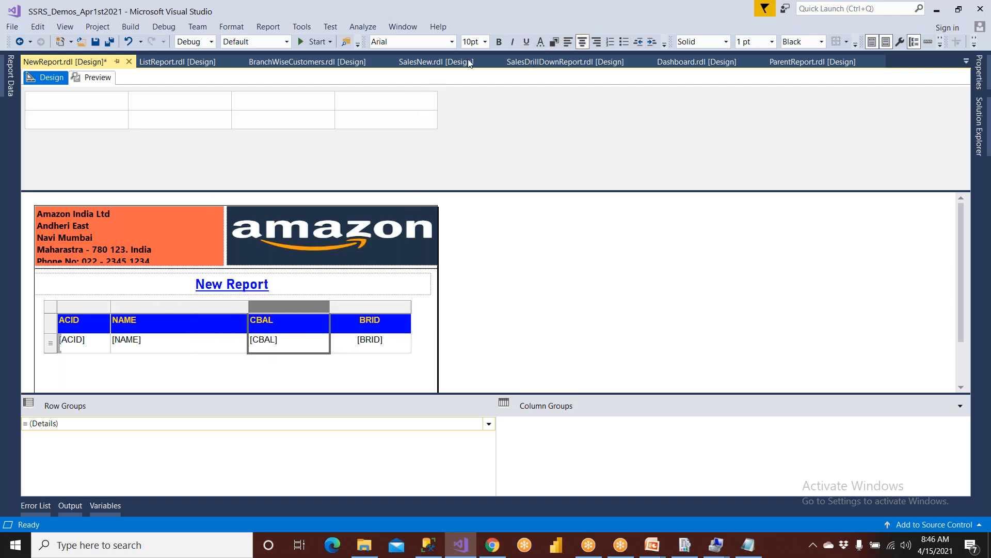
{"action": "left_click", "coordinate": [582, 41]}
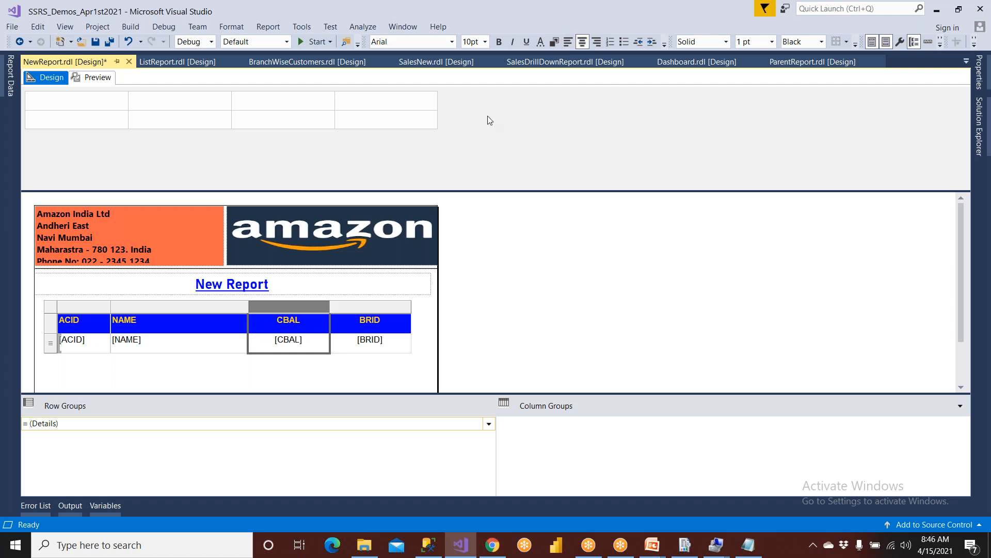
Open Text Box Properties for the [CBAL] value cell.
{"action": "left_click", "coordinate": [318, 339]}
{"action": "right_click", "coordinate": [318, 338]}
{"action": "left_click", "coordinate": [357, 392]}
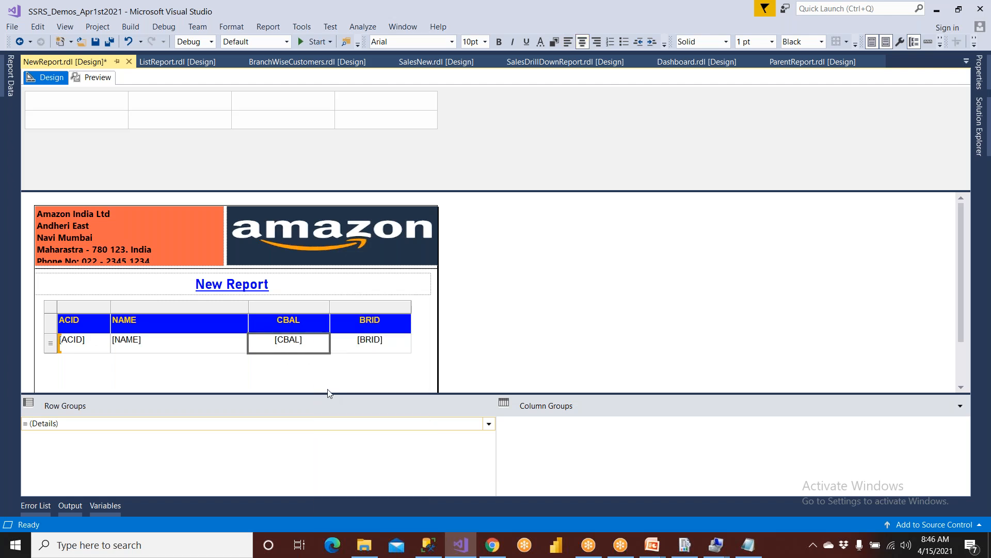
Format the [CBAL] values as Currency, save the report, and preview it with account data.
{"action": "left_click", "coordinate": [297, 75]}
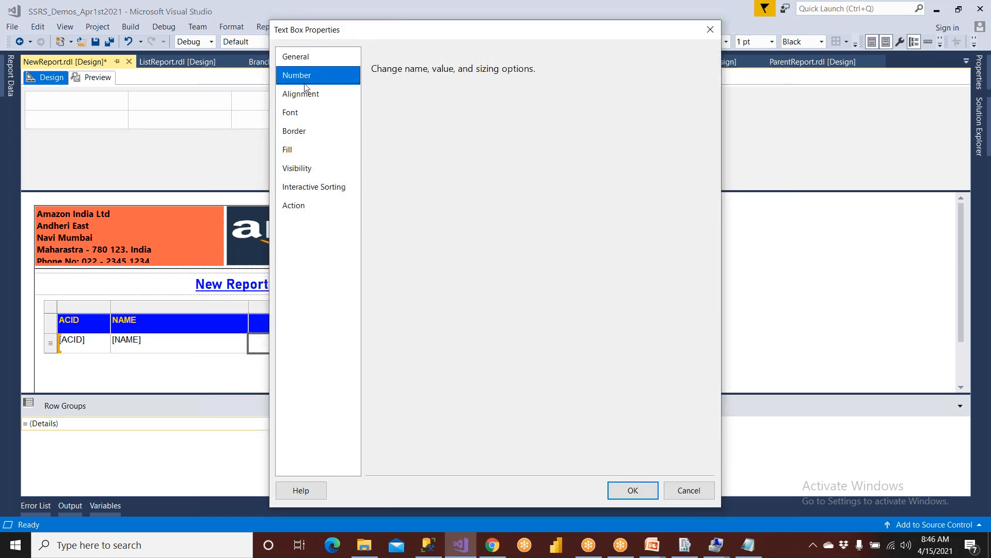
{"action": "left_click", "coordinate": [393, 135]}
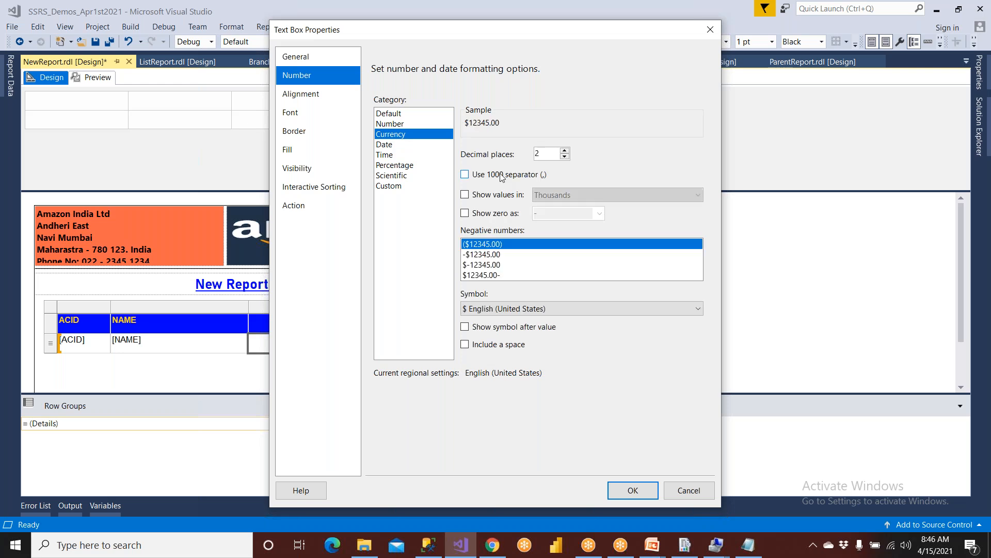
{"action": "left_click", "coordinate": [633, 491]}
{"action": "left_click", "coordinate": [95, 41]}
{"action": "left_click", "coordinate": [97, 77]}
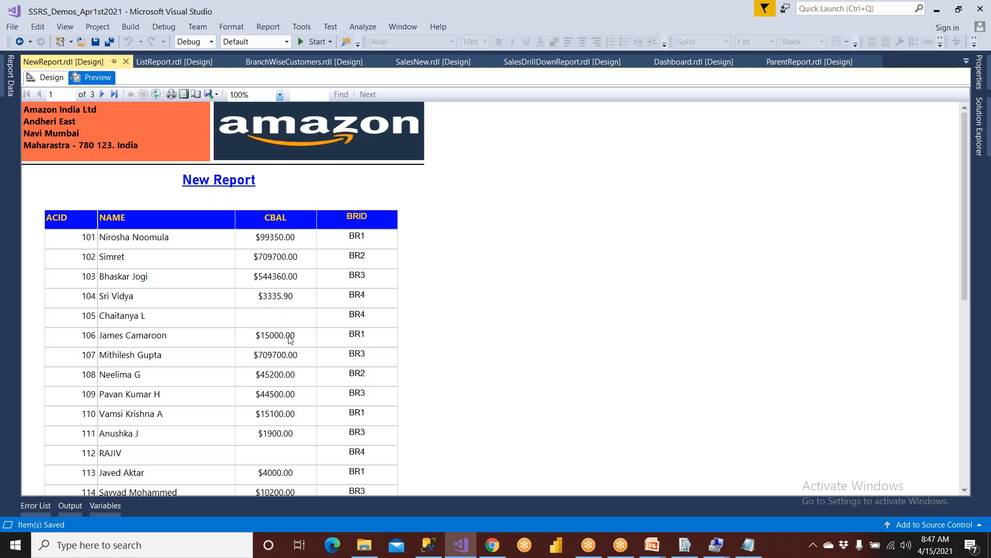
Run the AMASTER SELECT query in Management Studio and note the NULL balance in row 12.
{"action": "left_click", "coordinate": [429, 545]}
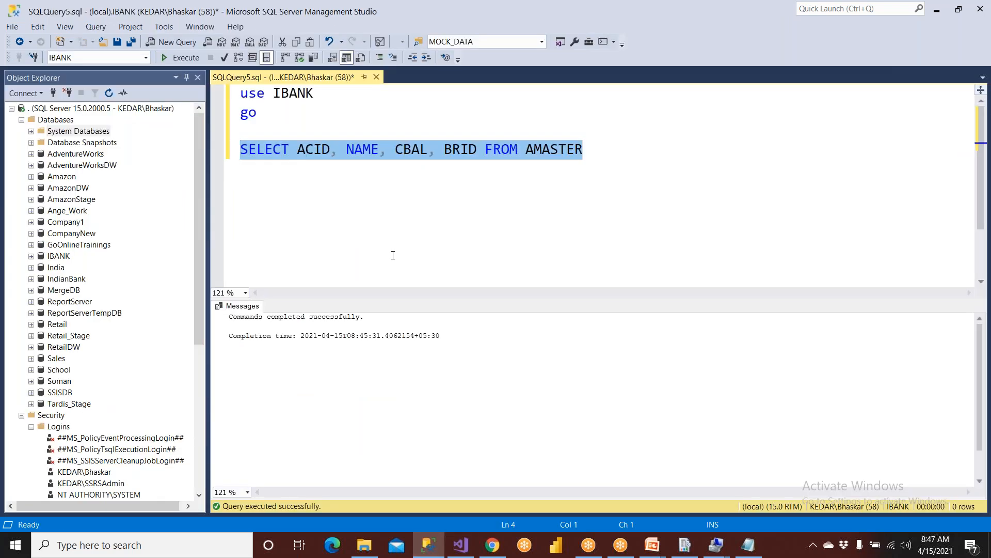
{"action": "left_click", "coordinate": [396, 150]}
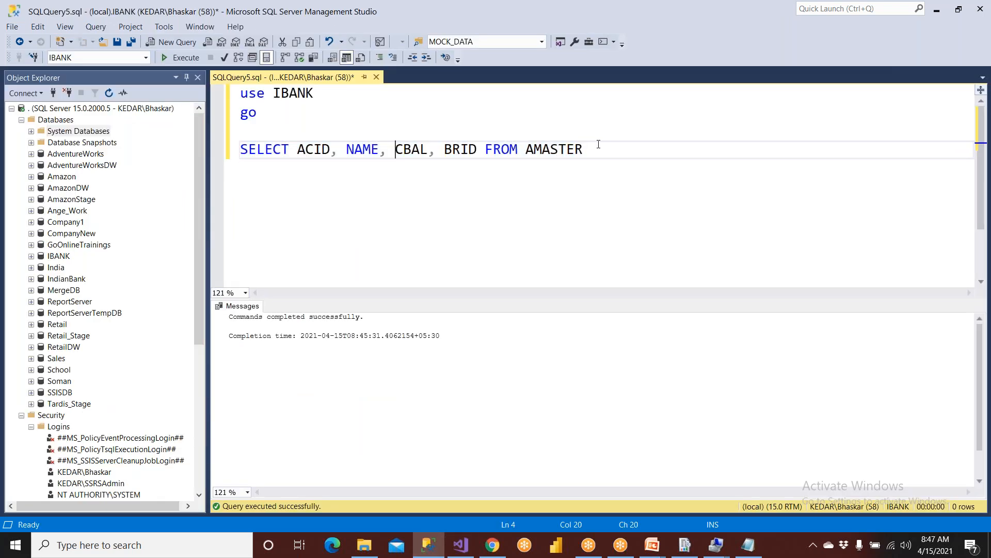
{"action": "left_click_drag", "start_coordinate": [599, 144], "coordinate": [208, 163]}
{"action": "key", "text": "F5"}
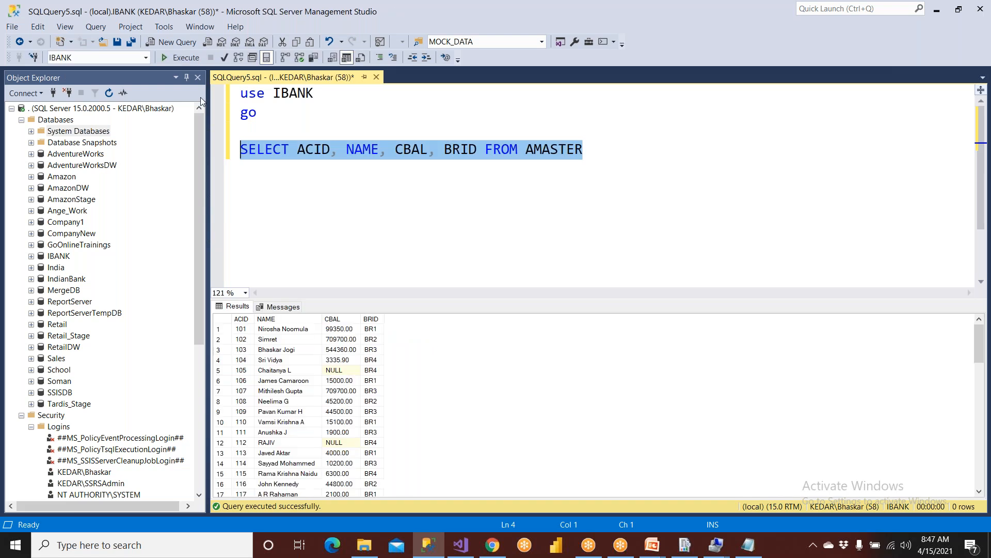
{"action": "left_click", "coordinate": [340, 445]}
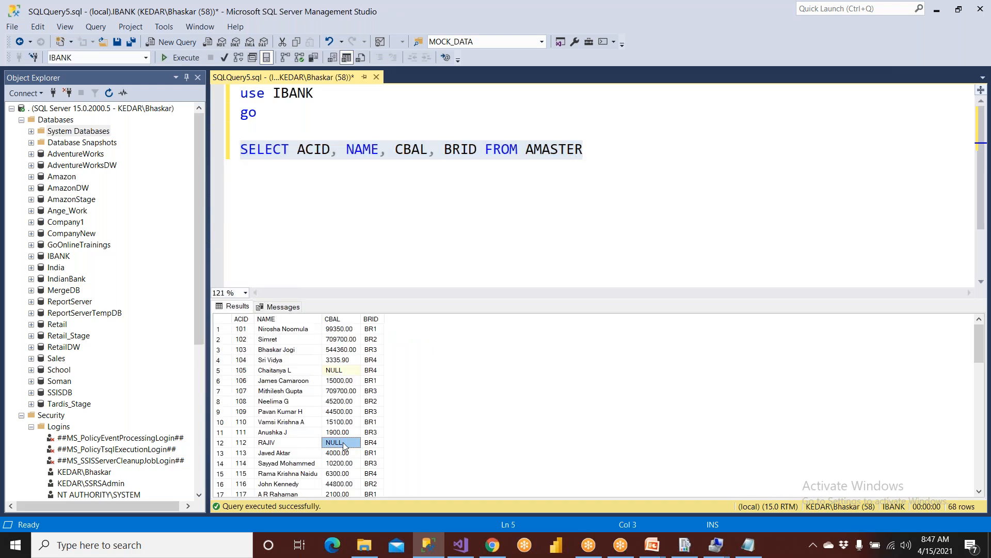
{"action": "left_click_drag", "start_coordinate": [279, 113], "coordinate": [331, 58]}
Rewrite CBAL as isnull(CBAL,0) as Balance and run the updated query.
{"action": "left_click", "coordinate": [396, 151]}
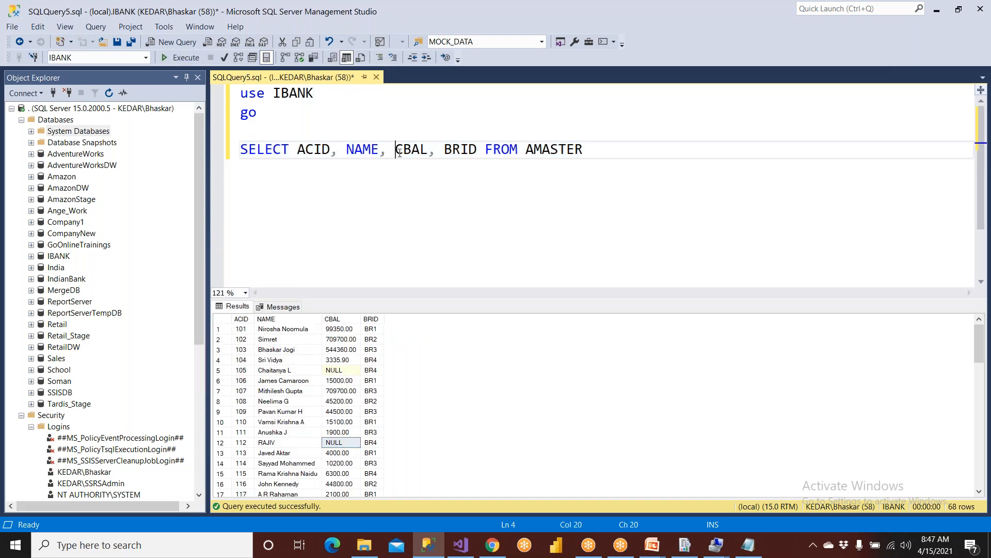
{"action": "type", "text": "isnuLL"}
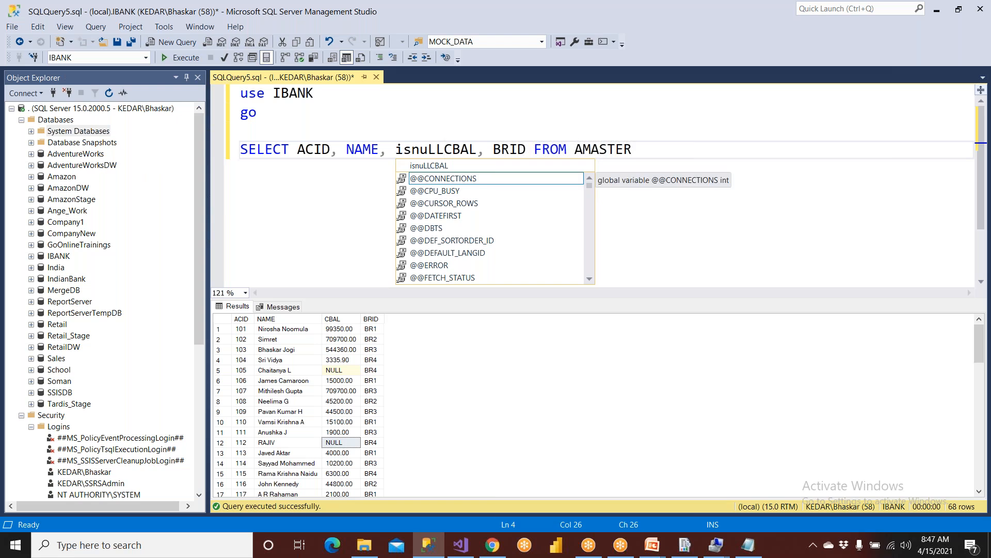
{"action": "key", "text": "BackSpace"}
{"action": "key", "text": "BackSpace"}
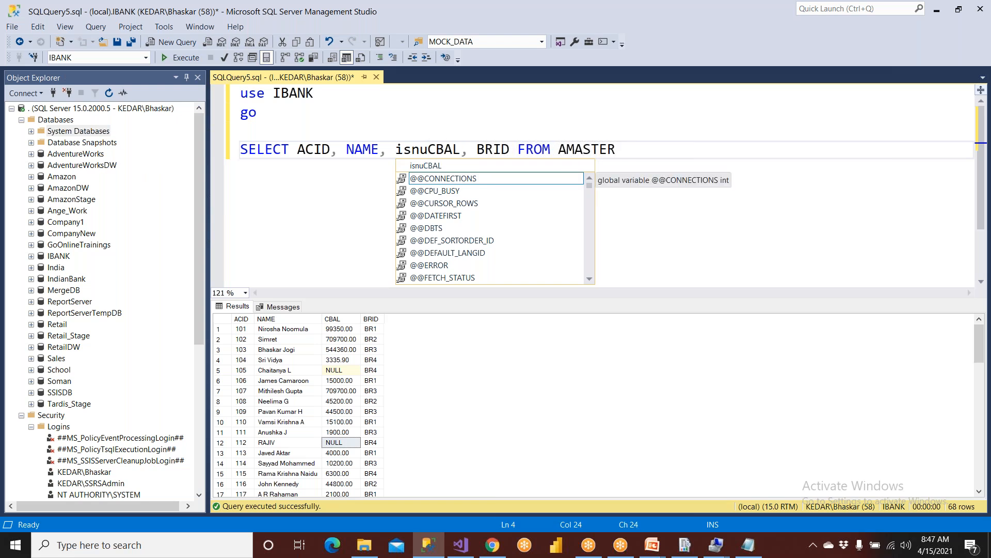
{"action": "type", "text": "ll("}
{"action": "key", "text": "Right"}
{"action": "key", "text": "Right"}
{"action": "key", "text": "Right"}
{"action": "key", "text": "Right"}
{"action": "type", "text": ",0) as Balance"}
{"action": "left_click_drag", "start_coordinate": [764, 147], "coordinate": [238, 149]}
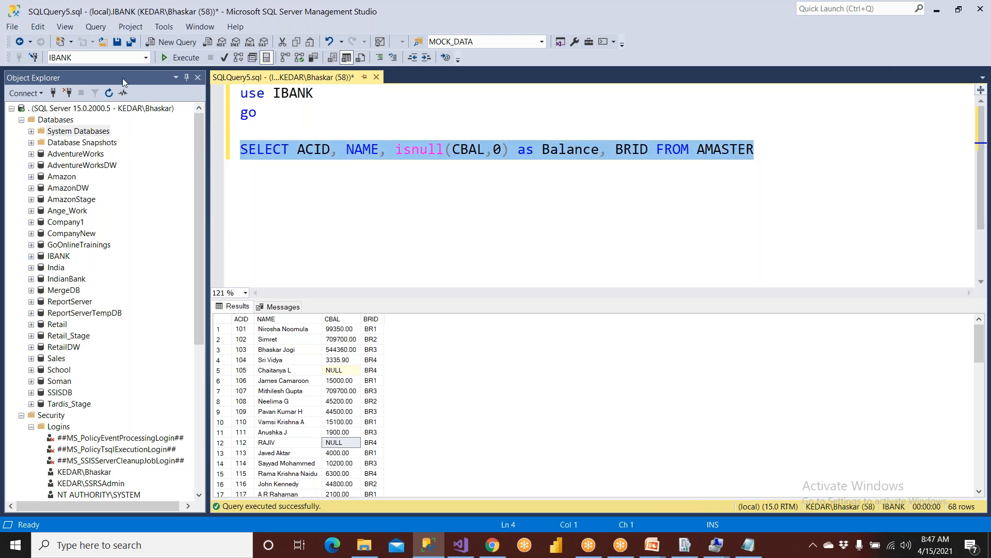
{"action": "left_click", "coordinate": [176, 59]}
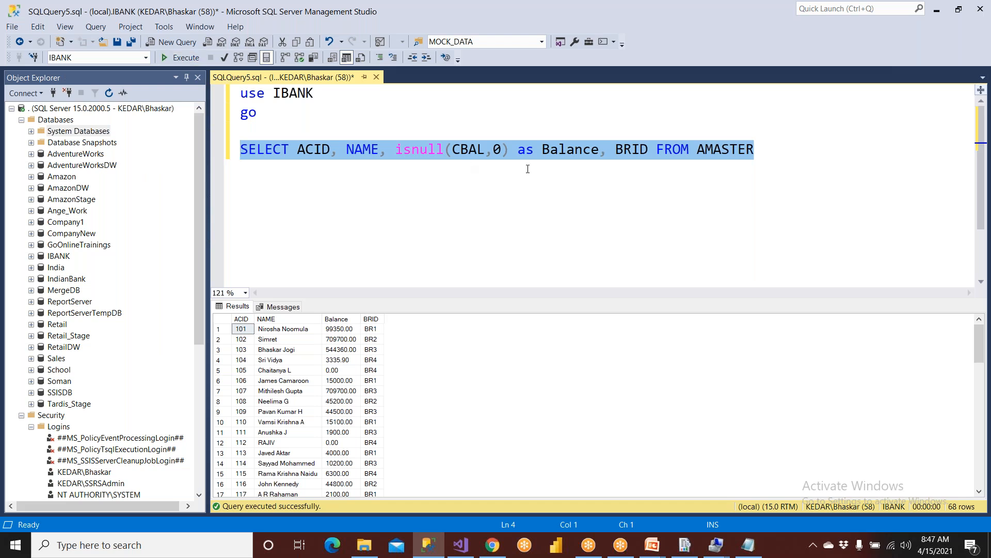
Uppercase the alias to BALANCE, then return to the report's Design view in Visual Studio.
{"action": "double_click", "coordinate": [564, 155]}
{"action": "key", "text": "ctrl+shift+u"}
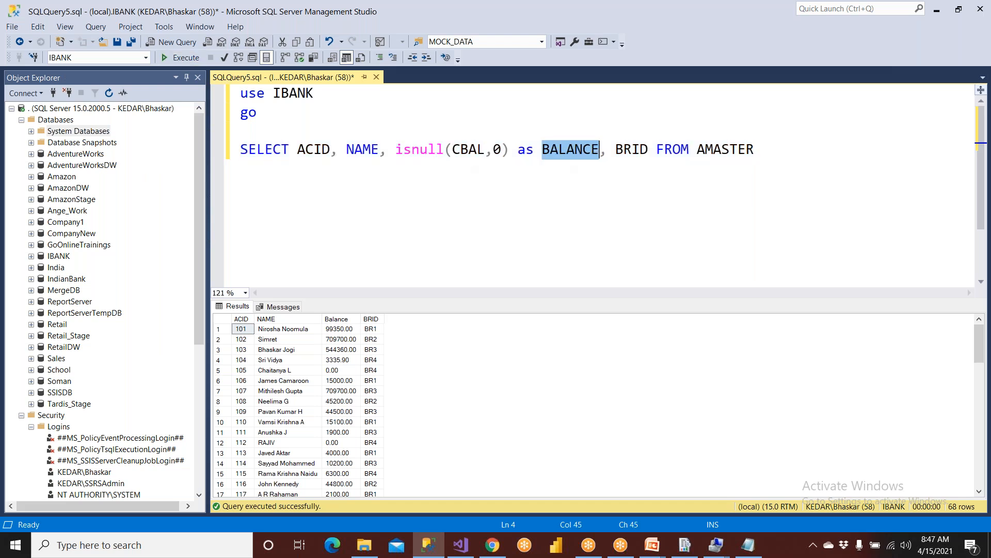
{"action": "left_click", "coordinate": [758, 149]}
{"action": "left_click_drag", "start_coordinate": [759, 148], "coordinate": [208, 159]}
{"action": "key", "text": "ctrl+c"}
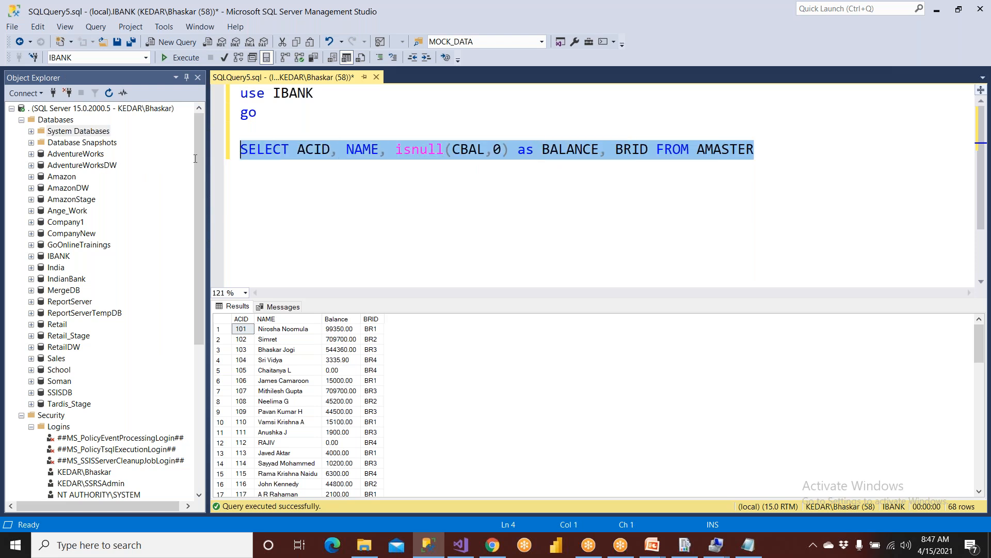
{"action": "left_click", "coordinate": [460, 545]}
{"action": "left_click", "coordinate": [51, 77]}
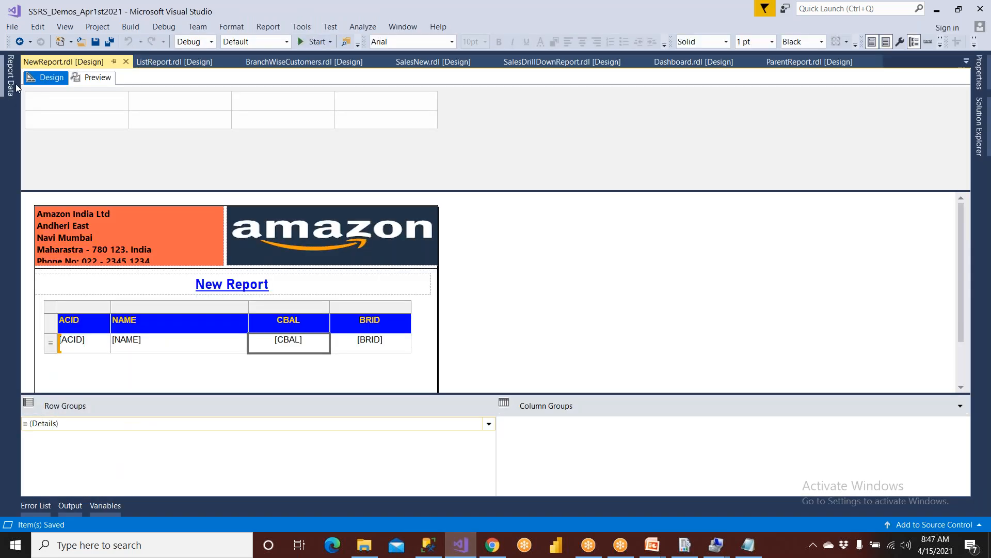
Replace the MAinSET dataset query with the isnull(CBAL,0) version aliased CBAL, then preview.
{"action": "mouse_move", "coordinate": [11, 77]}
{"action": "left_click", "coordinate": [73, 164]}
{"action": "double_click", "coordinate": [73, 164]}
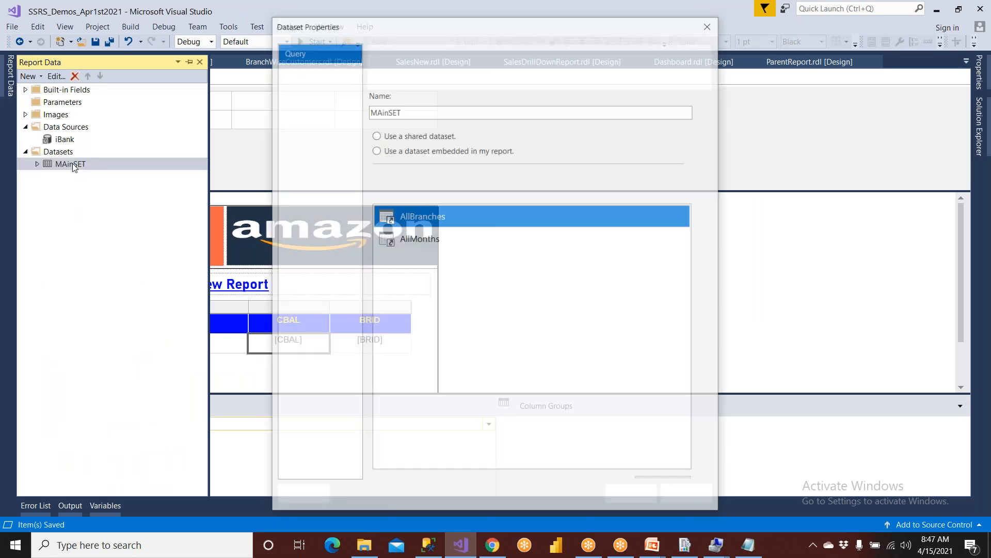
{"action": "left_click_drag", "start_coordinate": [560, 286], "coordinate": [378, 279]}
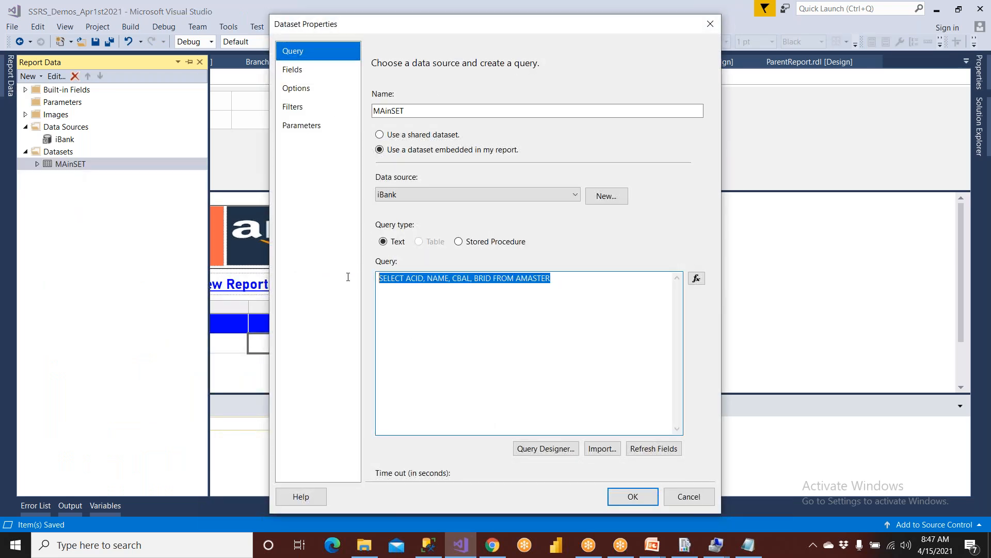
{"action": "key", "text": "ctrl+v"}
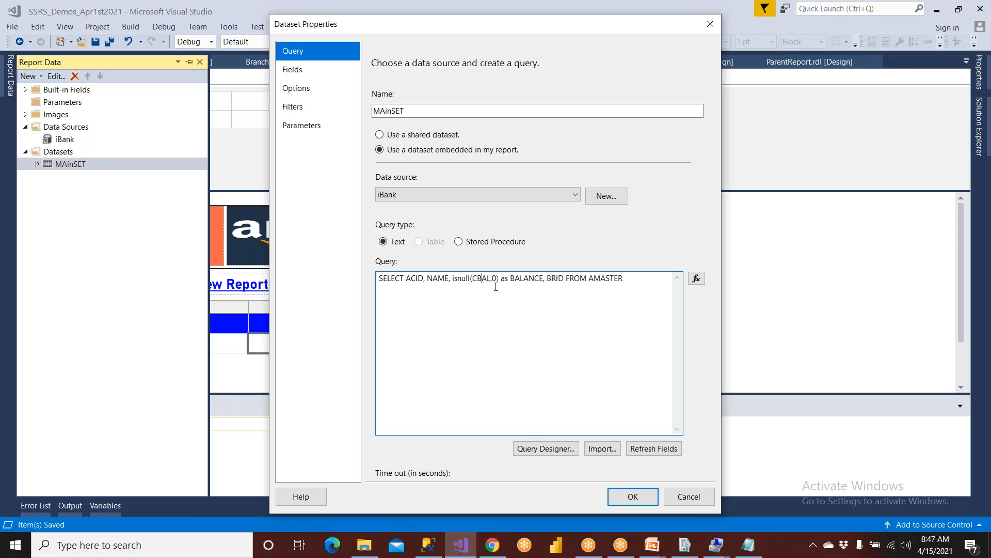
{"action": "key", "text": "shift+Right"}
{"action": "key", "text": "shift+Right"}
{"action": "key", "text": "shift+Right"}
{"action": "key", "text": "shift+Right"}
{"action": "key", "text": "shift+Right"}
{"action": "key", "text": "shift+Right"}
{"action": "key", "text": "shift+Right"}
{"action": "type", "text": "CBAL"}
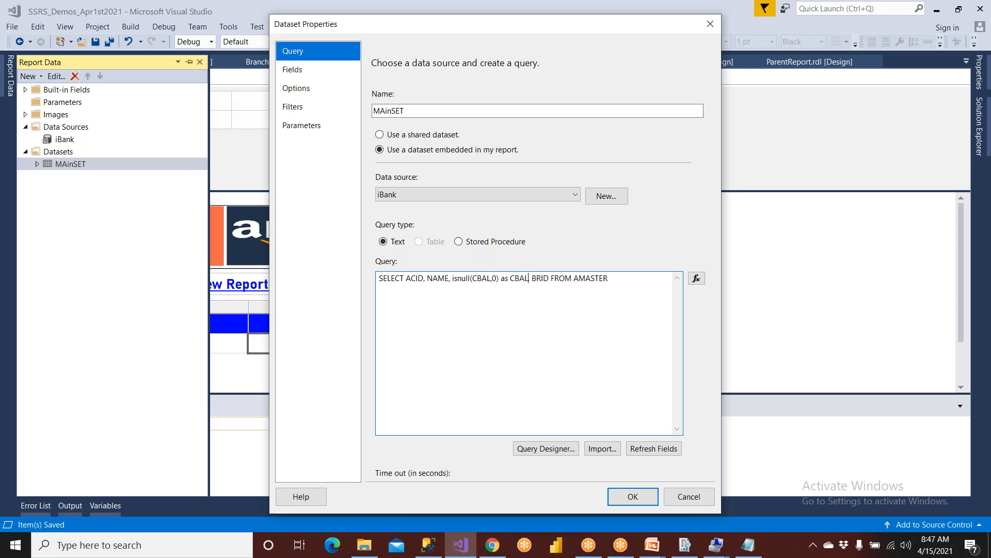
{"action": "left_click", "coordinate": [631, 496]}
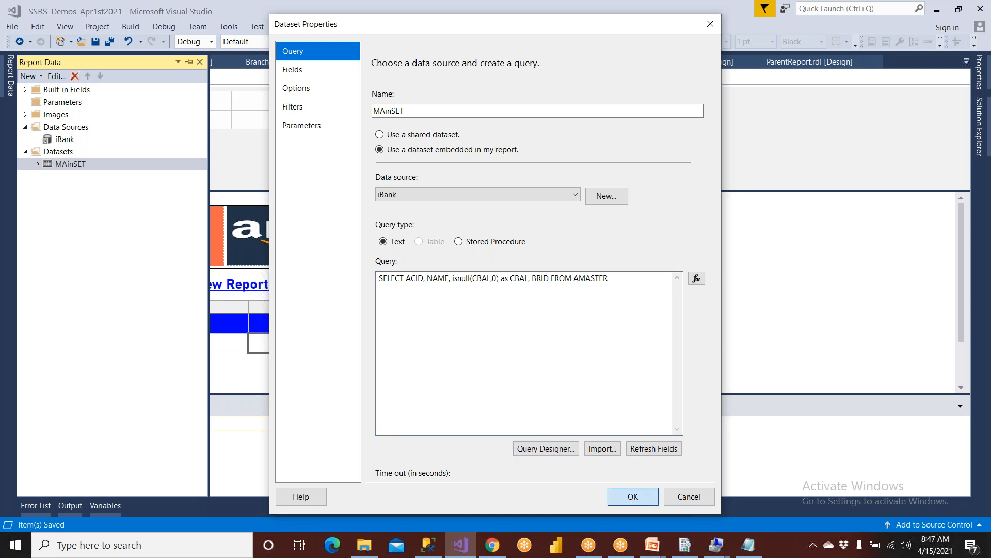
{"action": "left_click", "coordinate": [95, 78]}
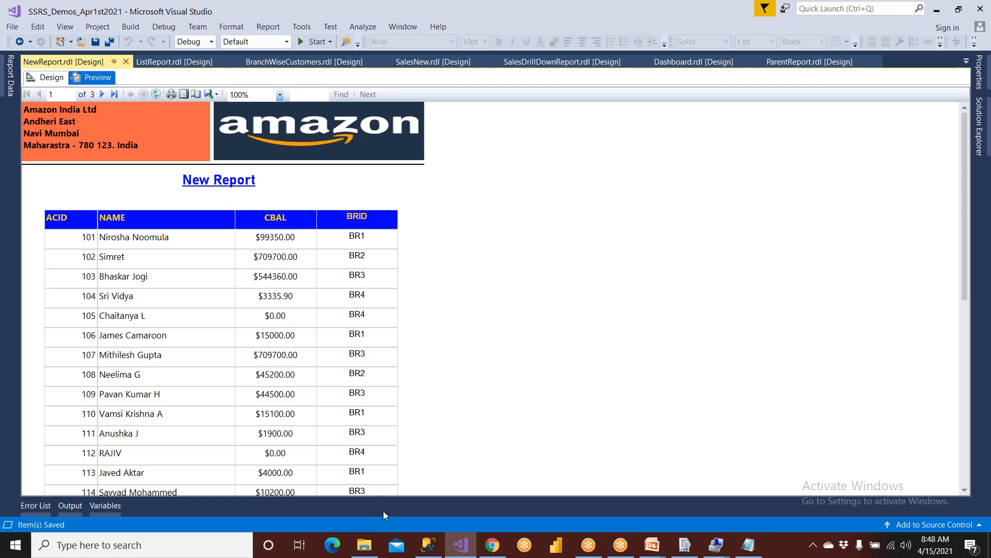
Change the isnull default to 100 and run the query, confirming row 5 shows 100.00.
{"action": "left_click", "coordinate": [429, 545]}
{"action": "left_click", "coordinate": [353, 373]}
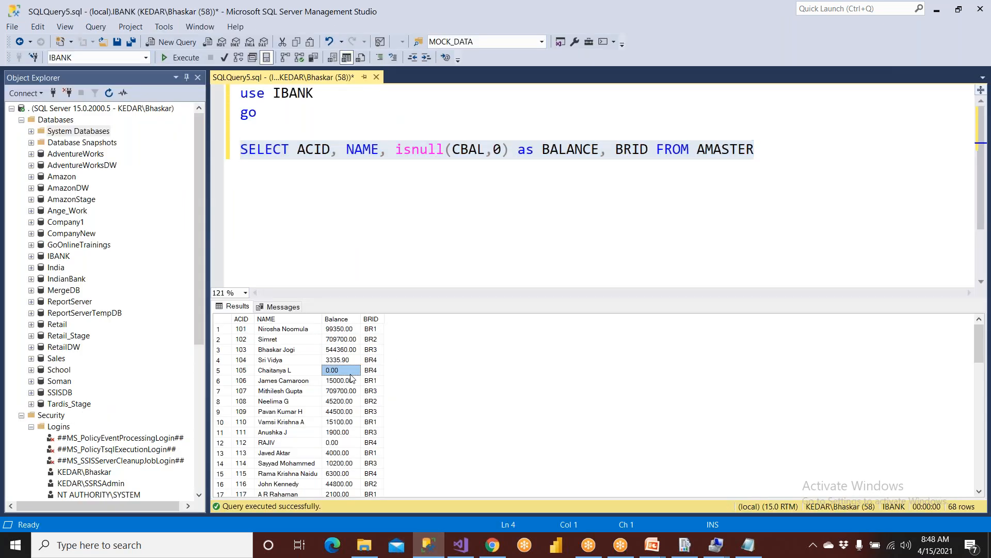
{"action": "left_click", "coordinate": [338, 443]}
{"action": "left_click", "coordinate": [388, 150]}
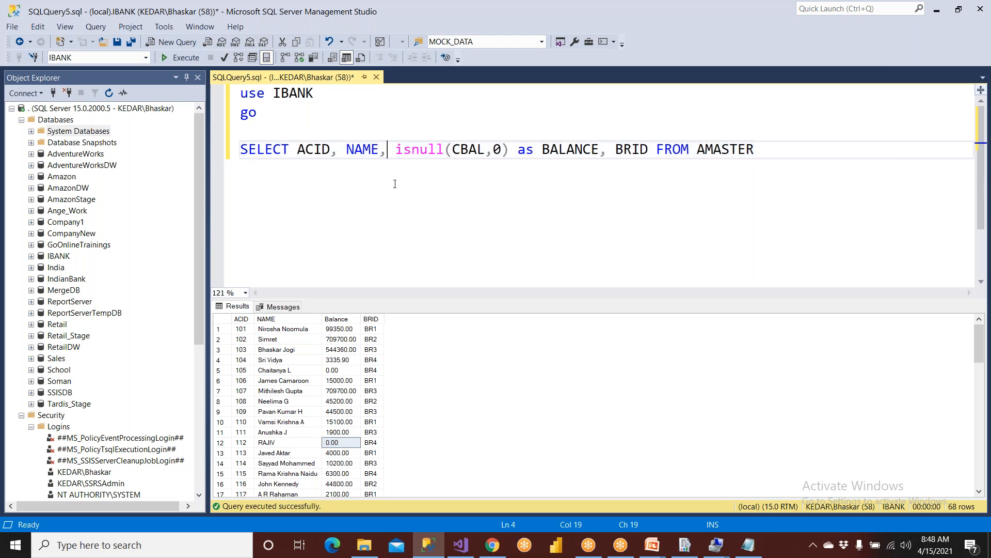
{"action": "left_click_drag", "start_coordinate": [397, 150], "coordinate": [453, 150]}
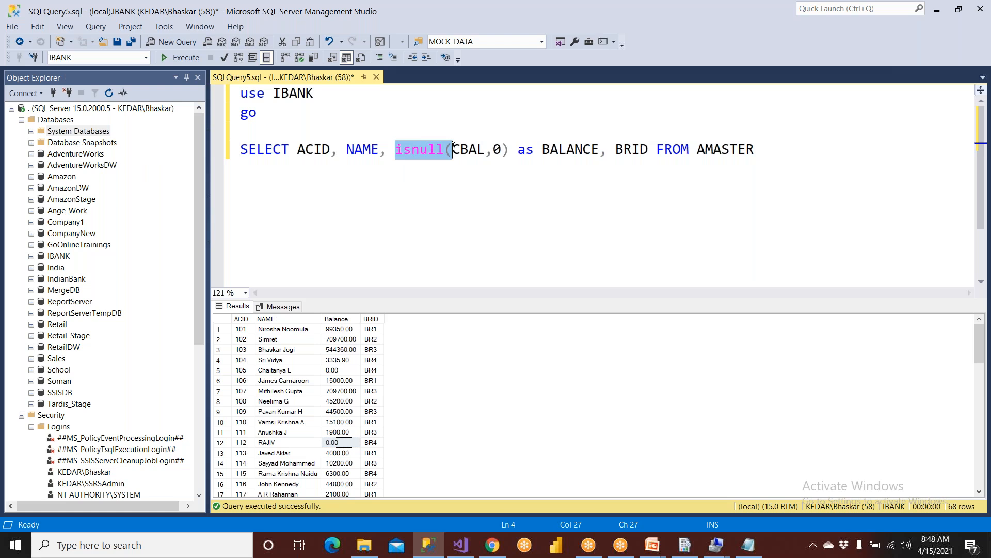
{"action": "double_click", "coordinate": [467, 149]}
{"action": "double_click", "coordinate": [497, 149]}
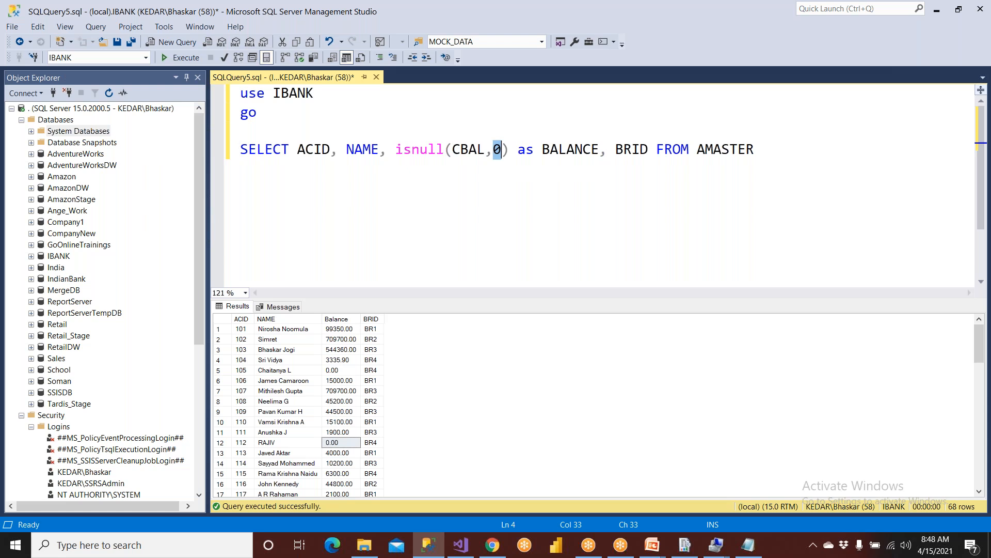
{"action": "type", "text": "100"}
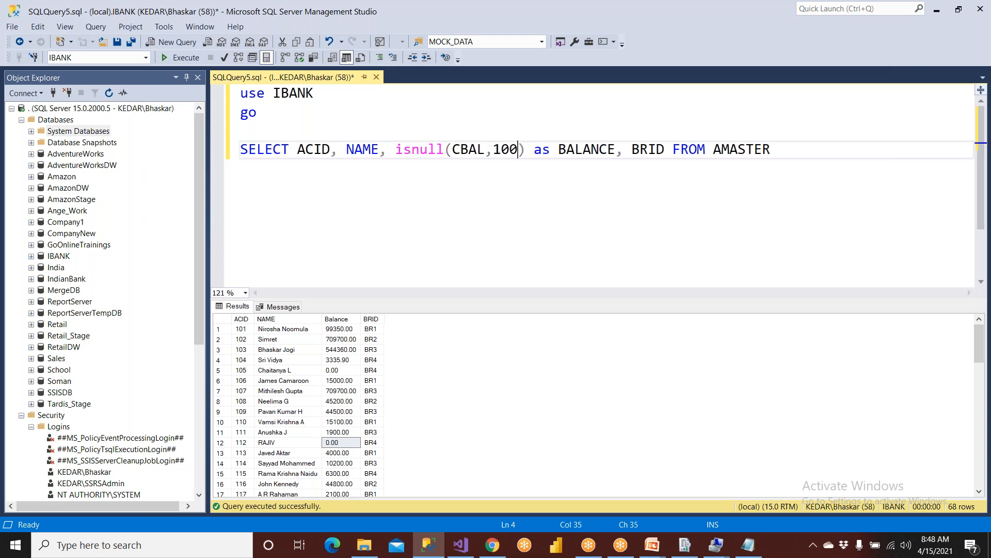
{"action": "left_click", "coordinate": [184, 57]}
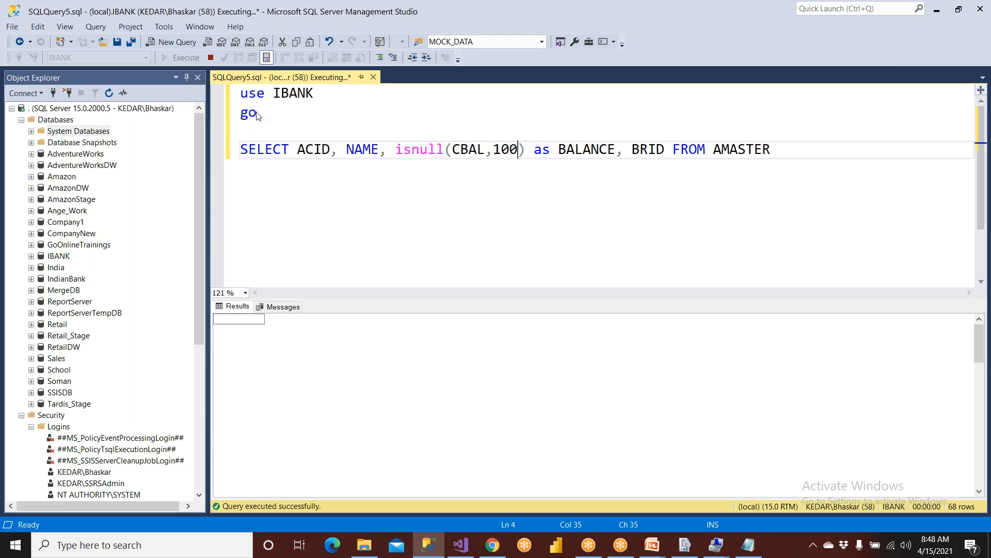
{"action": "left_click", "coordinate": [351, 373]}
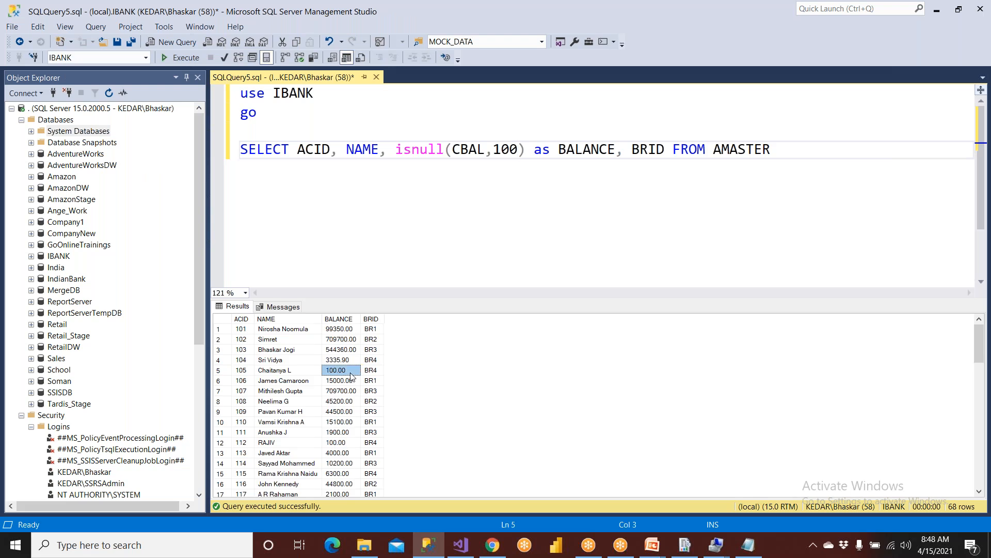
Restore the default to 0, rerun, and rename the alias to uppercase CBAL.
{"action": "double_click", "coordinate": [505, 149]}
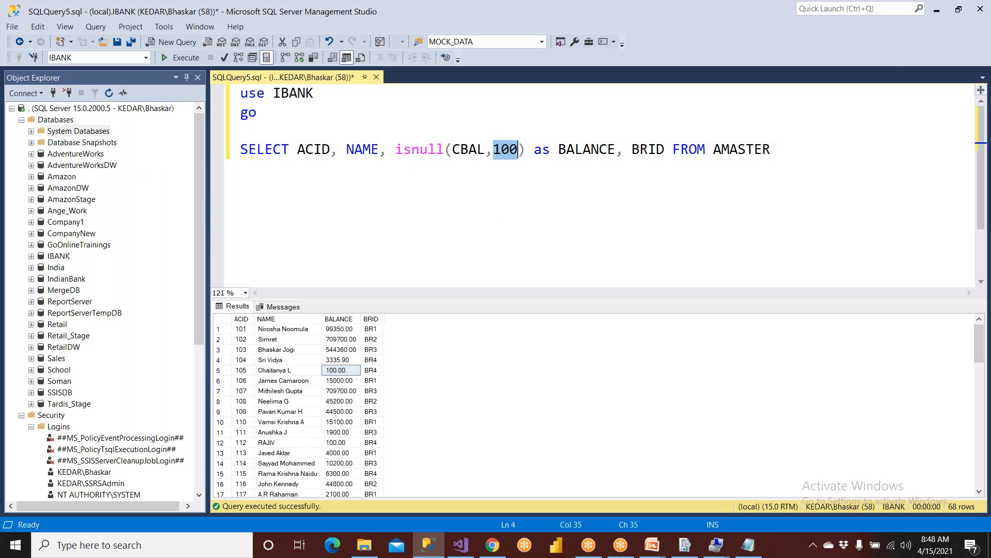
{"action": "type", "text": "0"}
{"action": "key", "text": "F5"}
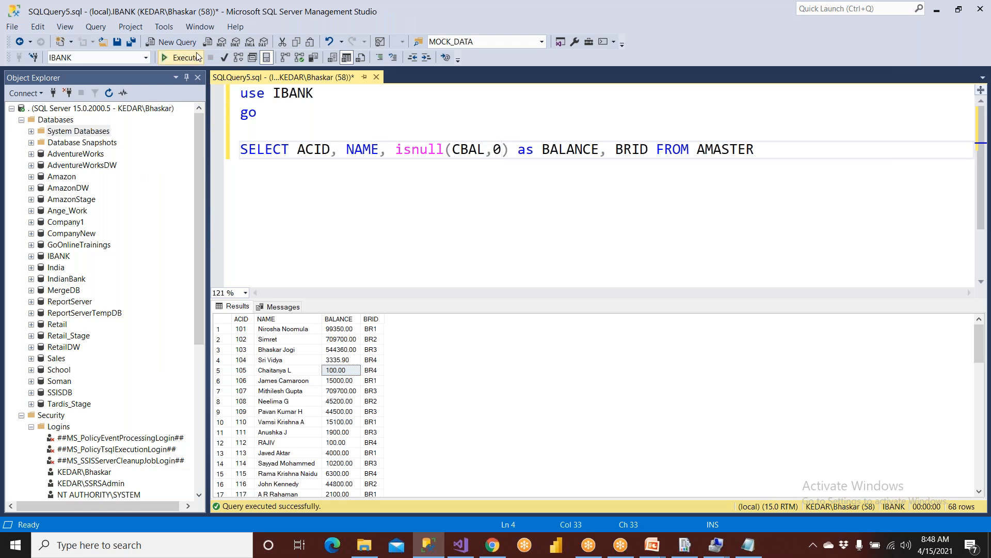
{"action": "double_click", "coordinate": [578, 151]}
{"action": "type", "text": "cbal"}
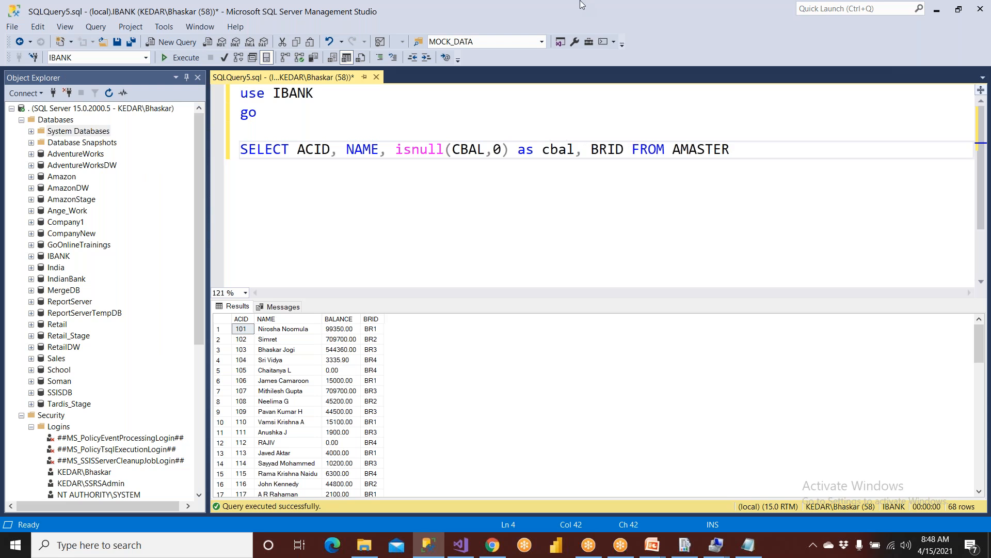
{"action": "key", "text": "ctrl+shift+Left"}
{"action": "key", "text": "ctrl+shift+u"}
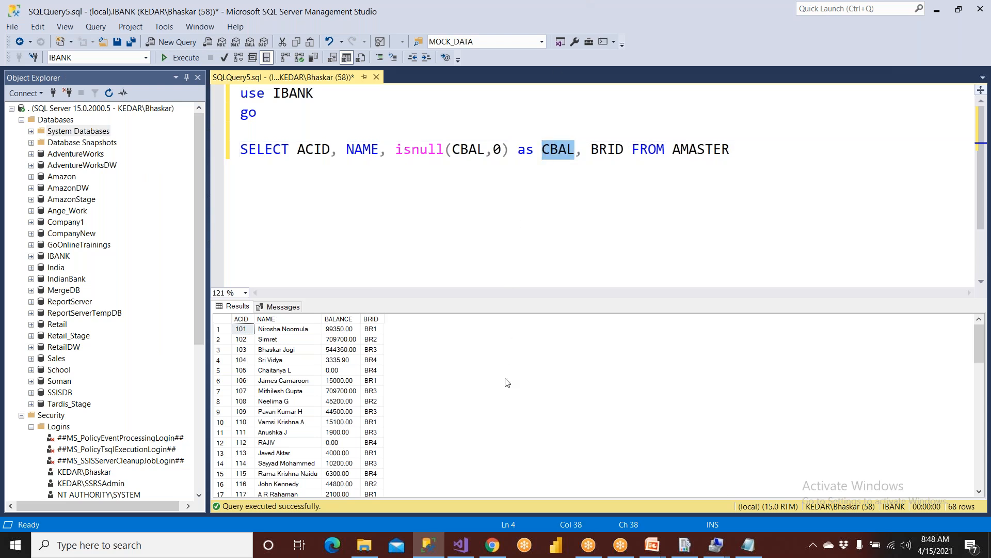
{"action": "left_click", "coordinate": [467, 550]}
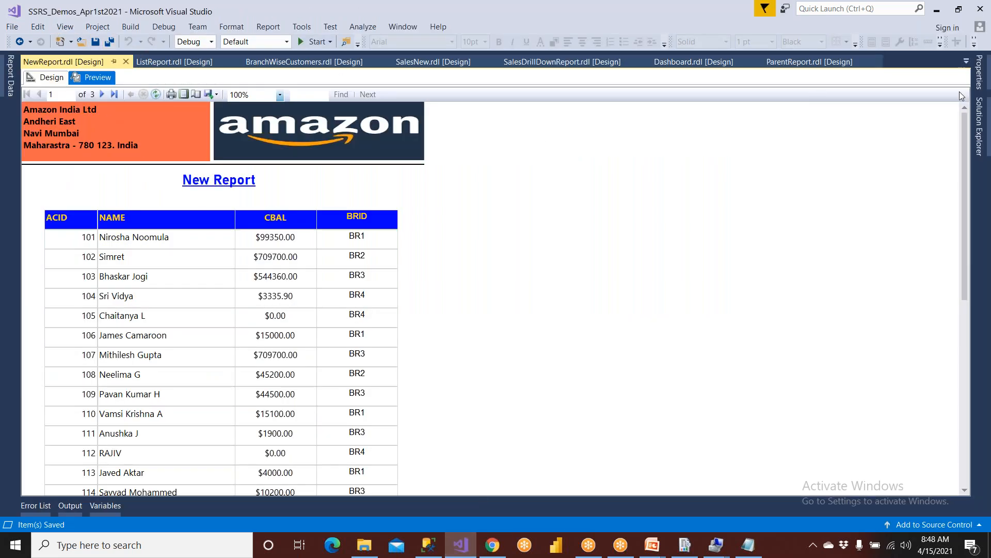
Build NewReport.rdl from Solution Explorer.
{"action": "left_click", "coordinate": [981, 133]}
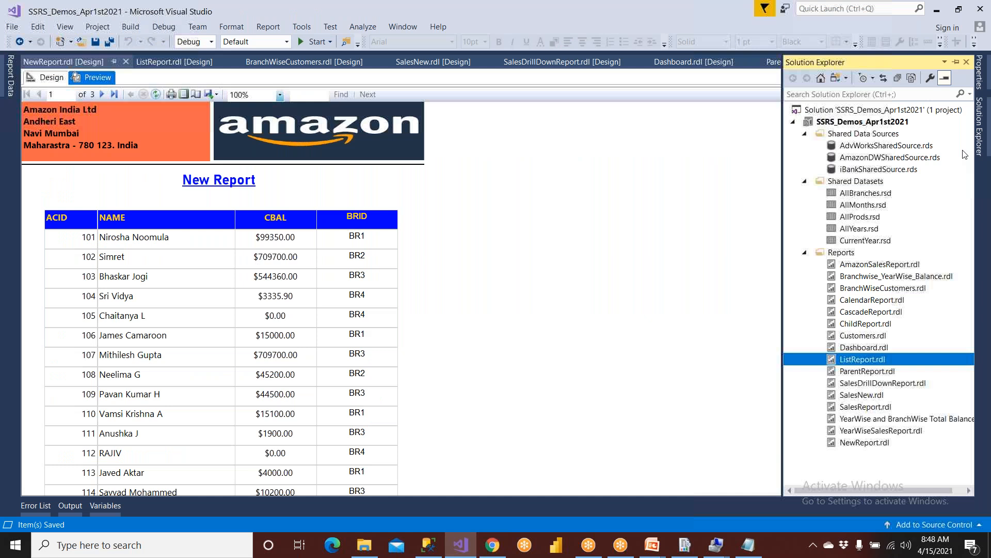
{"action": "left_click", "coordinate": [882, 445]}
{"action": "right_click", "coordinate": [881, 444]}
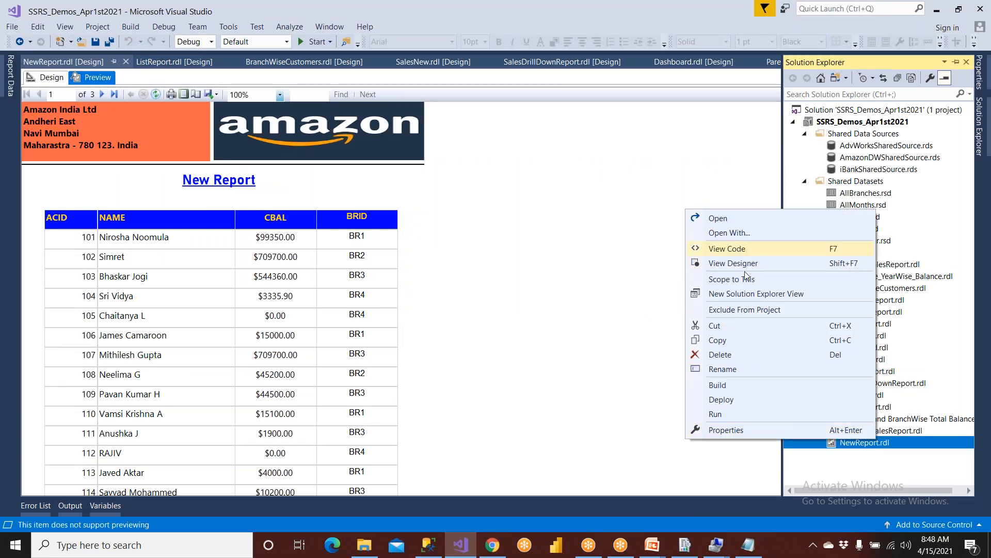
{"action": "left_click", "coordinate": [745, 385]}
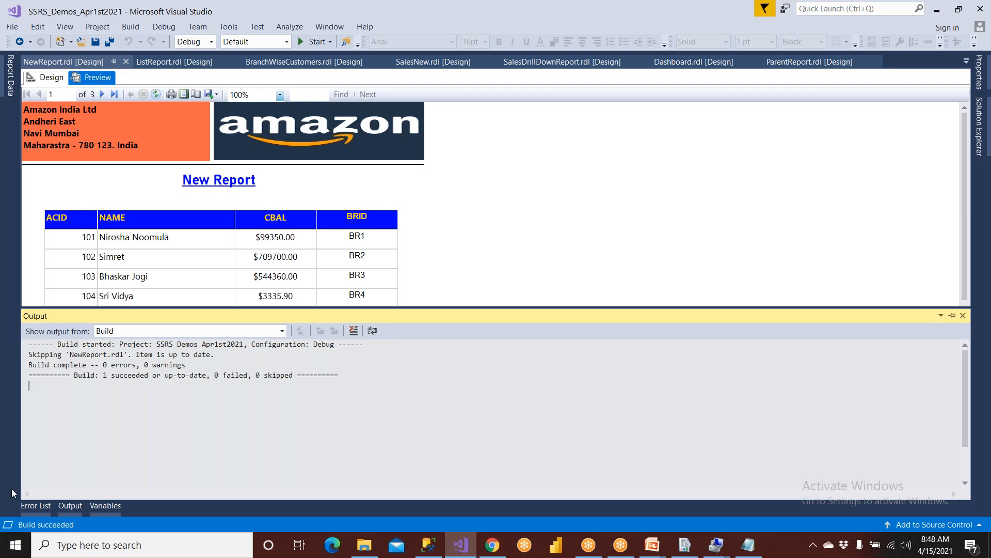
Deploy NewReport.rdl to the report server's /iBankReports folder.
{"action": "left_click", "coordinate": [978, 138]}
{"action": "right_click", "coordinate": [860, 446]}
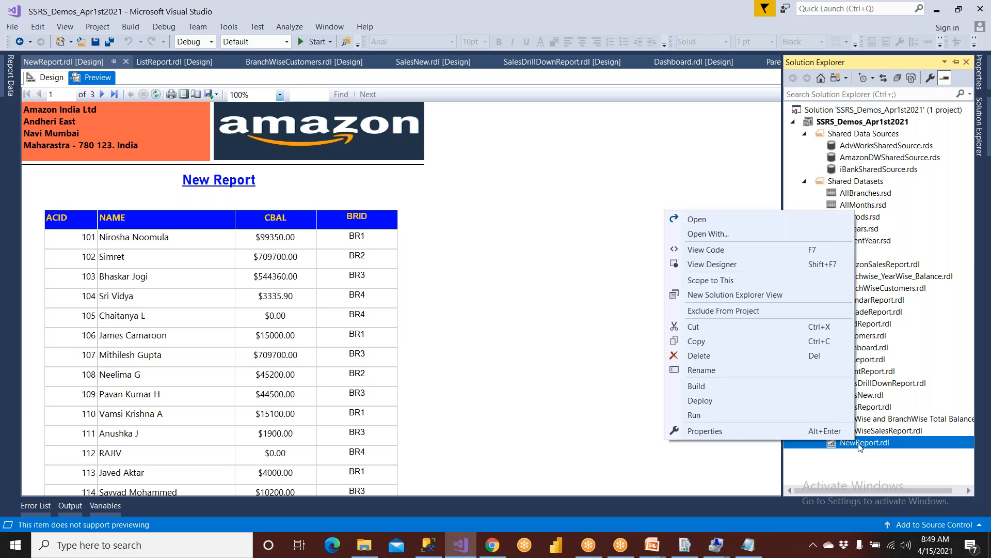
{"action": "left_click", "coordinate": [727, 401]}
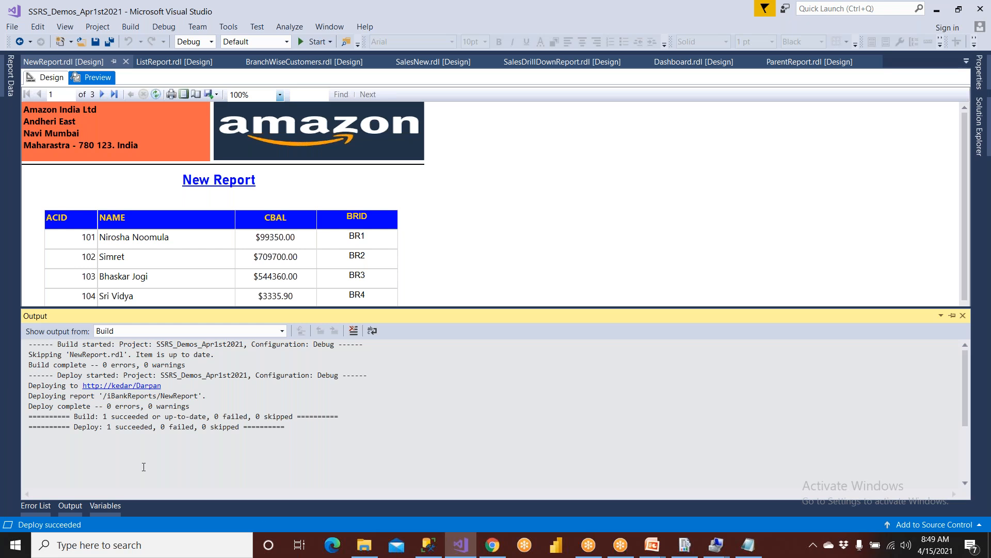
{"action": "left_click", "coordinate": [492, 545]}
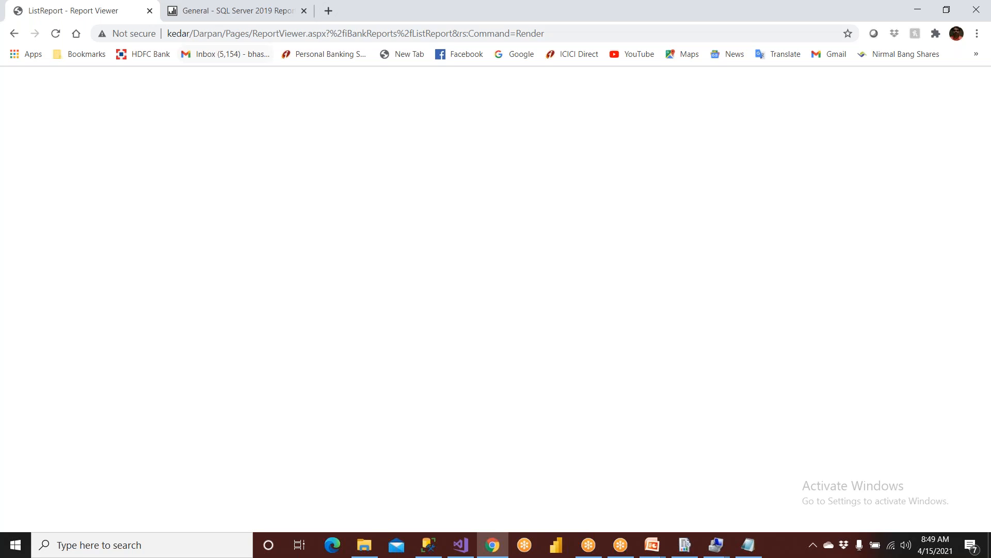
Trim the browser address back to the portal root to reach the home page.
{"action": "left_click", "coordinate": [235, 12]}
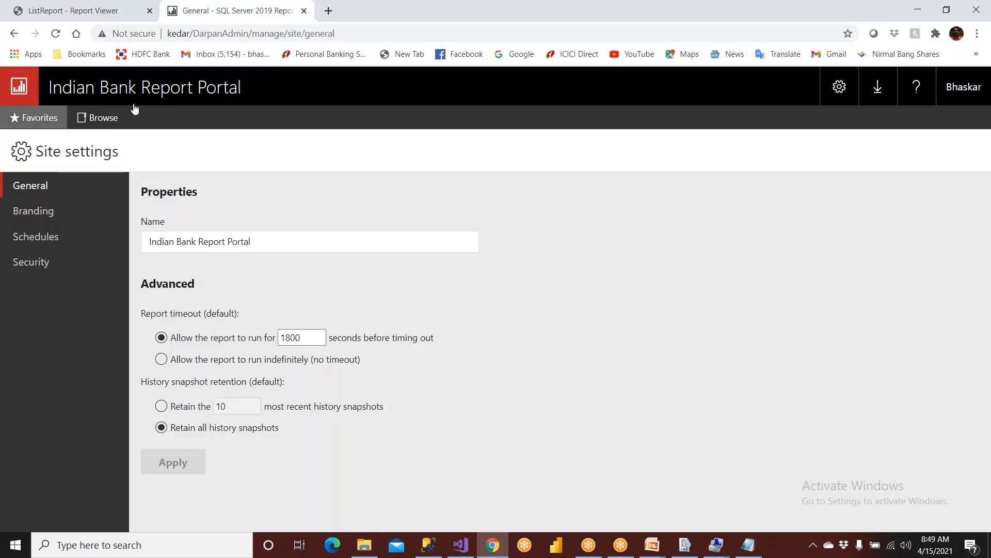
{"action": "left_click", "coordinate": [195, 35]}
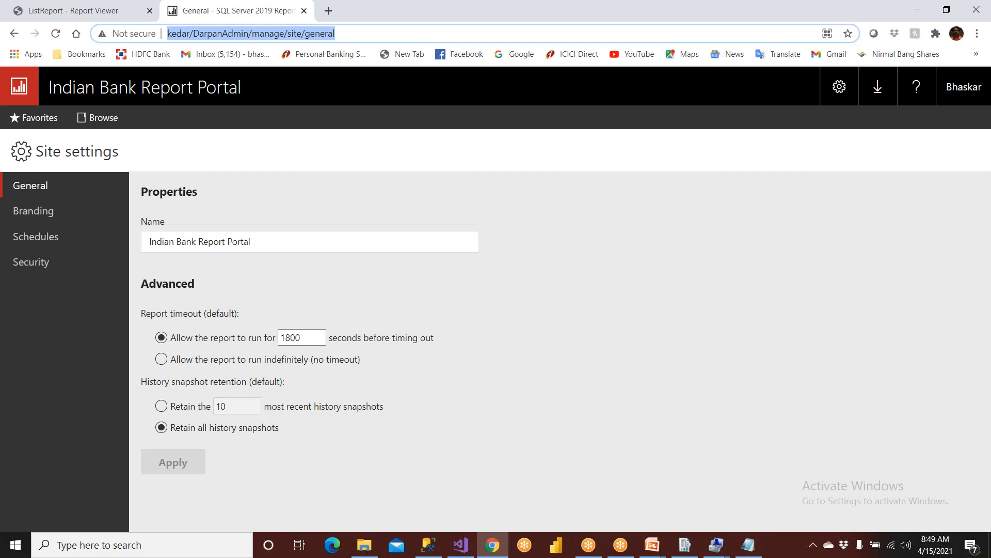
{"action": "left_click", "coordinate": [343, 35]}
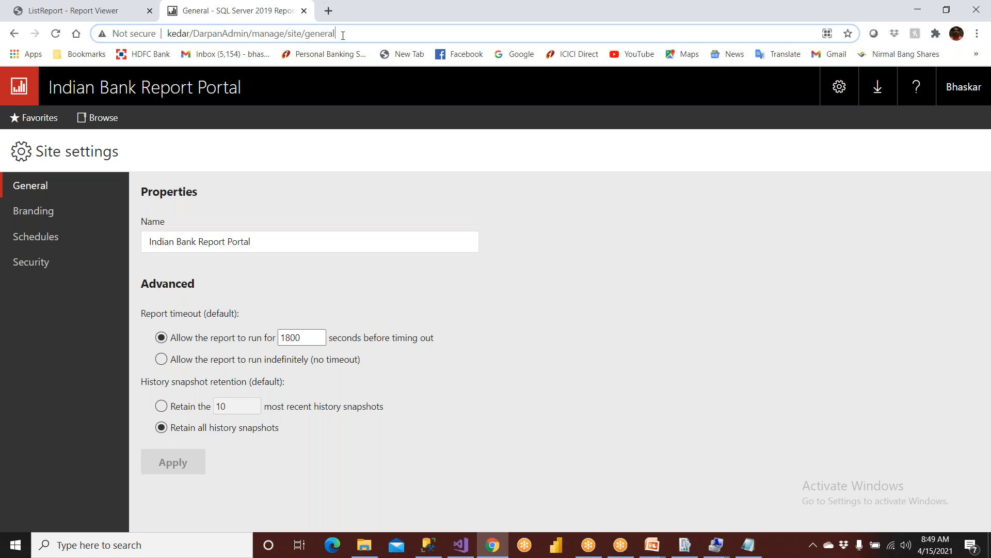
{"action": "key", "text": "BackSpace"}
{"action": "key", "text": "BackSpace"}
{"action": "key", "text": "BackSpace"}
{"action": "key", "text": "BackSpace"}
{"action": "key", "text": "BackSpace"}
{"action": "key", "text": "BackSpace"}
{"action": "key", "text": "BackSpace"}
{"action": "key", "text": "BackSpace"}
{"action": "key", "text": "BackSpace"}
{"action": "key", "text": "BackSpace"}
{"action": "key", "text": "BackSpace"}
{"action": "key", "text": "BackSpace"}
{"action": "key", "text": "BackSpace"}
{"action": "key", "text": "BackSpace"}
{"action": "key", "text": "BackSpace"}
{"action": "key", "text": "BackSpace"}
{"action": "key", "text": "BackSpace"}
{"action": "key", "text": "BackSpace"}
{"action": "key", "text": "BackSpace"}
{"action": "key", "text": "BackSpace"}
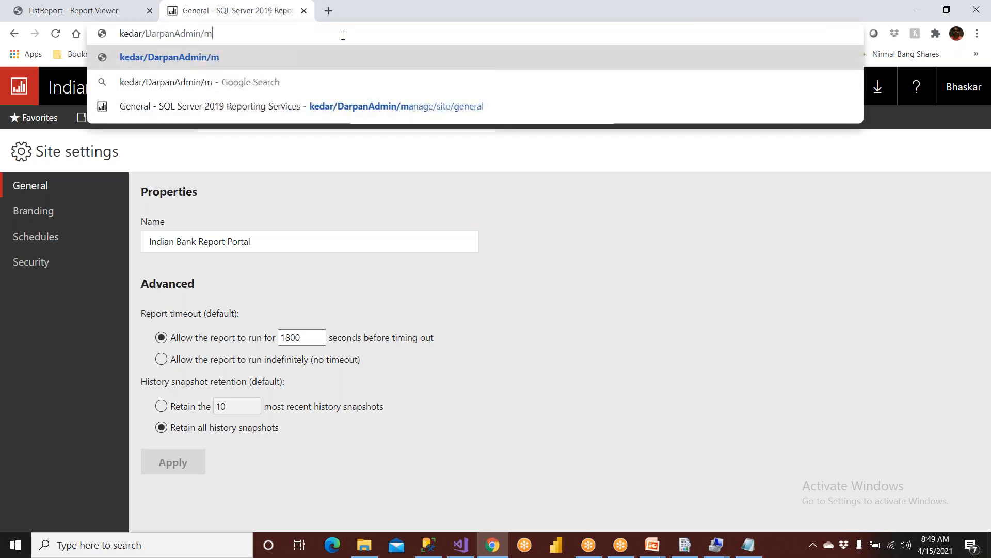
{"action": "key", "text": "Return"}
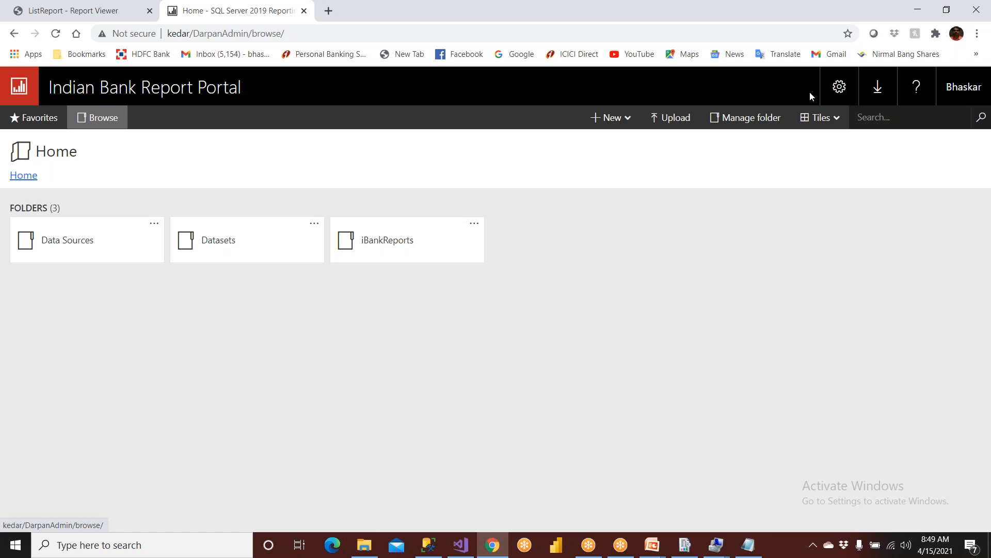
Rename the portal to Amazon Report Portal in Site settings and save.
{"action": "left_click", "coordinate": [842, 91]}
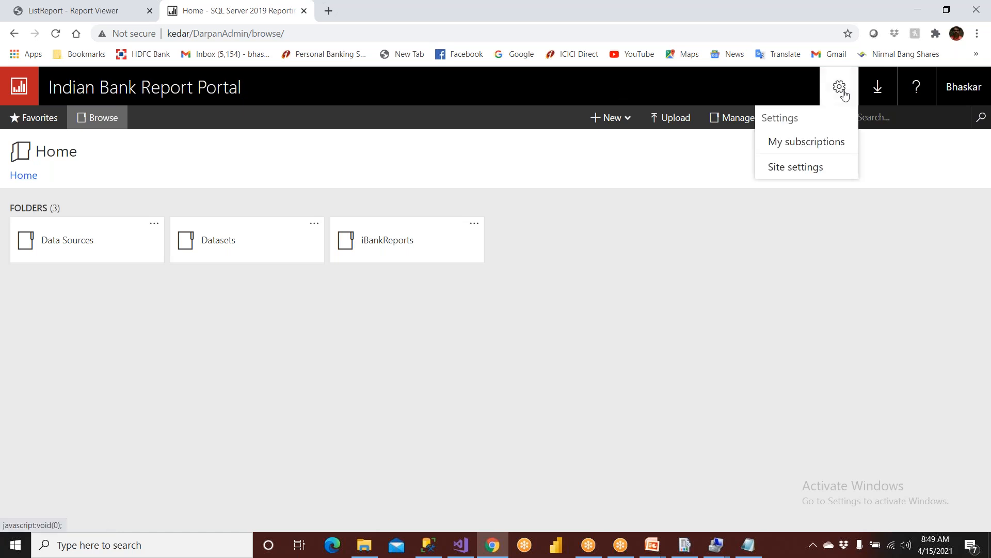
{"action": "left_click", "coordinate": [808, 173]}
{"action": "left_click_drag", "start_coordinate": [291, 241], "coordinate": [66, 253]}
{"action": "type", "text": "Amaz"}
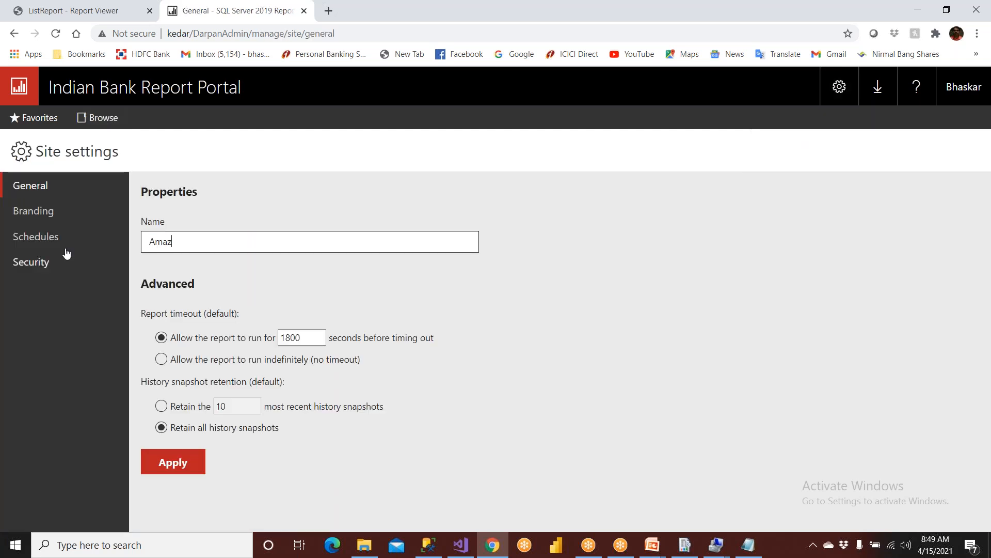
{"action": "type", "text": "on Report Portal"}
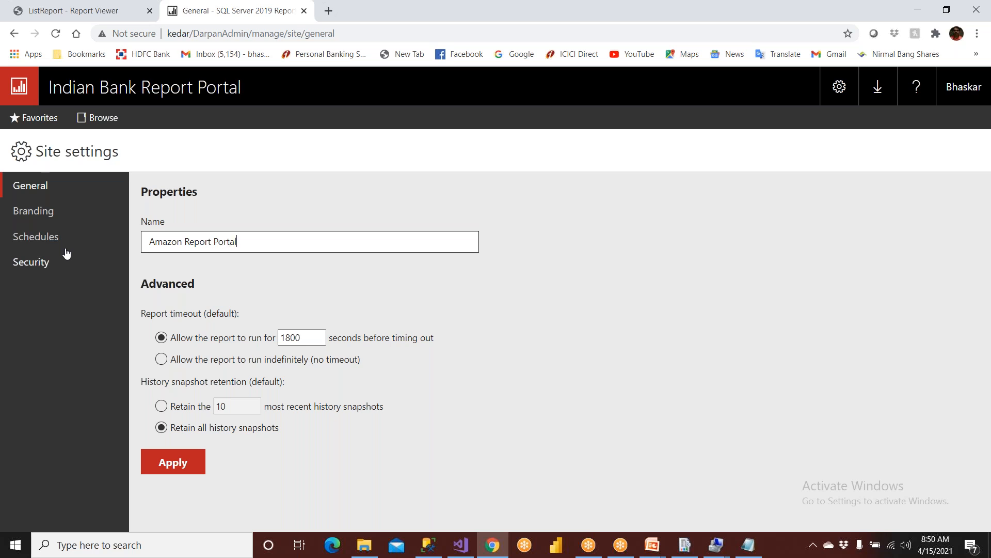
{"action": "left_click", "coordinate": [165, 465]}
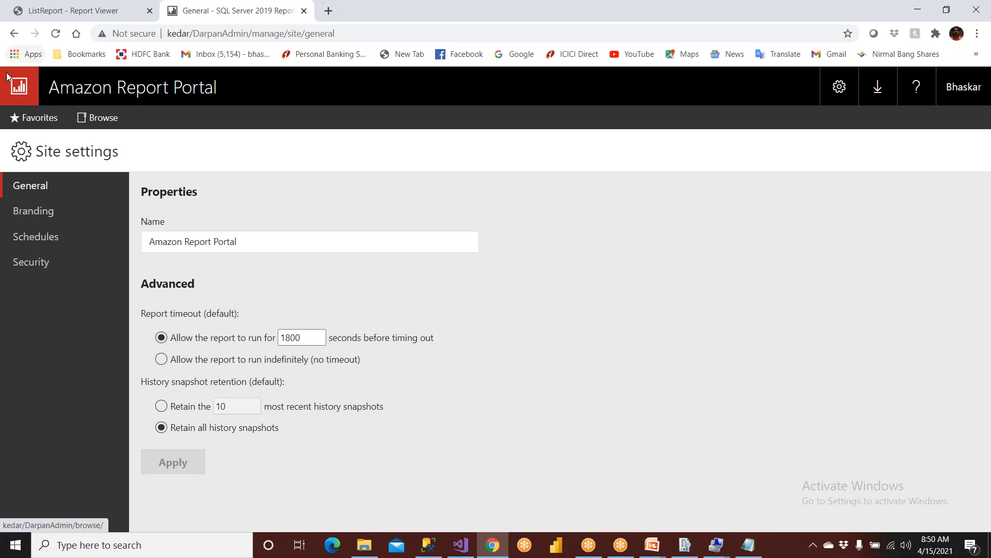
Review the Branding, Schedules and Security settings, then go to the Home folder list.
{"action": "left_click", "coordinate": [32, 212]}
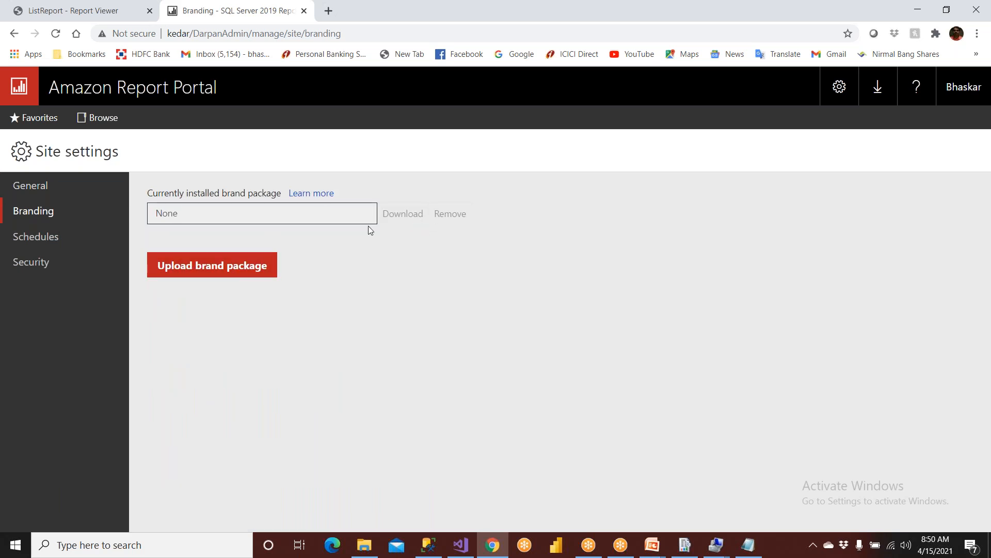
{"action": "left_click", "coordinate": [48, 238]}
{"action": "left_click", "coordinate": [36, 262]}
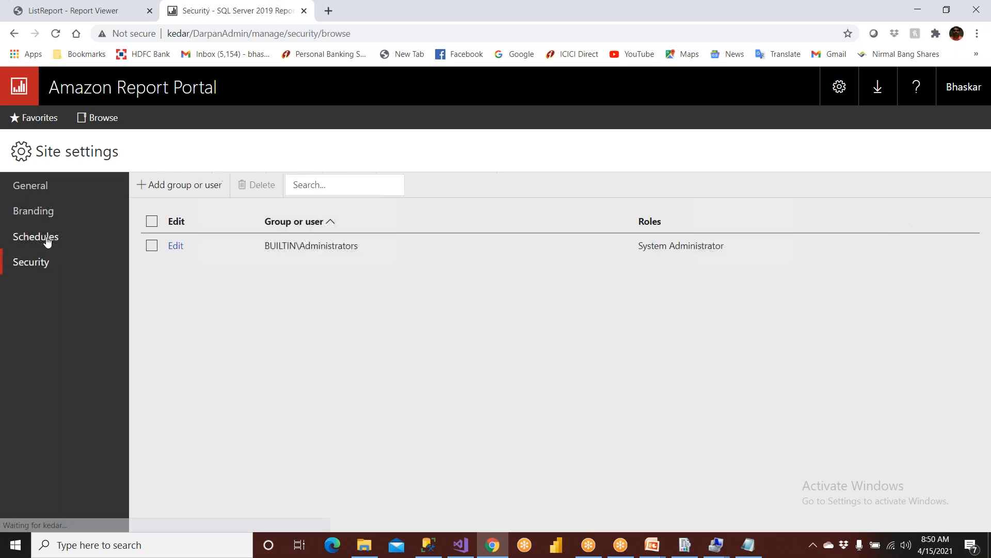
{"action": "left_click", "coordinate": [15, 212]}
{"action": "left_click", "coordinate": [16, 186]}
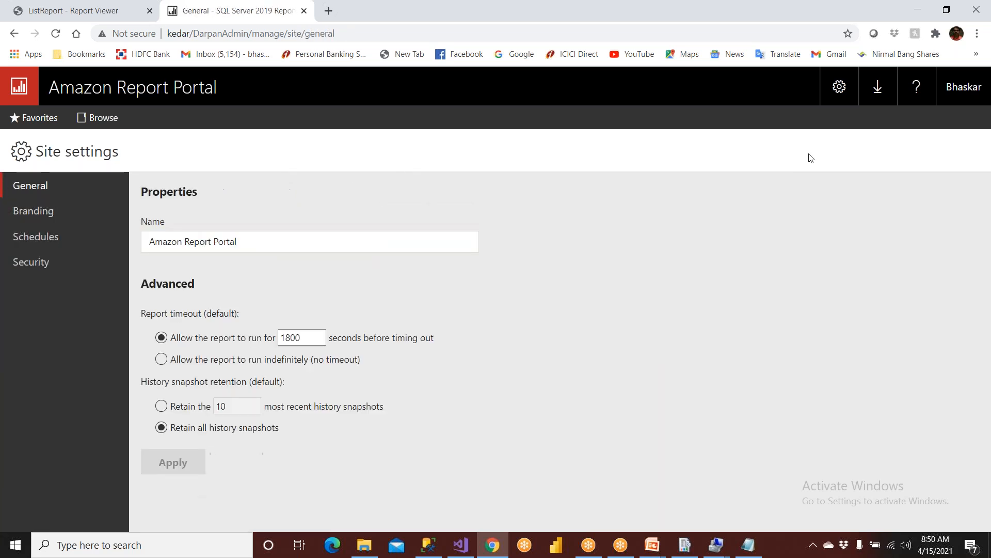
{"action": "left_click", "coordinate": [833, 91]}
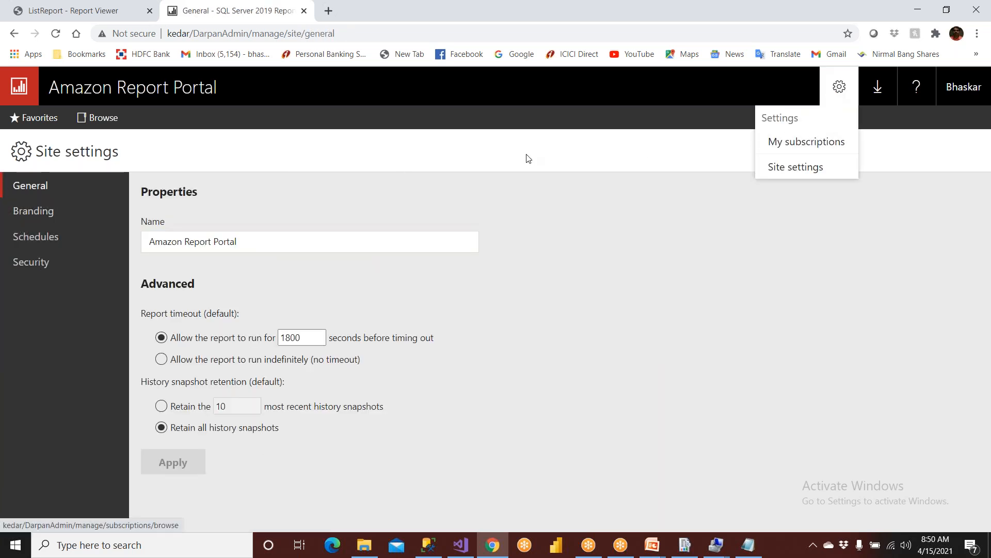
{"action": "left_click", "coordinate": [705, 203]}
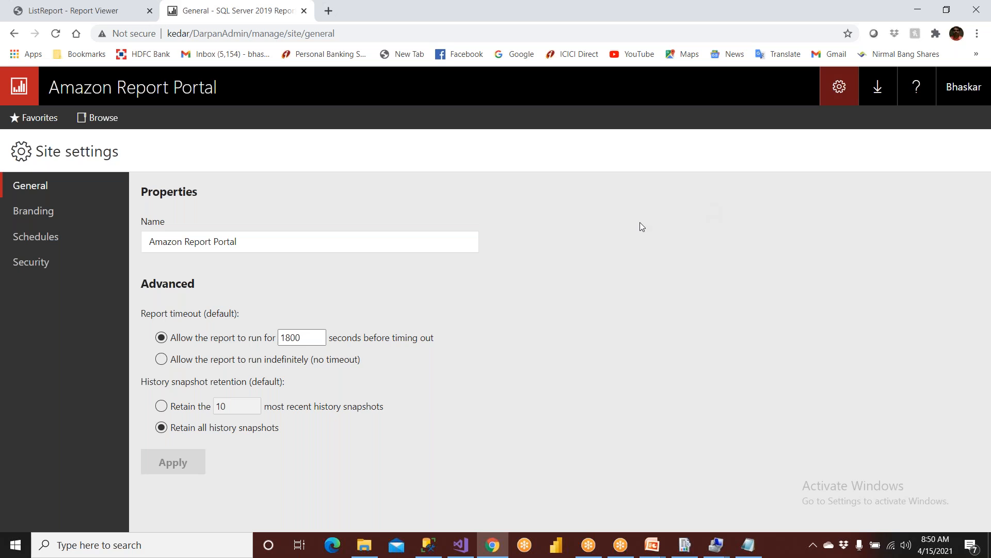
{"action": "left_click", "coordinate": [95, 121]}
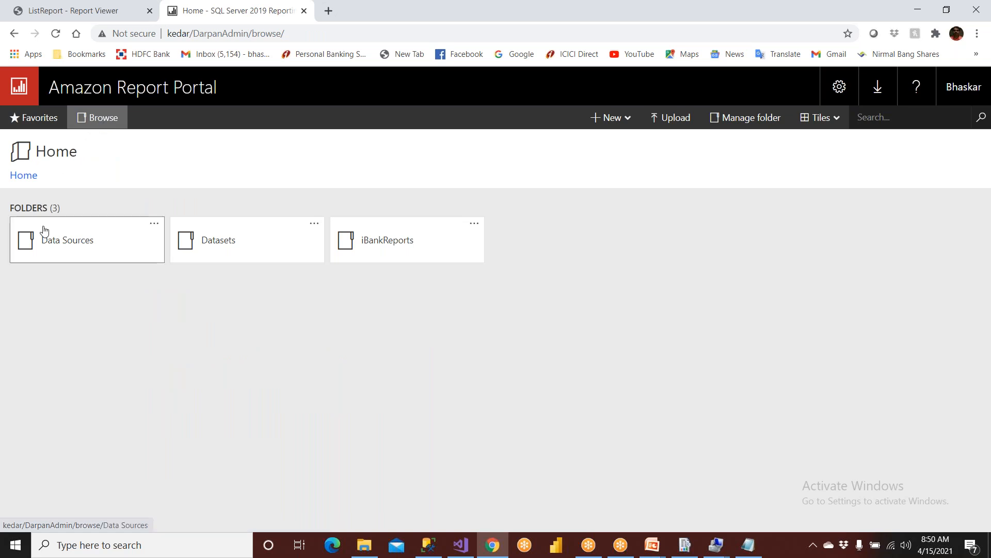
Open iBankSharedSource in the portal's Data Sources, comparing it with the project's shared data sources.
{"action": "left_click", "coordinate": [82, 245]}
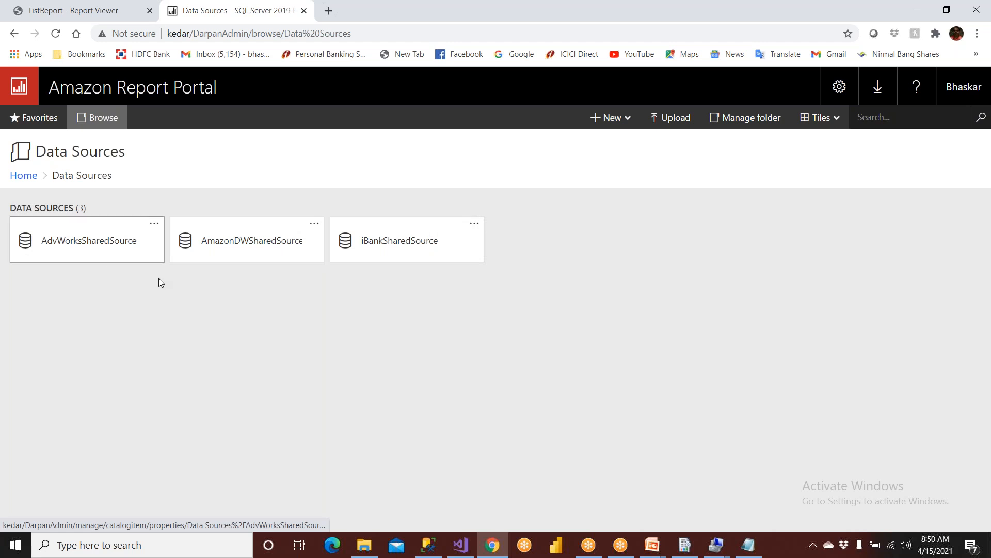
{"action": "left_click", "coordinate": [460, 545]}
{"action": "left_click", "coordinate": [984, 143]}
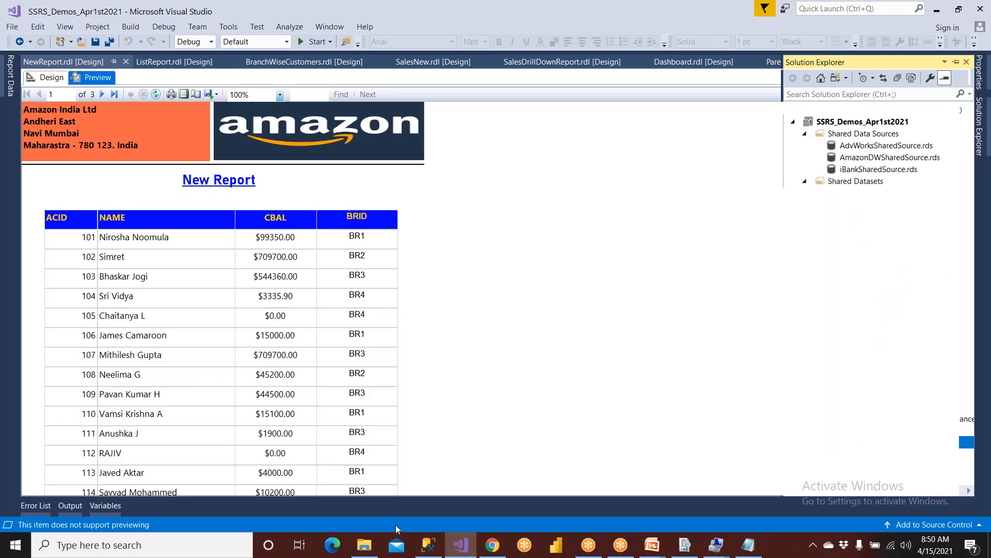
{"action": "left_click", "coordinate": [492, 544]}
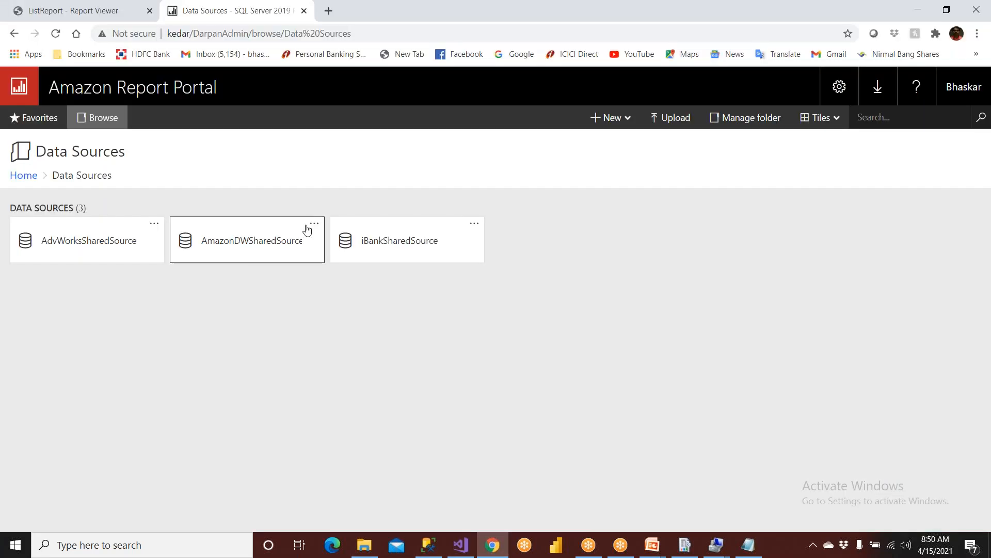
{"action": "left_click", "coordinate": [394, 247]}
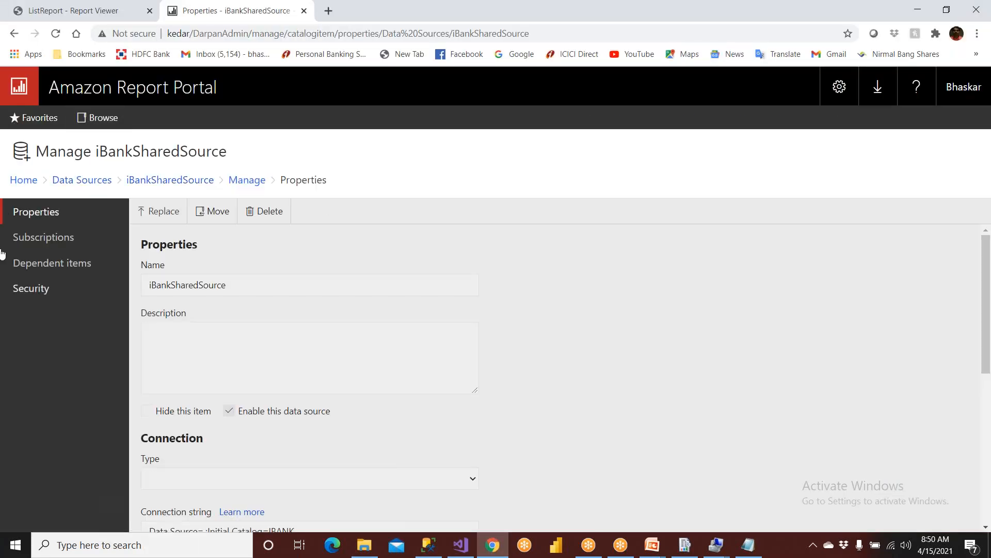
Return Home, open iBankReports to confirm NewReport is listed, then switch to the ListReport viewer.
{"action": "left_click", "coordinate": [14, 33]}
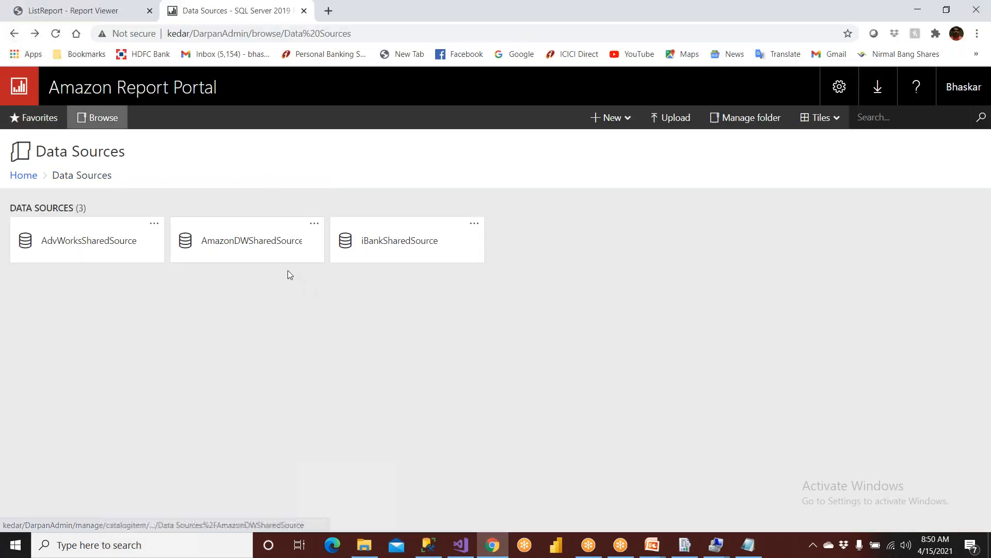
{"action": "left_click", "coordinate": [14, 34]}
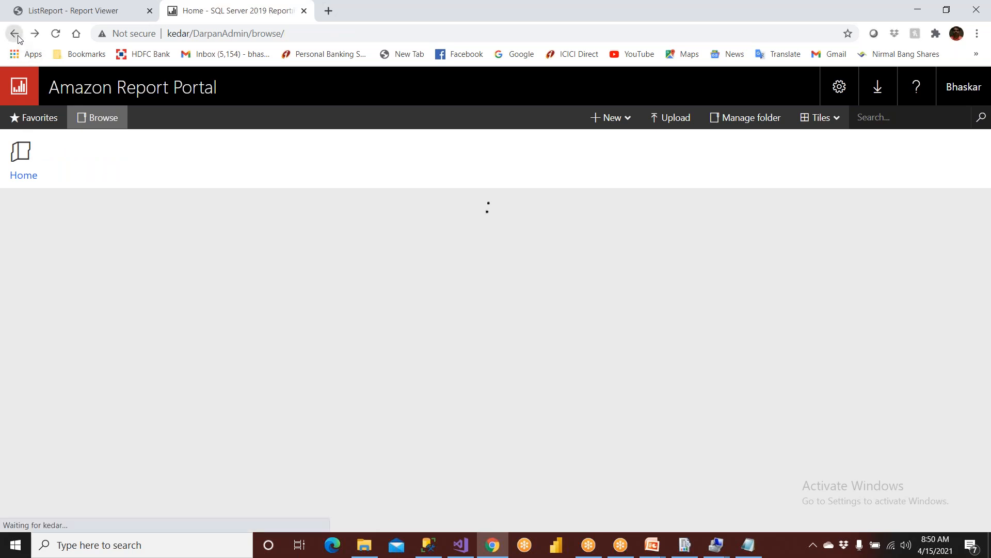
{"action": "left_click", "coordinate": [411, 255]}
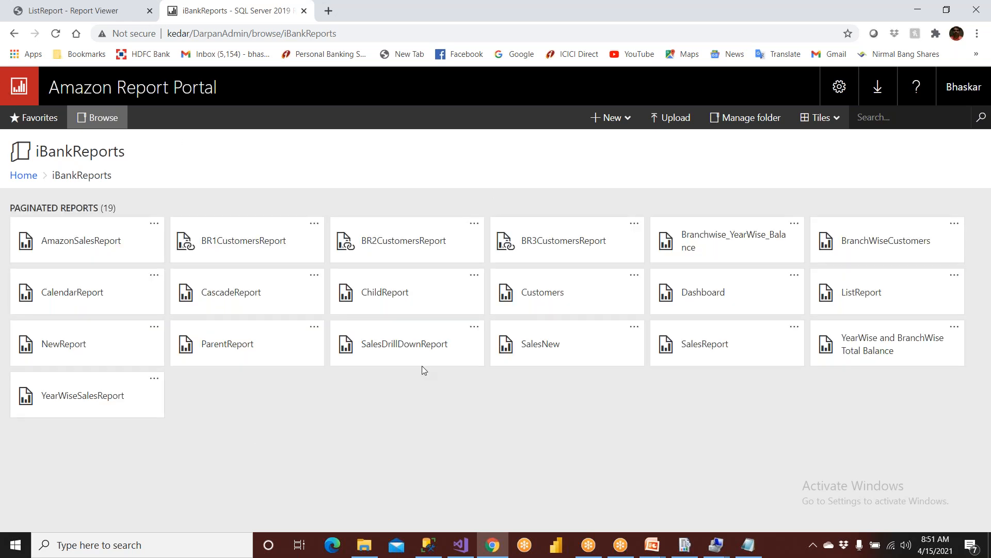
{"action": "left_click", "coordinate": [82, 13]}
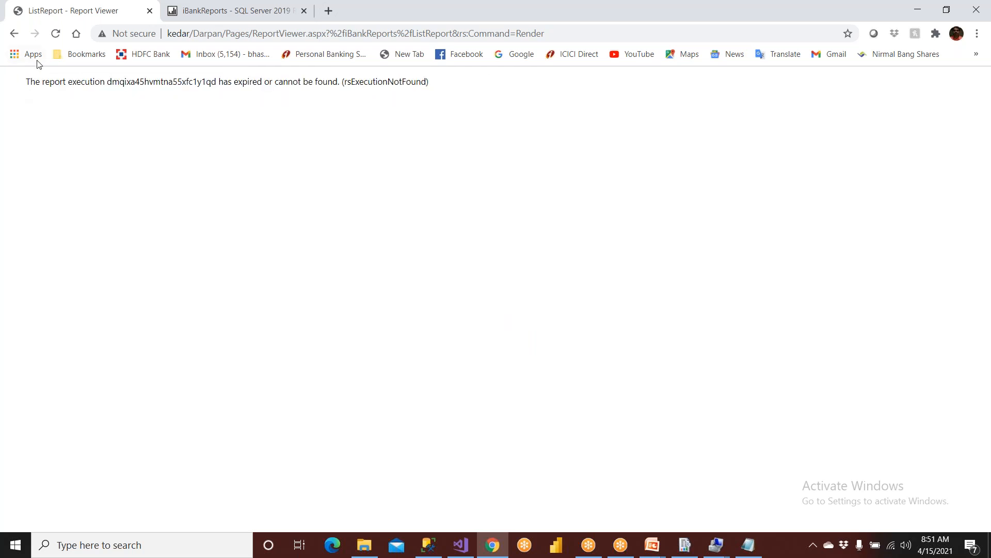
Render NewReport from the report server's iBankReports listing, then go to the portal's Home page.
{"action": "left_click", "coordinate": [15, 35]}
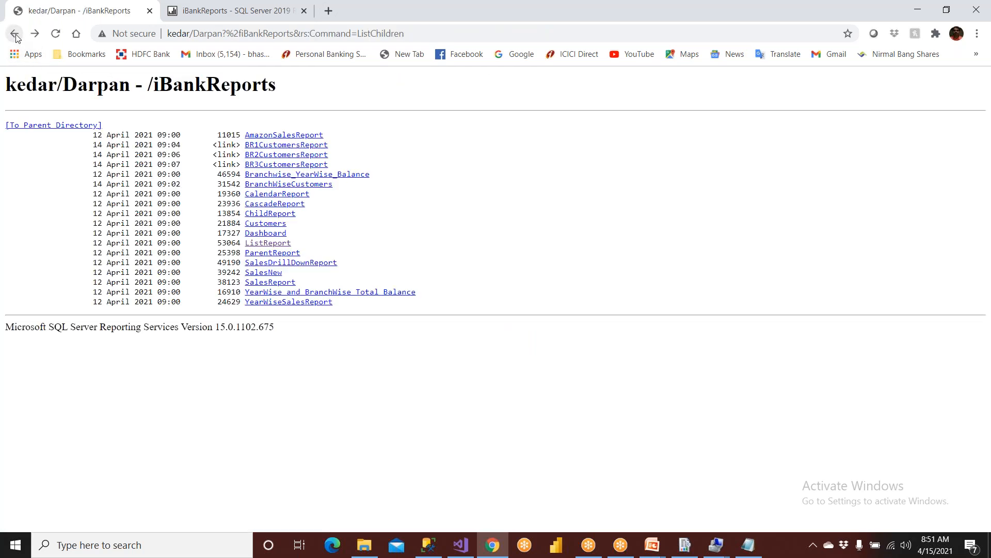
{"action": "left_click", "coordinate": [15, 35]}
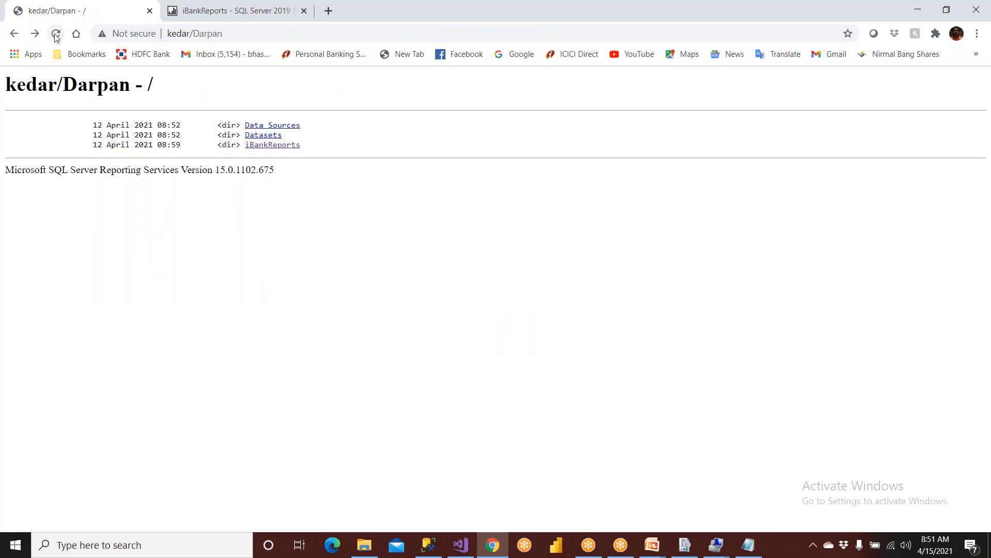
{"action": "left_click", "coordinate": [291, 148]}
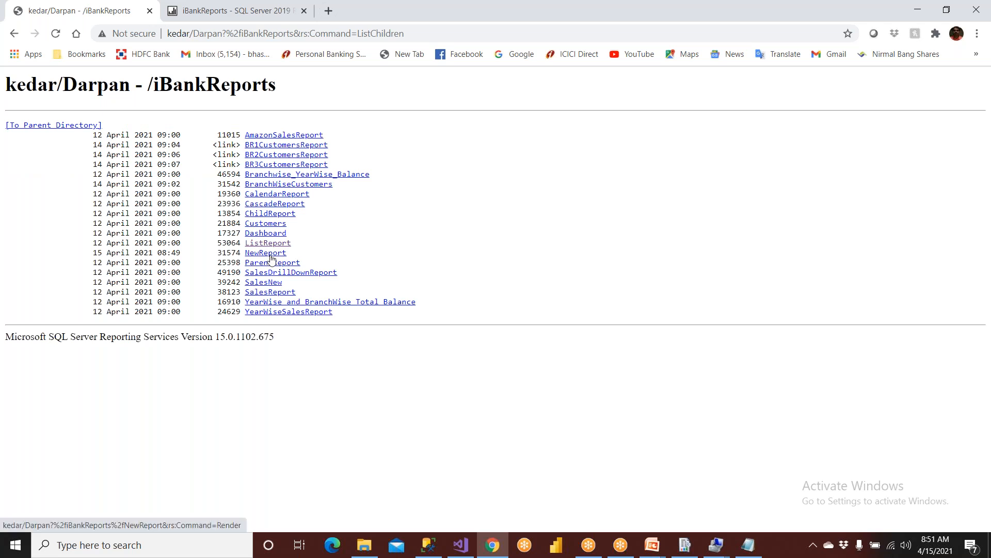
{"action": "left_click", "coordinate": [266, 252]}
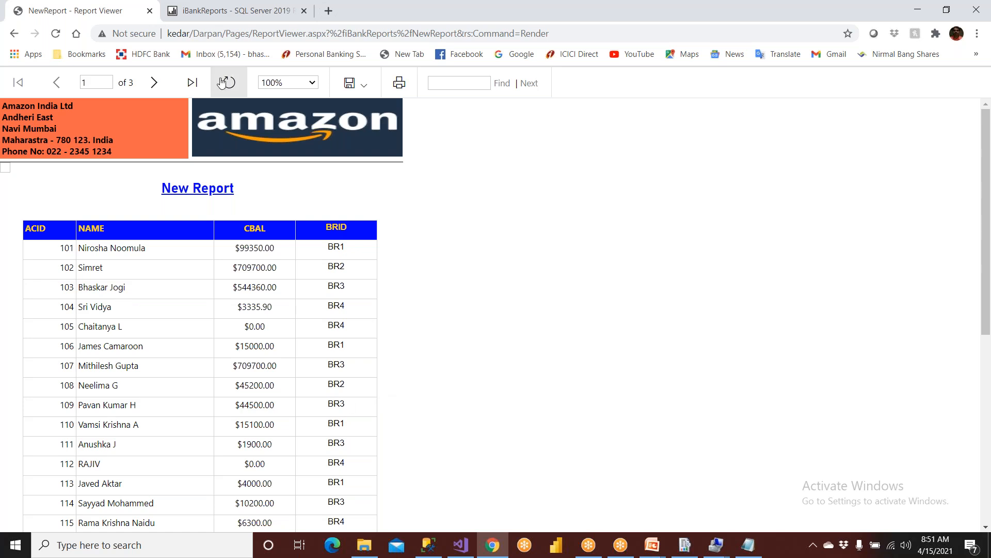
{"action": "left_click", "coordinate": [231, 15]}
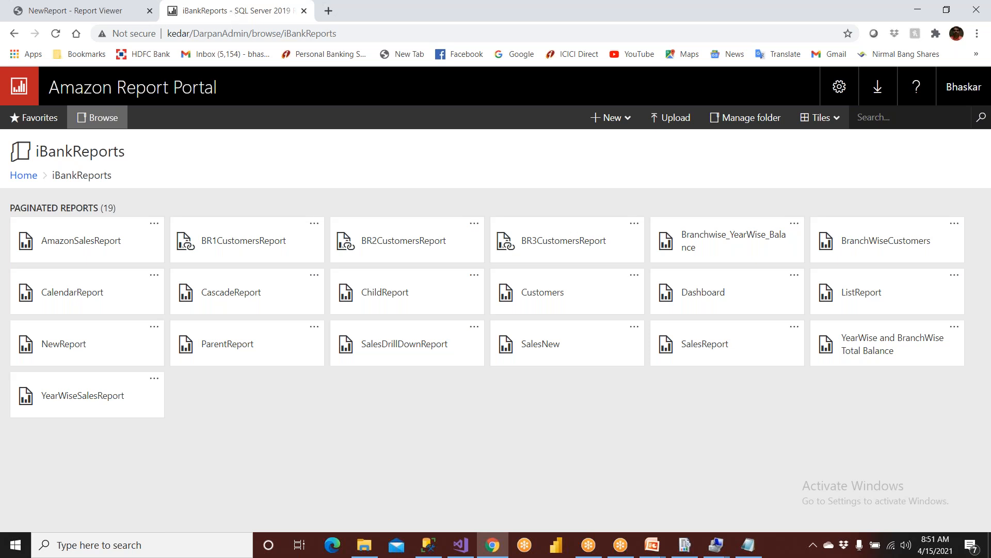
{"action": "left_click", "coordinate": [19, 180]}
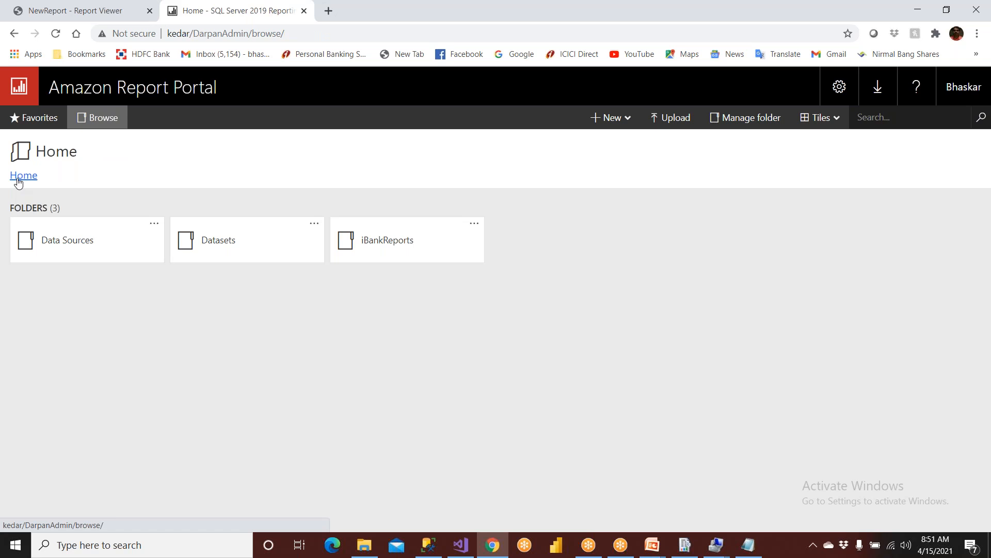
Open iBankSharedSource's Manage page from Data Sources and scroll to its Credentials settings.
{"action": "left_click", "coordinate": [85, 250]}
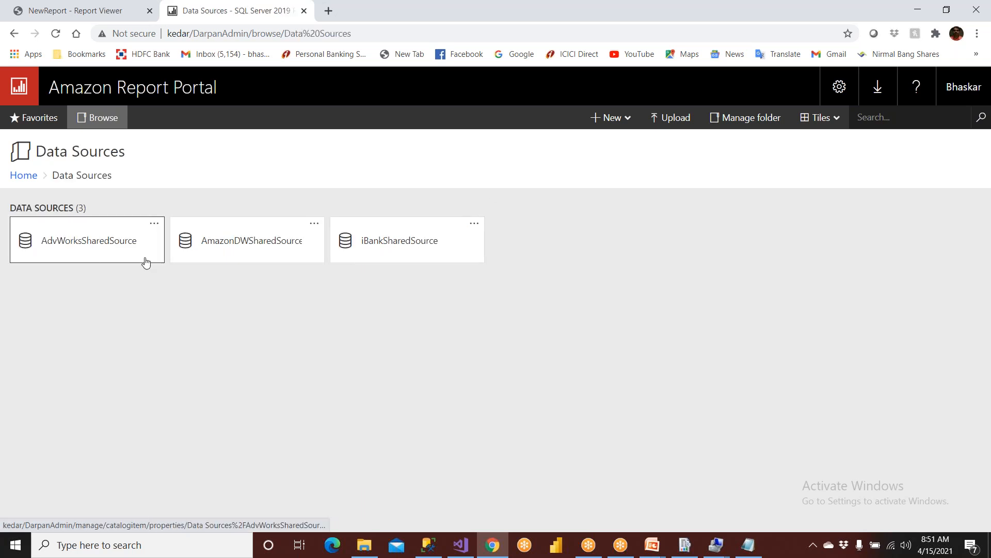
{"action": "left_click", "coordinate": [479, 230]}
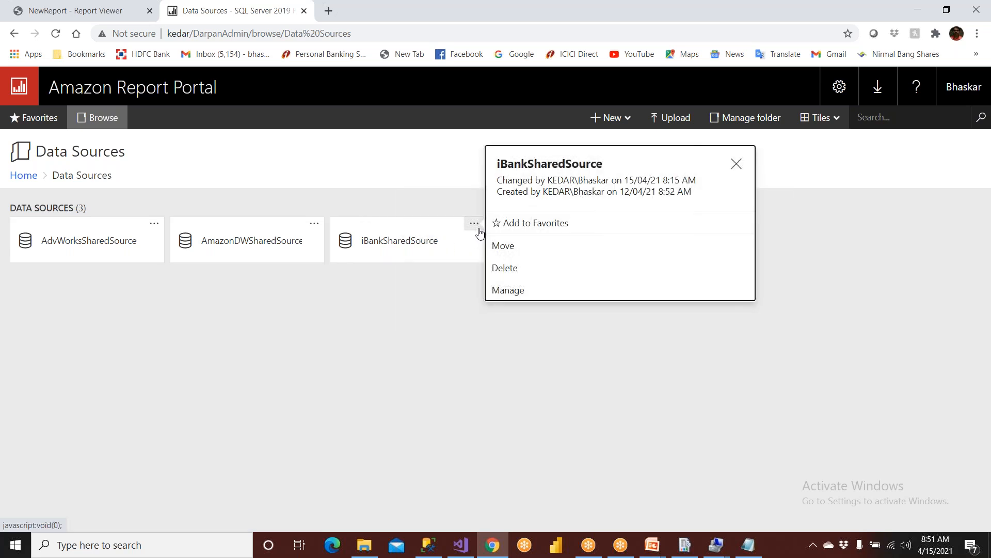
{"action": "left_click", "coordinate": [509, 291]}
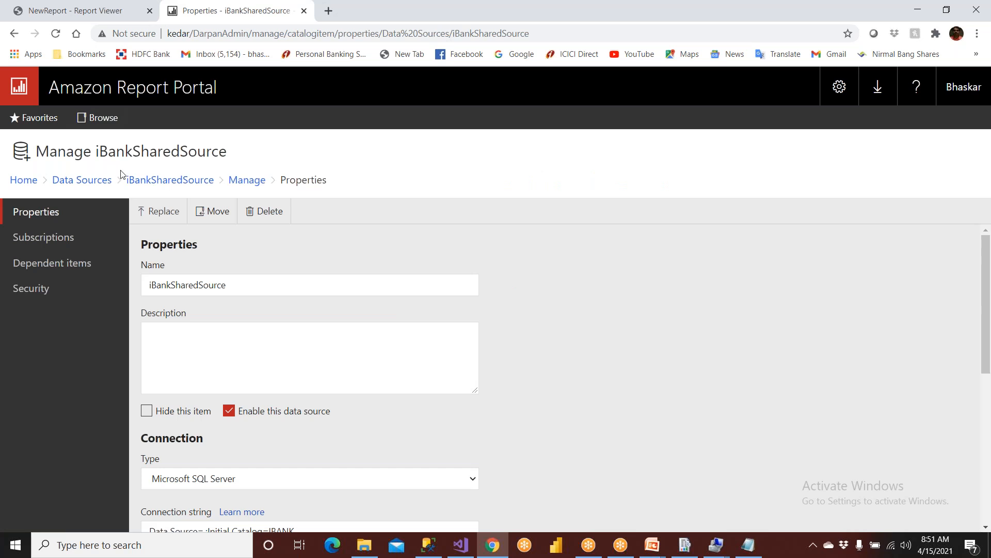
{"action": "left_click", "coordinate": [65, 182]}
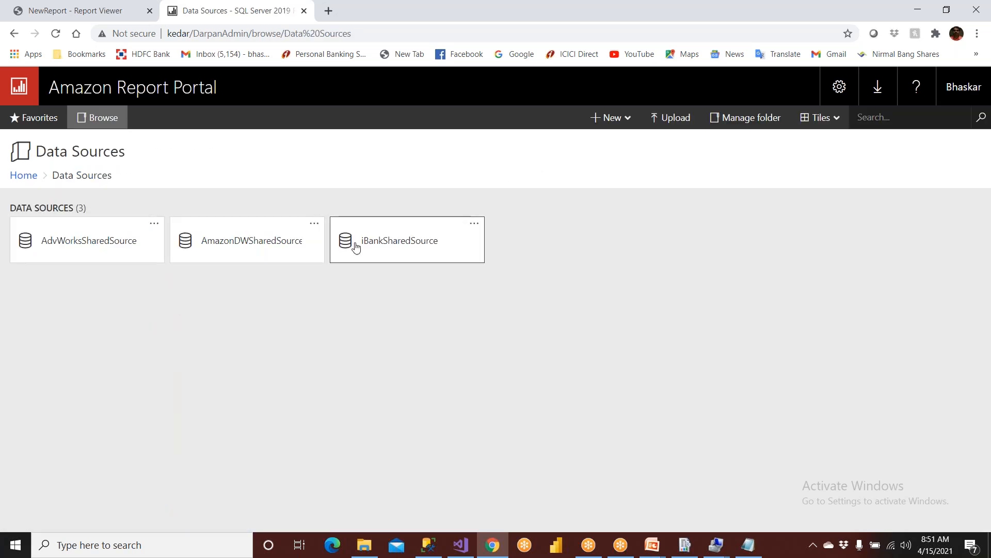
{"action": "left_click", "coordinate": [396, 243]}
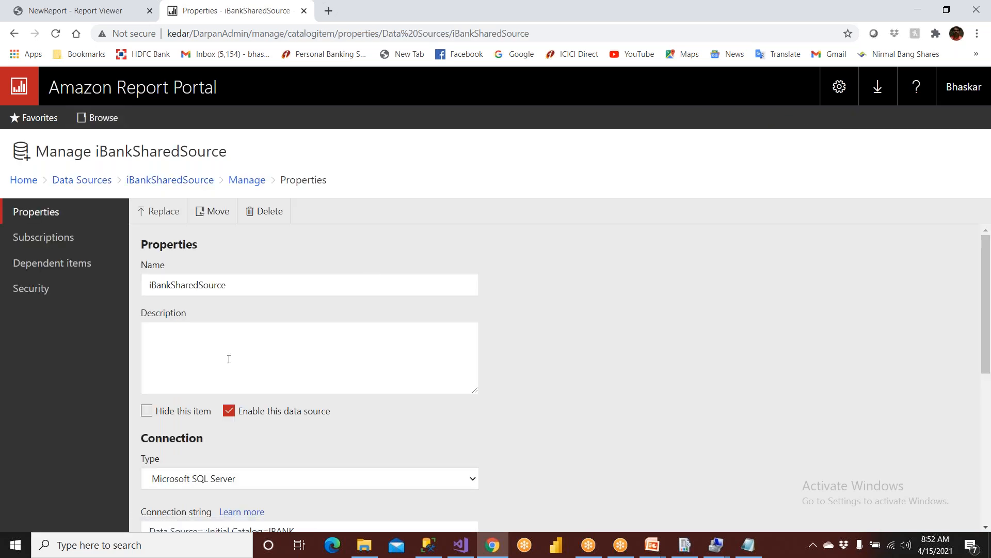
{"action": "scroll", "coordinate": [229, 359], "scroll_direction": "down", "scroll_amount": 7}
{"action": "scroll", "coordinate": [229, 359], "scroll_direction": "down", "scroll_amount": 1}
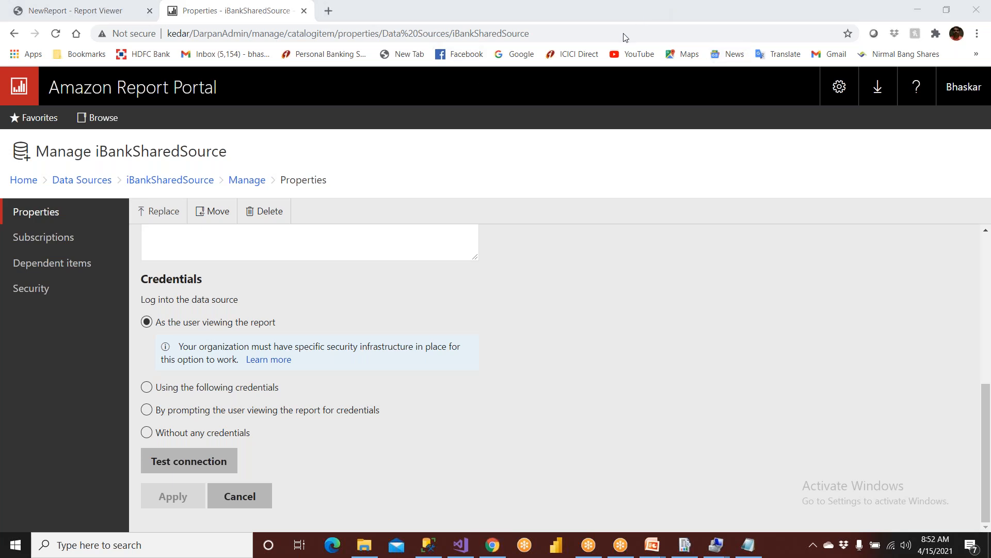
{"action": "key", "text": "ctrl+alt+g"}
{"action": "mouse_move", "coordinate": [605, 269]}
{"action": "left_mouse_down"}
{"action": "mouse_move", "coordinate": [618, 386]}
{"action": "mouse_move", "coordinate": [722, 394]}
{"action": "mouse_move", "coordinate": [611, 258]}
{"action": "left_mouse_up"}
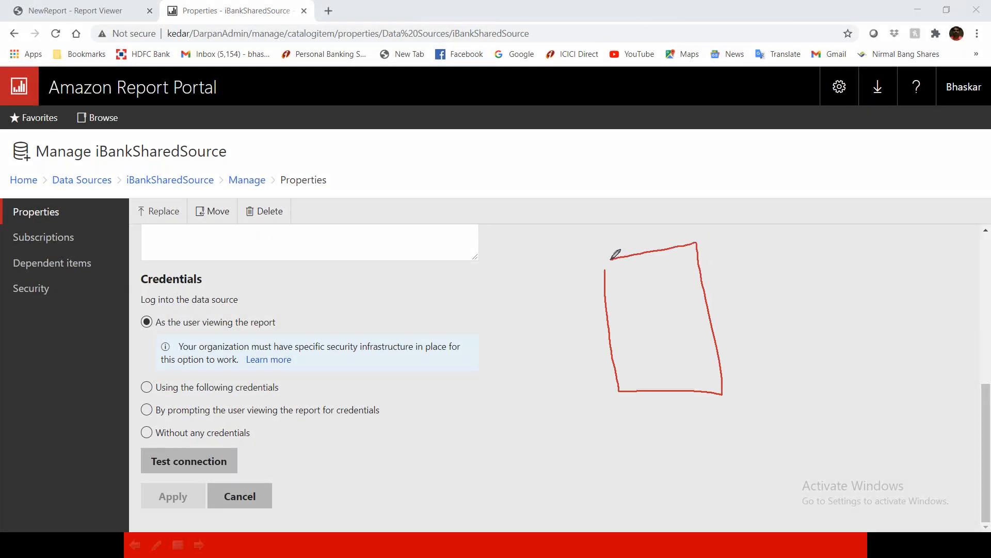
{"action": "left_click", "coordinate": [645, 296]}
{"action": "left_click_drag", "start_coordinate": [629, 290], "coordinate": [632, 315]}
{"action": "mouse_move", "coordinate": [661, 294]}
{"action": "left_mouse_down"}
{"action": "mouse_move", "coordinate": [665, 319]}
{"action": "mouse_move", "coordinate": [669, 309]}
{"action": "mouse_move", "coordinate": [681, 321]}
{"action": "mouse_move", "coordinate": [684, 310]}
{"action": "left_mouse_up"}
{"action": "mouse_move", "coordinate": [853, 271]}
{"action": "left_mouse_down"}
{"action": "mouse_move", "coordinate": [857, 328]}
{"action": "mouse_move", "coordinate": [919, 261]}
{"action": "mouse_move", "coordinate": [856, 271]}
{"action": "left_mouse_up"}
{"action": "mouse_move", "coordinate": [874, 310]}
{"action": "left_mouse_down"}
{"action": "mouse_move", "coordinate": [875, 300]}
{"action": "mouse_move", "coordinate": [886, 318]}
{"action": "mouse_move", "coordinate": [907, 316]}
{"action": "left_mouse_up"}
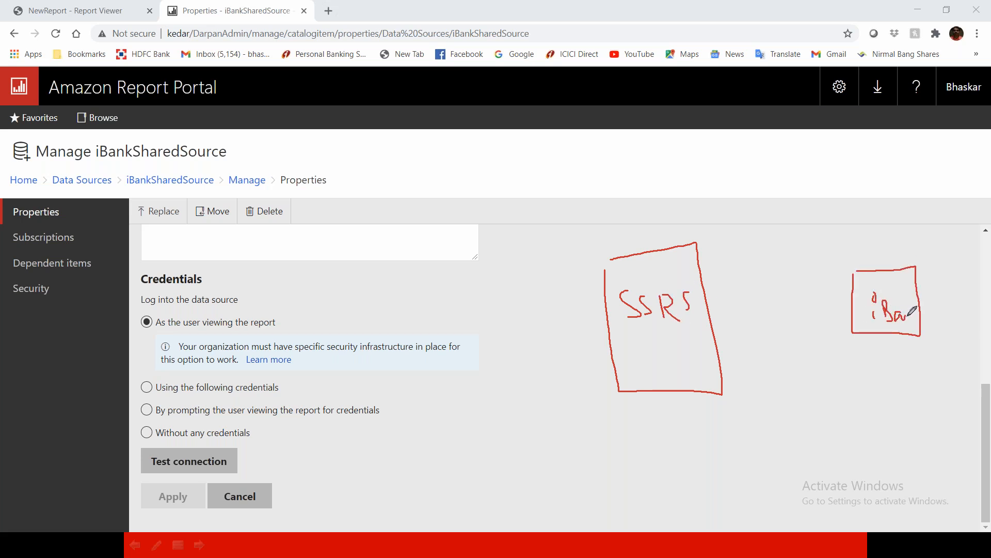
{"action": "left_click", "coordinate": [695, 324]}
{"action": "mouse_move", "coordinate": [695, 324]}
{"action": "left_mouse_down"}
{"action": "mouse_move", "coordinate": [845, 308]}
{"action": "mouse_move", "coordinate": [841, 329]}
{"action": "left_mouse_up"}
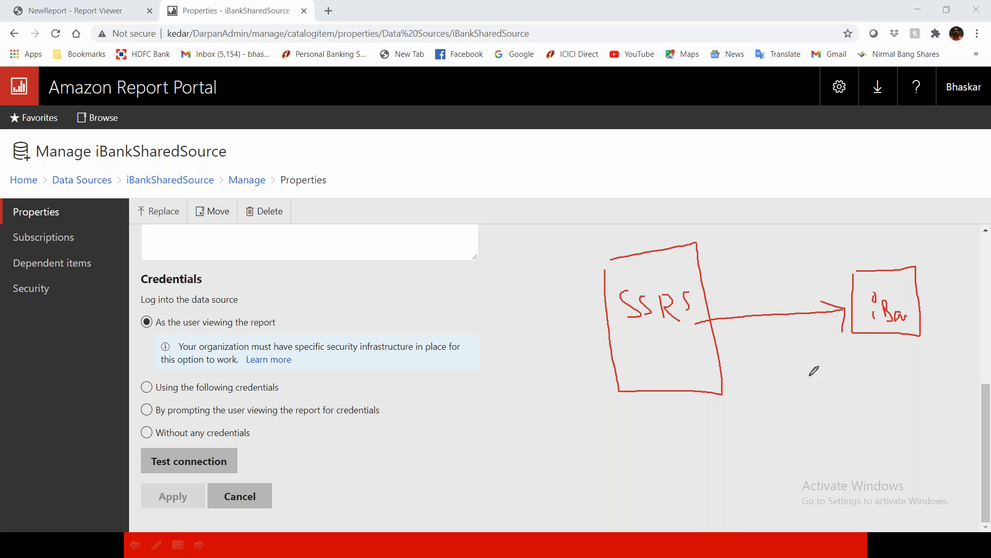
{"action": "mouse_move", "coordinate": [839, 240]}
{"action": "left_mouse_down"}
{"action": "mouse_move", "coordinate": [977, 380]}
{"action": "mouse_move", "coordinate": [968, 289]}
{"action": "mouse_move", "coordinate": [848, 228]}
{"action": "left_mouse_up"}
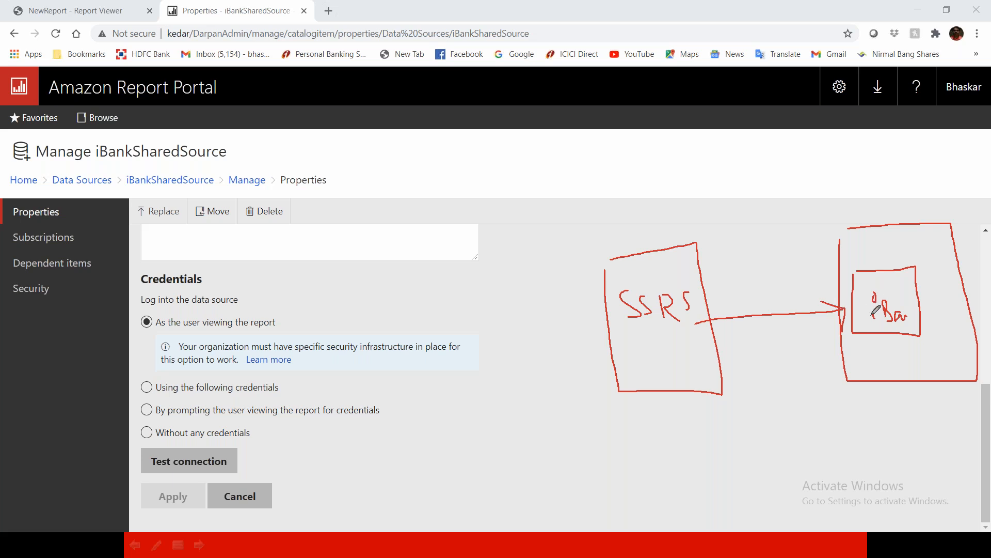
{"action": "mouse_move", "coordinate": [868, 320]}
{"action": "left_mouse_down"}
{"action": "mouse_move", "coordinate": [640, 358]}
{"action": "mouse_move", "coordinate": [648, 371]}
{"action": "left_mouse_up"}
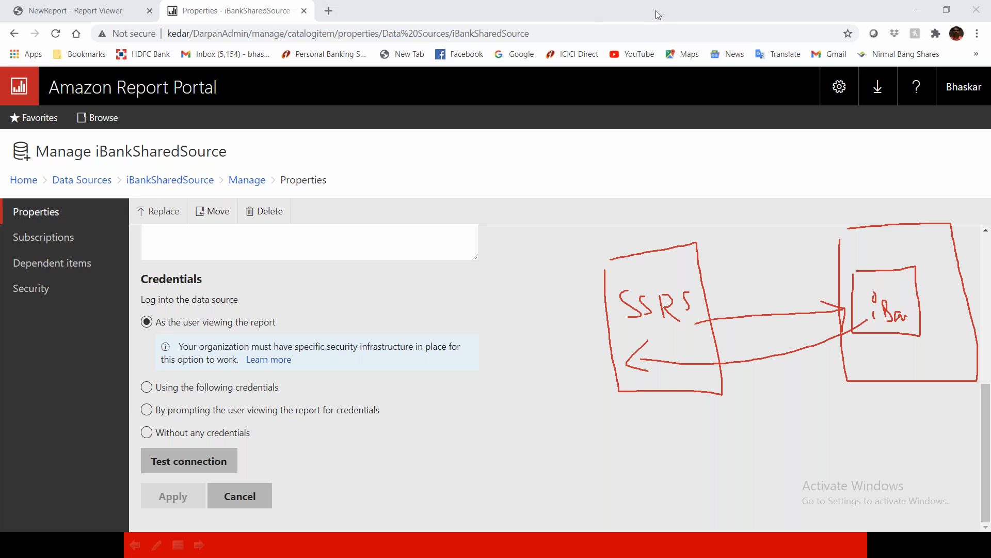
Switch iBankSharedSource to 'Using the following credentials' with Windows user name and password.
{"action": "left_click", "coordinate": [640, 92]}
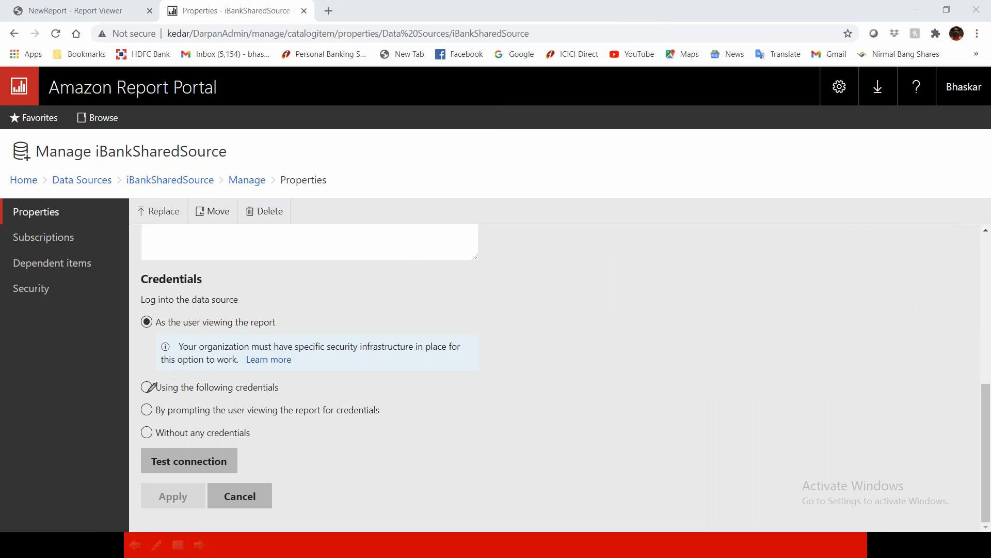
{"action": "mouse_move", "coordinate": [292, 376]}
{"action": "left_mouse_down"}
{"action": "mouse_move", "coordinate": [143, 368]}
{"action": "mouse_move", "coordinate": [144, 390]}
{"action": "mouse_move", "coordinate": [235, 397]}
{"action": "mouse_move", "coordinate": [291, 389]}
{"action": "mouse_move", "coordinate": [299, 376]}
{"action": "left_mouse_up"}
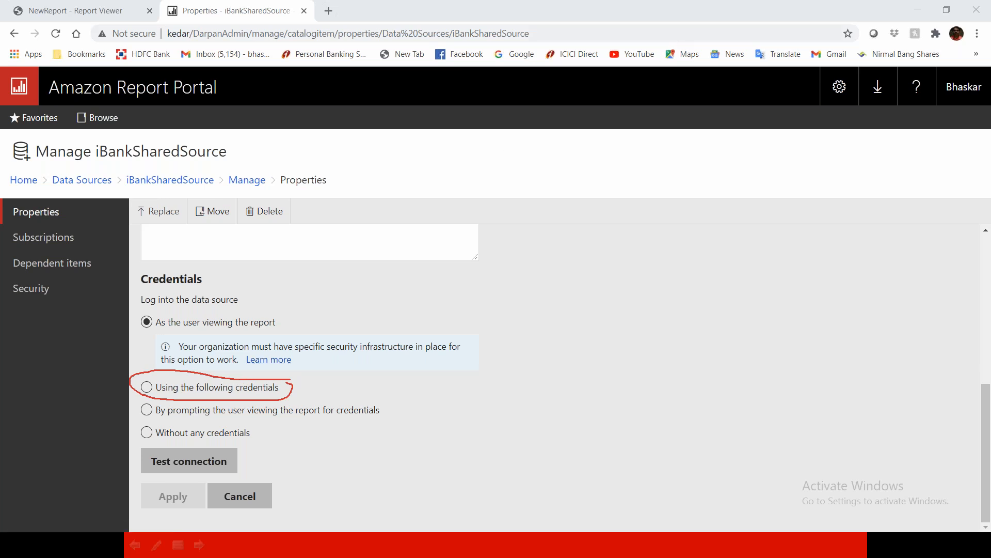
{"action": "left_click", "coordinate": [146, 388]}
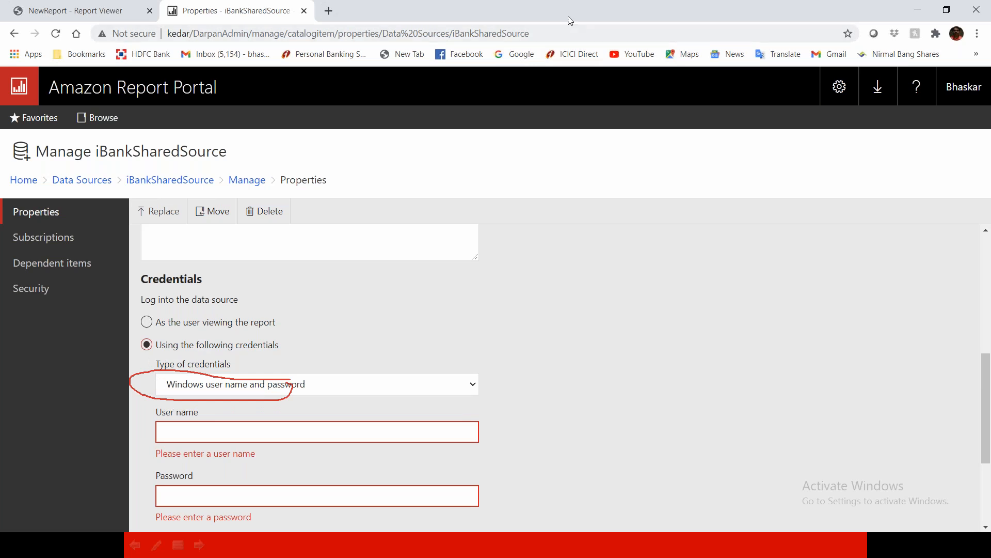
Enter the admin account name from the note as the user name, and type its password.
{"action": "left_click", "coordinate": [649, 97]}
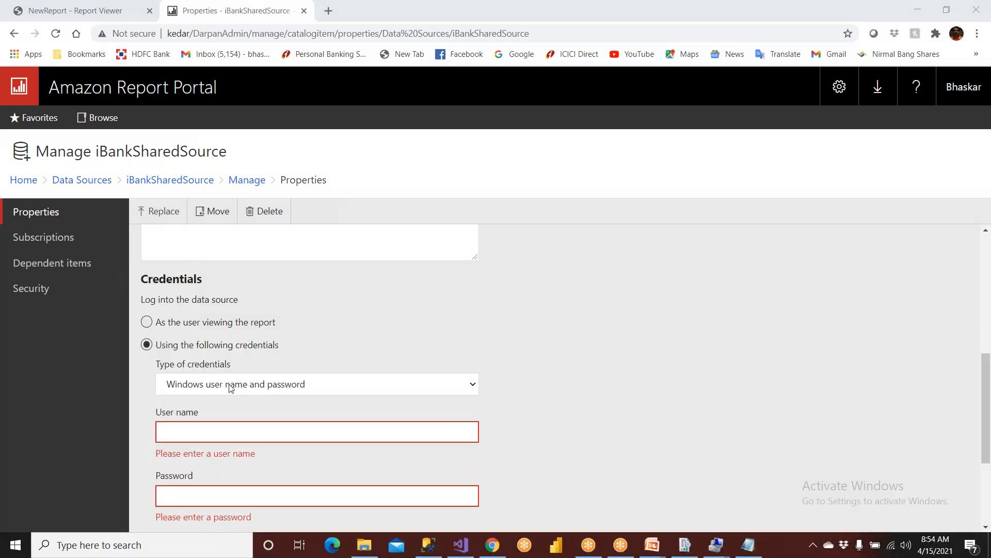
{"action": "left_click", "coordinate": [395, 432]}
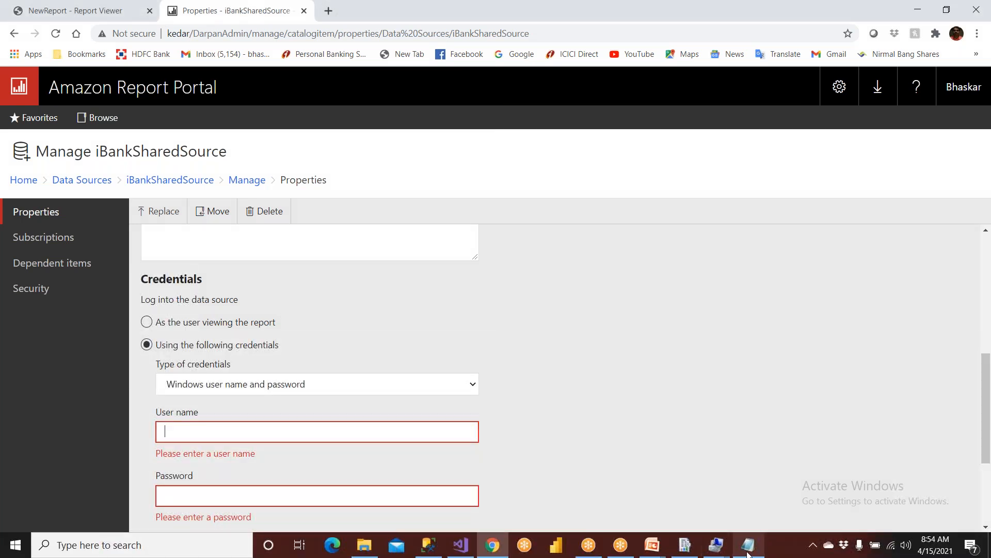
{"action": "left_click", "coordinate": [748, 545]}
{"action": "left_click_drag", "start_coordinate": [295, 152], "coordinate": [297, 154]}
{"action": "key", "text": "ctrl+c"}
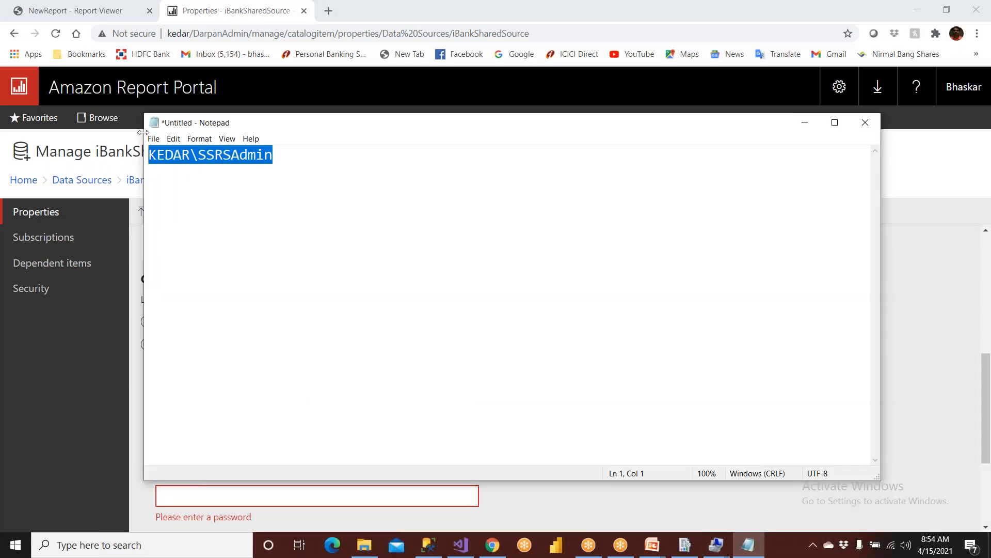
{"action": "left_click", "coordinate": [923, 316]}
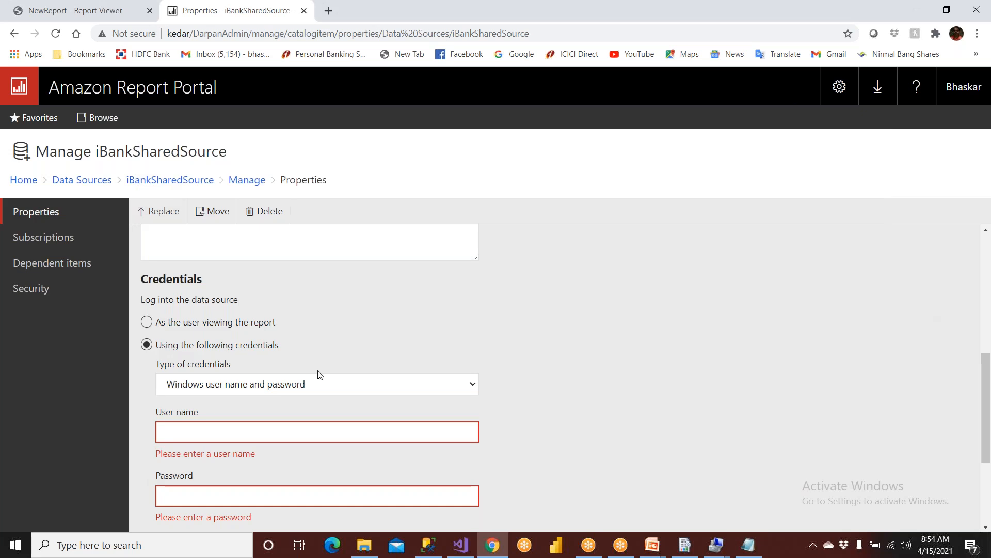
{"action": "left_click", "coordinate": [257, 433]}
{"action": "key", "text": "ctrl+v"}
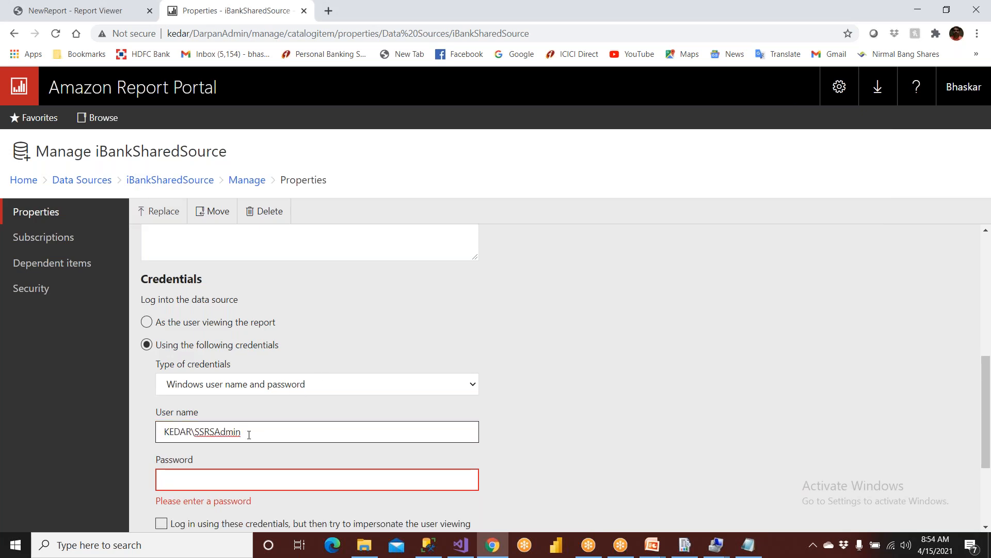
{"action": "left_click", "coordinate": [232, 477]}
{"action": "type", "text": "•••••••"}
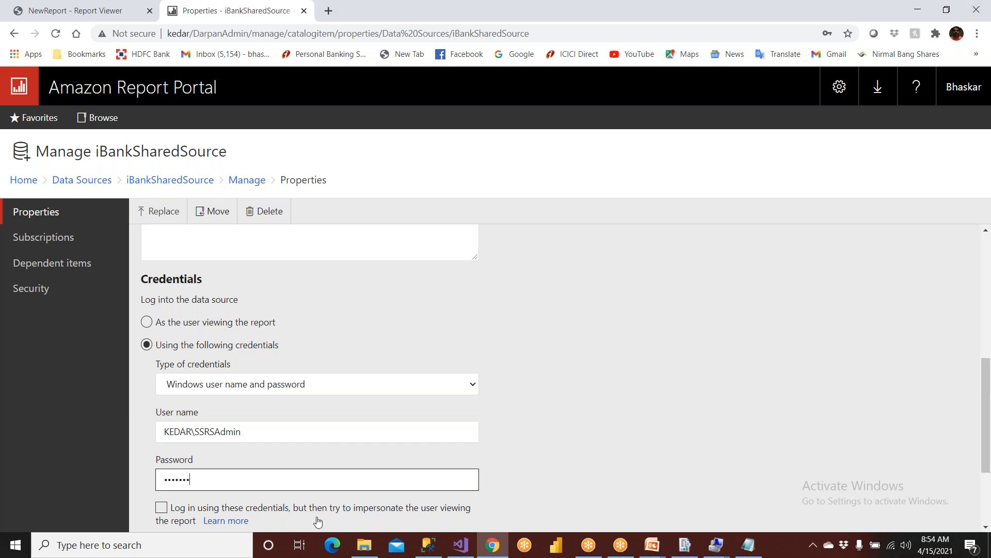
Test the stored credentials' connection and apply the data source changes.
{"action": "scroll", "coordinate": [325, 519], "scroll_direction": "down", "scroll_amount": 3}
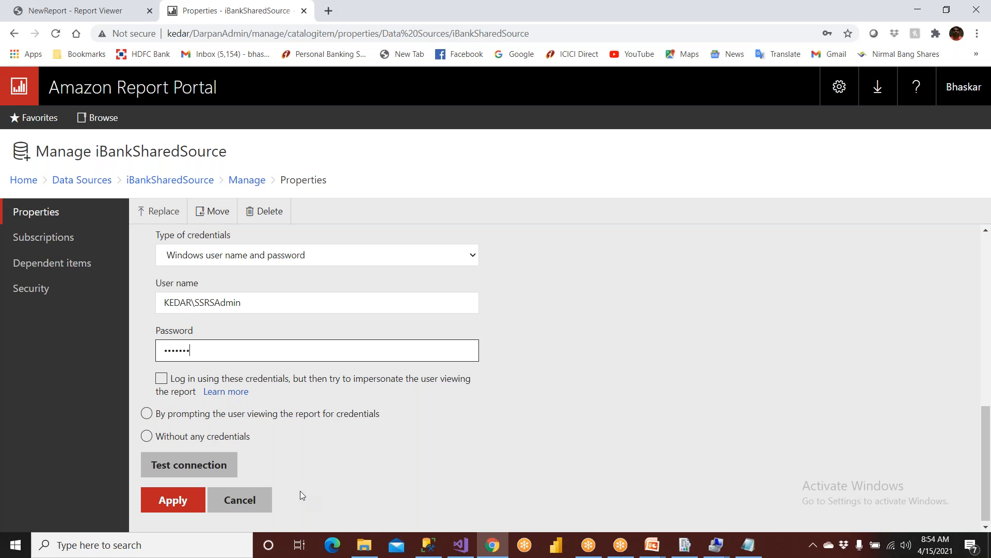
{"action": "left_click", "coordinate": [189, 464]}
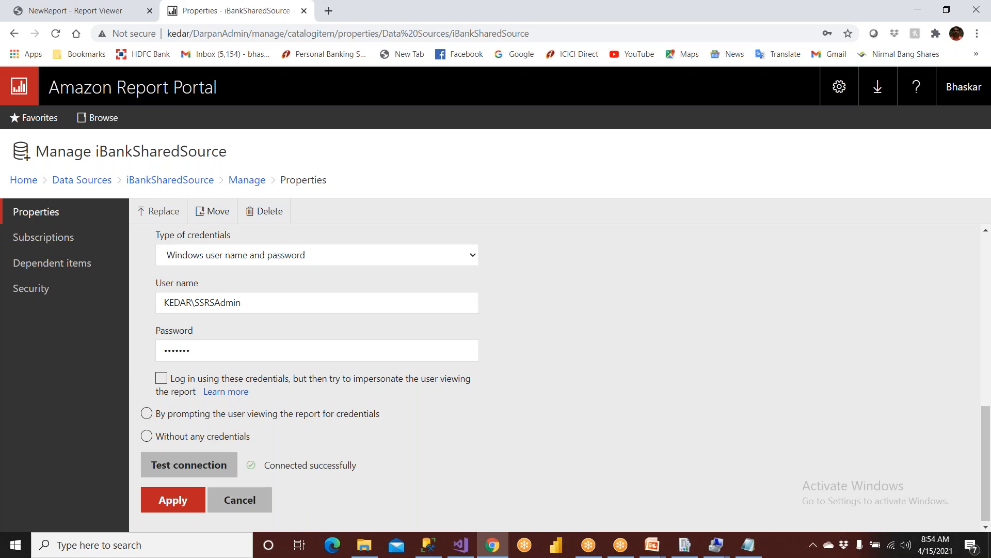
{"action": "left_click", "coordinate": [184, 502]}
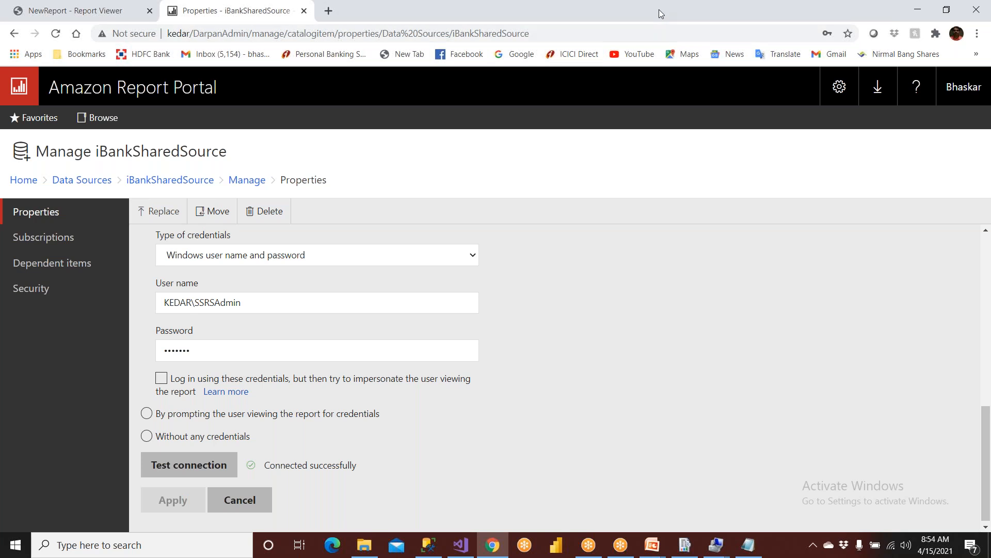
{"action": "key", "text": "ctrl+shift+d"}
Sketch the report server box with an arrow to the SQL database server box.
{"action": "left_click_drag", "start_coordinate": [600, 239], "coordinate": [599, 249]}
{"action": "mouse_move", "coordinate": [601, 355]}
{"action": "left_mouse_down"}
{"action": "mouse_move", "coordinate": [713, 368]}
{"action": "mouse_move", "coordinate": [652, 248]}
{"action": "mouse_move", "coordinate": [599, 240]}
{"action": "left_mouse_up"}
{"action": "mouse_move", "coordinate": [860, 230]}
{"action": "left_mouse_down"}
{"action": "mouse_move", "coordinate": [856, 368]}
{"action": "mouse_move", "coordinate": [950, 225]}
{"action": "mouse_move", "coordinate": [848, 224]}
{"action": "left_mouse_up"}
{"action": "mouse_move", "coordinate": [888, 270]}
{"action": "left_mouse_down"}
{"action": "mouse_move", "coordinate": [886, 310]}
{"action": "mouse_move", "coordinate": [907, 319]}
{"action": "mouse_move", "coordinate": [886, 274]}
{"action": "left_mouse_up"}
{"action": "mouse_move", "coordinate": [654, 331]}
{"action": "left_mouse_down"}
{"action": "mouse_move", "coordinate": [686, 291]}
{"action": "mouse_move", "coordinate": [799, 278]}
{"action": "mouse_move", "coordinate": [859, 312]}
{"action": "left_mouse_up"}
{"action": "left_click_drag", "start_coordinate": [836, 309], "coordinate": [865, 303]}
{"action": "mouse_move", "coordinate": [880, 373]}
{"action": "left_mouse_down"}
{"action": "mouse_move", "coordinate": [866, 396]}
{"action": "mouse_move", "coordinate": [899, 388]}
{"action": "mouse_move", "coordinate": [885, 383]}
{"action": "left_mouse_up"}
{"action": "mouse_move", "coordinate": [890, 376]}
{"action": "left_mouse_down"}
{"action": "mouse_move", "coordinate": [889, 397]}
{"action": "mouse_move", "coordinate": [912, 392]}
{"action": "left_mouse_up"}
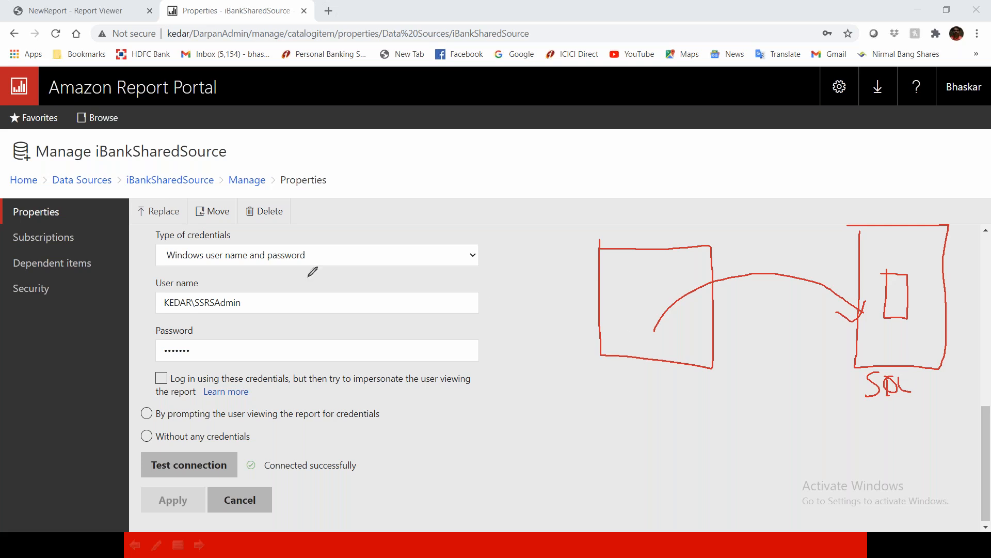
Mark the user name and password fields, then bring SQL Server Management Studio forward.
{"action": "left_click_drag", "start_coordinate": [262, 303], "coordinate": [293, 288]}
{"action": "left_click_drag", "start_coordinate": [208, 355], "coordinate": [243, 348]}
{"action": "left_click_drag", "start_coordinate": [257, 296], "coordinate": [265, 339]}
{"action": "key", "text": "super"}
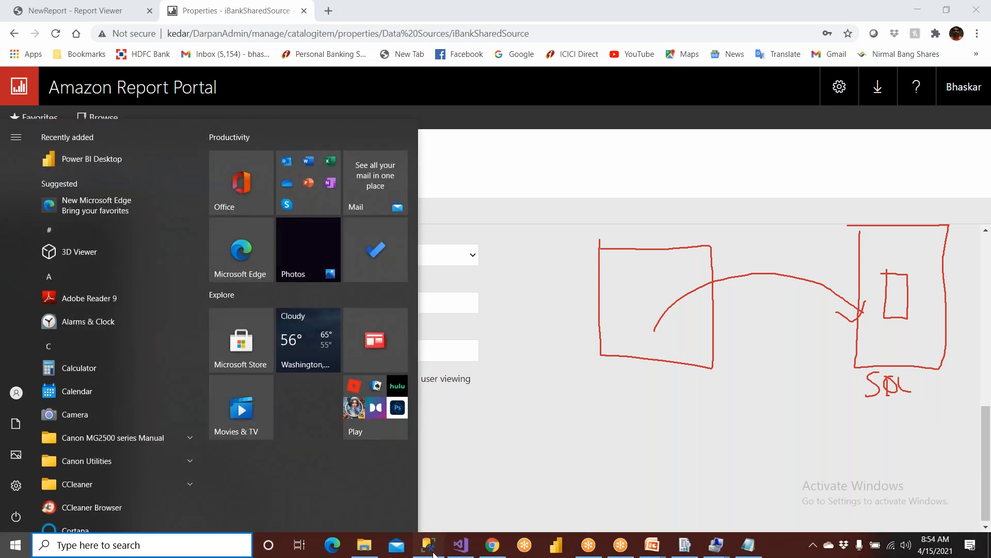
{"action": "left_click", "coordinate": [419, 541]}
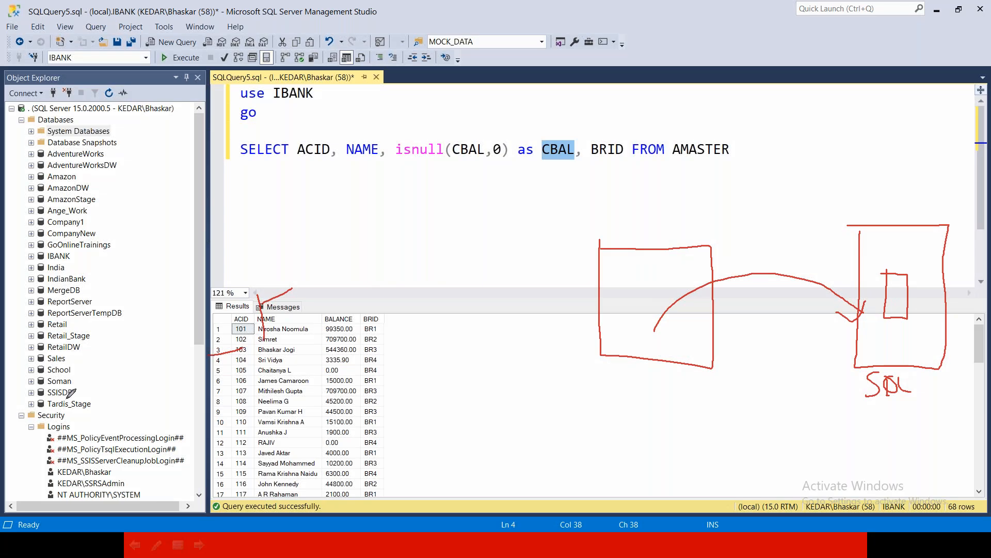
{"action": "mouse_move", "coordinate": [55, 480]}
{"action": "left_mouse_down"}
{"action": "mouse_move", "coordinate": [136, 482]}
{"action": "mouse_move", "coordinate": [48, 474]}
{"action": "left_mouse_up"}
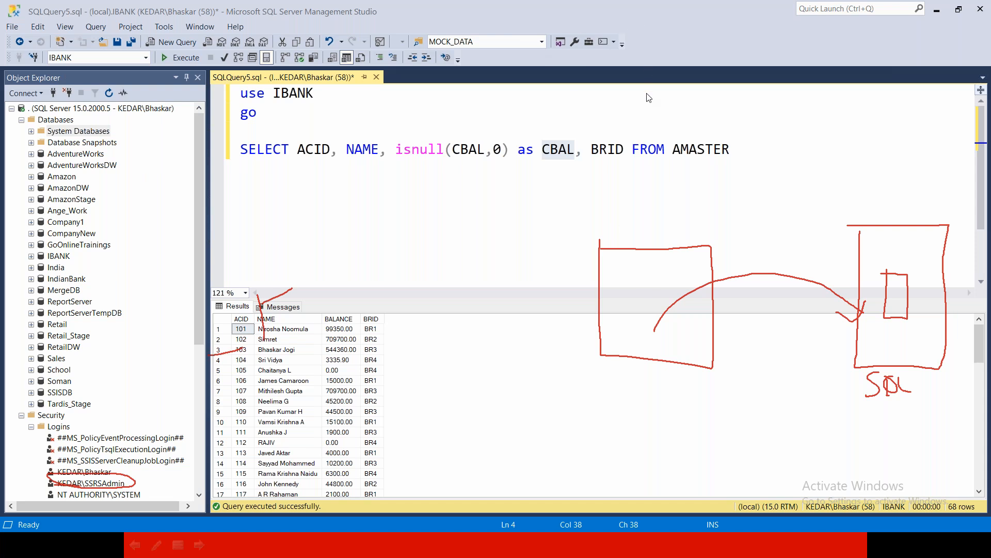
{"action": "key", "text": "Escape"}
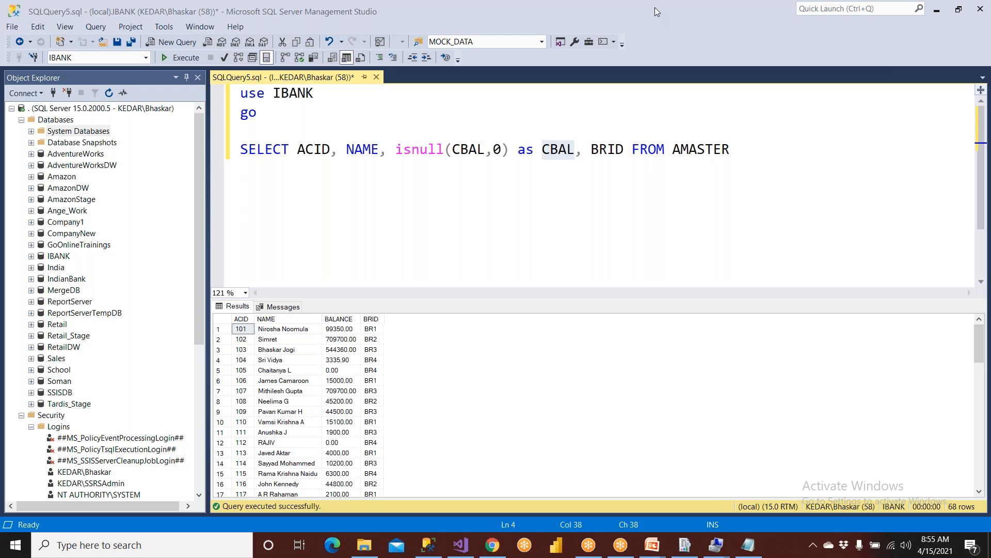
{"action": "left_click", "coordinate": [636, 39]}
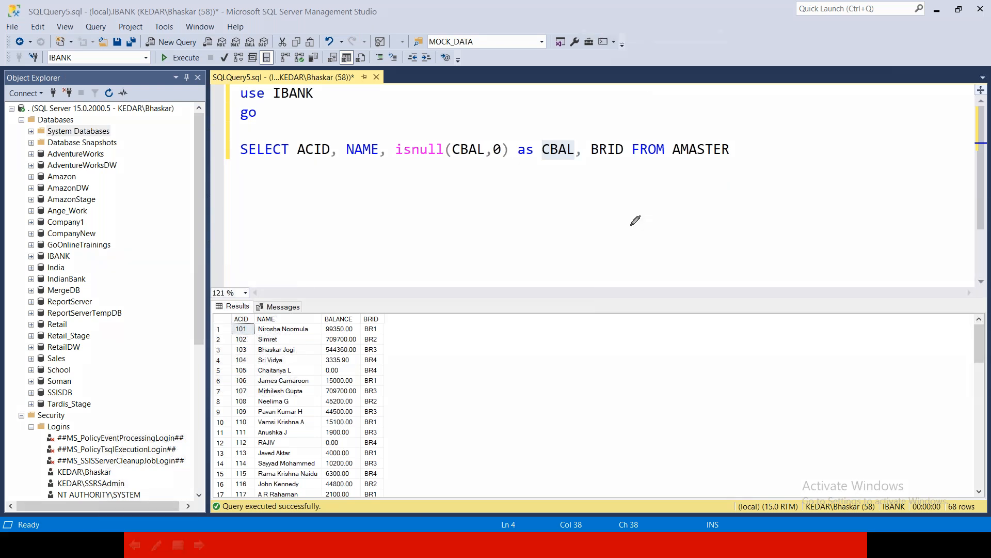
{"action": "mouse_move", "coordinate": [642, 195]}
{"action": "left_mouse_down"}
{"action": "mouse_move", "coordinate": [721, 354]}
{"action": "mouse_move", "coordinate": [714, 199]}
{"action": "mouse_move", "coordinate": [646, 198]}
{"action": "left_mouse_up"}
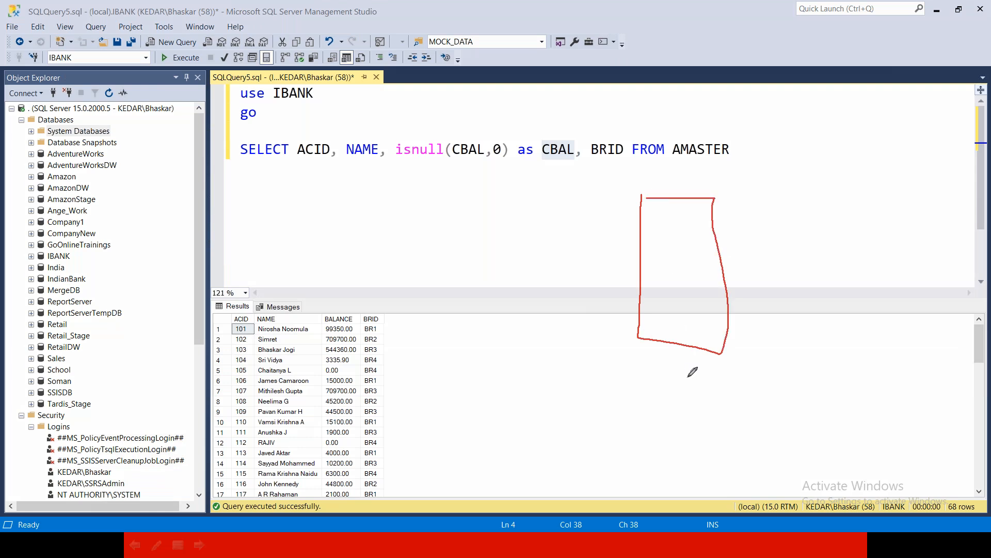
{"action": "mouse_move", "coordinate": [832, 217]}
{"action": "left_mouse_down"}
{"action": "mouse_move", "coordinate": [898, 340]}
{"action": "mouse_move", "coordinate": [903, 219]}
{"action": "mouse_move", "coordinate": [843, 215]}
{"action": "left_mouse_up"}
{"action": "mouse_move", "coordinate": [873, 354]}
{"action": "left_mouse_down"}
{"action": "mouse_move", "coordinate": [894, 413]}
{"action": "mouse_move", "coordinate": [865, 418]}
{"action": "left_mouse_up"}
{"action": "left_click_drag", "start_coordinate": [874, 406], "coordinate": [906, 408]}
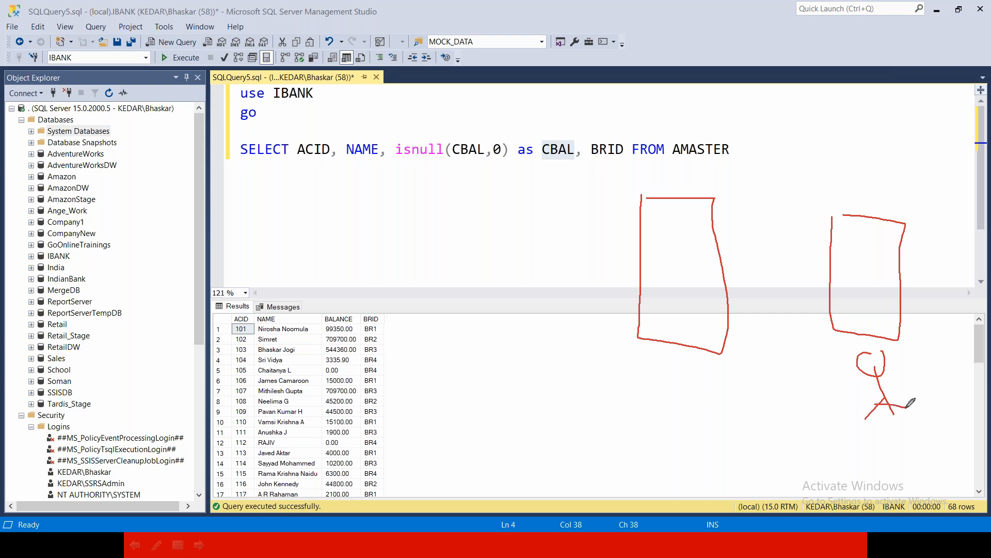
{"action": "mouse_move", "coordinate": [702, 370]}
{"action": "left_mouse_down"}
{"action": "mouse_move", "coordinate": [708, 426]}
{"action": "mouse_move", "coordinate": [694, 432]}
{"action": "left_mouse_up"}
{"action": "left_click_drag", "start_coordinate": [696, 419], "coordinate": [720, 442]}
{"action": "mouse_move", "coordinate": [720, 387]}
{"action": "left_mouse_down"}
{"action": "mouse_move", "coordinate": [824, 366]}
{"action": "mouse_move", "coordinate": [829, 379]}
{"action": "left_mouse_up"}
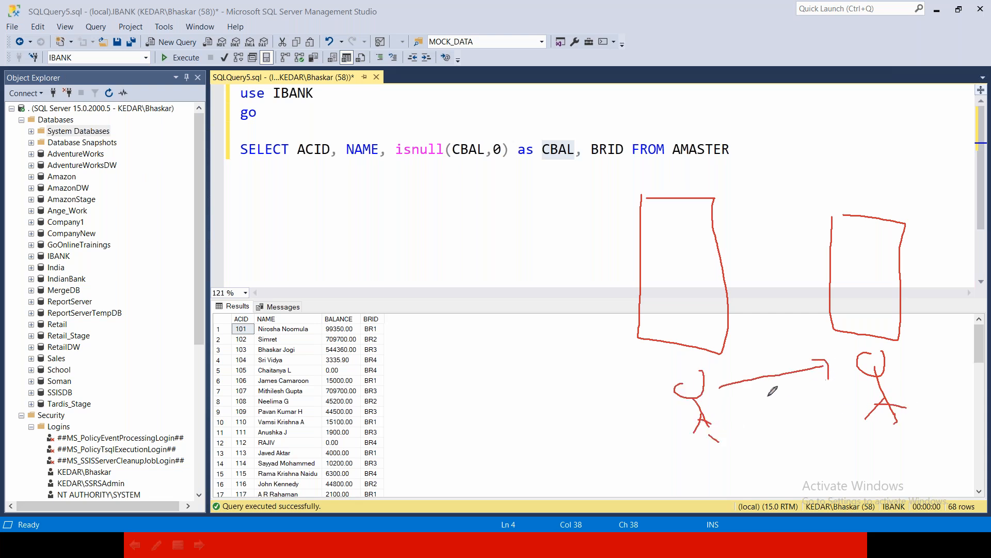
{"action": "mouse_move", "coordinate": [762, 397]}
{"action": "left_mouse_down"}
{"action": "mouse_move", "coordinate": [785, 416]}
{"action": "mouse_move", "coordinate": [765, 422]}
{"action": "mouse_move", "coordinate": [786, 426]}
{"action": "mouse_move", "coordinate": [769, 417]}
{"action": "mouse_move", "coordinate": [781, 411]}
{"action": "left_mouse_up"}
{"action": "mouse_move", "coordinate": [901, 364]}
{"action": "left_mouse_down"}
{"action": "mouse_move", "coordinate": [890, 376]}
{"action": "mouse_move", "coordinate": [864, 323]}
{"action": "left_mouse_up"}
{"action": "left_click_drag", "start_coordinate": [856, 315], "coordinate": [866, 334]}
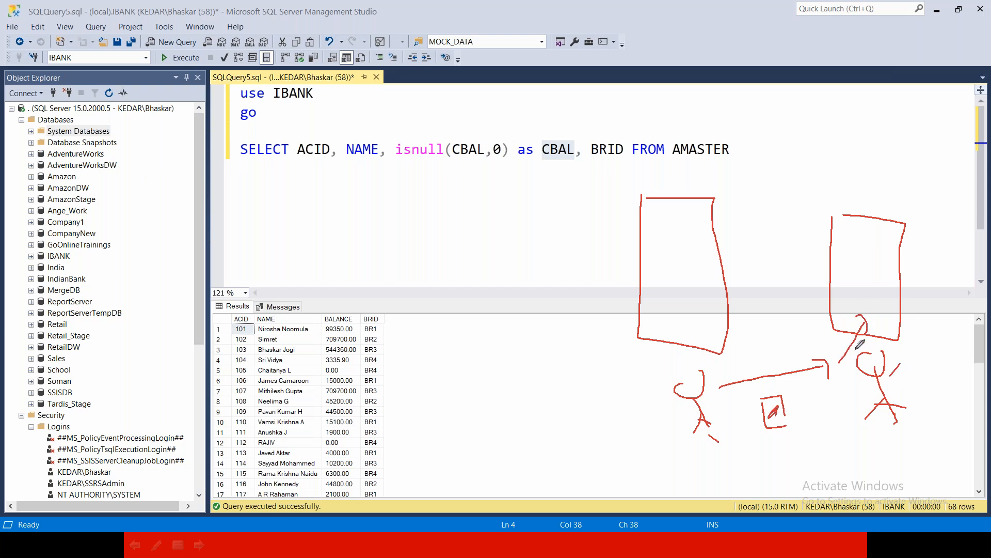
{"action": "mouse_move", "coordinate": [666, 251]}
{"action": "left_mouse_down"}
{"action": "mouse_move", "coordinate": [666, 279]}
{"action": "mouse_move", "coordinate": [668, 251]}
{"action": "mouse_move", "coordinate": [728, 268]}
{"action": "mouse_move", "coordinate": [821, 263]}
{"action": "mouse_move", "coordinate": [828, 275]}
{"action": "left_mouse_up"}
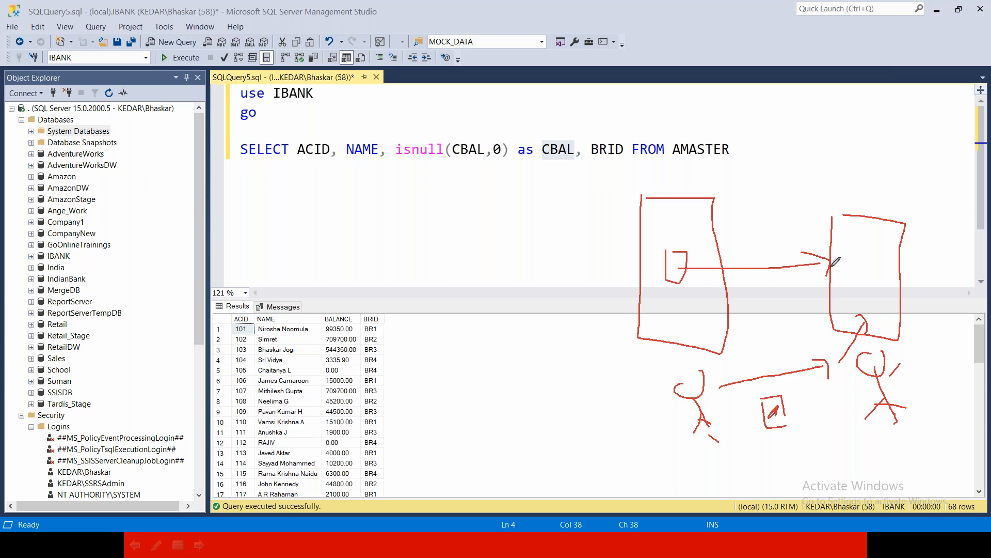
{"action": "left_click_drag", "start_coordinate": [857, 243], "coordinate": [883, 227]}
{"action": "key", "text": "Escape"}
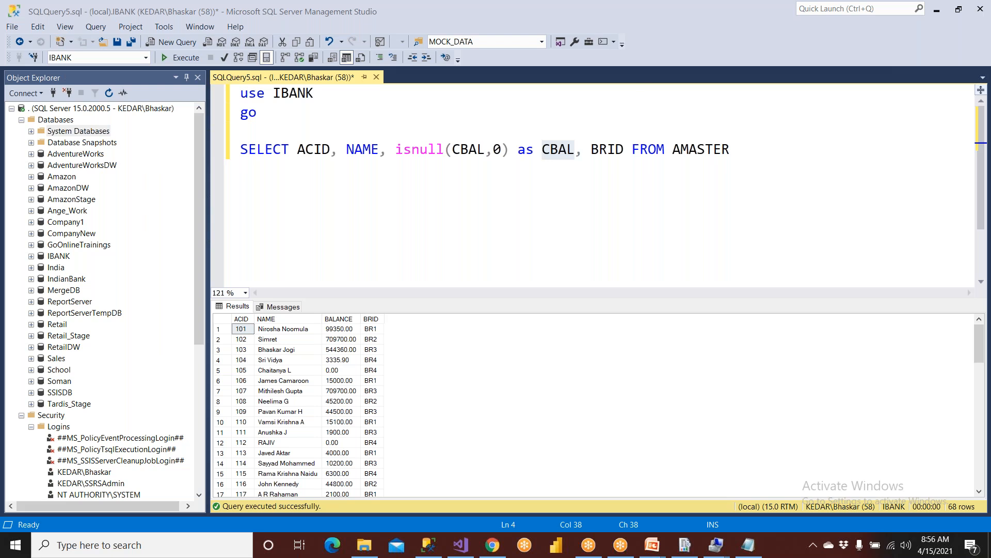
Go from the data source page to Home and open the Data Sources folder.
{"action": "left_click", "coordinate": [492, 544]}
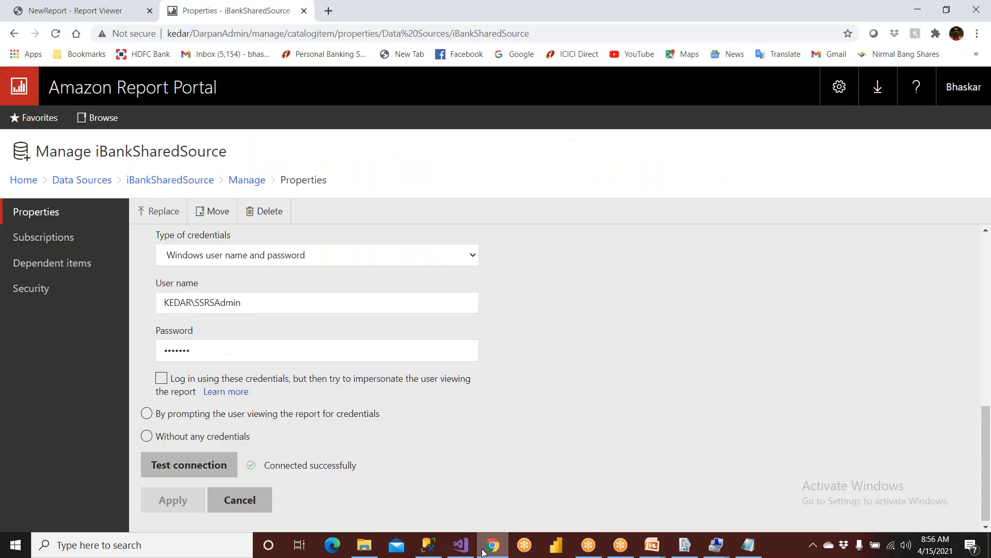
{"action": "left_click", "coordinate": [53, 211]}
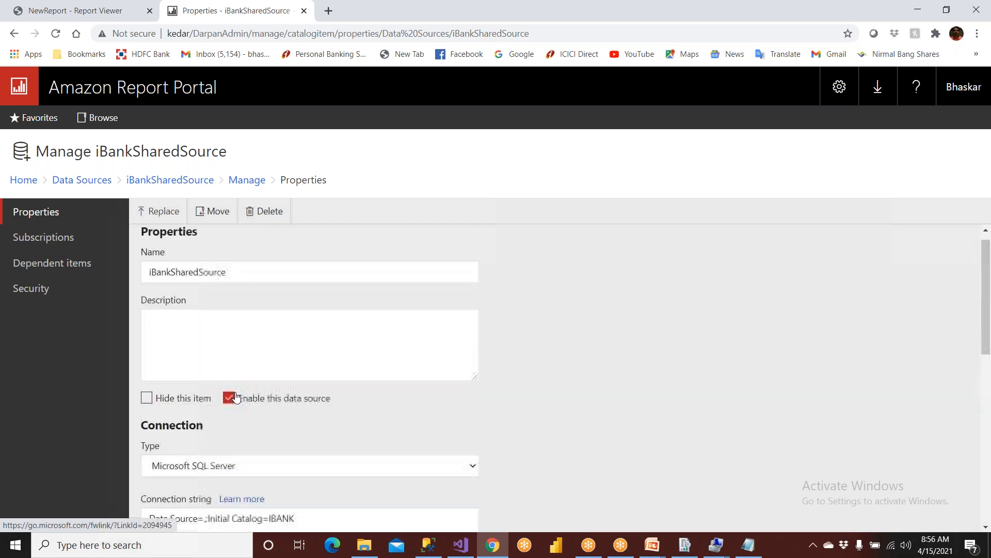
{"action": "left_click", "coordinate": [25, 181]}
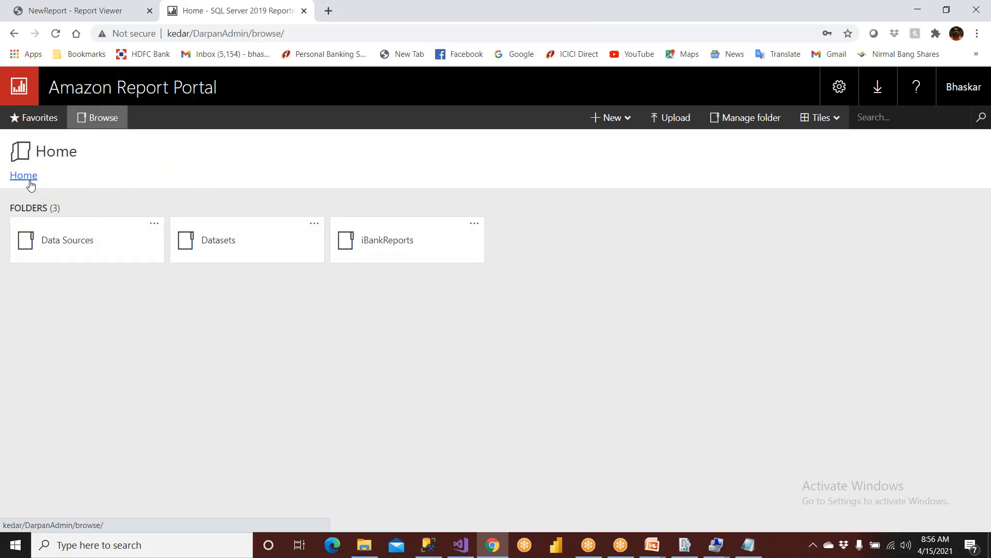
{"action": "left_click", "coordinate": [73, 241]}
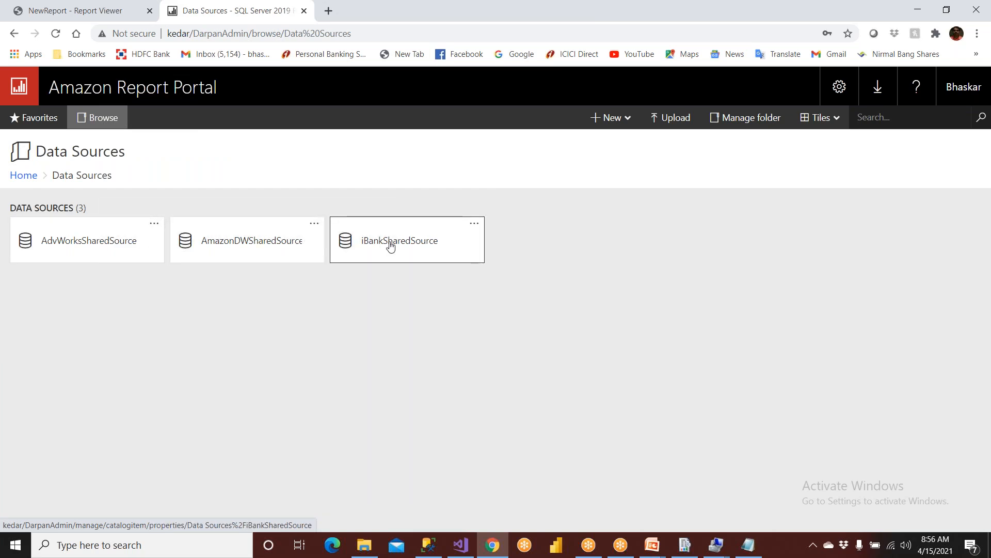
{"action": "left_click", "coordinate": [458, 549]}
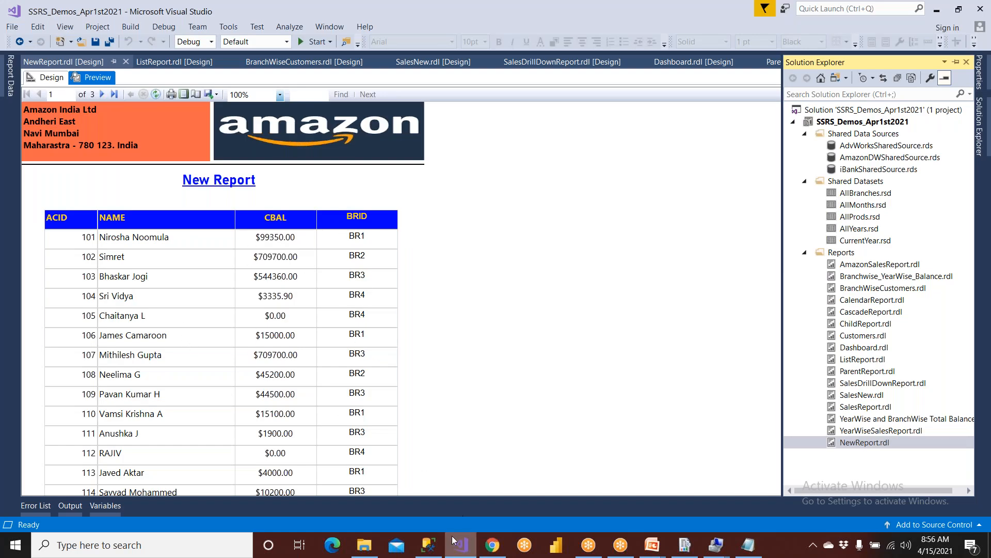
{"action": "left_click", "coordinate": [492, 546]}
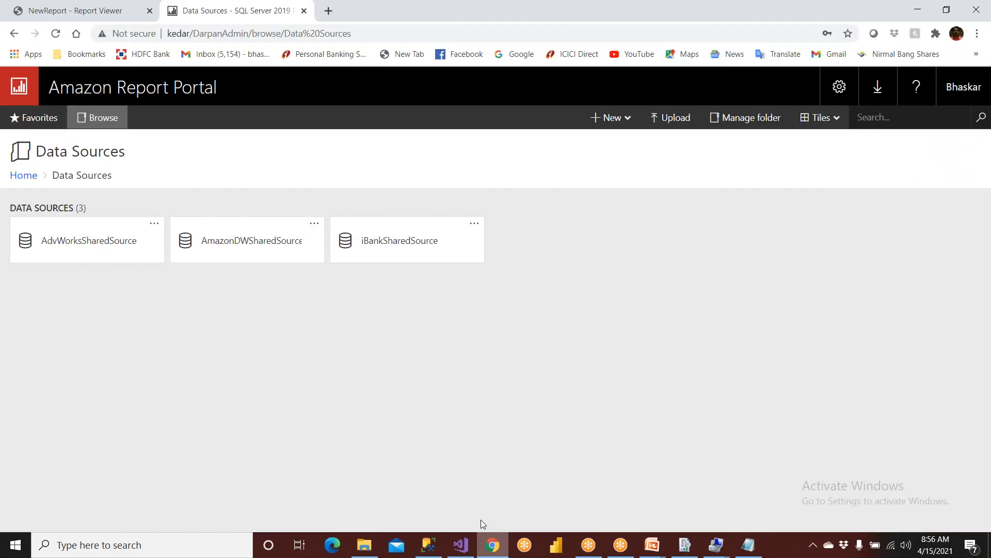
{"action": "left_click", "coordinate": [21, 176]}
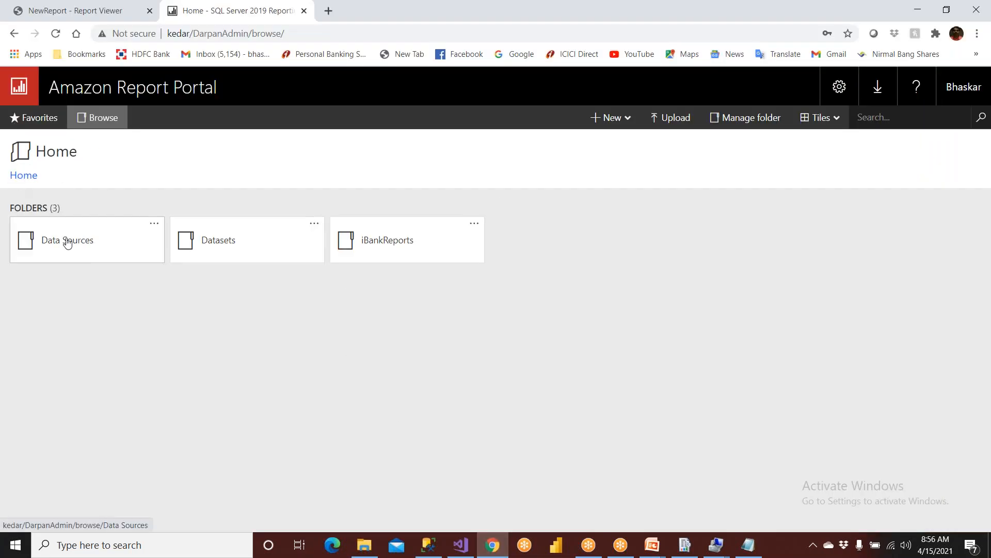
{"action": "left_click", "coordinate": [75, 252]}
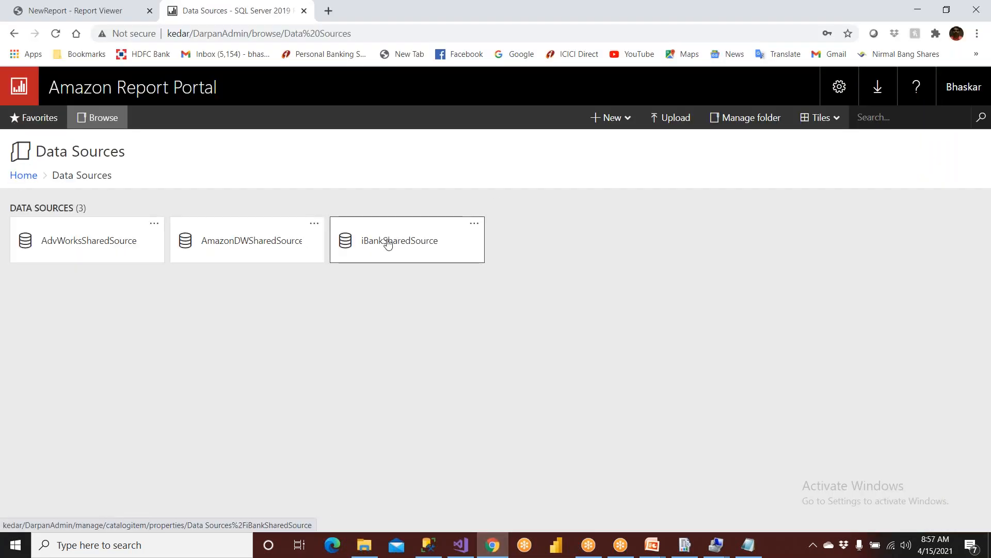
Open iBankSharedSource and confirm it uses Windows user name and password credentials.
{"action": "left_click", "coordinate": [387, 243]}
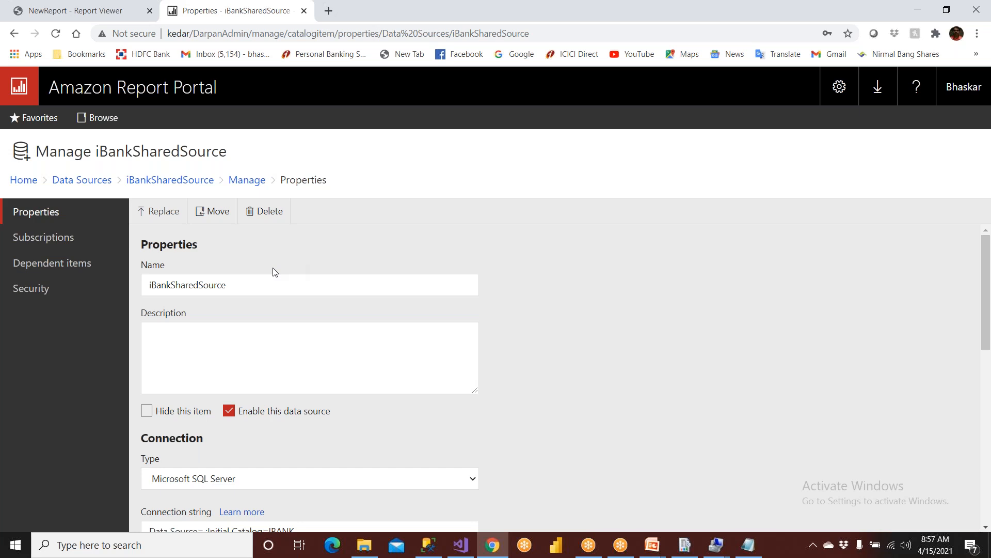
{"action": "scroll", "coordinate": [276, 274], "scroll_direction": "down", "scroll_amount": 1}
{"action": "scroll", "coordinate": [274, 274], "scroll_direction": "down", "scroll_amount": 5}
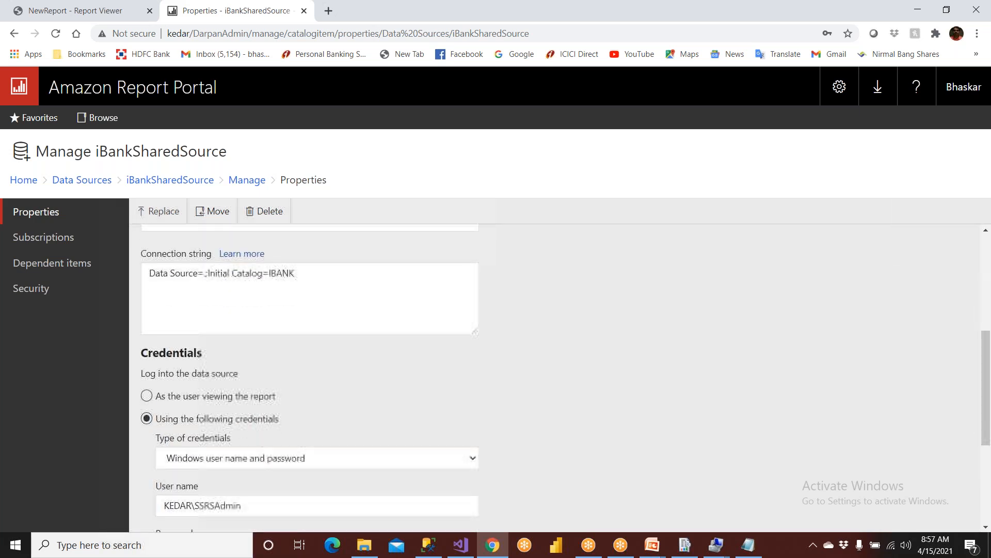
{"action": "scroll", "coordinate": [163, 297], "scroll_direction": "down", "scroll_amount": 2}
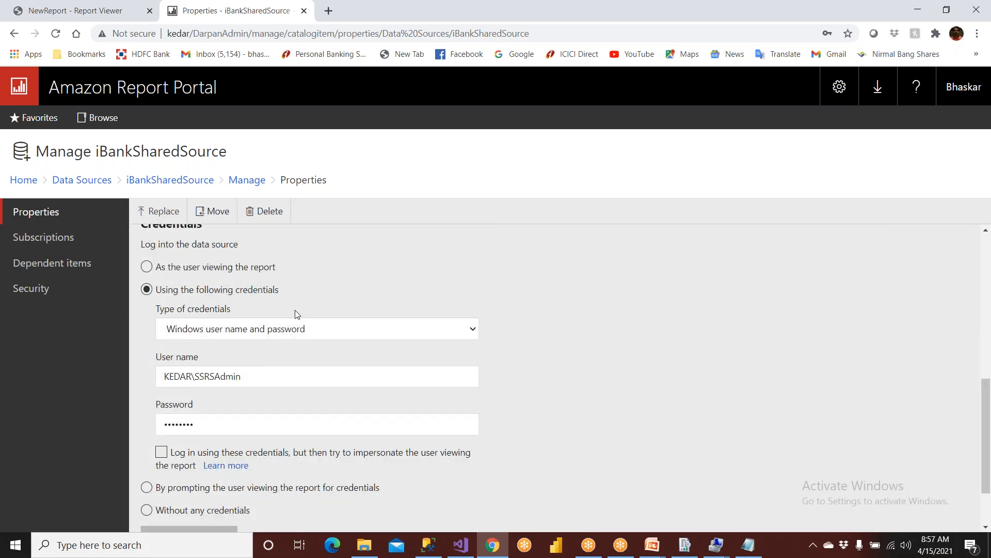
{"action": "left_click", "coordinate": [302, 333]}
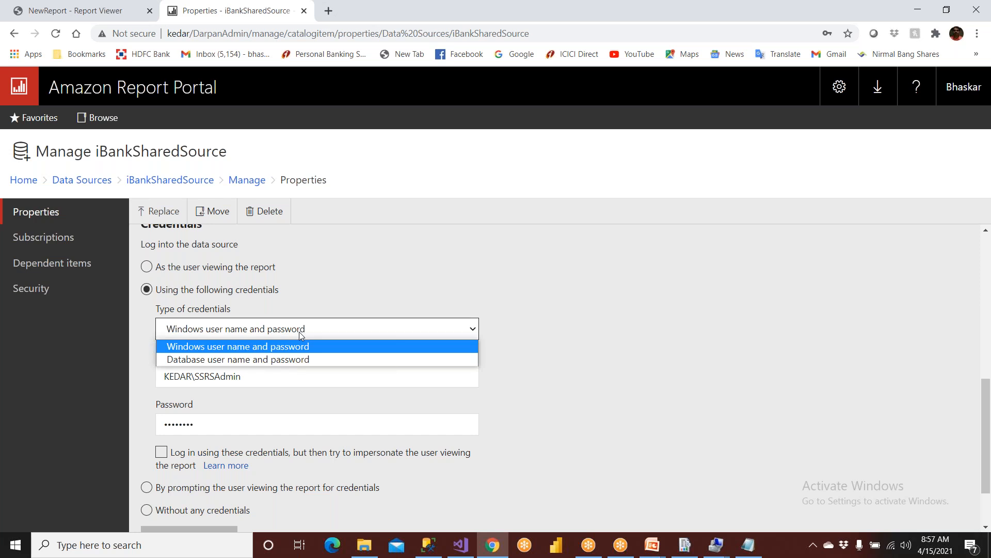
{"action": "left_click", "coordinate": [299, 332]}
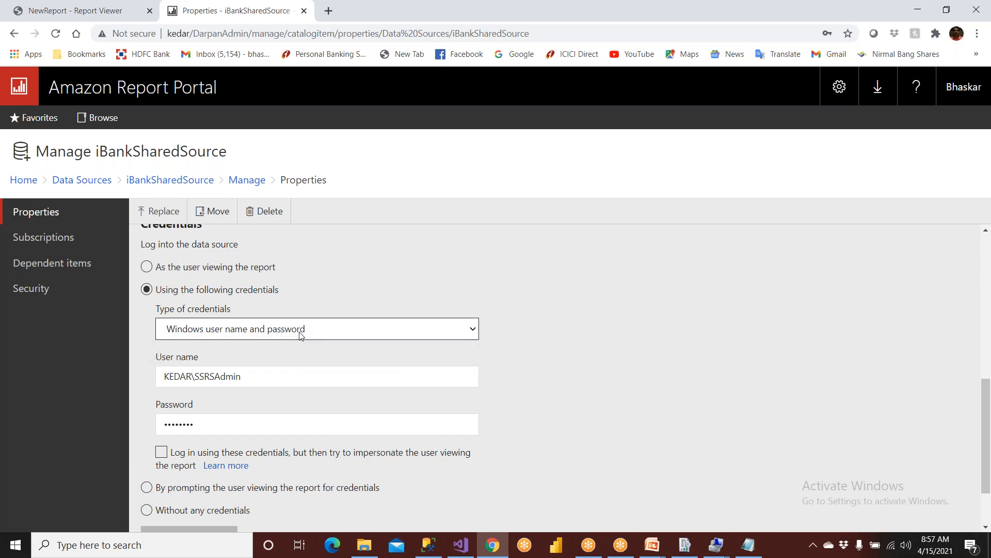
{"action": "left_click_drag", "start_coordinate": [241, 370], "coordinate": [110, 385]}
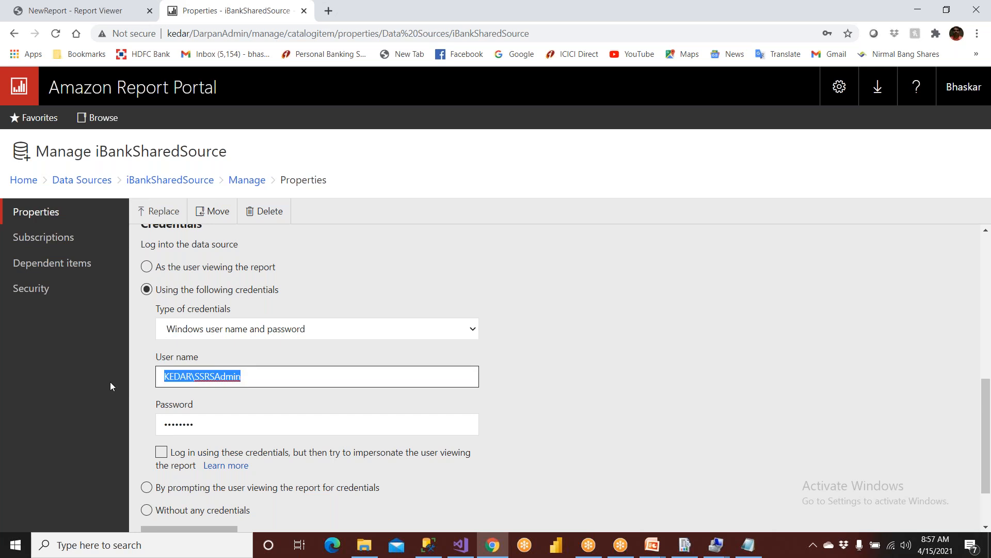
{"action": "left_click", "coordinate": [173, 382]}
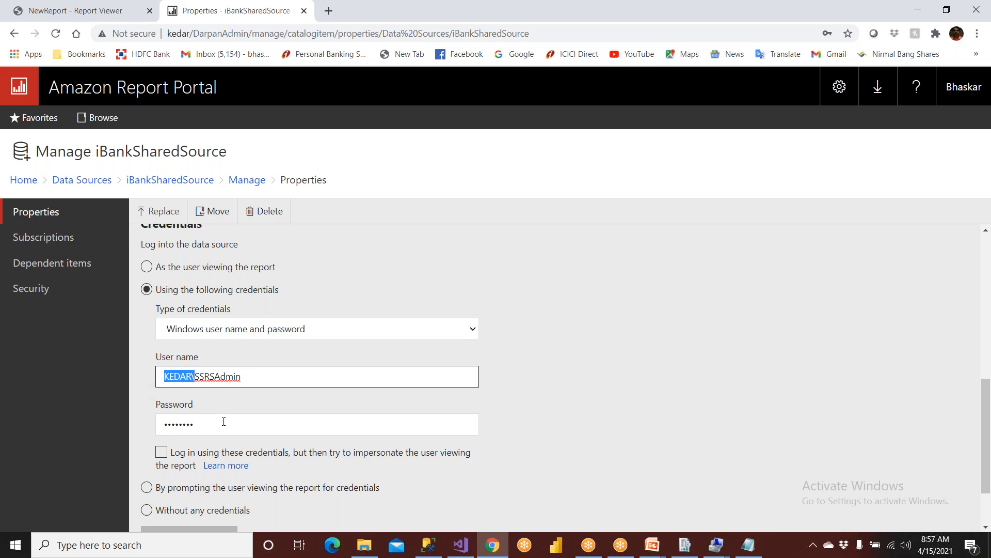
Run a successful connection test, then return to the Home folders.
{"action": "scroll", "coordinate": [223, 422], "scroll_direction": "down", "scroll_amount": 2}
{"action": "left_click", "coordinate": [189, 461]}
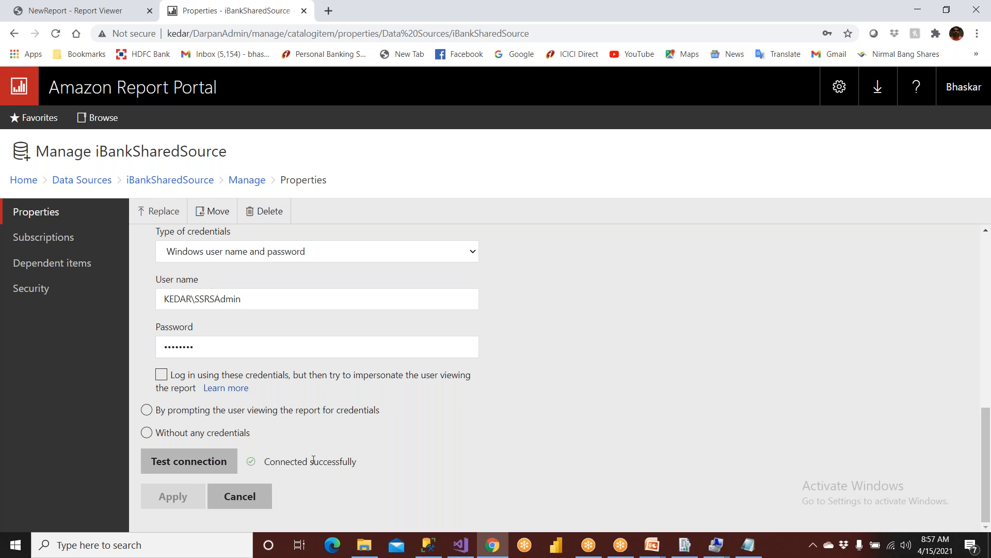
{"action": "scroll", "coordinate": [197, 494], "scroll_direction": "up", "scroll_amount": 10}
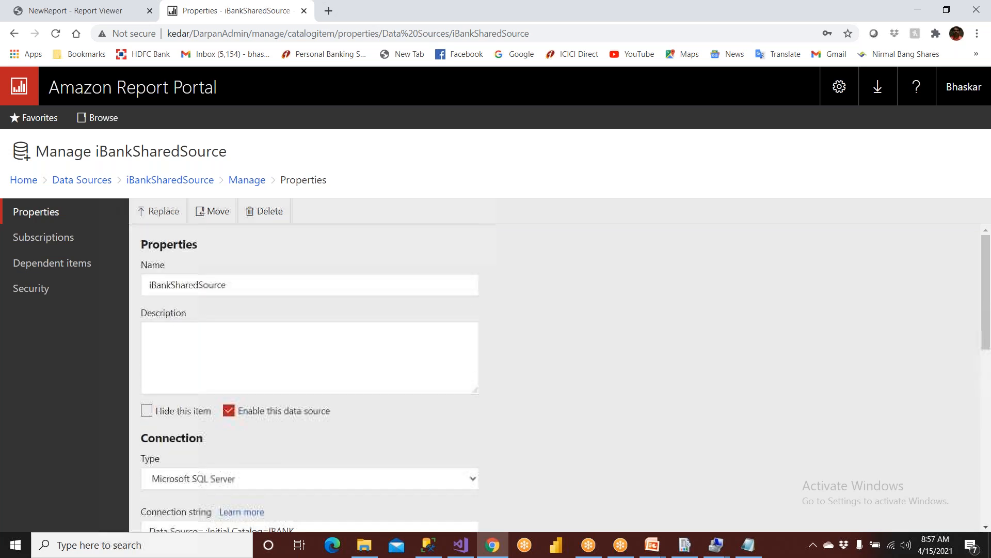
{"action": "left_click", "coordinate": [31, 181]}
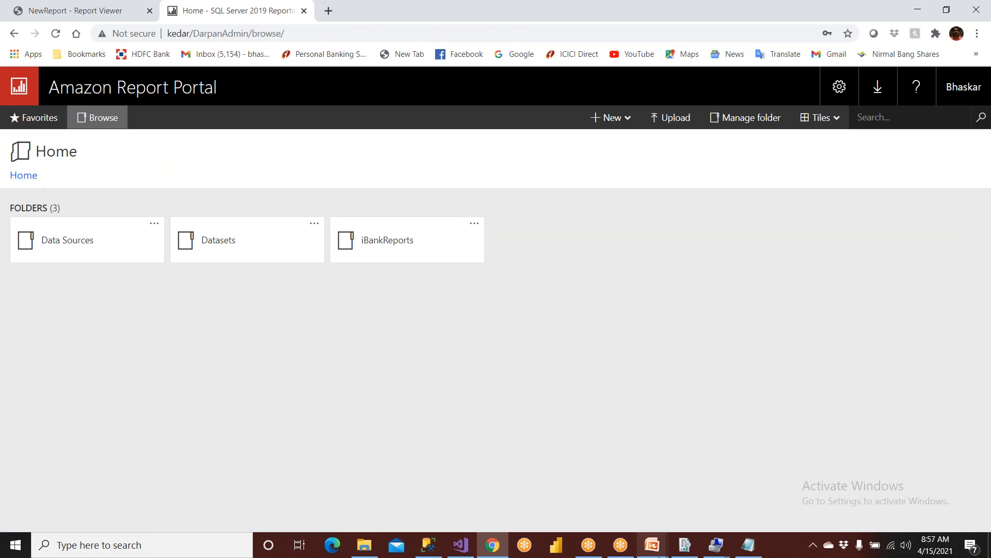
{"action": "mouse_move", "coordinate": [652, 545]}
{"action": "left_click", "coordinate": [709, 492]}
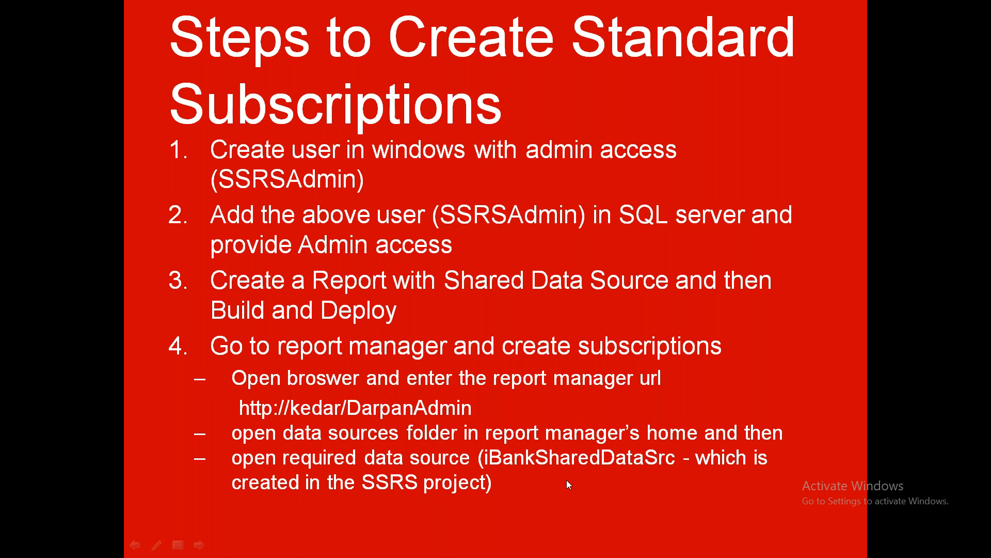
{"action": "left_click", "coordinate": [356, 242]}
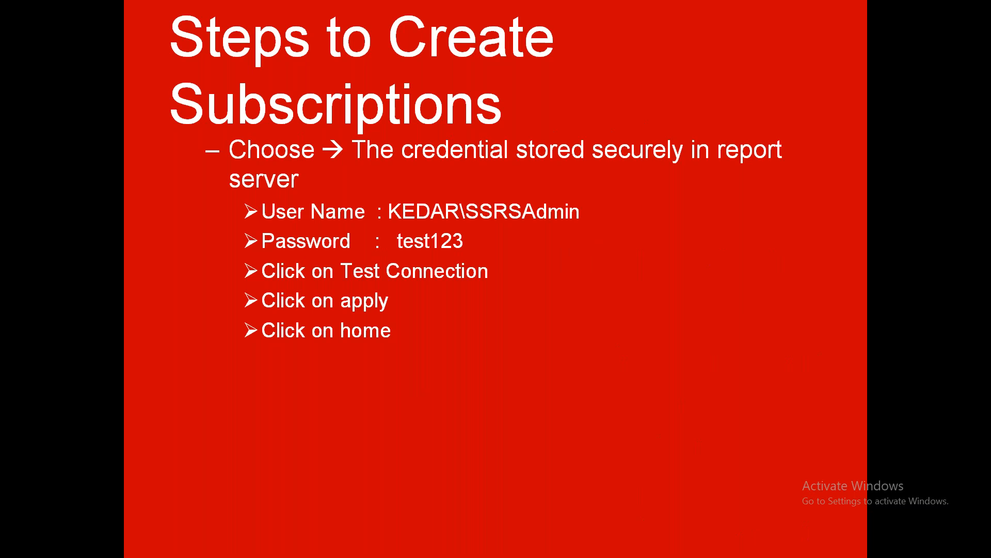
{"action": "key", "text": "super"}
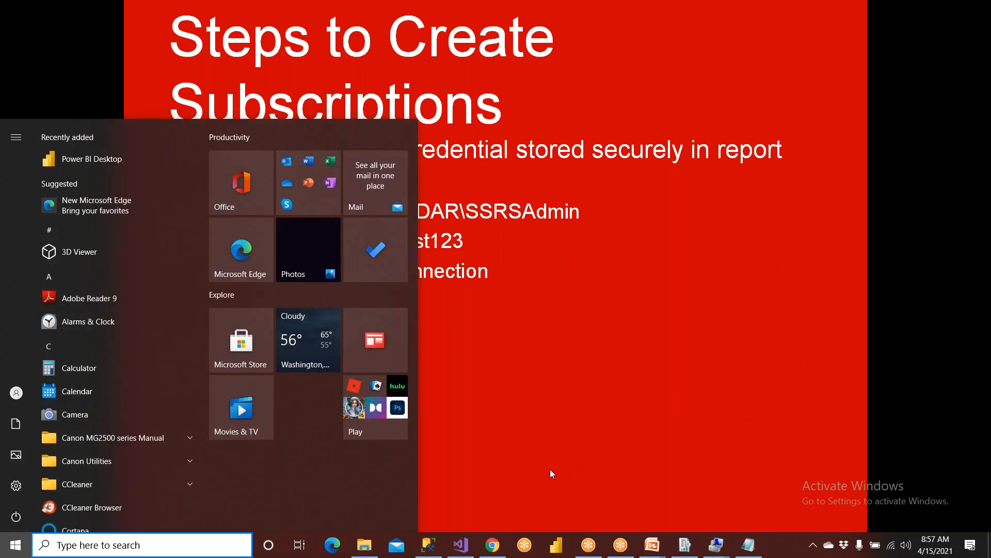
{"action": "left_click", "coordinate": [493, 549]}
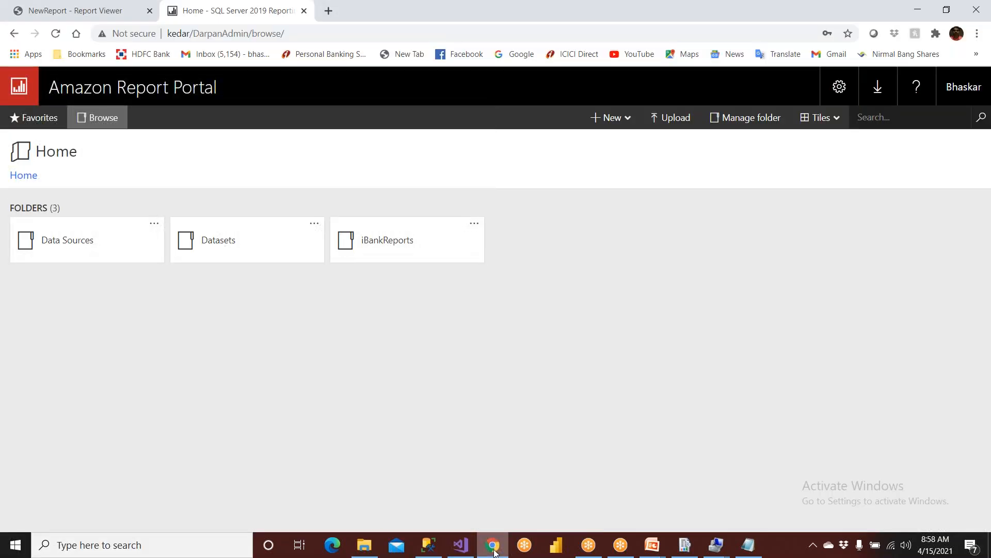
Open iBankReports and choose Subscribe from NewReport's '...' menu.
{"action": "left_click", "coordinate": [418, 253]}
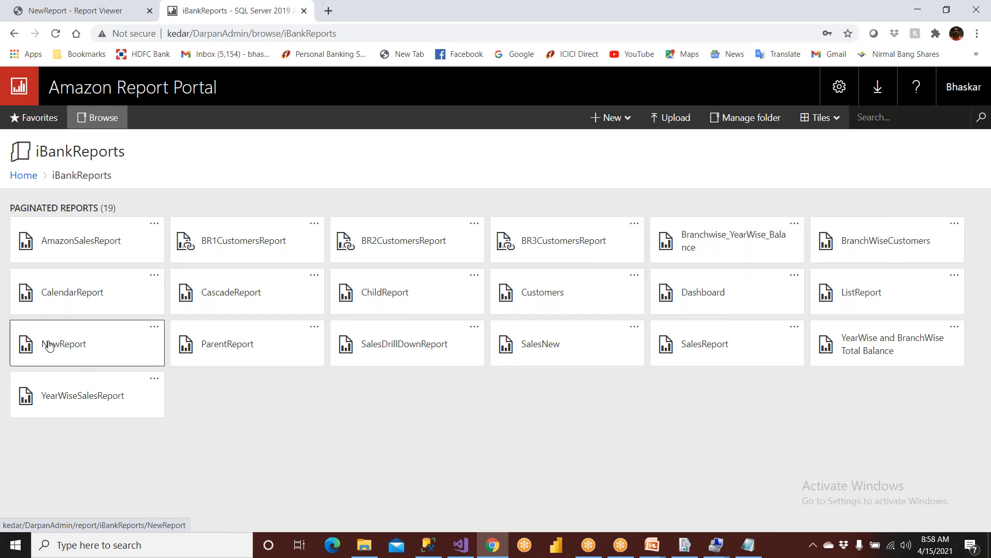
{"action": "left_click", "coordinate": [153, 330]}
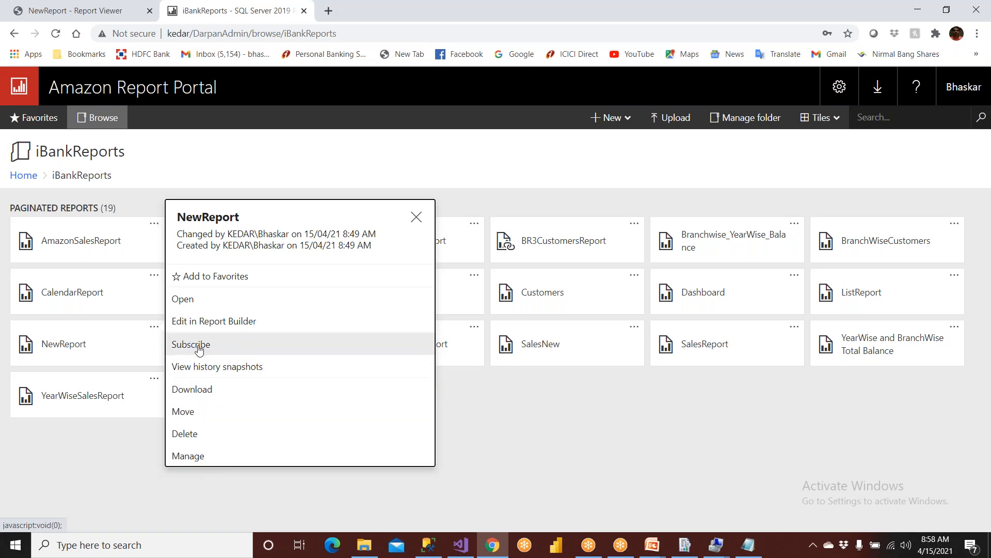
{"action": "left_click", "coordinate": [246, 489]}
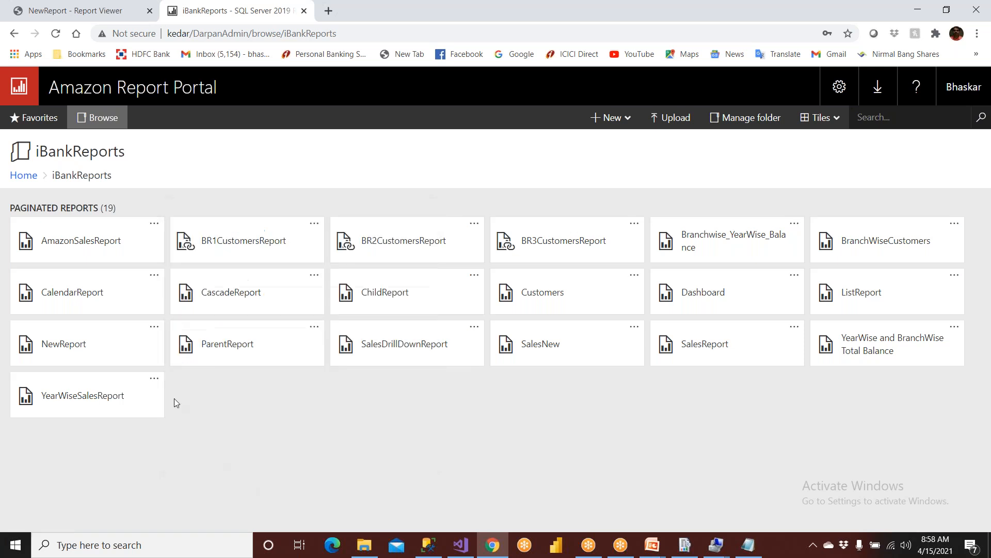
{"action": "left_click", "coordinate": [154, 327]}
{"action": "left_click", "coordinate": [174, 335]}
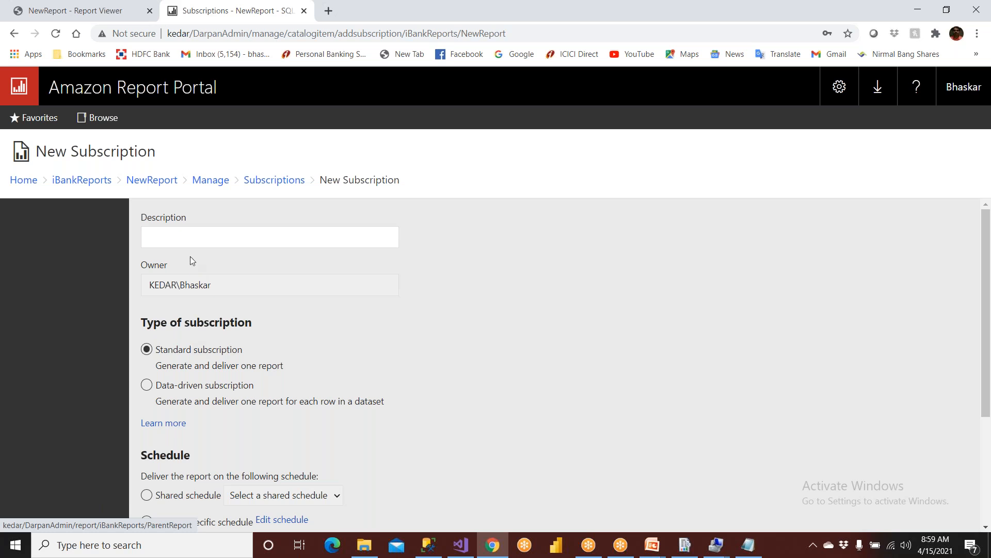
Type DailySubscription_6AM_Email_PDF as the subscription description.
{"action": "left_click", "coordinate": [184, 238]}
{"action": "type", "text": "Da"}
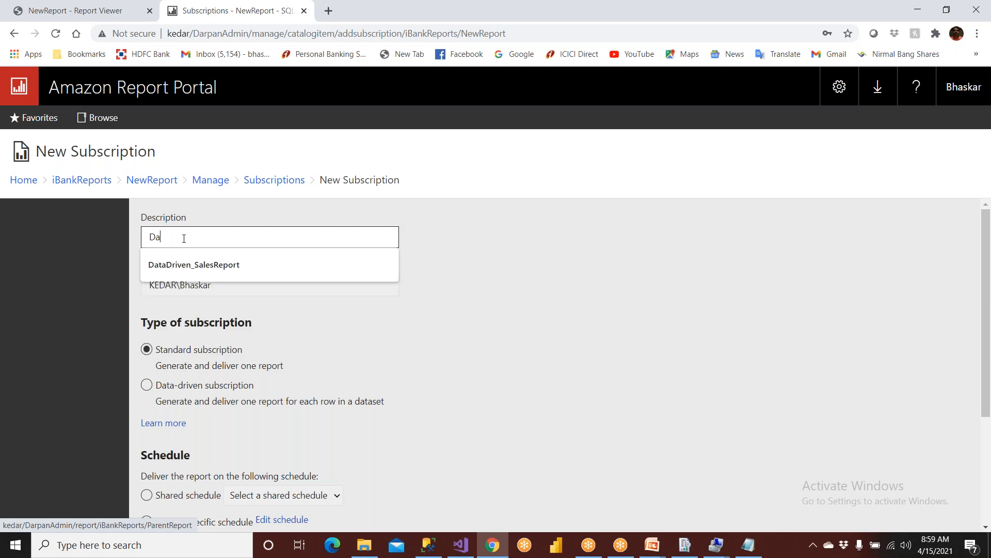
{"action": "type", "text": "ilySu"}
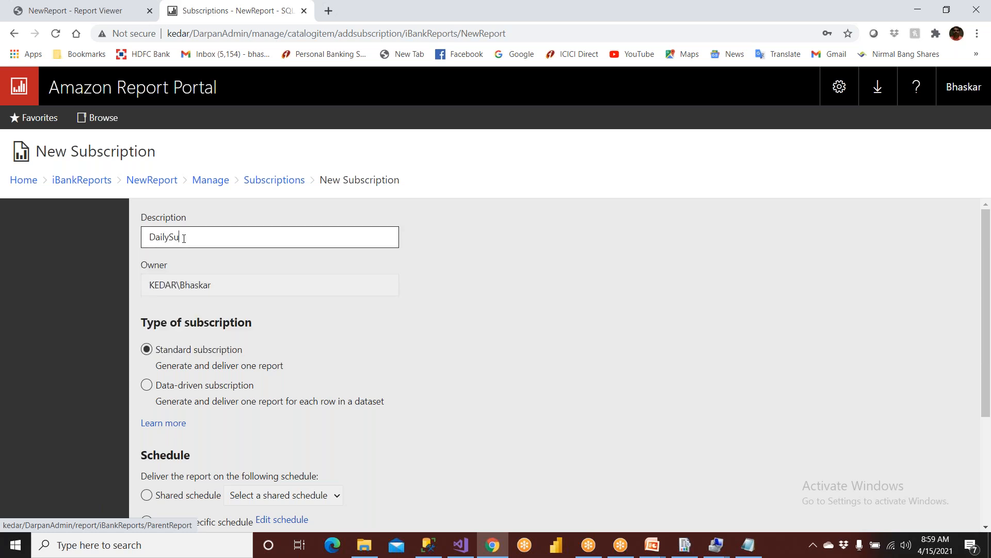
{"action": "type", "text": "bscription"}
{"action": "type", "text": "6AM"}
{"action": "type", "text": " Email"}
{"action": "type", "text": "PDF"}
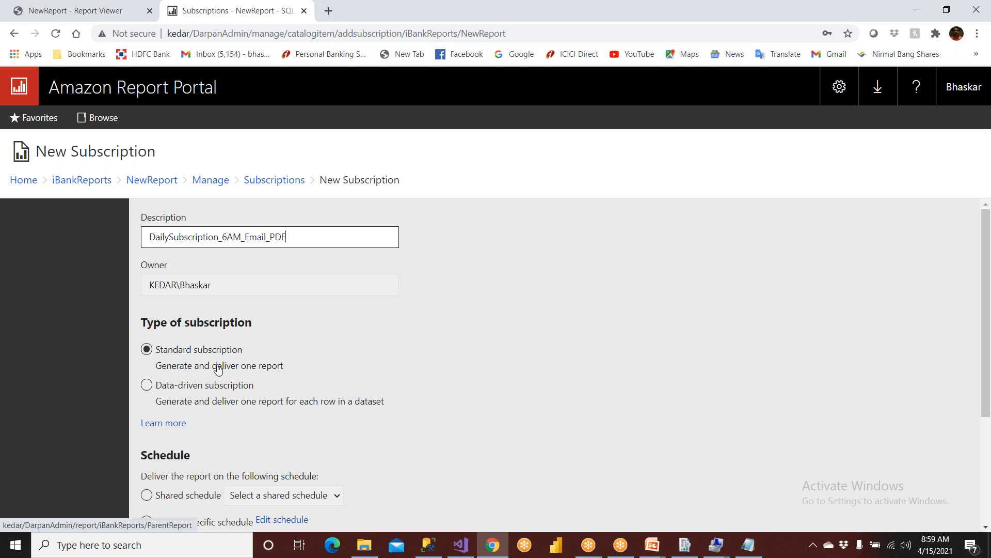
Review the slide show and the typed description, then bring SQL Server Management Studio forward.
{"action": "mouse_move", "coordinate": [652, 545]}
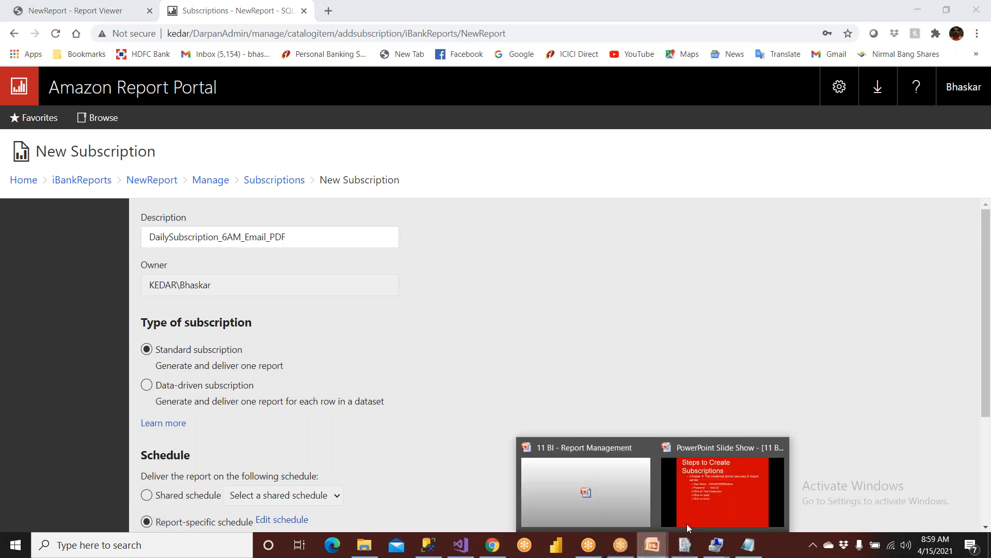
{"action": "left_click", "coordinate": [687, 519]}
{"action": "scroll", "coordinate": [598, 431], "scroll_direction": "up", "scroll_amount": 3}
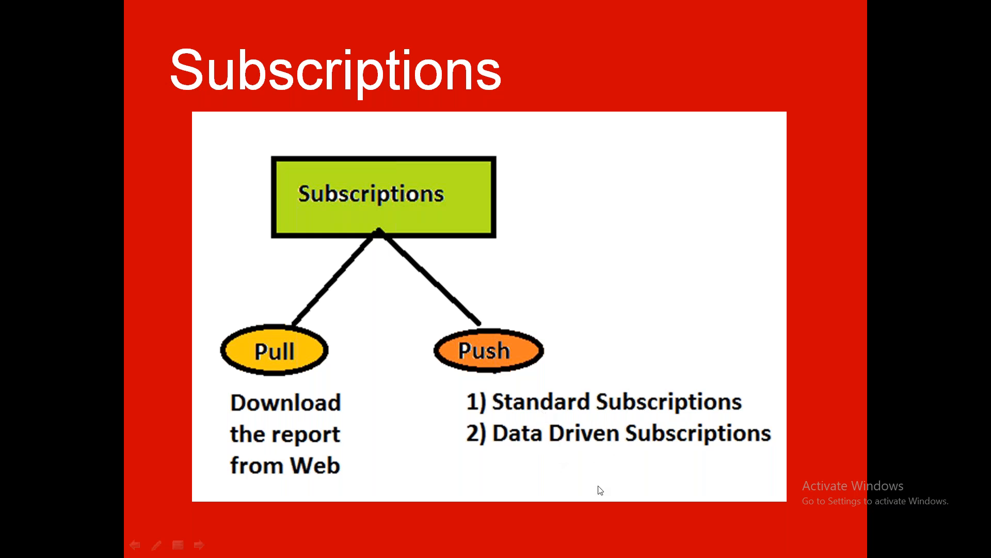
{"action": "key", "text": "alt+Tab"}
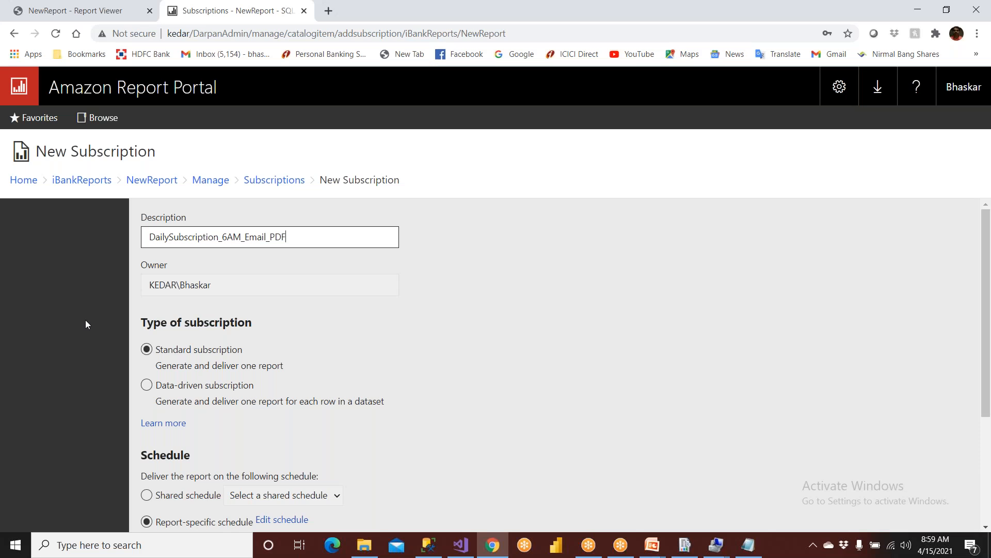
{"action": "scroll", "coordinate": [184, 367], "scroll_direction": "down", "scroll_amount": 3}
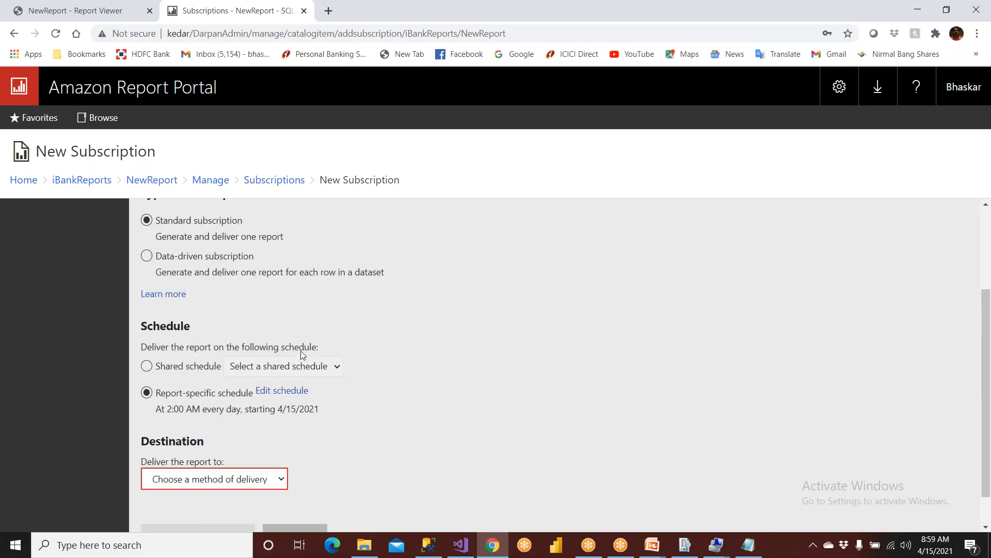
{"action": "scroll", "coordinate": [311, 351], "scroll_direction": "up", "scroll_amount": 3}
{"action": "left_click_drag", "start_coordinate": [220, 237], "coordinate": [244, 243]}
{"action": "left_click_drag", "start_coordinate": [169, 237], "coordinate": [234, 239]}
{"action": "scroll", "coordinate": [247, 304], "scroll_direction": "down", "scroll_amount": 3}
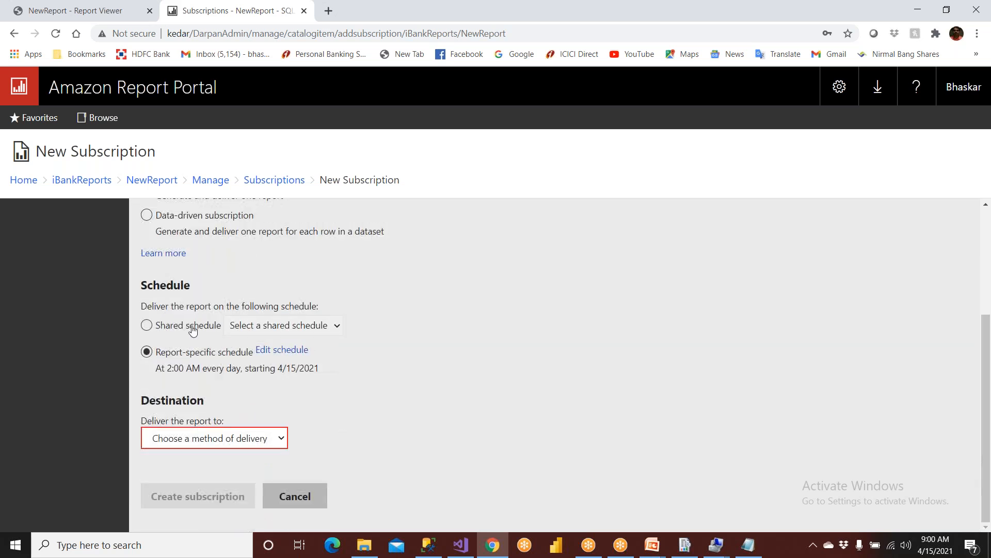
{"action": "left_click", "coordinate": [430, 552]}
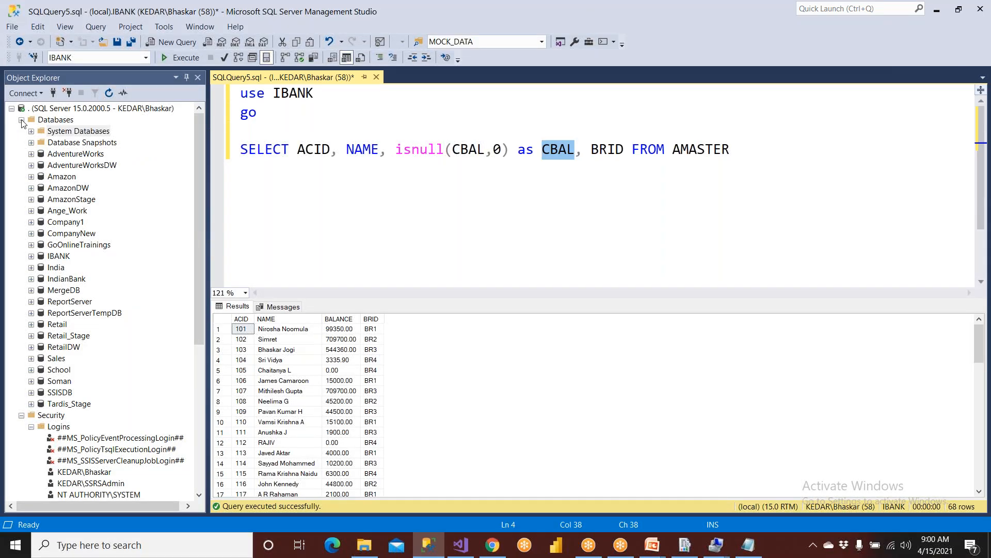
Try starting the SQL Server Agent service from its context menu.
{"action": "left_click", "coordinate": [21, 120]}
{"action": "left_click", "coordinate": [22, 131]}
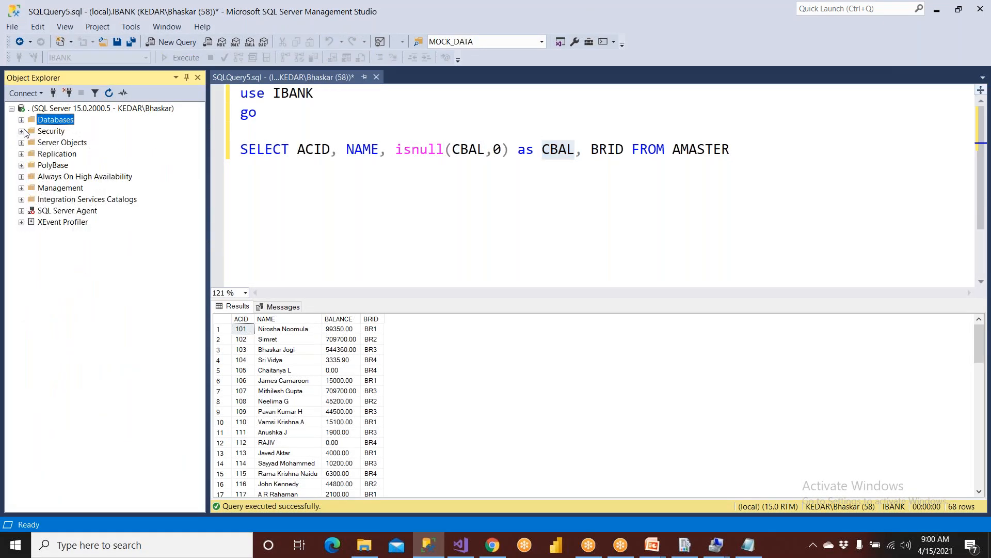
{"action": "left_click", "coordinate": [70, 213]}
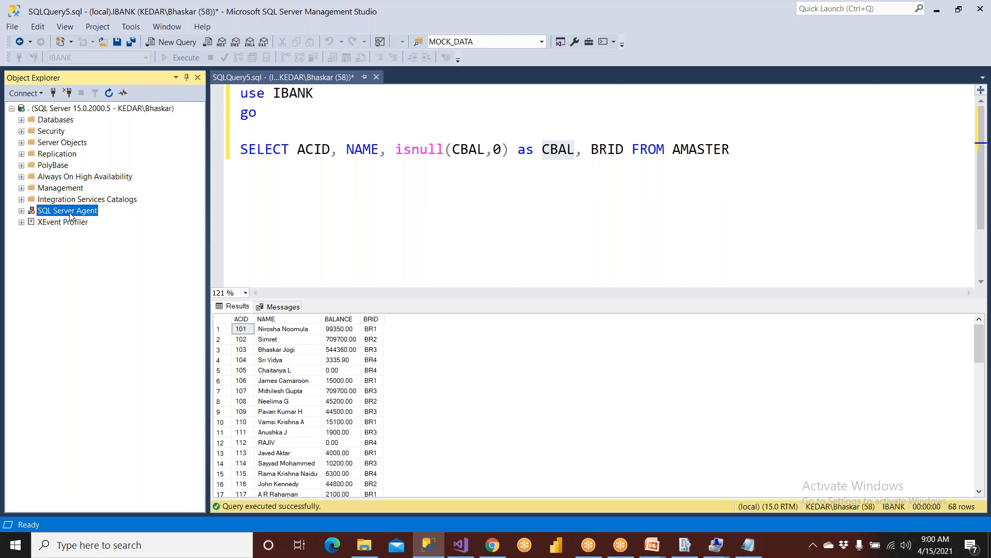
{"action": "right_click", "coordinate": [71, 215]}
{"action": "left_click", "coordinate": [89, 251]}
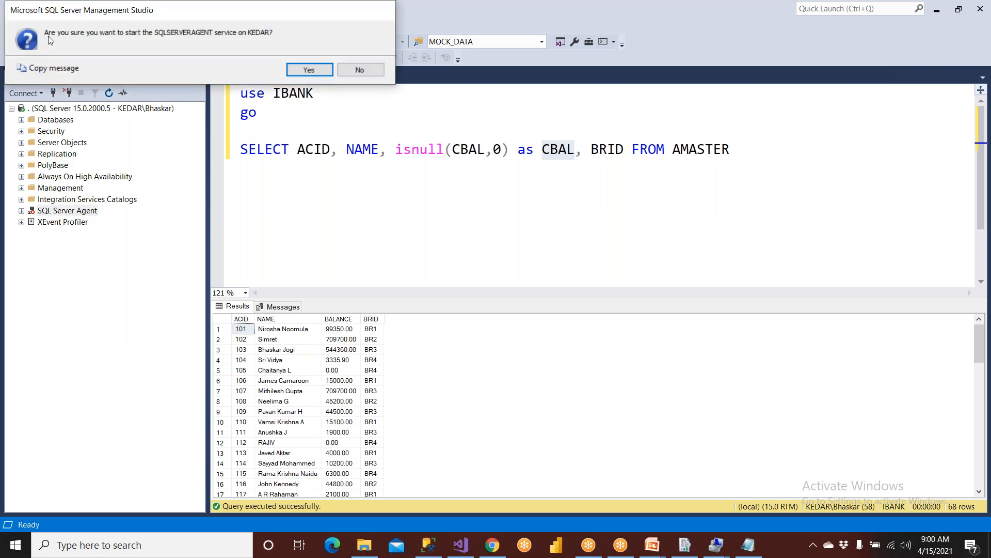
{"action": "left_click", "coordinate": [298, 70]}
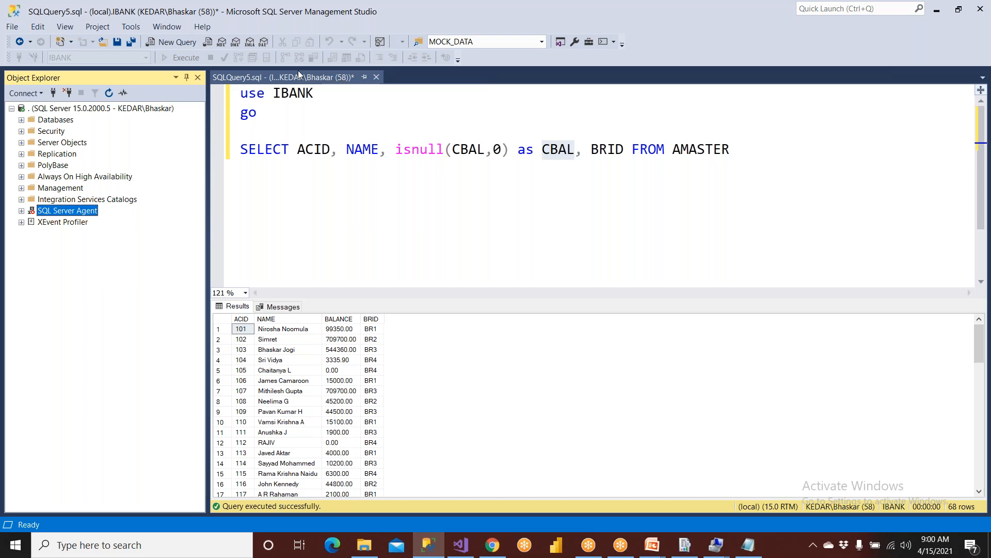
Refresh Object Explorer, confirm SQL Server Agent's Start is greyed out, and return to Chrome.
{"action": "left_click", "coordinate": [65, 111]}
{"action": "left_click", "coordinate": [110, 95]}
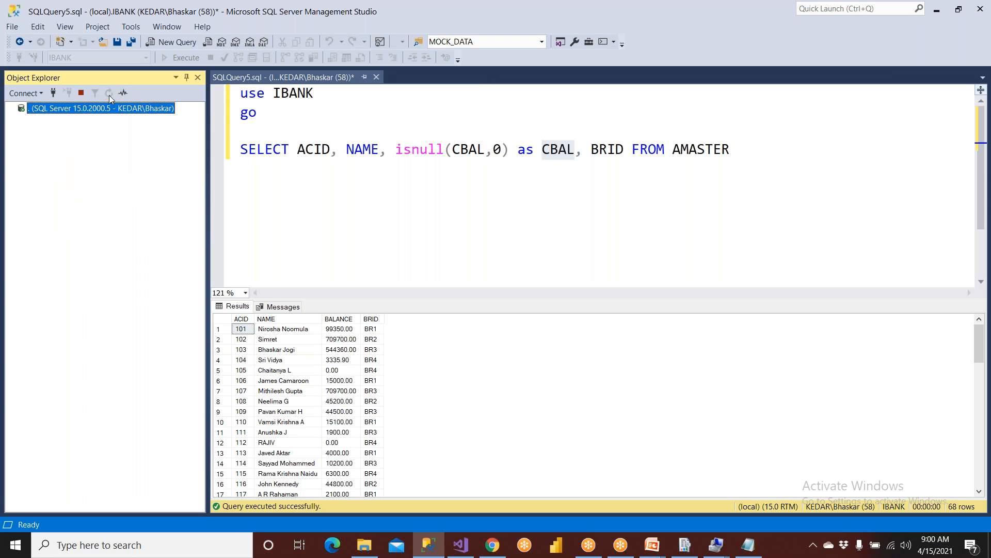
{"action": "left_click", "coordinate": [60, 212]}
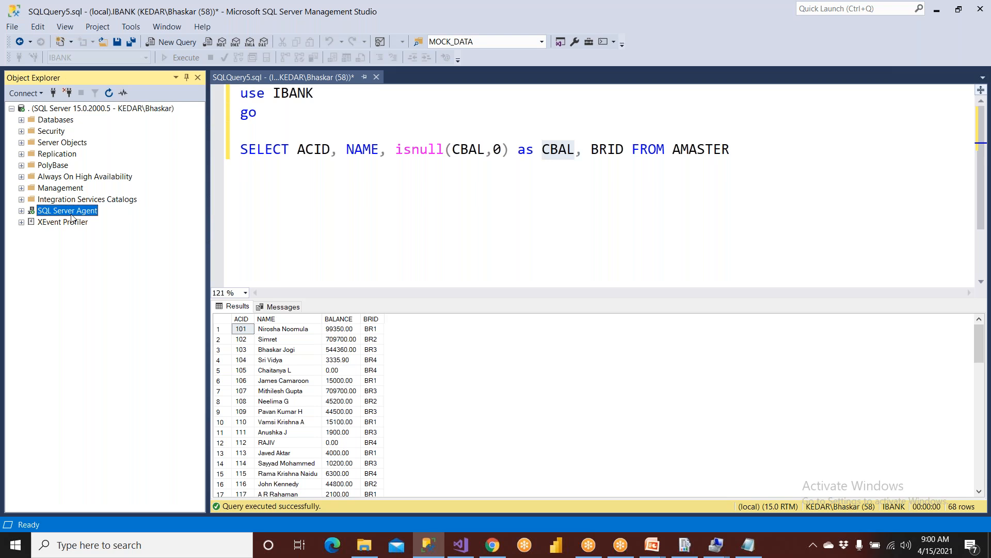
{"action": "right_click", "coordinate": [72, 219]}
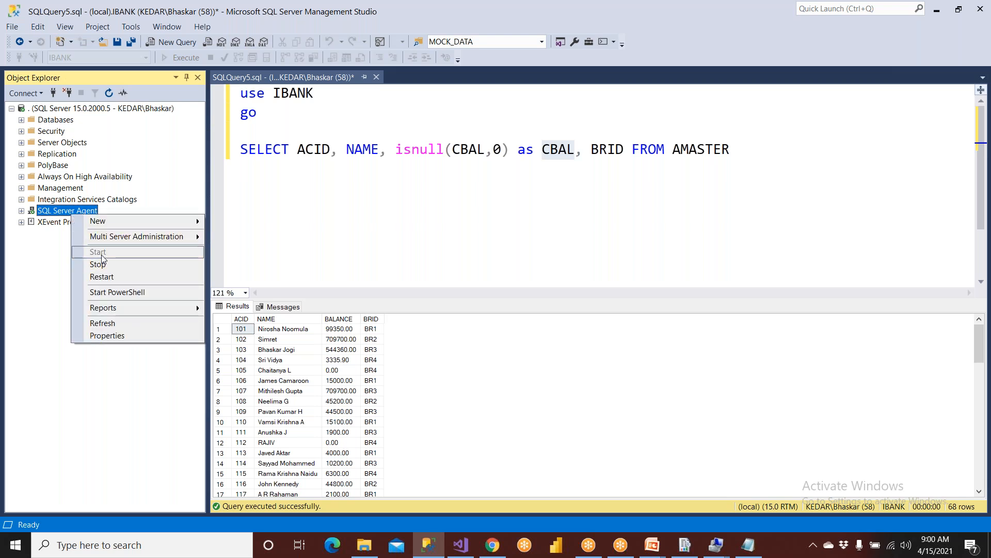
{"action": "left_click", "coordinate": [57, 272]}
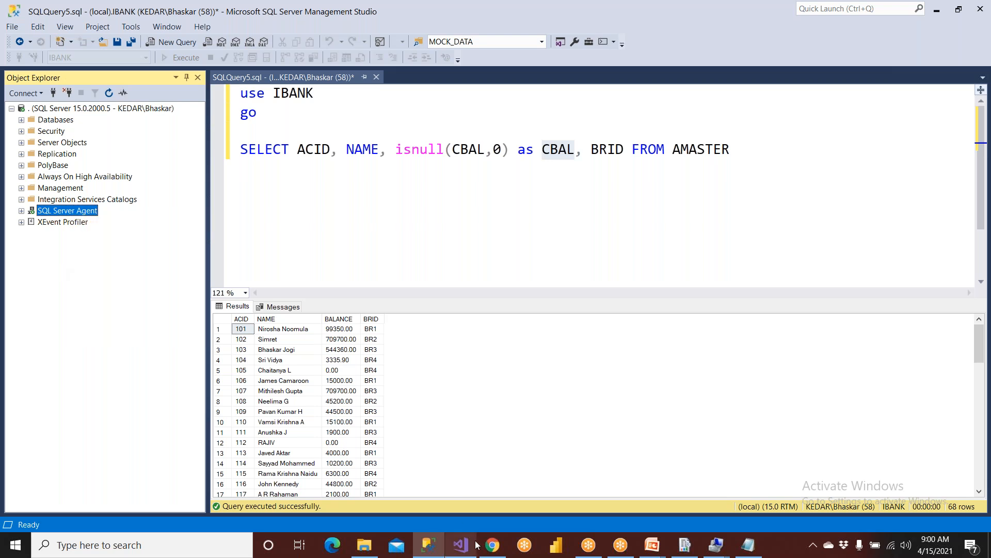
{"action": "left_click", "coordinate": [492, 544]}
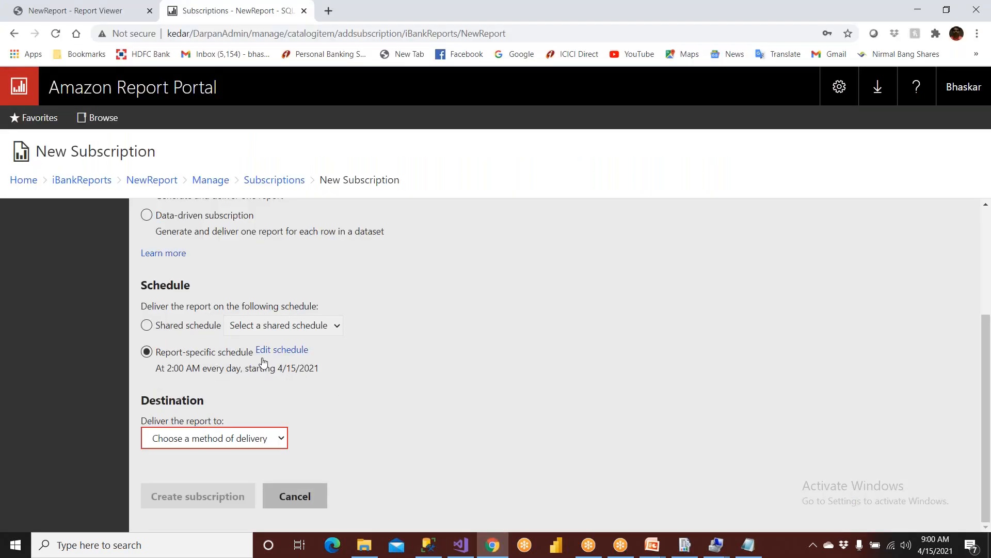
Edit the subscription schedule and set its recurrence to Day.
{"action": "left_click", "coordinate": [281, 351]}
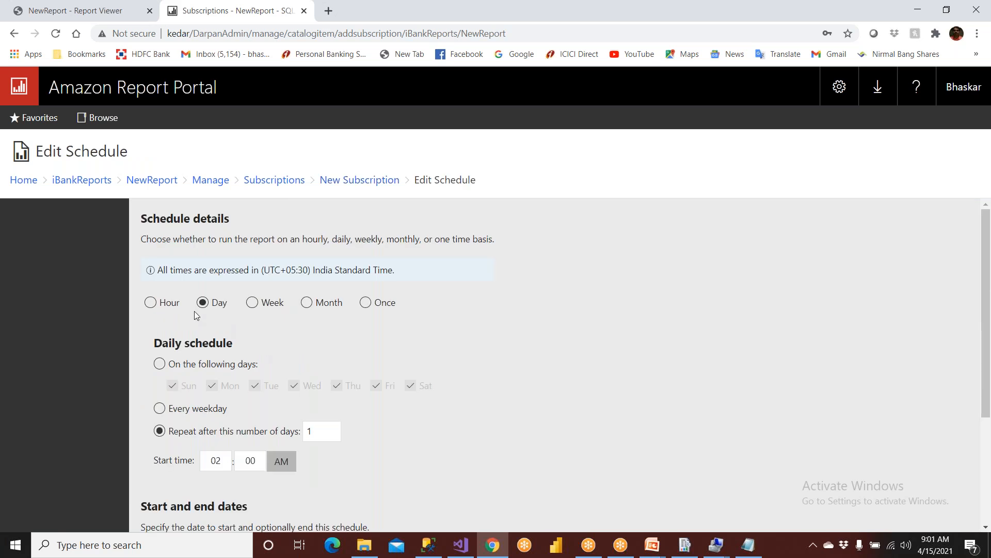
{"action": "left_click", "coordinate": [162, 308]}
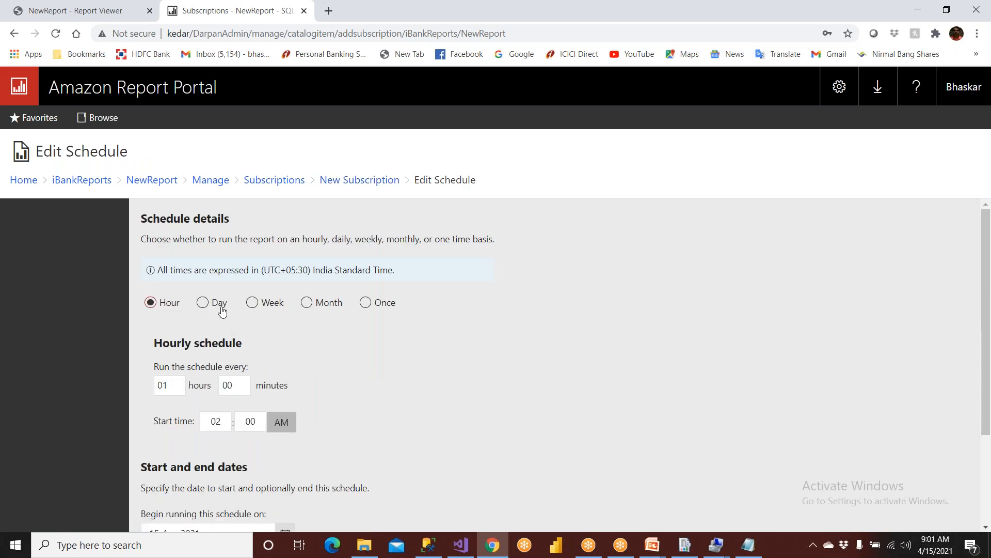
{"action": "left_click", "coordinate": [219, 309]}
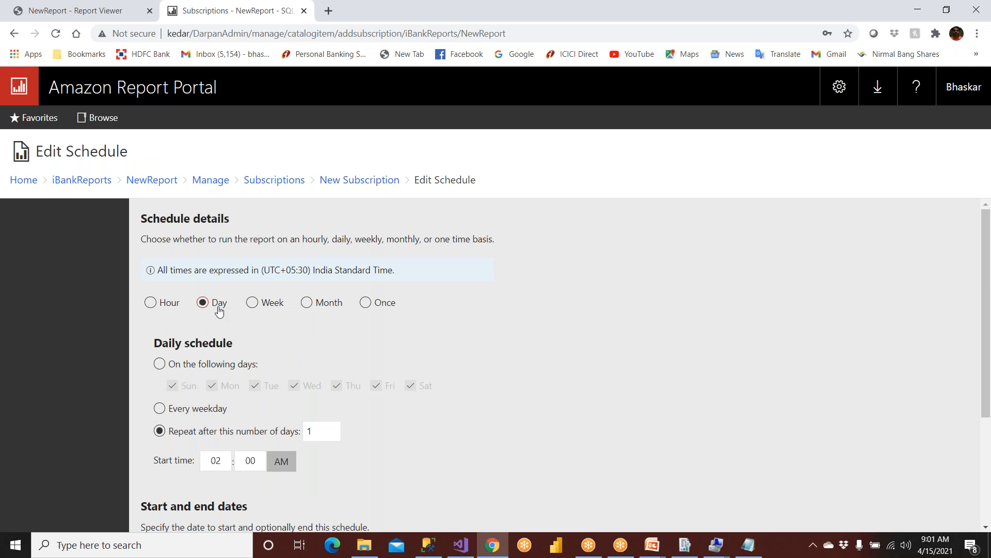
{"action": "scroll", "coordinate": [219, 311], "scroll_direction": "down", "scroll_amount": 1}
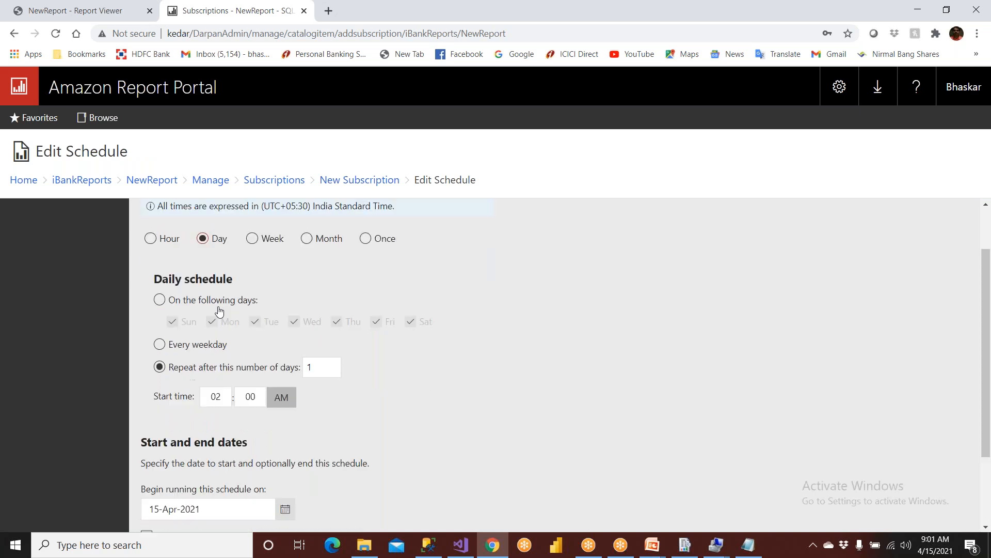
Set the start time hour to 06 AM and apply the daily schedule.
{"action": "left_click", "coordinate": [223, 396]}
{"action": "type", "text": "6"}
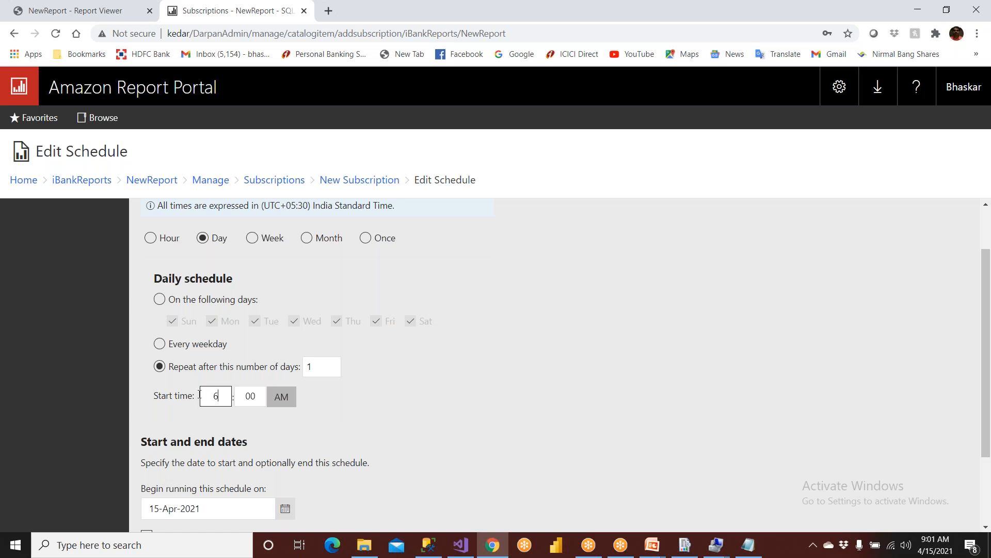
{"action": "scroll", "coordinate": [199, 395], "scroll_direction": "up", "scroll_amount": 2}
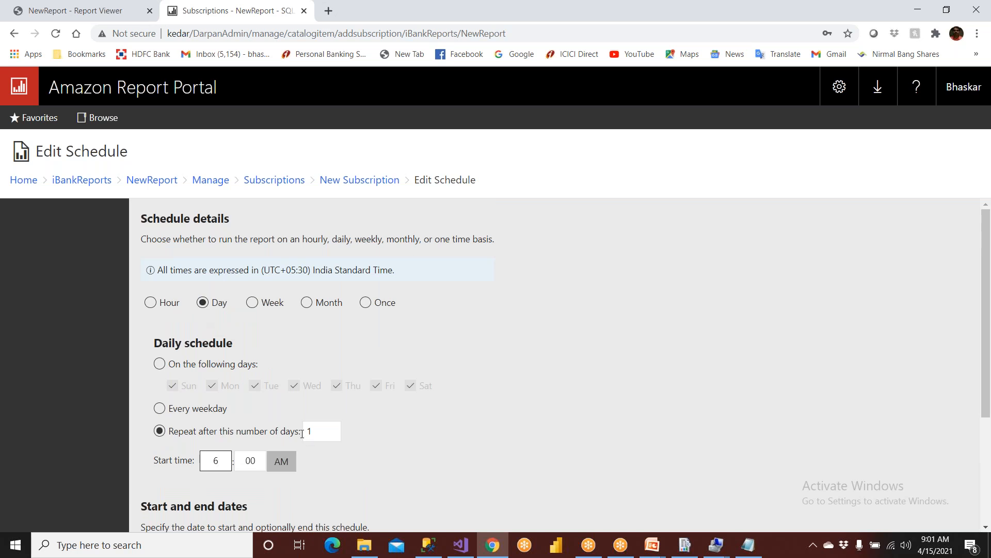
{"action": "key", "text": "BackSpace"}
{"action": "type", "text": "03"}
{"action": "left_click", "coordinate": [320, 473]}
{"action": "left_click_drag", "start_coordinate": [225, 456], "coordinate": [186, 464]}
{"action": "type", "text": "06"}
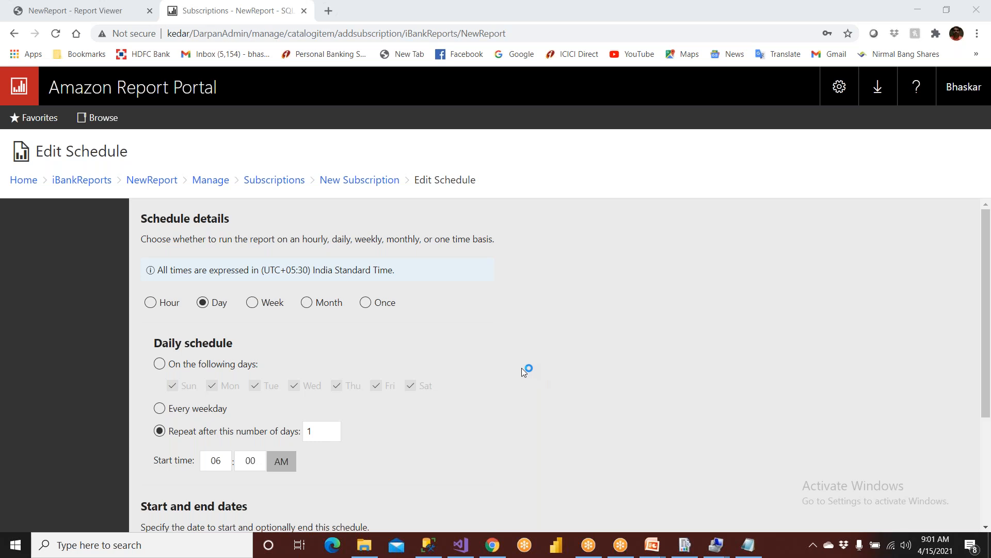
{"action": "scroll", "coordinate": [519, 370], "scroll_direction": "down", "scroll_amount": 3}
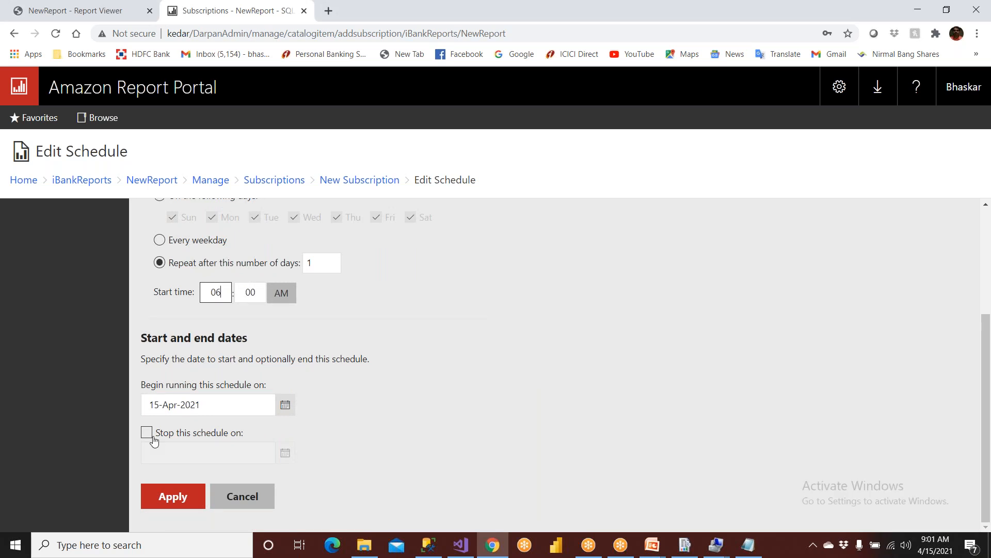
{"action": "left_click", "coordinate": [176, 498]}
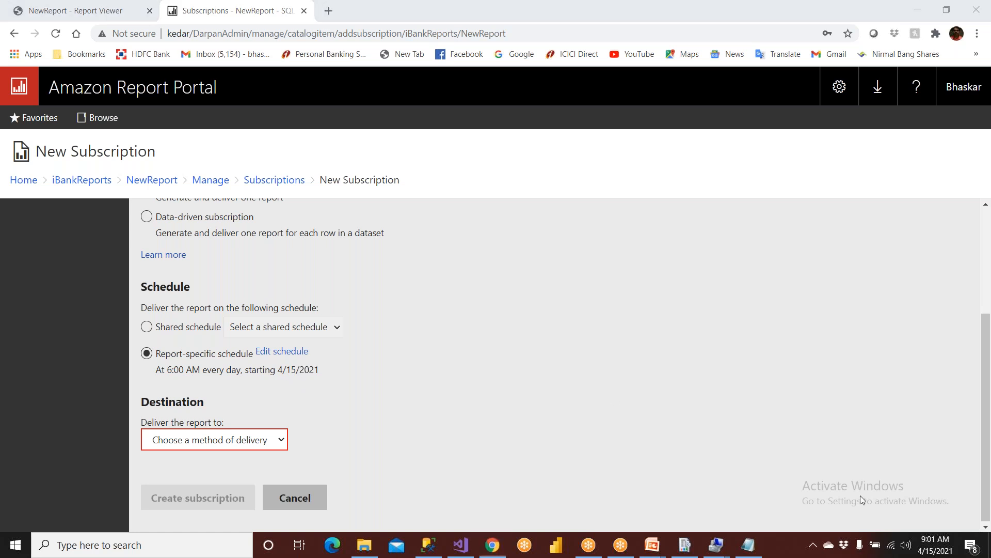
Choose E-Mail under 'Deliver the report to' and select the prefilled recipient for replacement.
{"action": "left_click", "coordinate": [302, 382]}
{"action": "scroll", "coordinate": [222, 361], "scroll_direction": "up", "scroll_amount": 3}
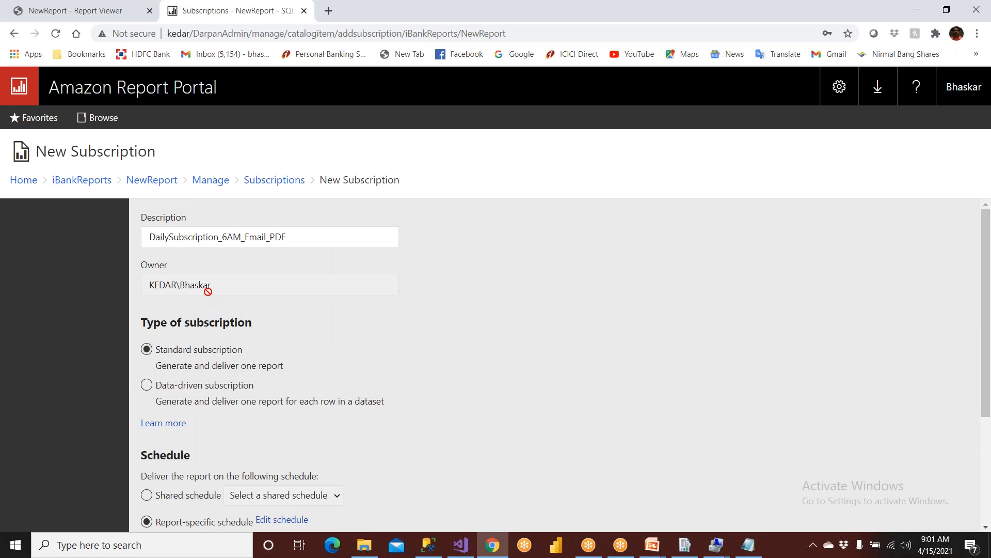
{"action": "left_click_drag", "start_coordinate": [246, 236], "coordinate": [274, 237]}
{"action": "scroll", "coordinate": [297, 292], "scroll_direction": "down", "scroll_amount": 1}
{"action": "scroll", "coordinate": [298, 292], "scroll_direction": "down", "scroll_amount": 3}
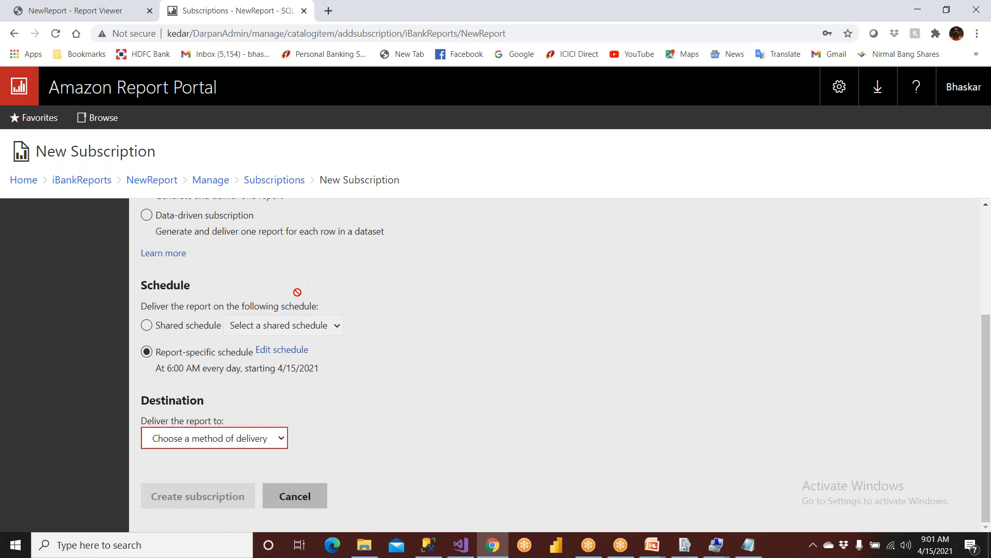
{"action": "scroll", "coordinate": [298, 293], "scroll_direction": "up", "scroll_amount": 3}
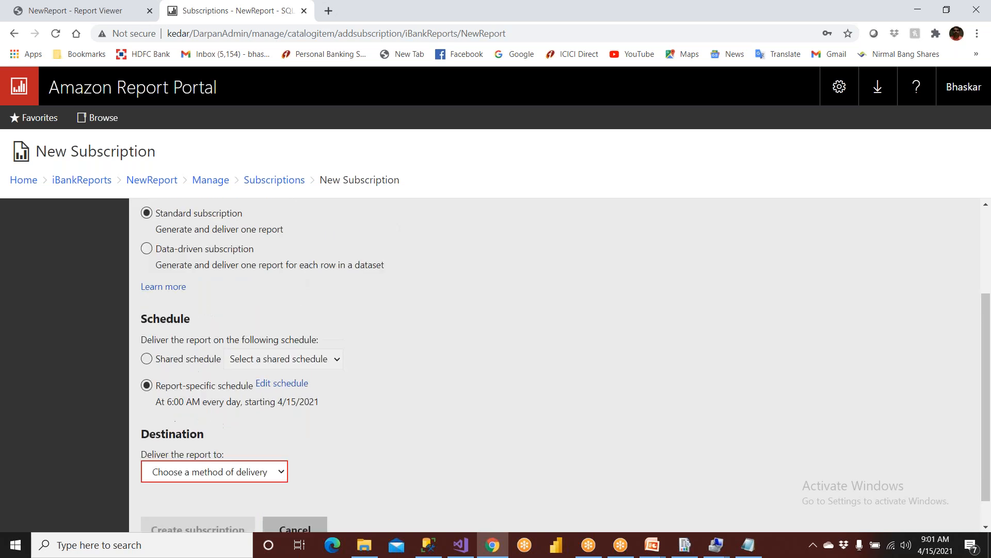
{"action": "scroll", "coordinate": [297, 292], "scroll_direction": "down", "scroll_amount": 3}
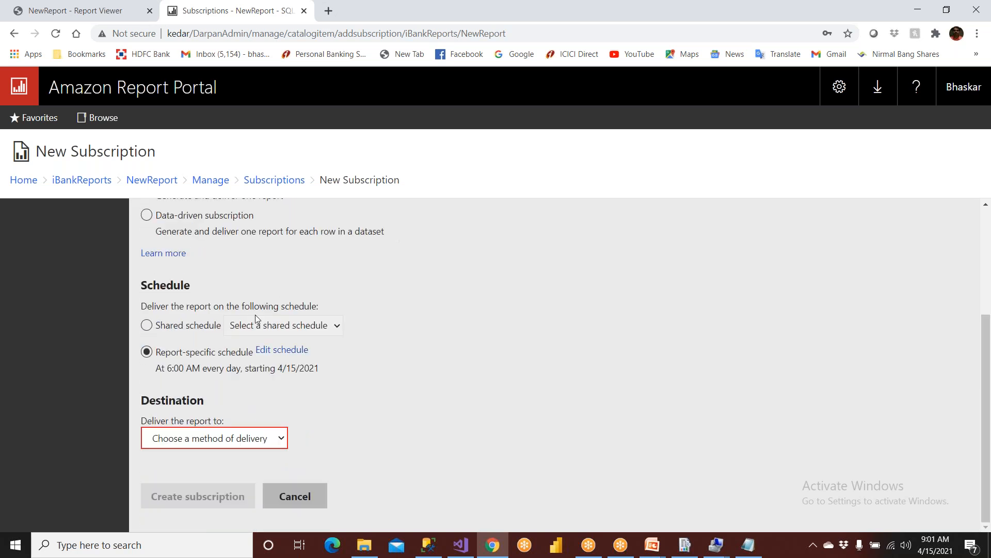
{"action": "left_click", "coordinate": [254, 441]}
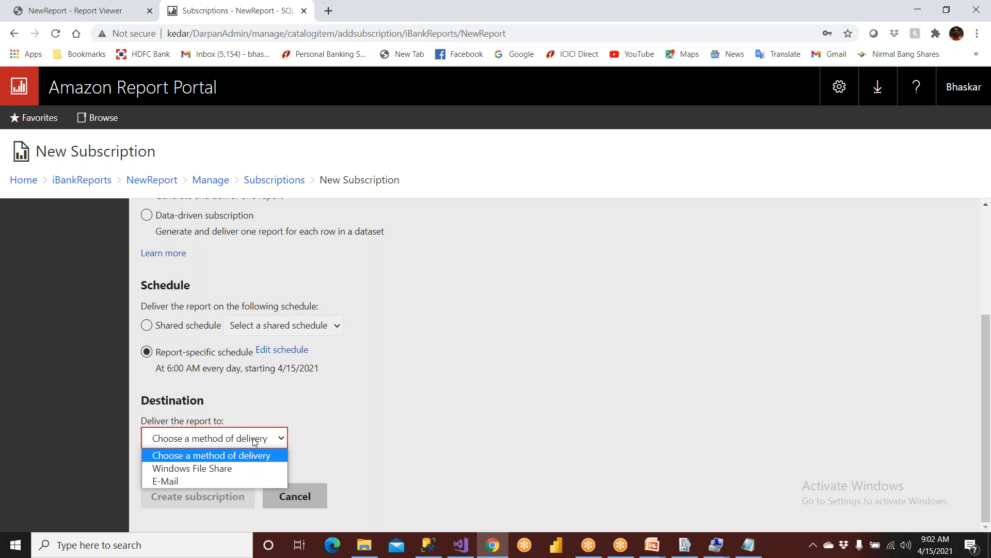
{"action": "left_click", "coordinate": [191, 481]}
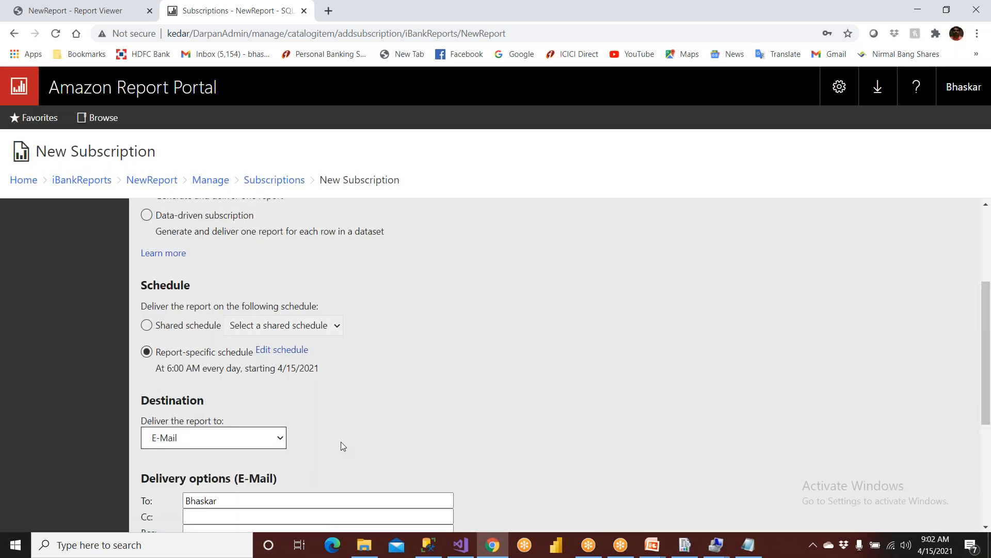
{"action": "scroll", "coordinate": [341, 442], "scroll_direction": "down", "scroll_amount": 4}
{"action": "left_click_drag", "start_coordinate": [223, 272], "coordinate": [164, 274]}
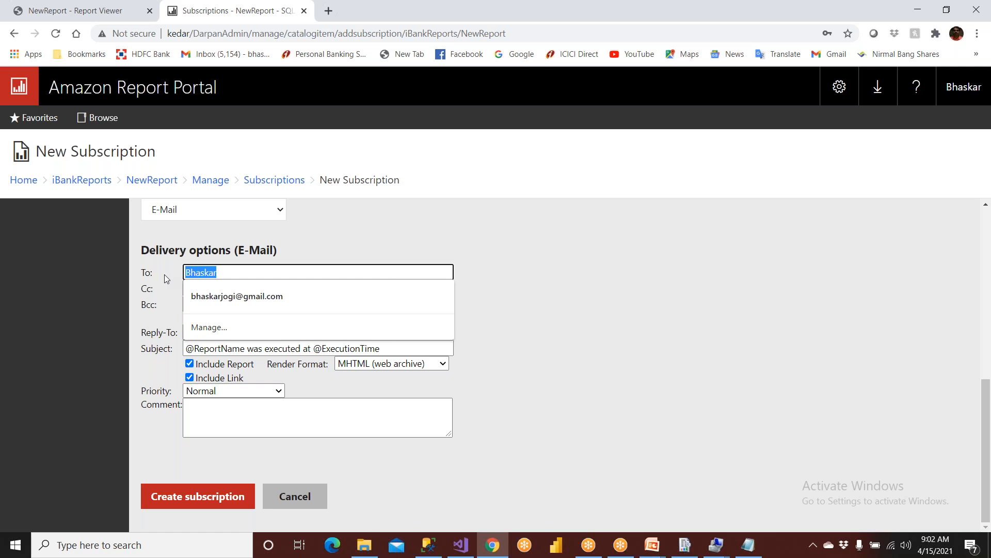
Replace the To line with the autocompleted address plus a second recipient, separated by a semicolon.
{"action": "type", "text": "Nand"}
{"action": "key", "text": "BackSpace"}
{"action": "key", "text": "BackSpace"}
{"action": "key", "text": "BackSpace"}
{"action": "key", "text": "BackSpace"}
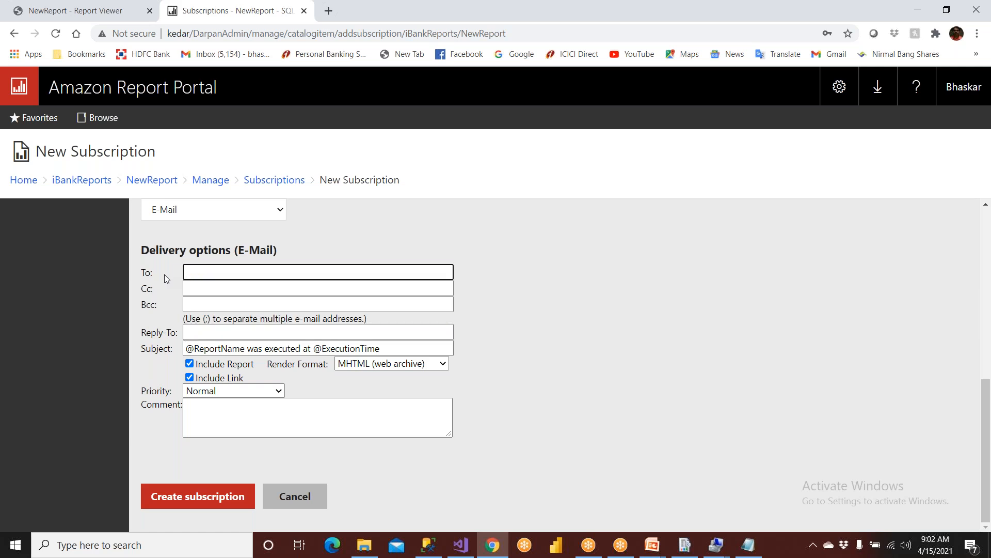
{"action": "type", "text": "bha"}
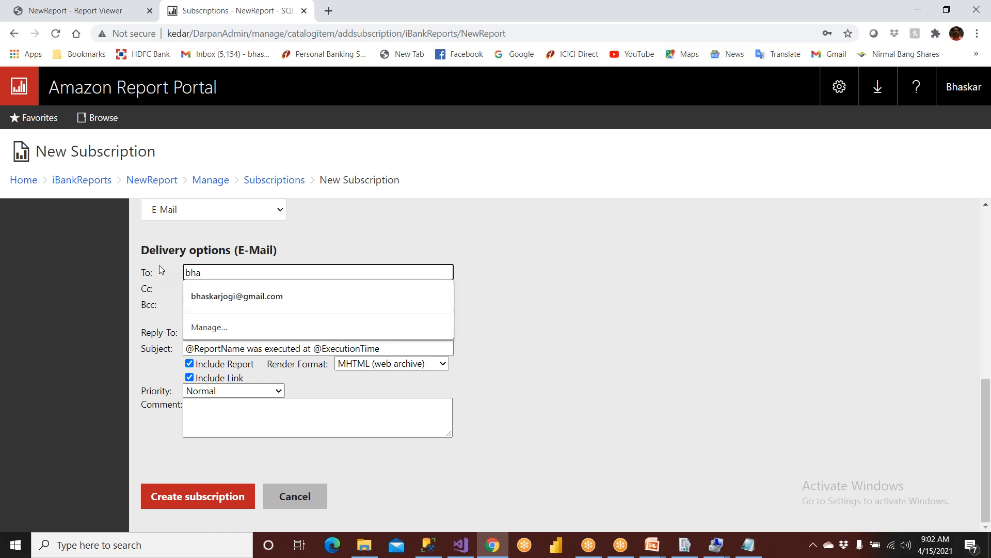
{"action": "key", "text": "Down"}
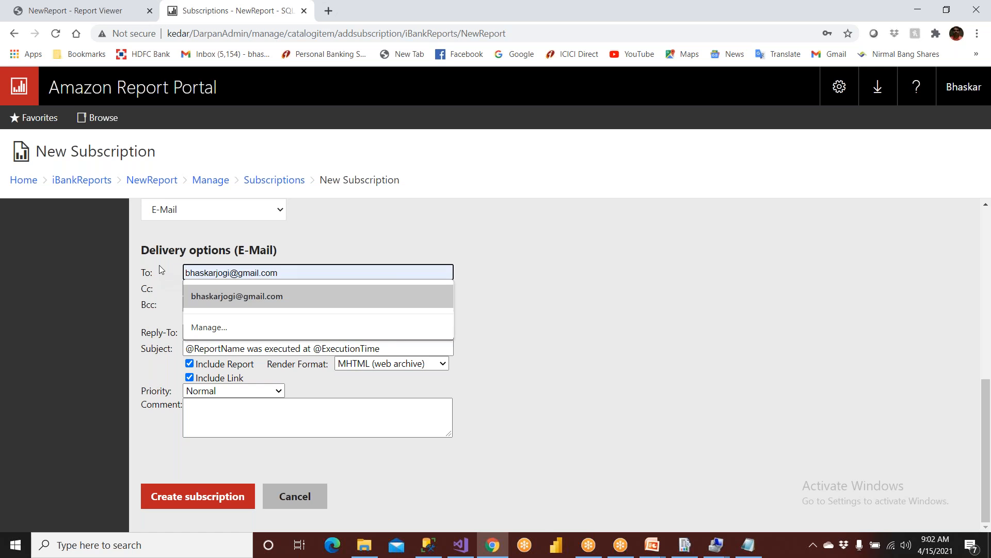
{"action": "left_click", "coordinate": [288, 296]}
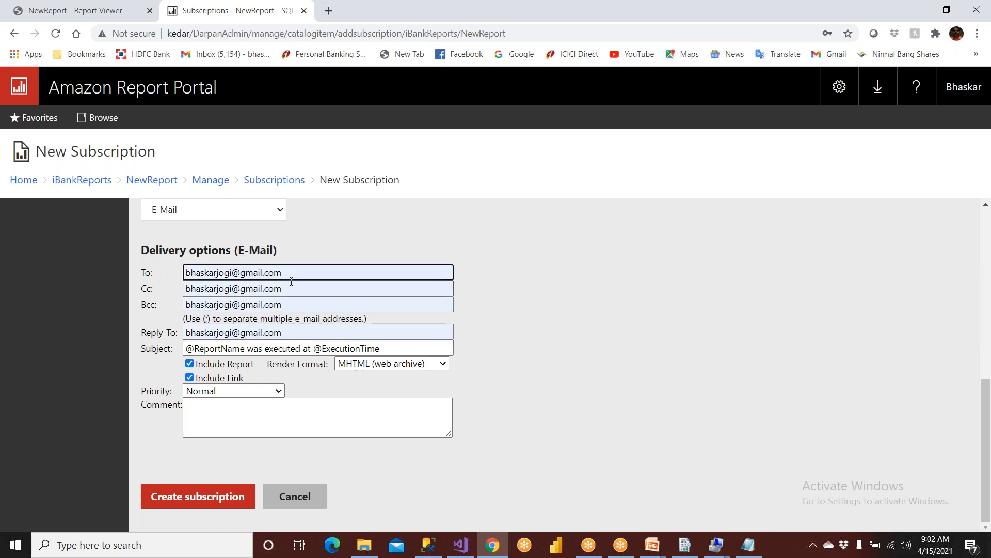
{"action": "type", "text": "; "}
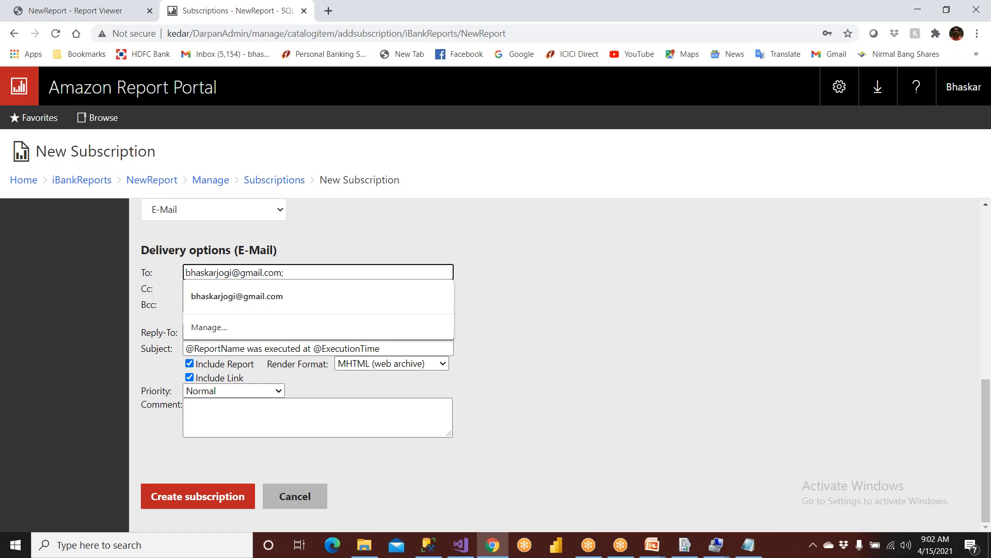
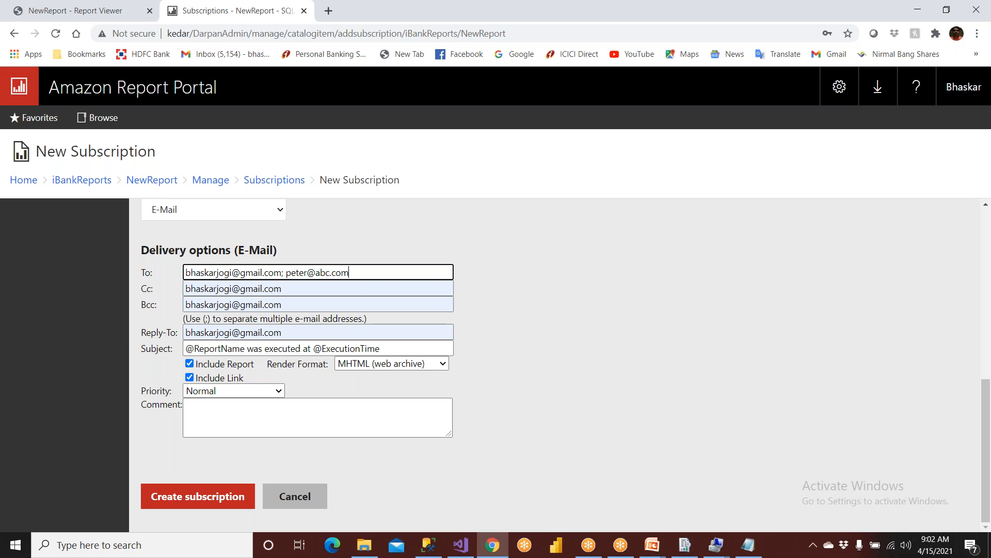
{"action": "left_click_drag", "start_coordinate": [357, 275], "coordinate": [169, 274]}
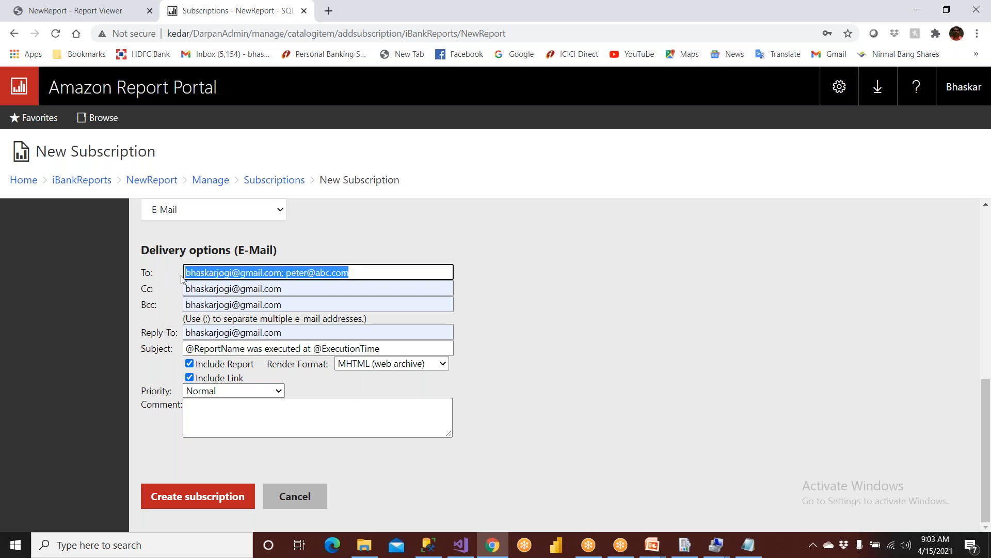
{"action": "left_click", "coordinate": [537, 310]}
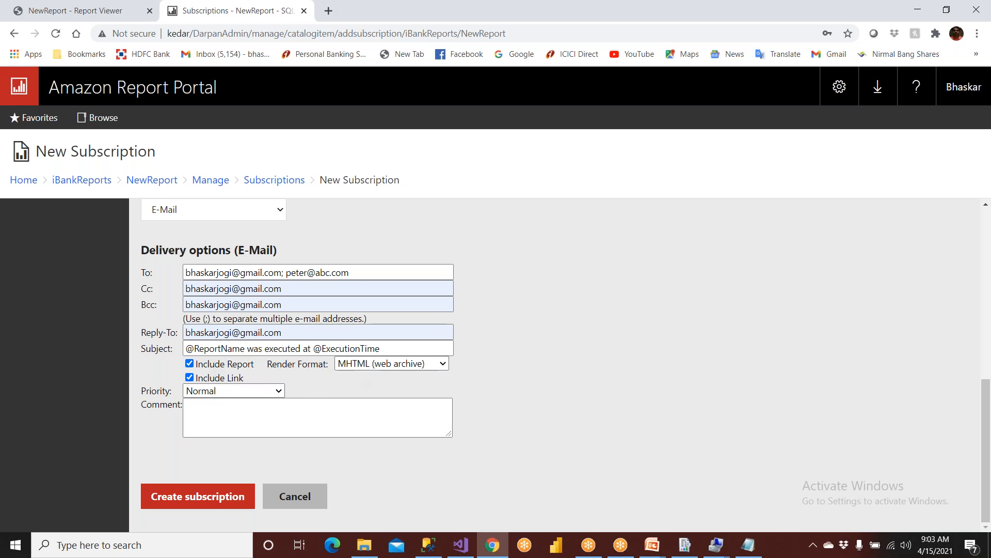
Set the report render format to PDF and keep the e-mail priority at Normal.
{"action": "left_click", "coordinate": [394, 364]}
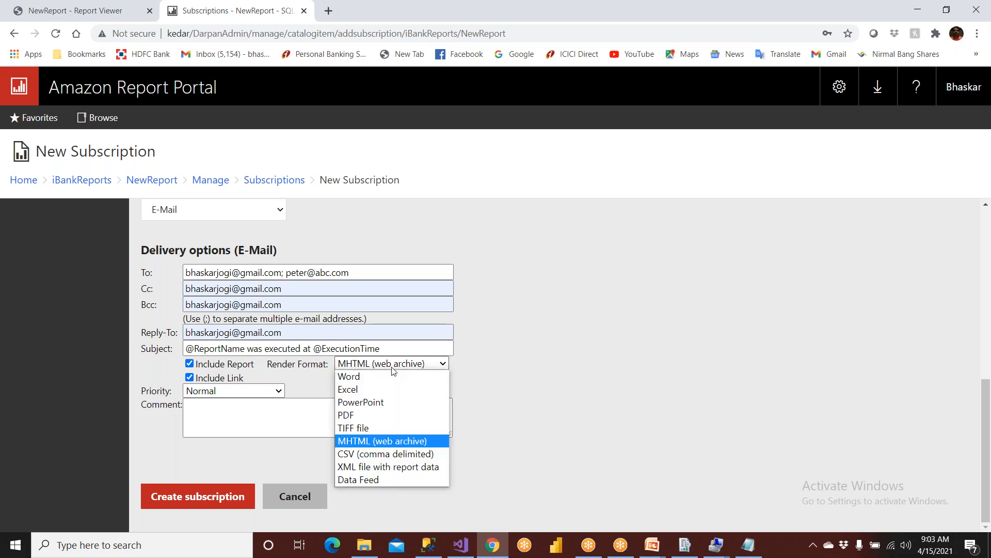
{"action": "left_click", "coordinate": [376, 416]}
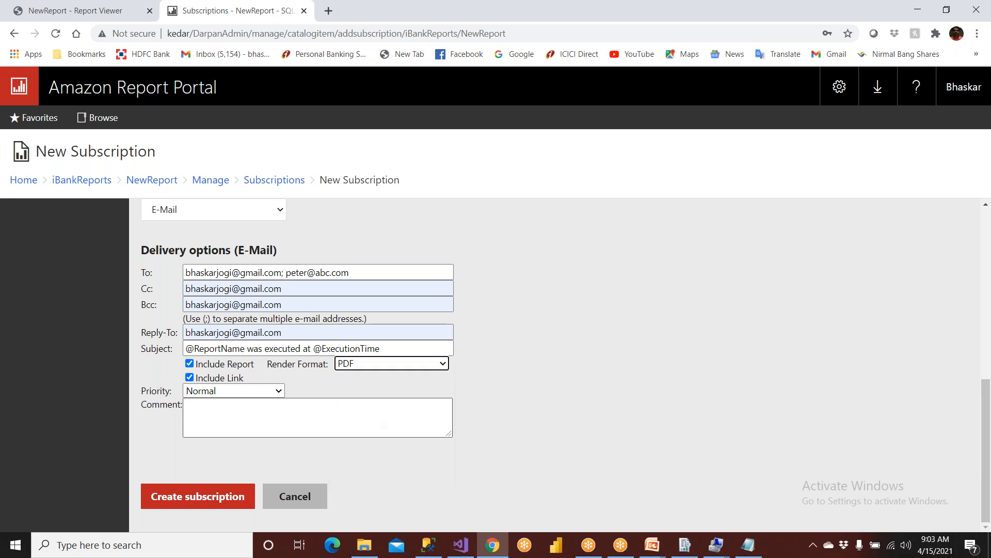
{"action": "left_click", "coordinate": [235, 393]}
{"action": "left_click", "coordinate": [235, 393]}
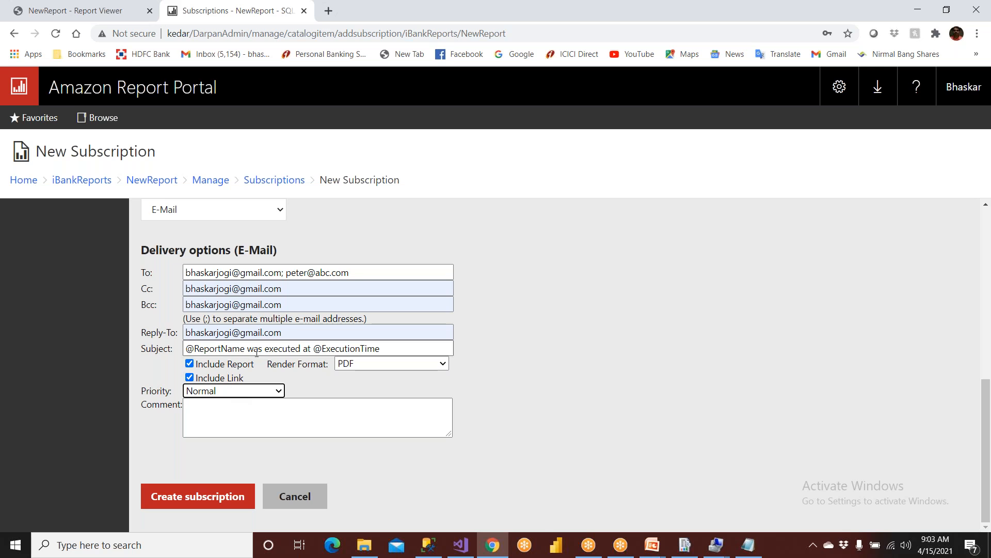
{"action": "double_click", "coordinate": [317, 349]}
Write the comment saying the sales report is attached, sign off 'Thanks' / 'Reporting Team', and create the subscription.
{"action": "left_click", "coordinate": [236, 417]}
{"action": "type", "text": "Hi "}
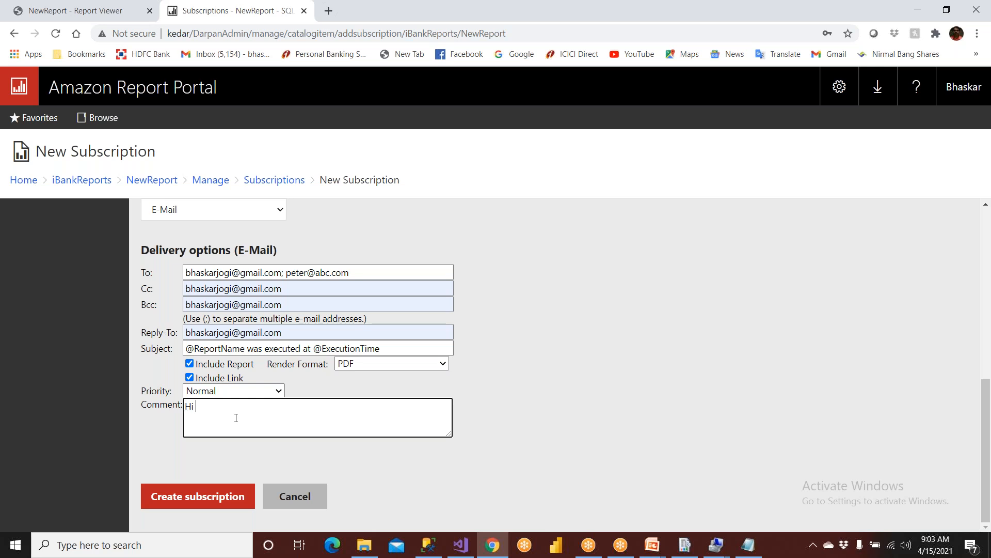
{"action": "type", "text": "There  This"}
{"action": "key", "text": "BackSpace"}
{"action": "key", "text": "BackSpace"}
{"action": "key", "text": "BackSpace"}
{"action": "type", "text": "e sales Report is attach"}
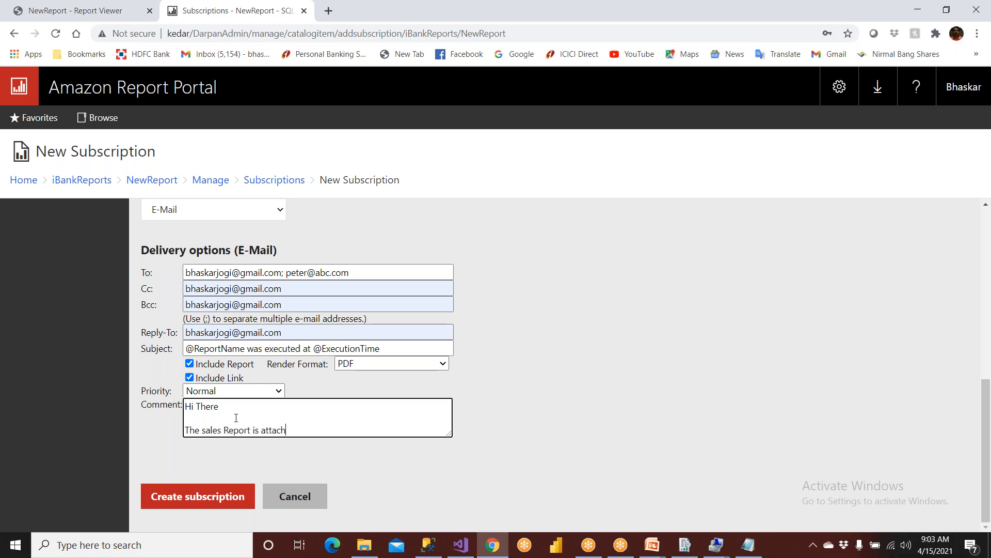
{"action": "type", "text": "ed here with"}
{"action": "key", "text": "Return"}
{"action": "key", "text": "Return"}
{"action": "type", "text": "Thaks\\"}
{"action": "key", "text": "BackSpace"}
{"action": "key", "text": "BackSpace"}
{"action": "key", "text": "BackSpace"}
{"action": "type", "text": "nks"}
{"action": "key", "text": "Return"}
{"action": "type", "text": "Bh"}
{"action": "key", "text": "BackSpace"}
{"action": "key", "text": "BackSpace"}
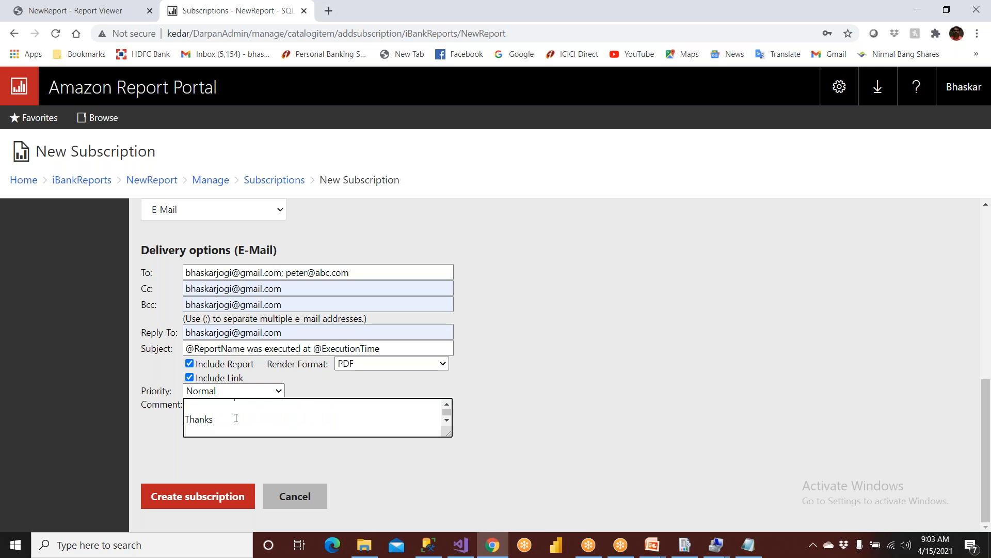
{"action": "type", "text": "Reporting Team"}
{"action": "left_click", "coordinate": [175, 495]}
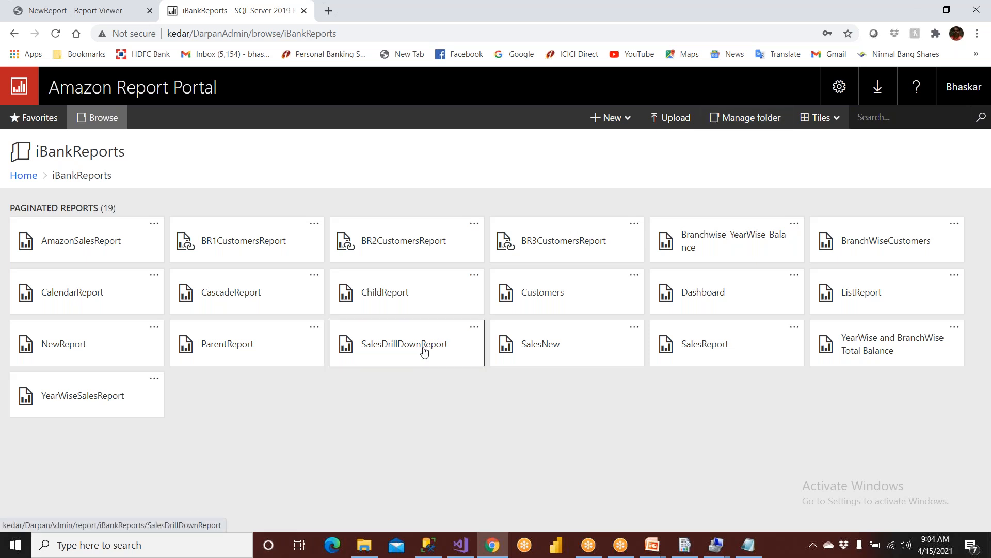
{"action": "left_click", "coordinate": [686, 545]}
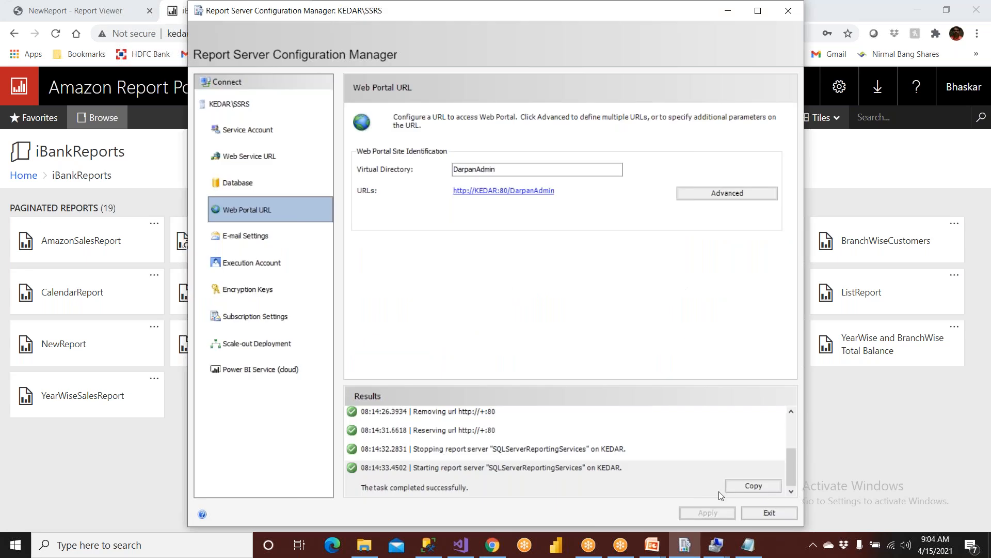
{"action": "left_click", "coordinate": [745, 515]}
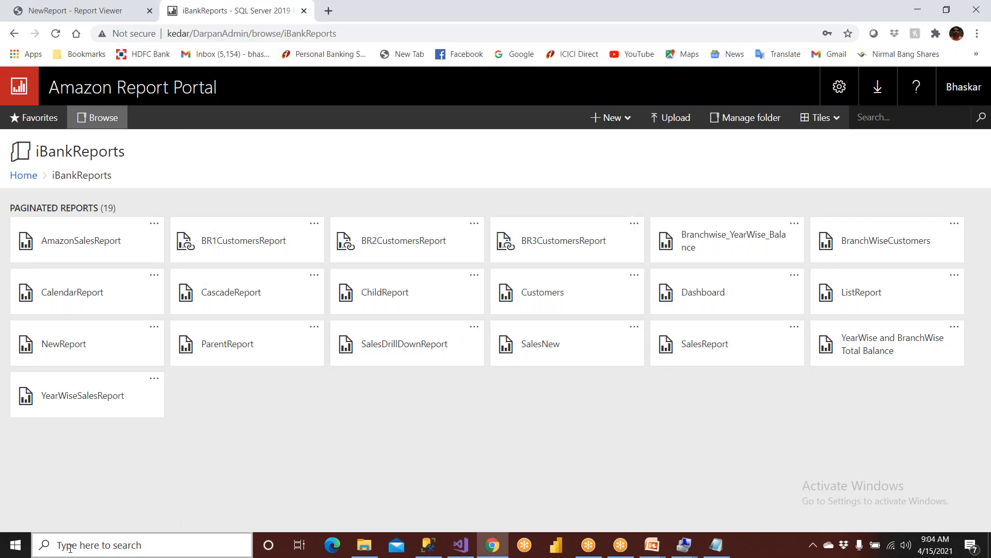
{"action": "key", "text": "super"}
{"action": "type", "text": "report"}
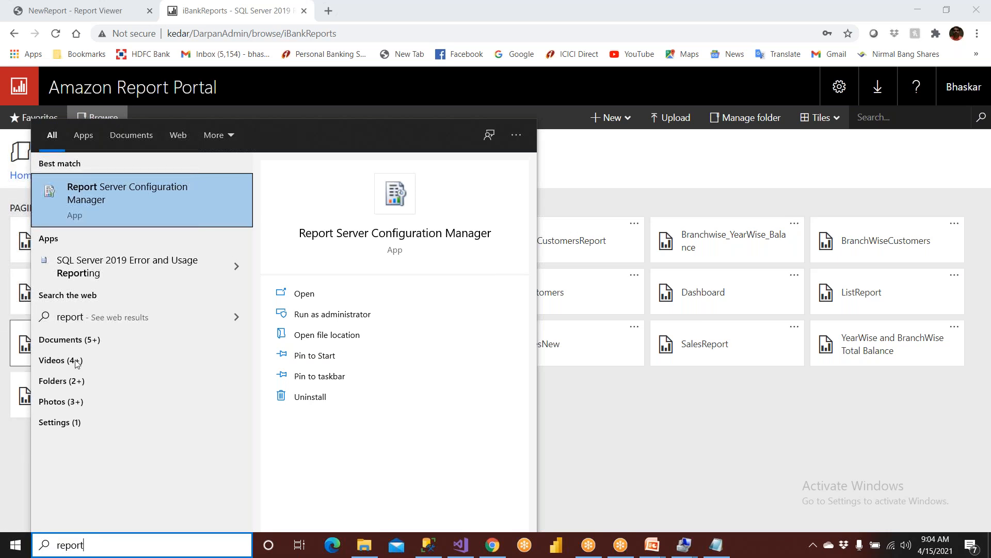
{"action": "left_click", "coordinate": [132, 205]}
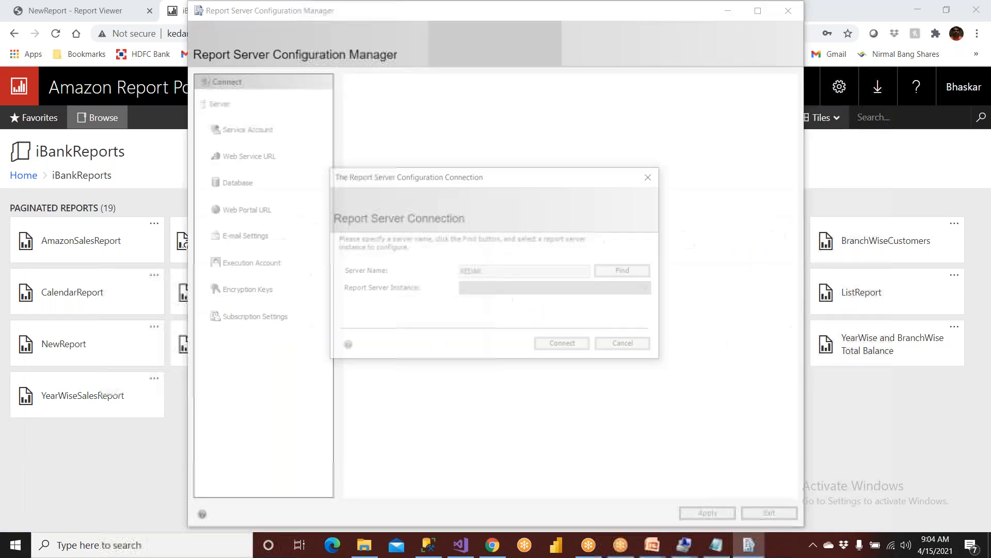
{"action": "left_click", "coordinate": [562, 343]}
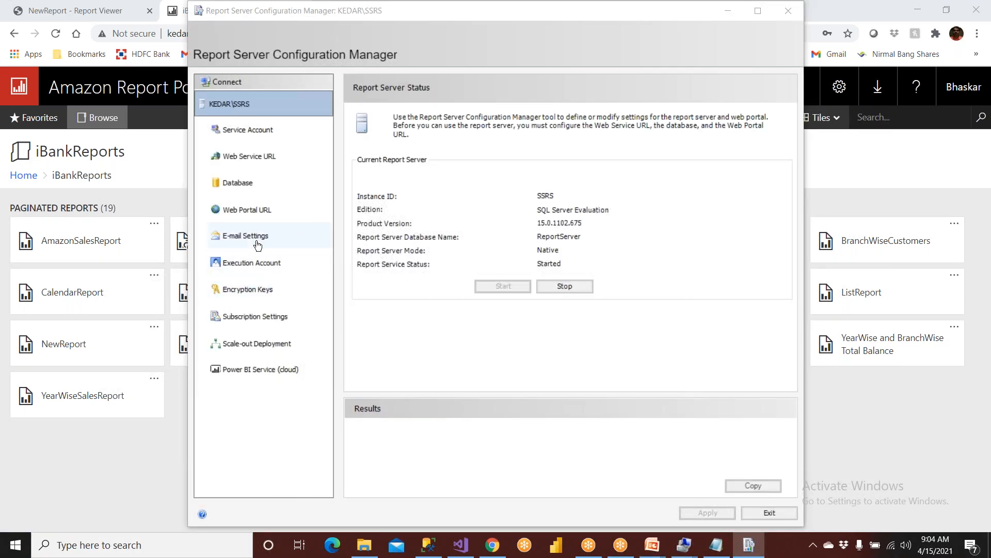
{"action": "left_click", "coordinate": [257, 242]}
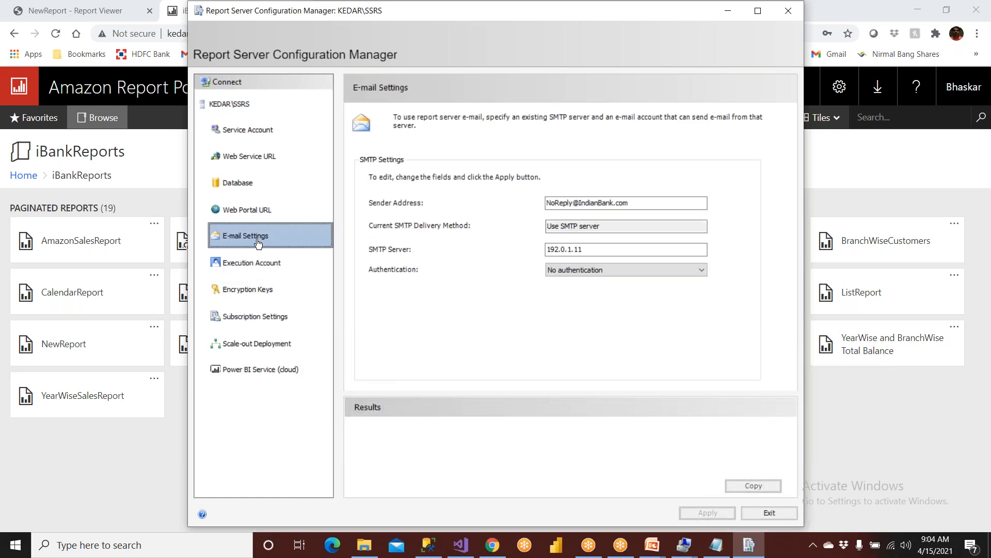
{"action": "left_click", "coordinate": [250, 156]}
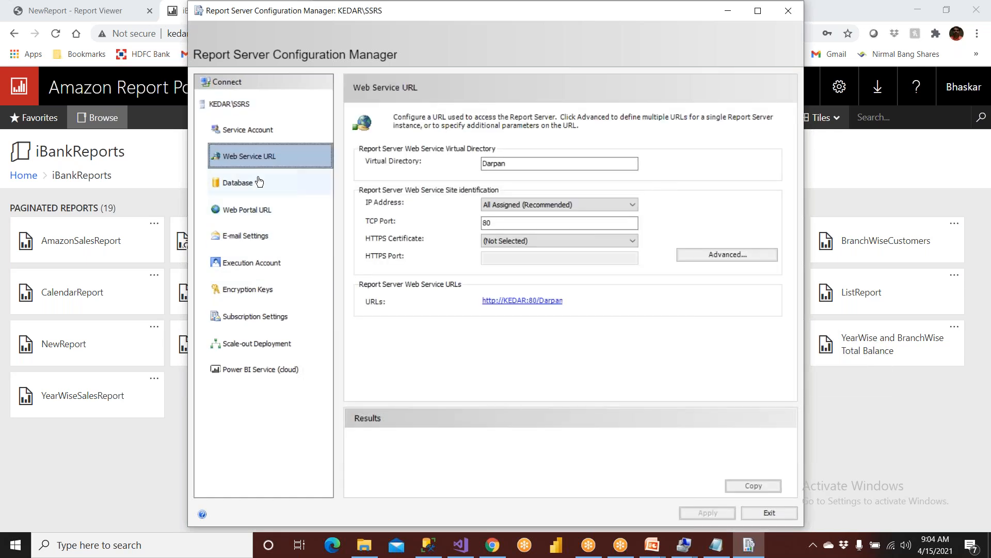
{"action": "left_click", "coordinate": [258, 183]}
{"action": "left_click", "coordinate": [260, 210]}
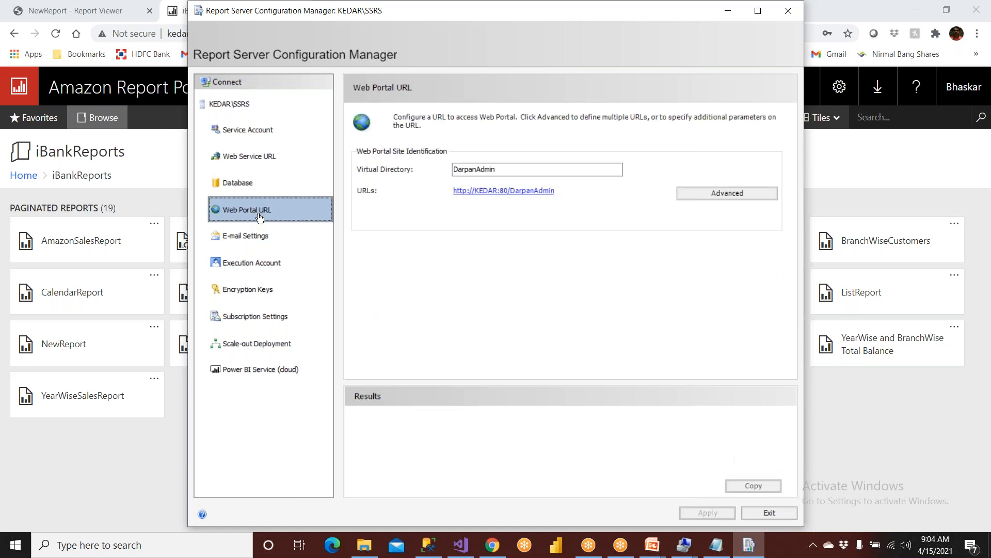
{"action": "left_click", "coordinate": [263, 238]}
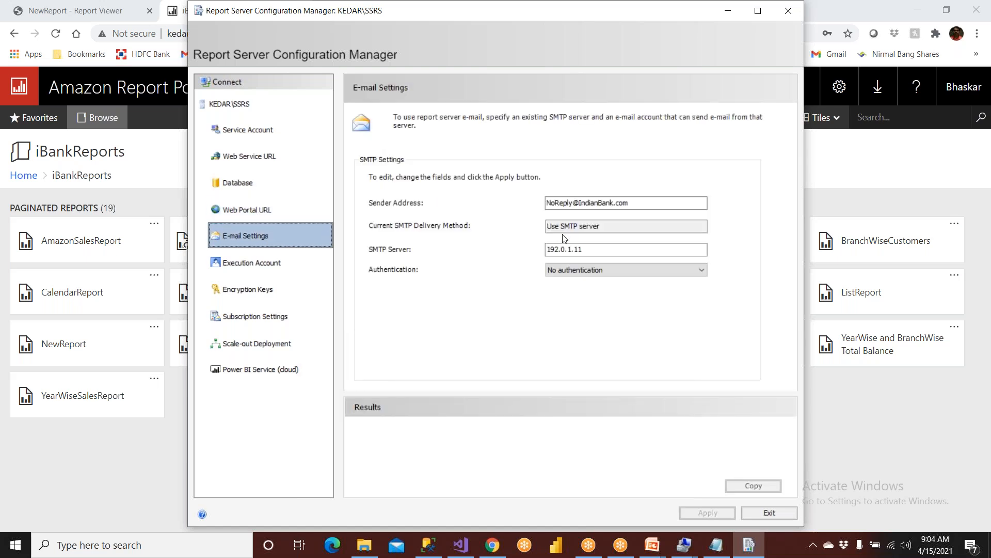
{"action": "left_click_drag", "start_coordinate": [590, 249], "coordinate": [519, 247]}
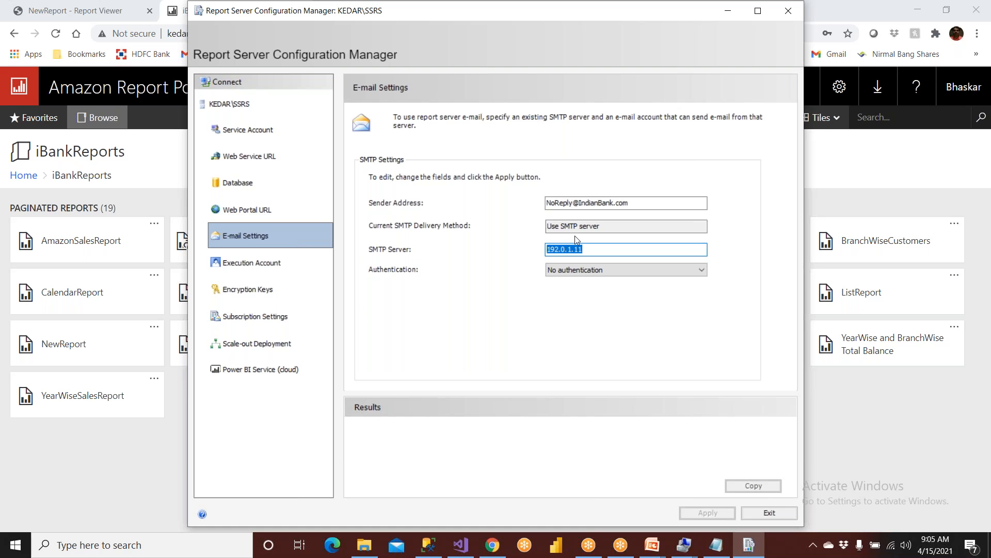
{"action": "left_click_drag", "start_coordinate": [634, 202], "coordinate": [546, 202]}
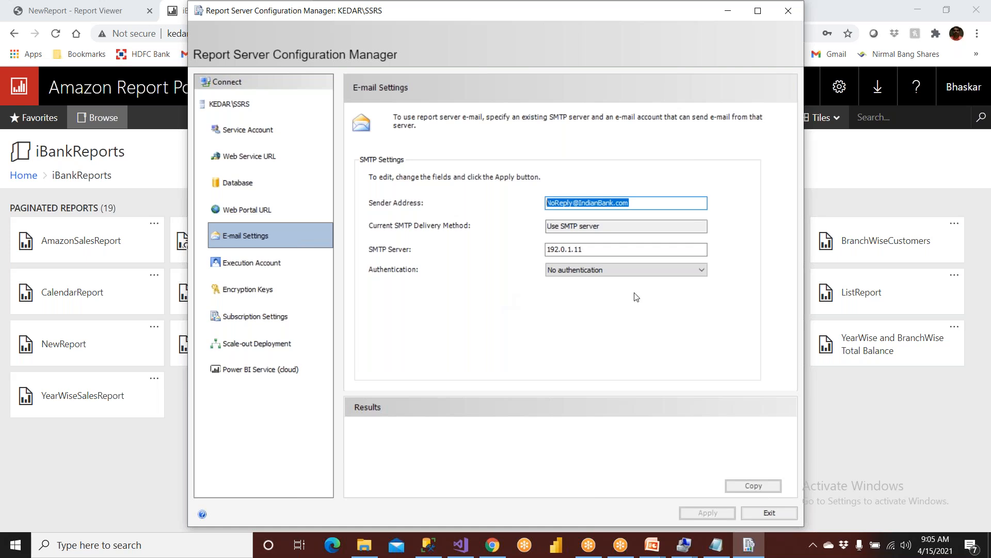
{"action": "left_click", "coordinate": [768, 513]}
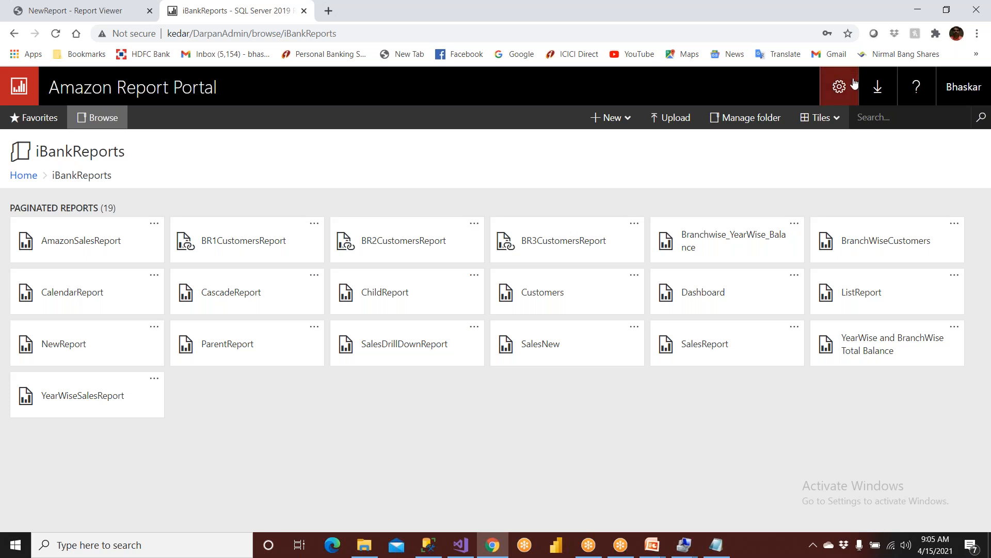
Open My subscriptions from the settings gear and open the NewReport subscription.
{"action": "left_click", "coordinate": [839, 88]}
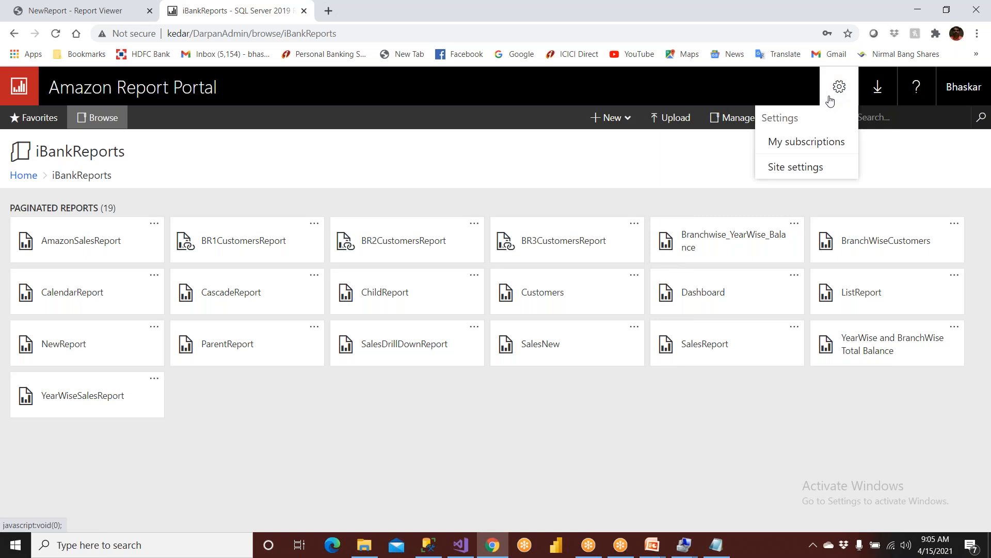
{"action": "left_click", "coordinate": [819, 146]}
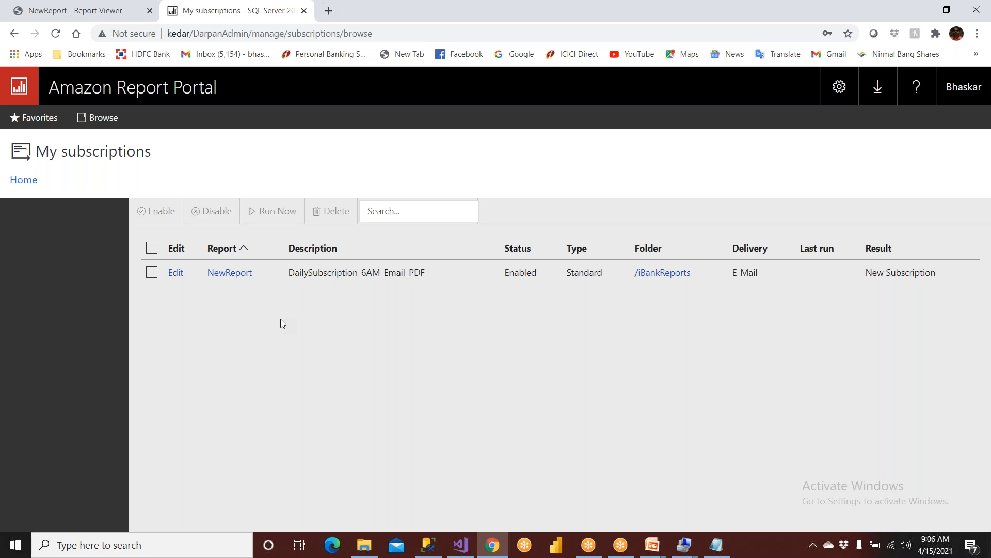
{"action": "left_click", "coordinate": [176, 272]}
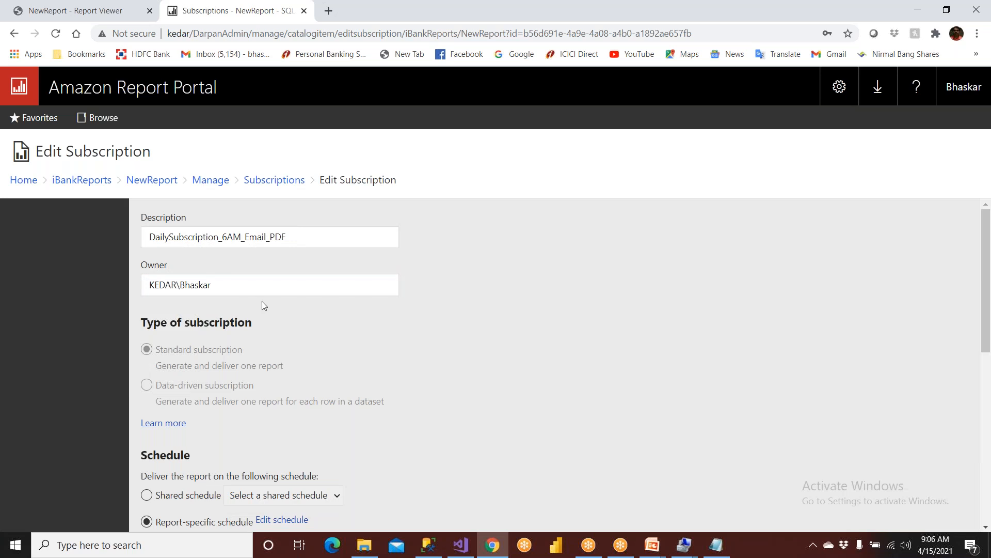
Switch the subscription's destination from e-mail to Windows File Share and select the Path field.
{"action": "scroll", "coordinate": [262, 301], "scroll_direction": "down", "scroll_amount": 6}
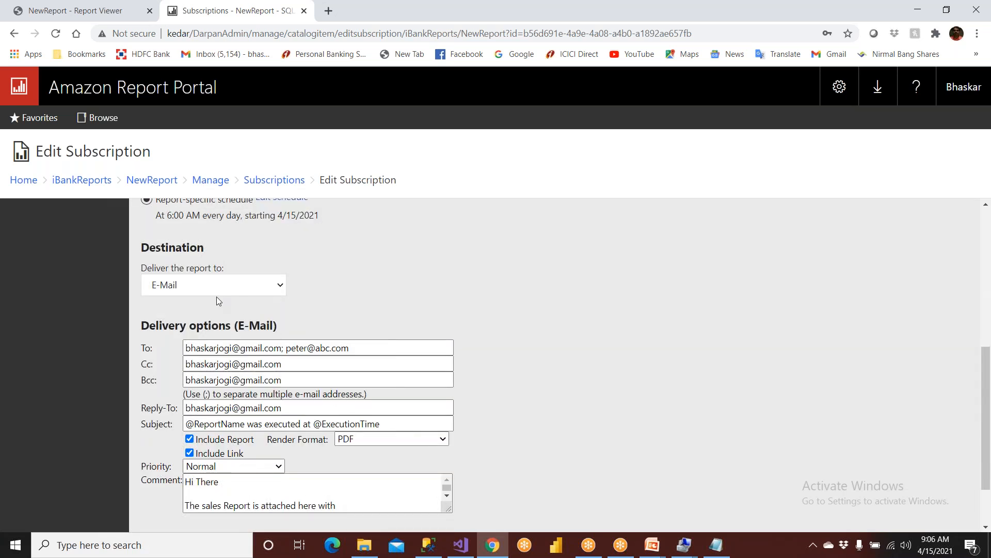
{"action": "left_click", "coordinate": [210, 290]}
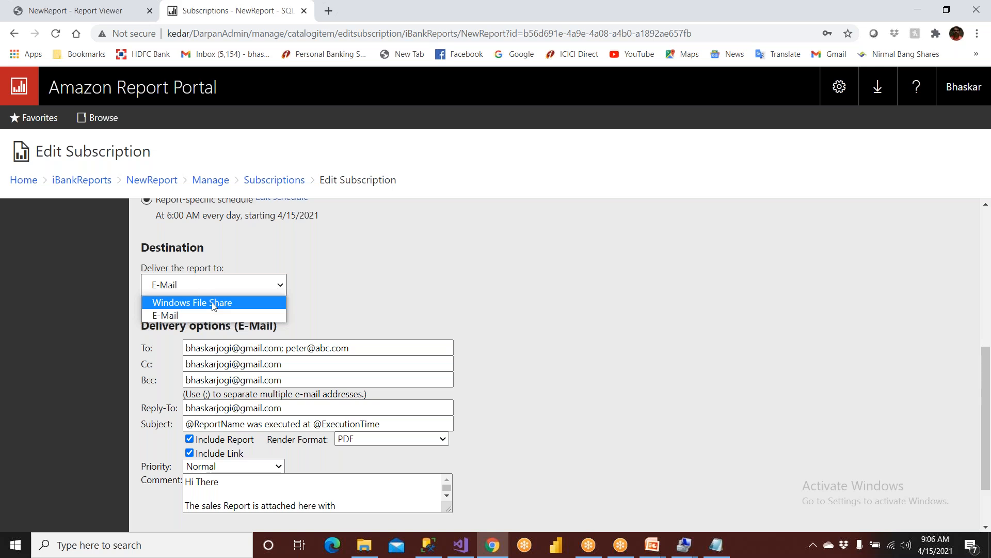
{"action": "left_click", "coordinate": [214, 305]}
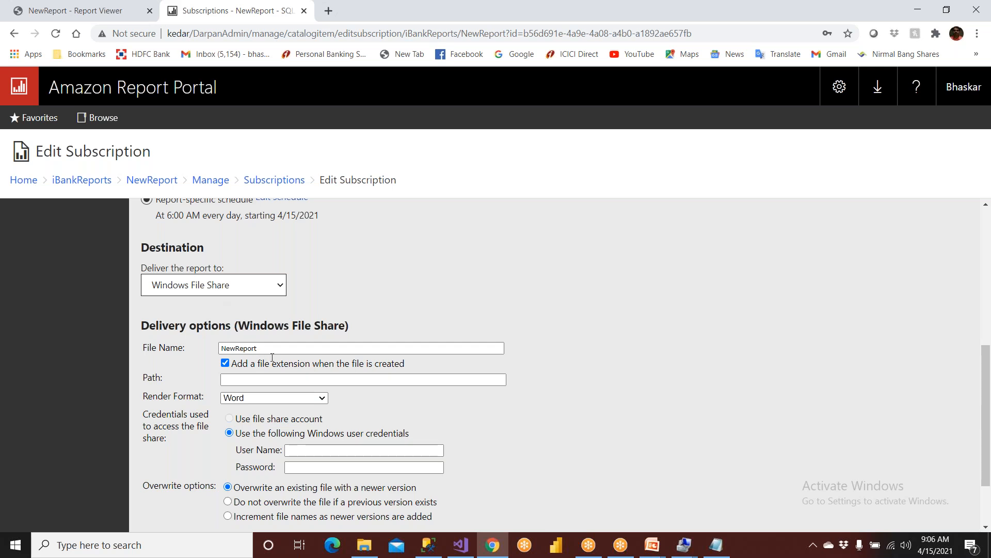
{"action": "left_click", "coordinate": [235, 380]}
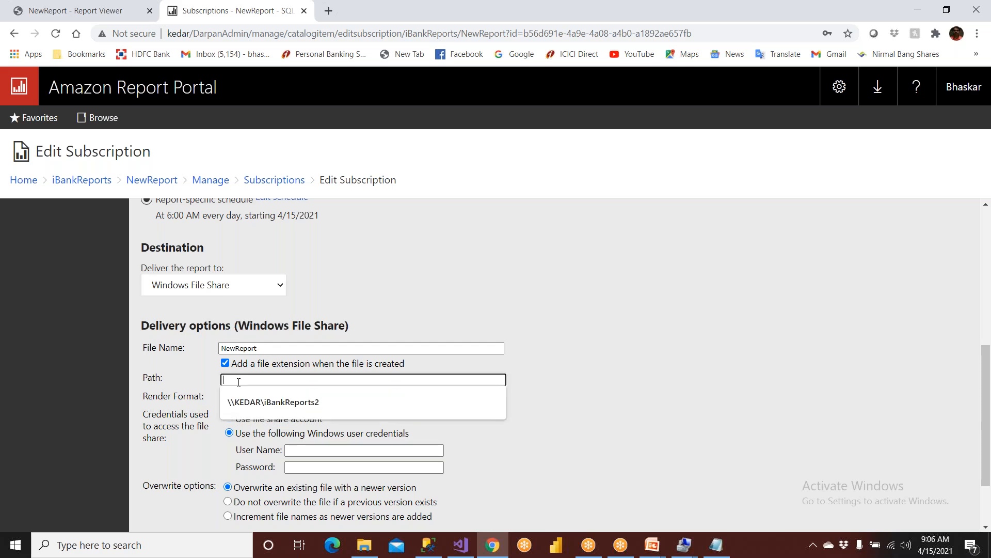
{"action": "left_click", "coordinate": [364, 544]}
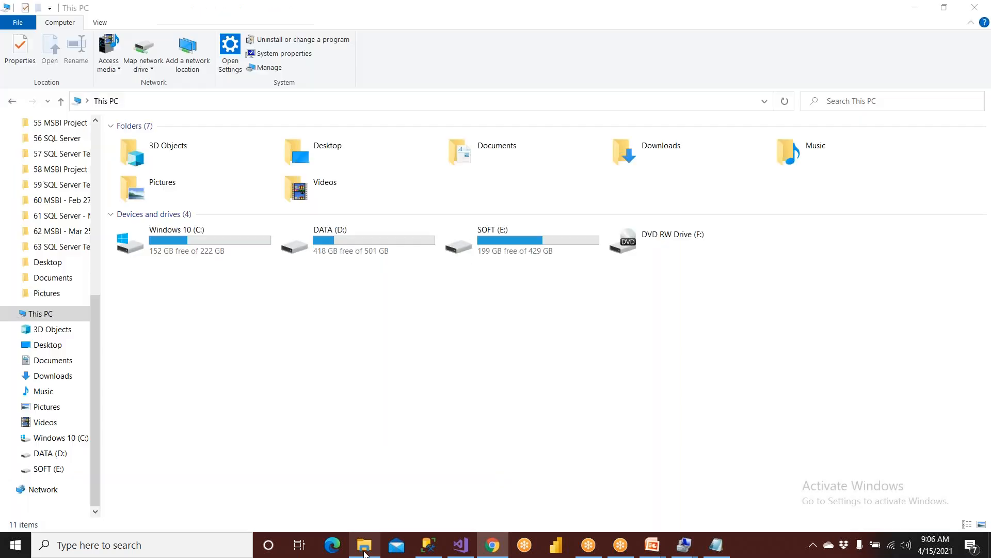
Make a new folder named IndianBankReports at the root of the DATA (D:) drive.
{"action": "double_click", "coordinate": [544, 237]}
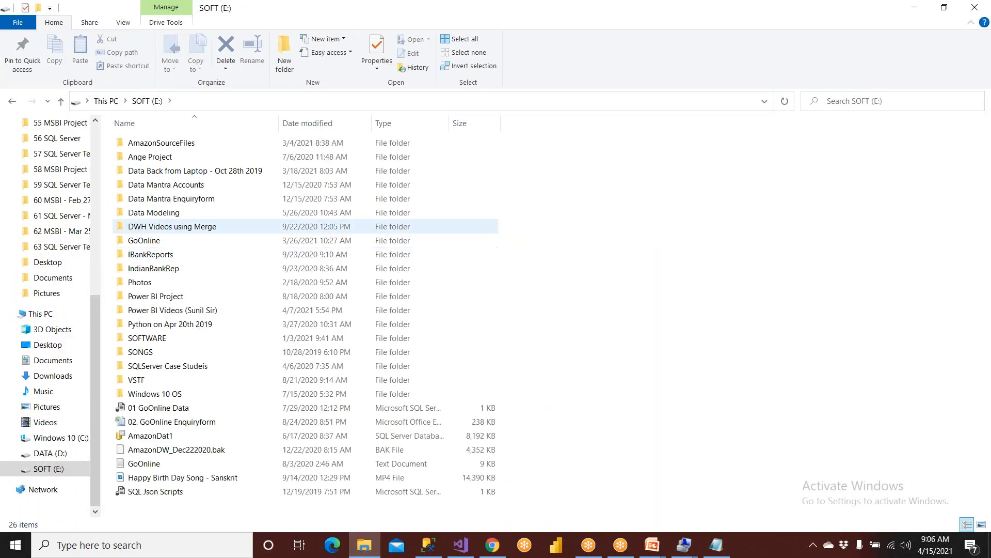
{"action": "left_click", "coordinate": [61, 101]}
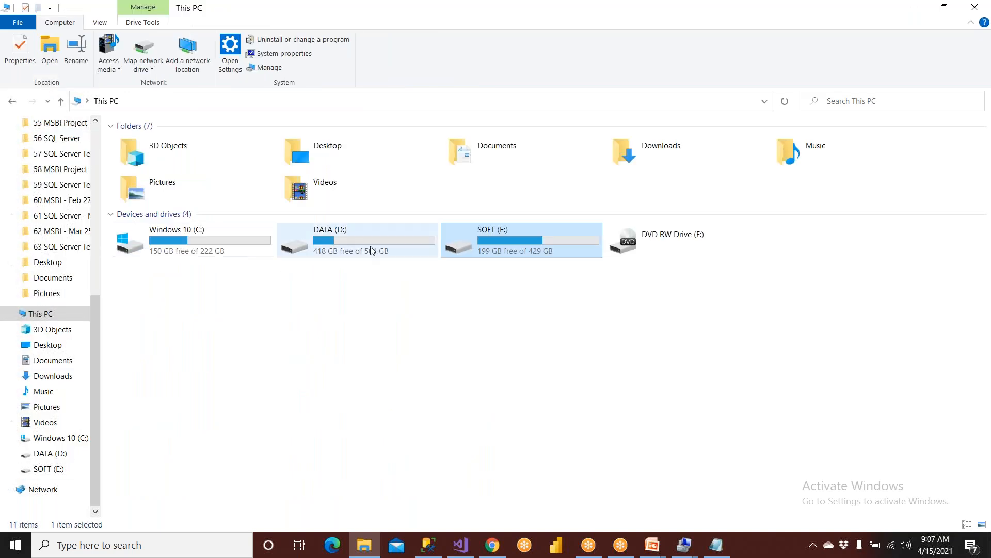
{"action": "double_click", "coordinate": [370, 242]}
{"action": "scroll", "coordinate": [333, 382], "scroll_direction": "down", "scroll_amount": 5}
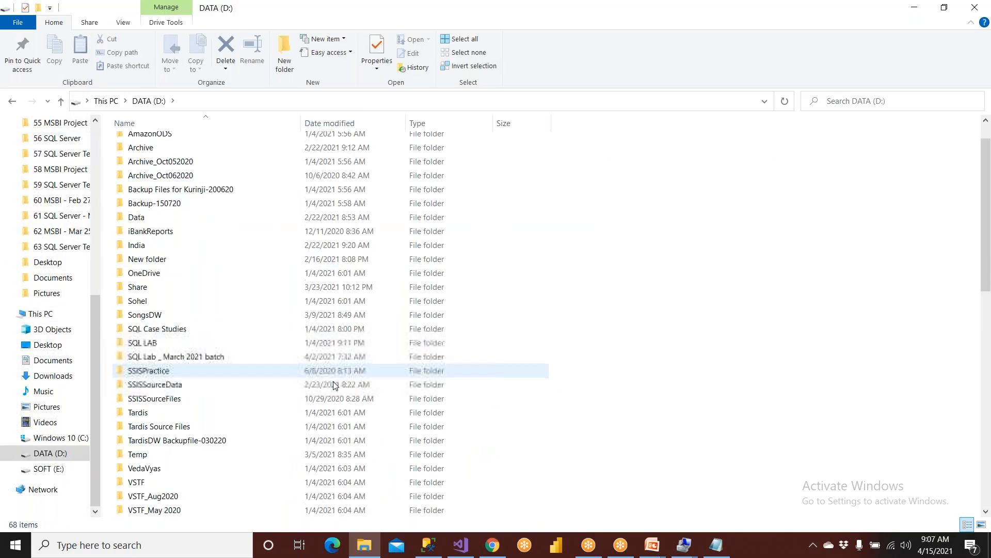
{"action": "scroll", "coordinate": [333, 382], "scroll_direction": "up", "scroll_amount": 5}
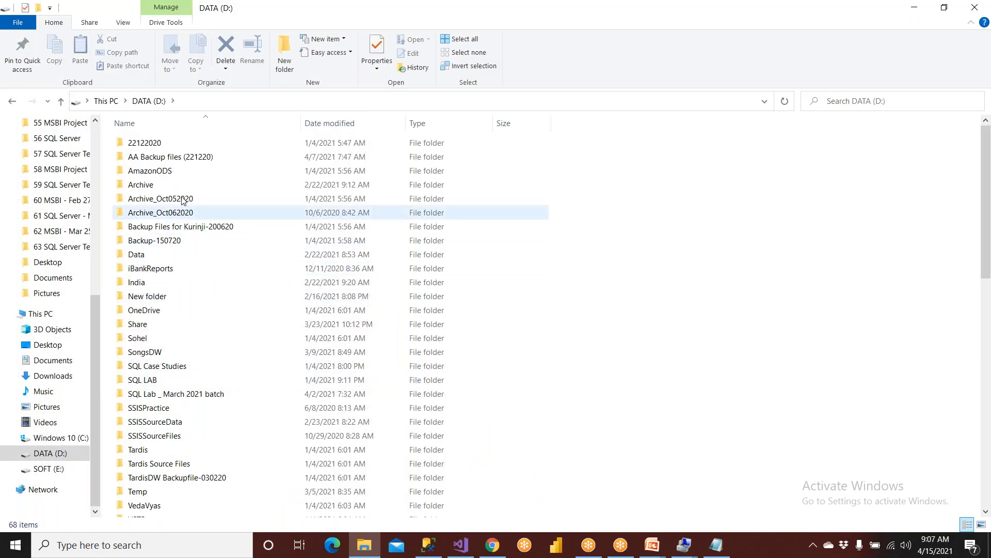
{"action": "left_click", "coordinate": [283, 66]}
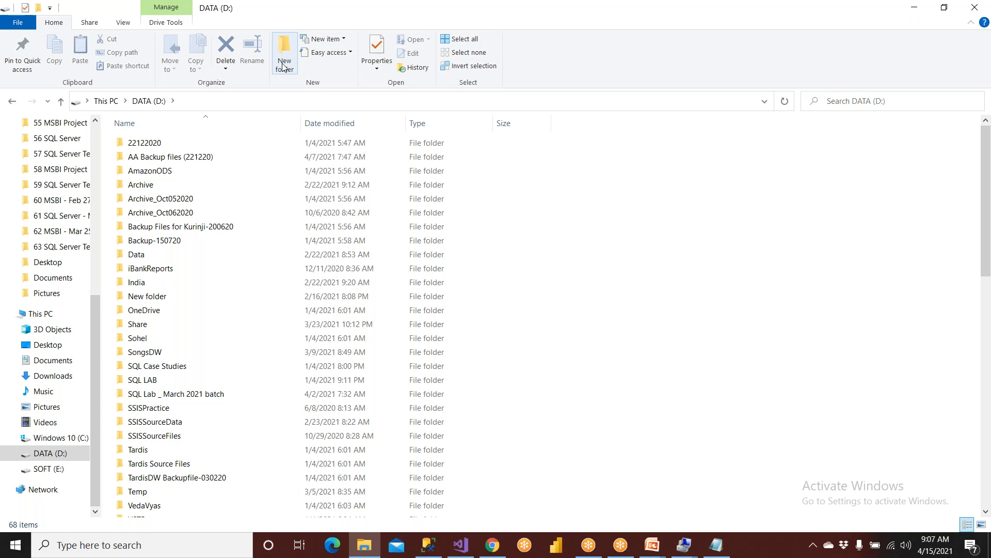
{"action": "type", "text": "India"}
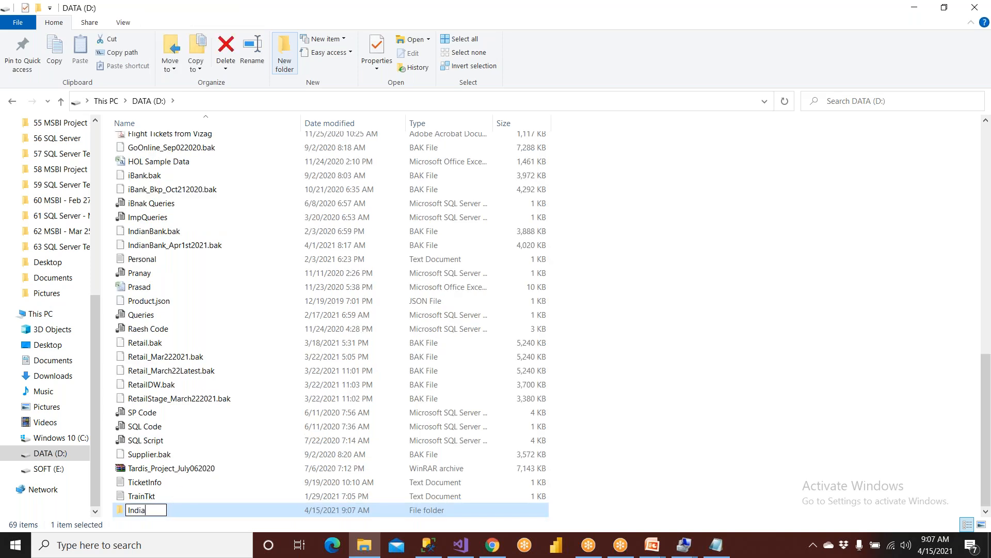
{"action": "type", "text": "nBankReports"}
{"action": "key", "text": "Return"}
{"action": "key", "text": "Return"}
{"action": "left_click", "coordinate": [62, 101]}
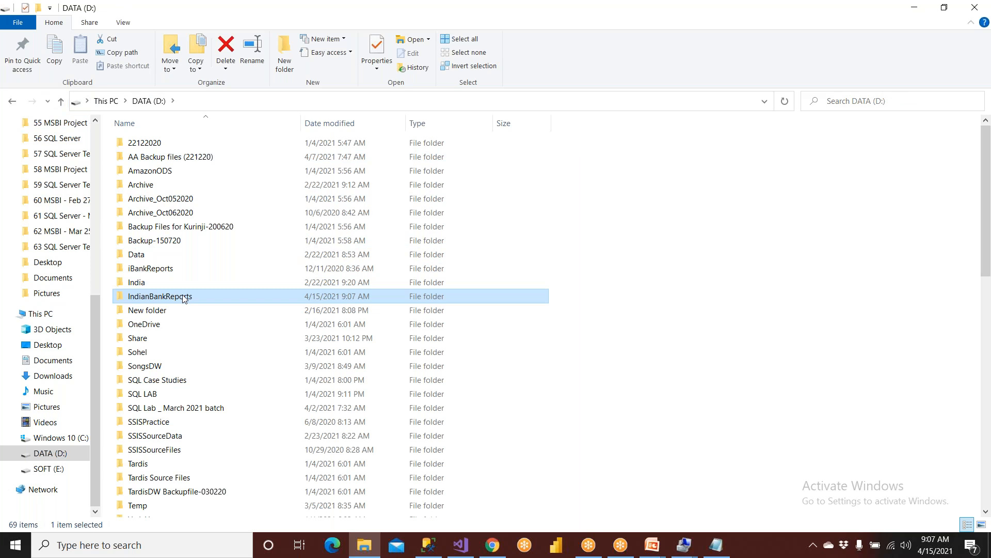
{"action": "right_click", "coordinate": [184, 298]}
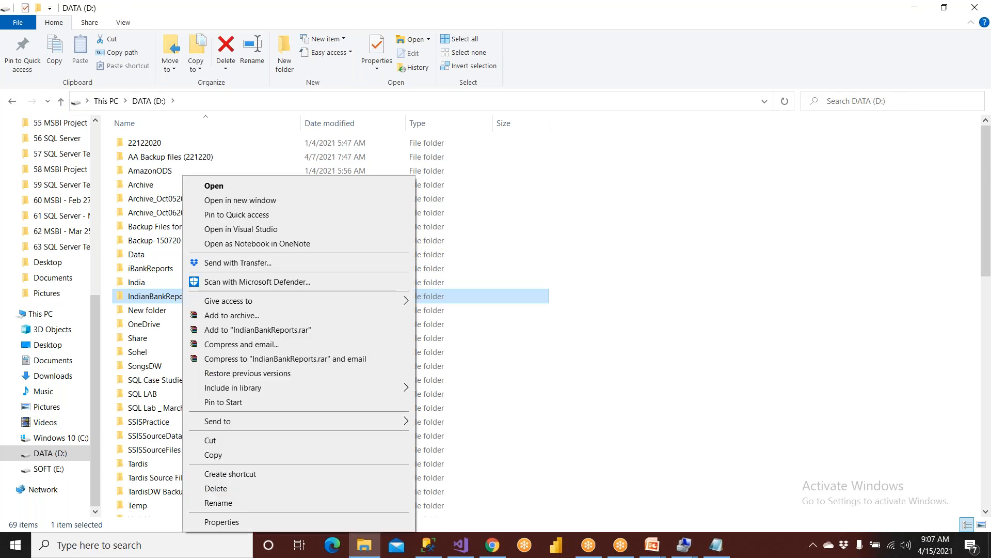
Share IndianBankReports with the SSRS admin user, giving Read/Write permission.
{"action": "mouse_move", "coordinate": [209, 301]}
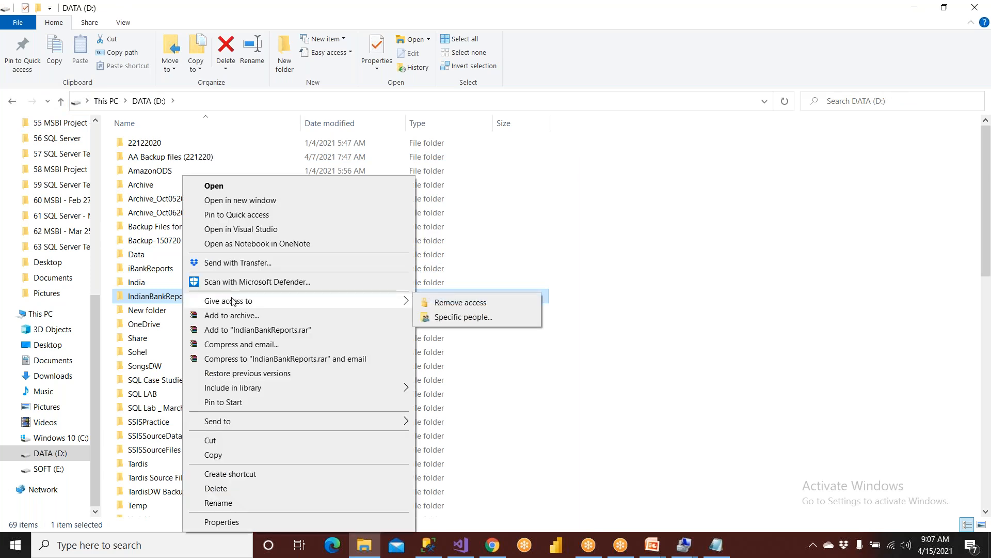
{"action": "left_click", "coordinate": [442, 318]}
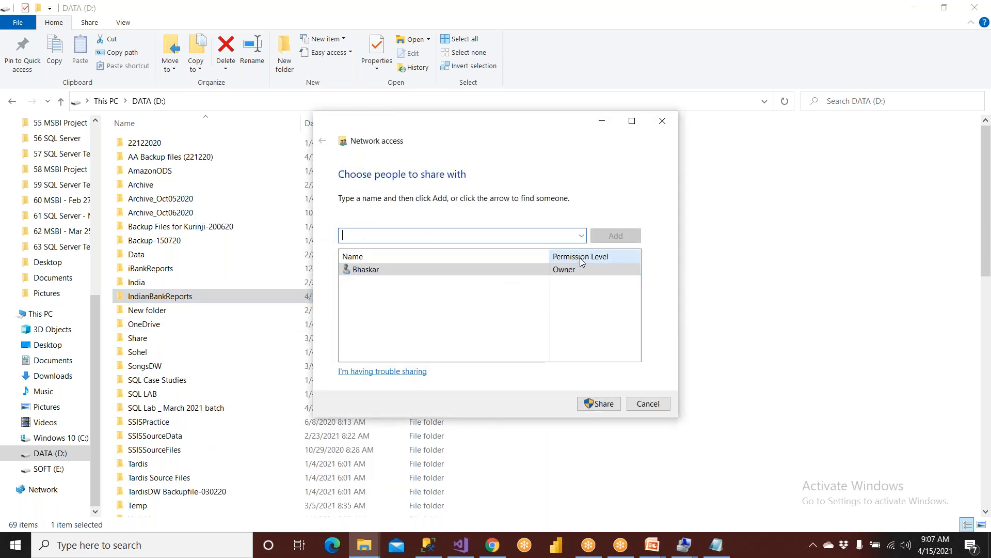
{"action": "left_click", "coordinate": [582, 239]}
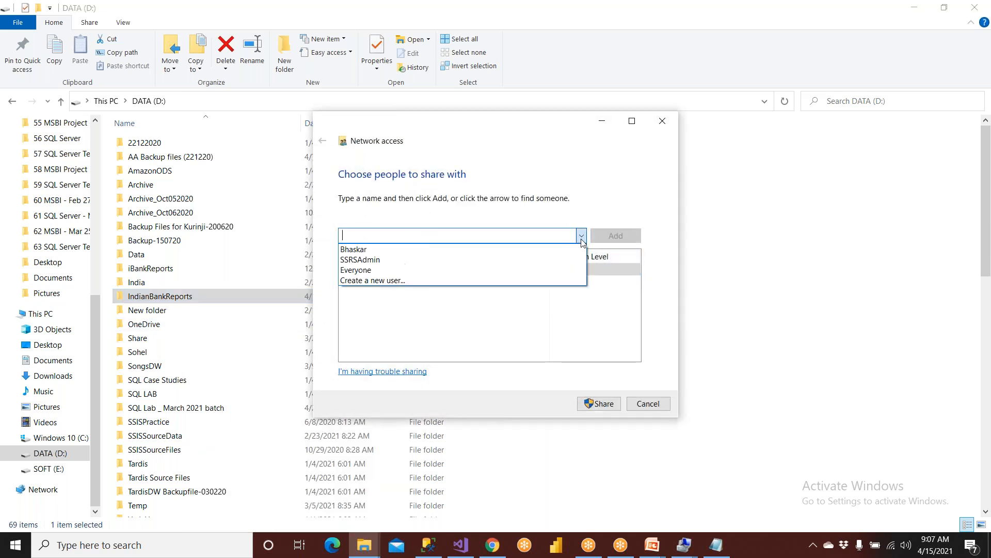
{"action": "left_click", "coordinate": [387, 249]}
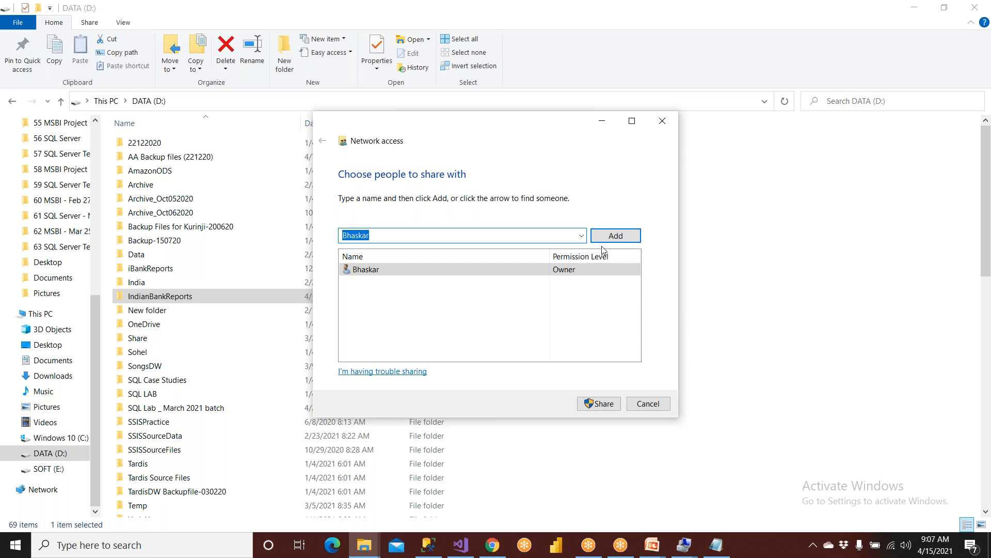
{"action": "left_click", "coordinate": [581, 236]}
{"action": "left_click", "coordinate": [405, 265]}
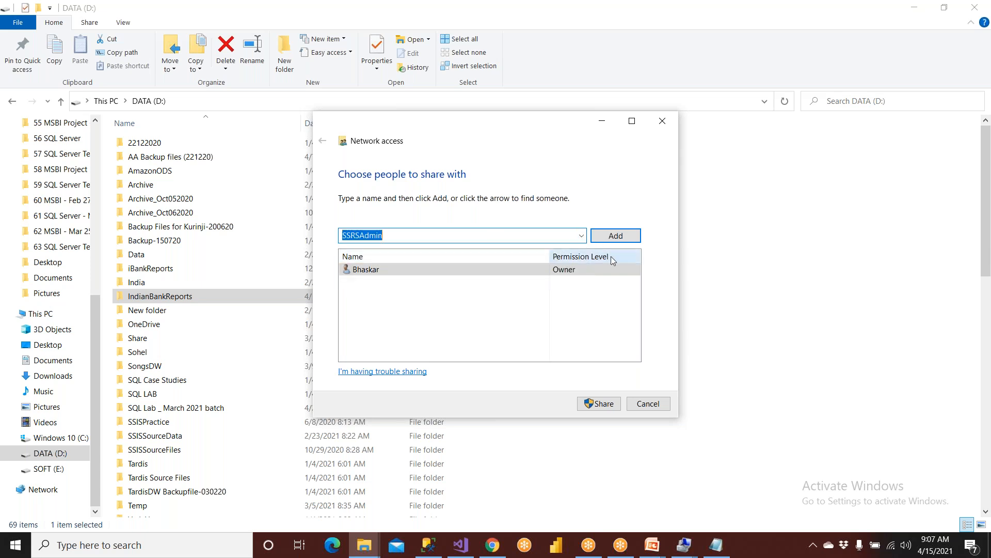
{"action": "left_click", "coordinate": [616, 236]}
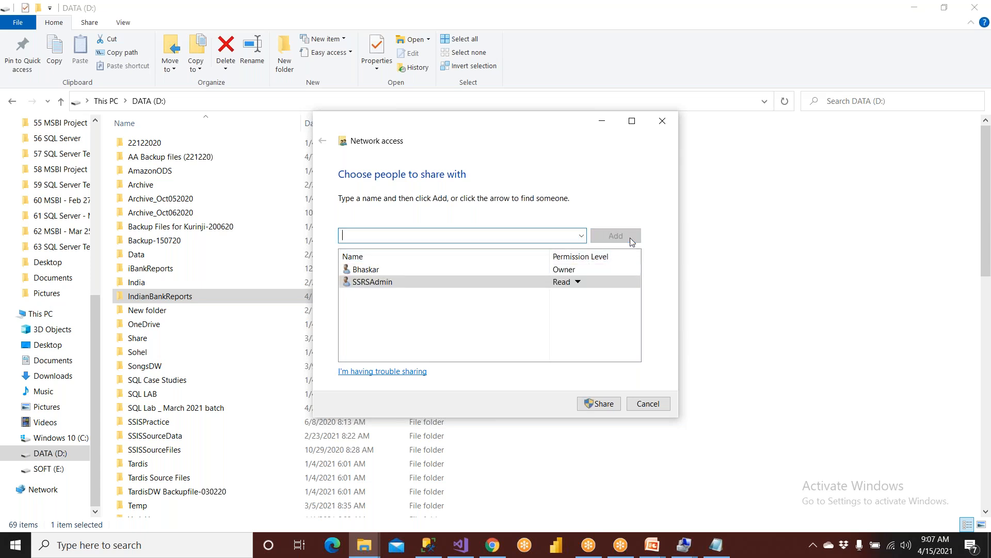
{"action": "left_click", "coordinate": [578, 283]}
{"action": "left_click", "coordinate": [622, 295]}
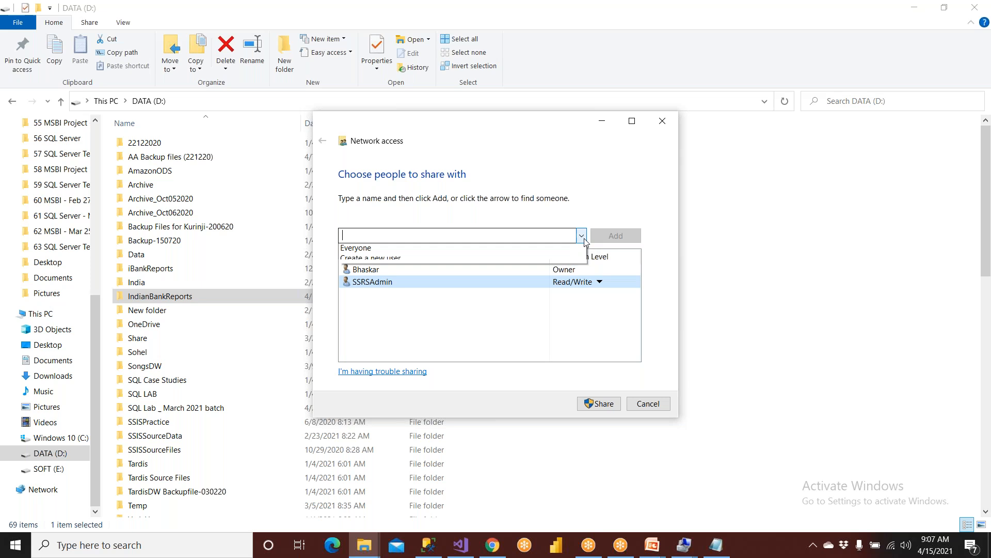
Add Everyone with Read/Write, share the folder, and set the network to private.
{"action": "left_click", "coordinate": [582, 236]}
{"action": "left_click", "coordinate": [410, 269]}
{"action": "left_click", "coordinate": [616, 235]}
{"action": "left_click", "coordinate": [579, 282]}
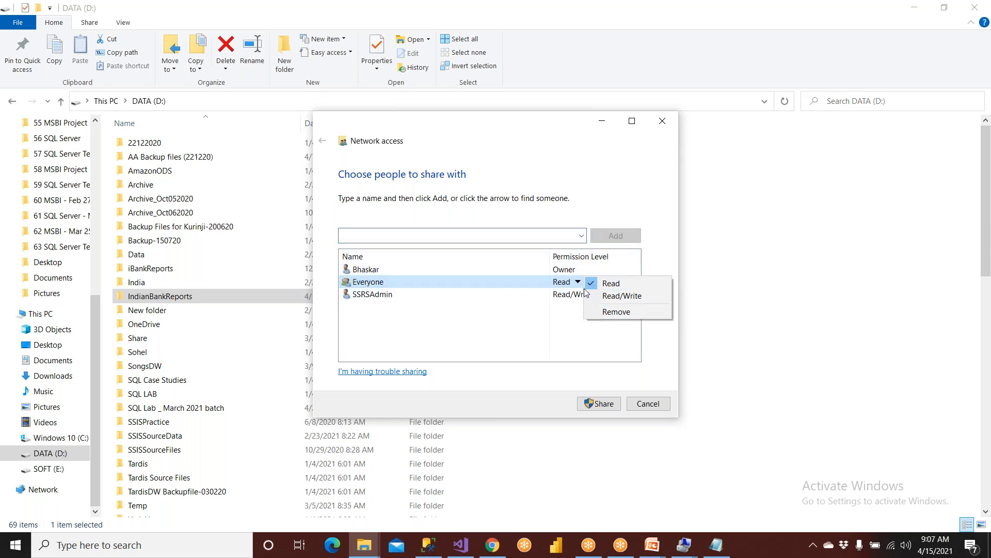
{"action": "left_click", "coordinate": [590, 297]}
{"action": "left_click", "coordinate": [599, 403]}
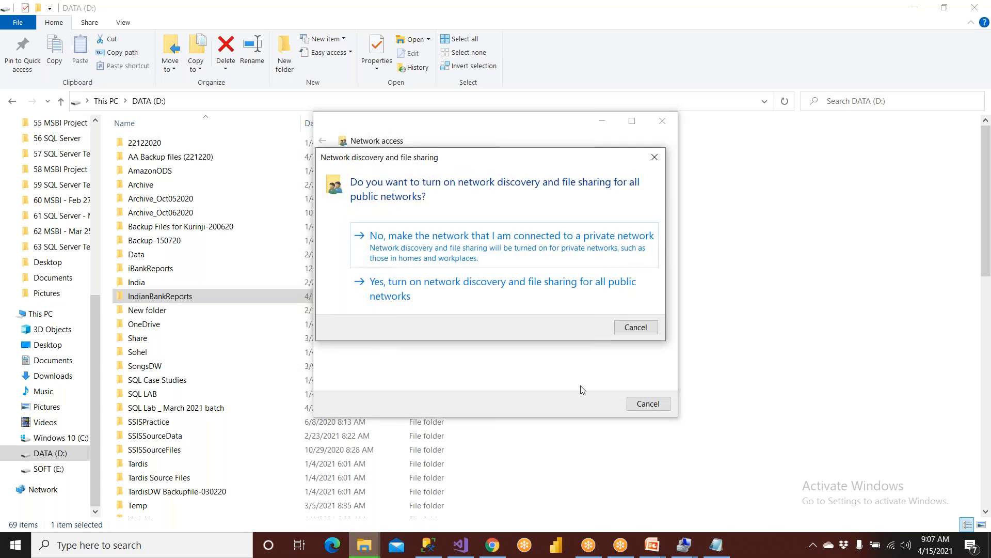
{"action": "left_click", "coordinate": [459, 254]}
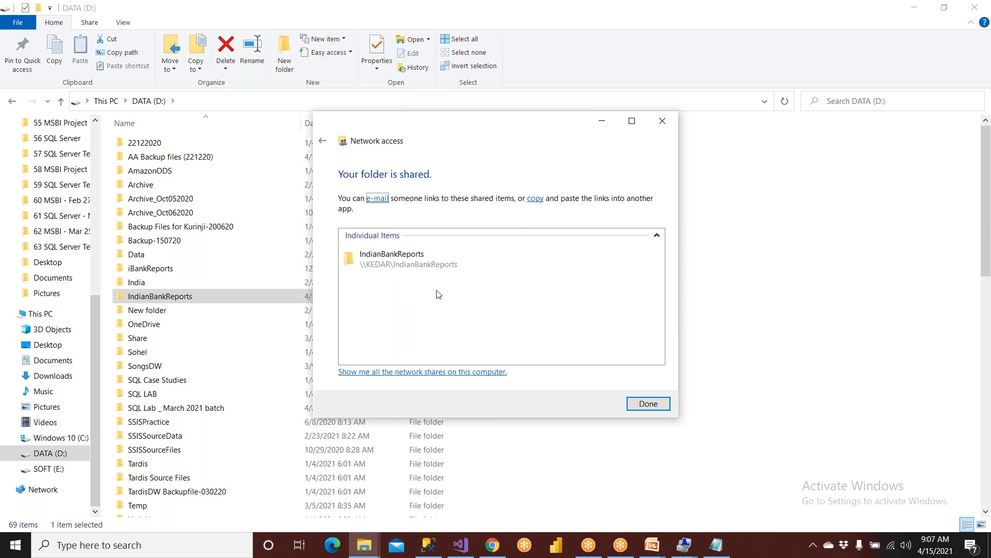
{"action": "left_click", "coordinate": [648, 405]}
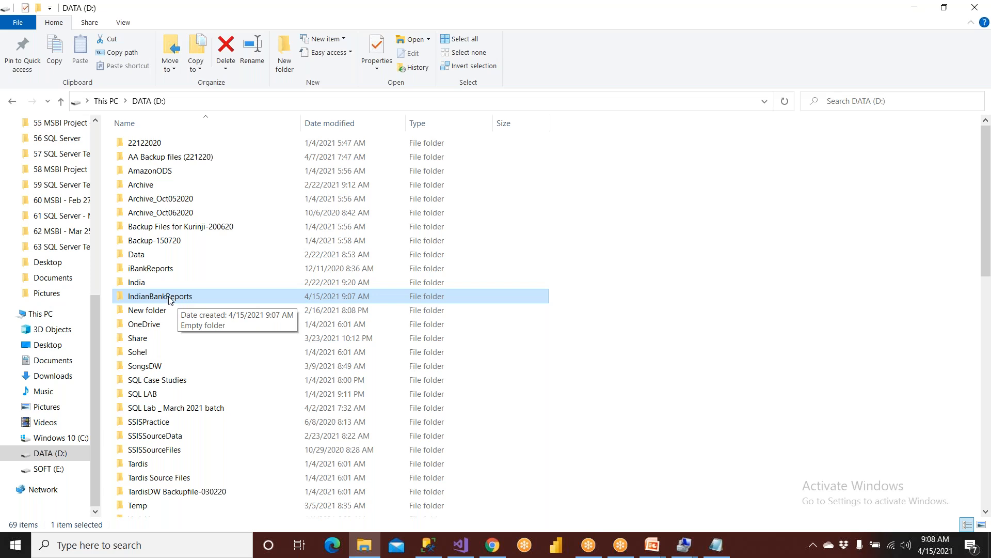
Open the \\KEDAR\IndianBankReports share by its network path using the Run dialog.
{"action": "left_click", "coordinate": [55, 550]}
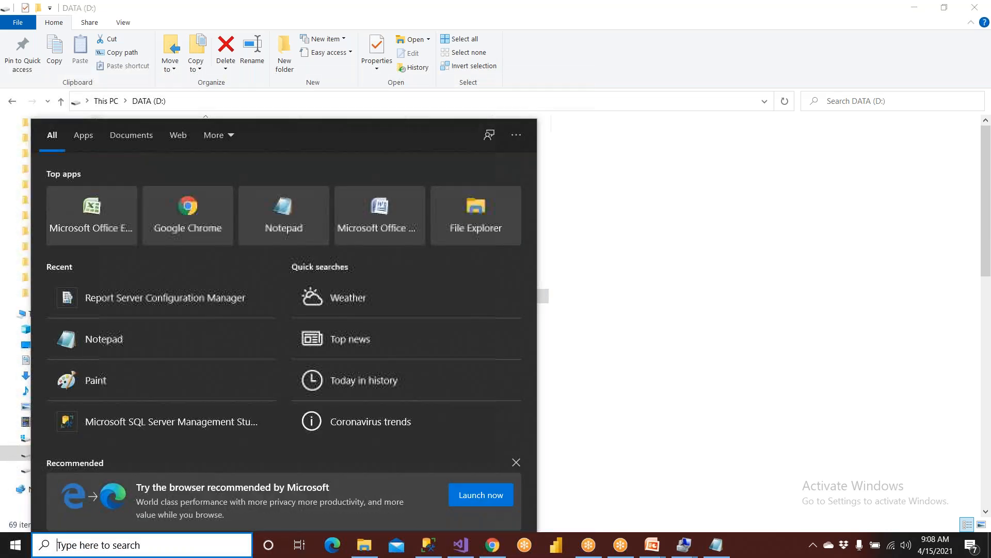
{"action": "type", "text": "run"}
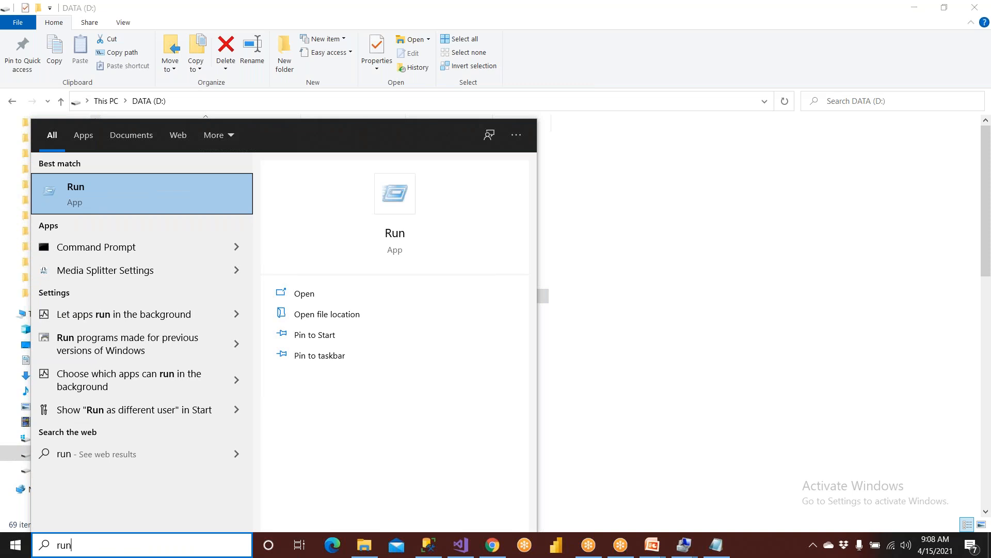
{"action": "key", "text": "Return"}
{"action": "type", "text": "\\\\"}
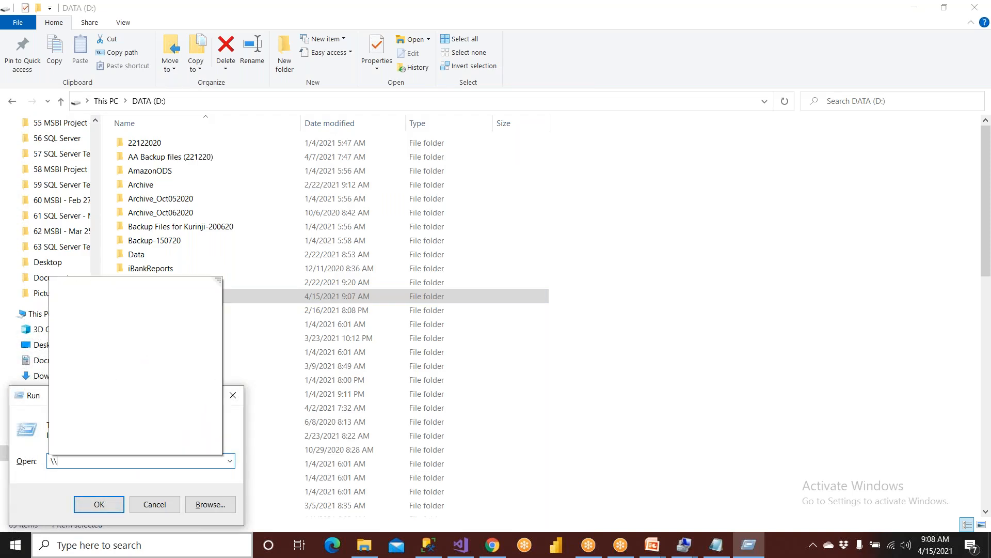
{"action": "type", "text": "Kedar\\"}
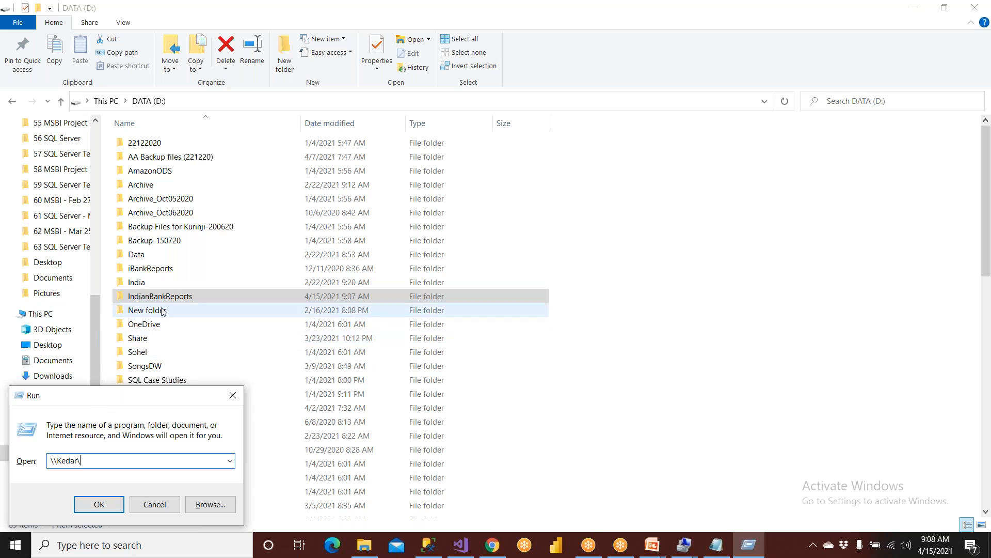
{"action": "type", "text": "ndianBankReports"}
{"action": "key", "text": "Return"}
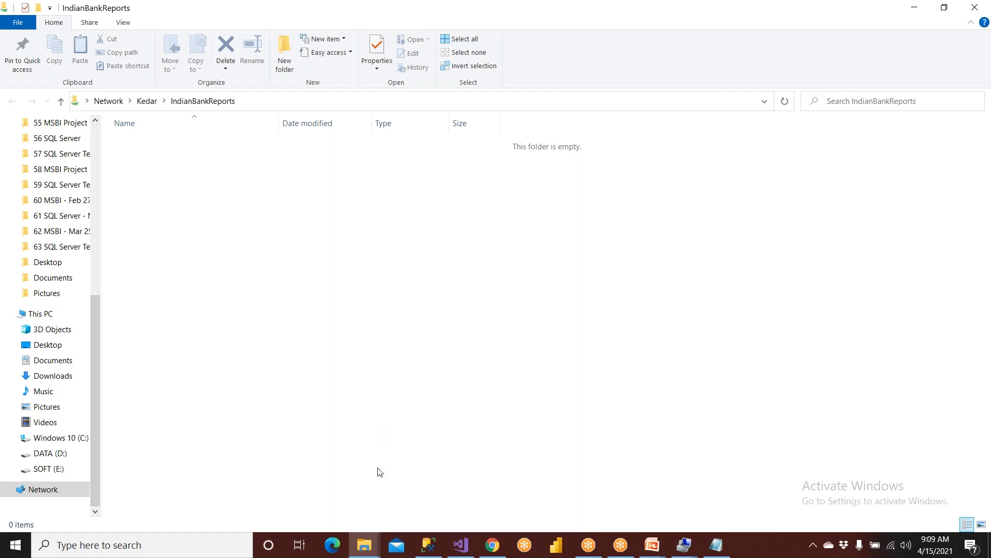
Copy the share's network path from the address bar and close the share window.
{"action": "left_click", "coordinate": [264, 105]}
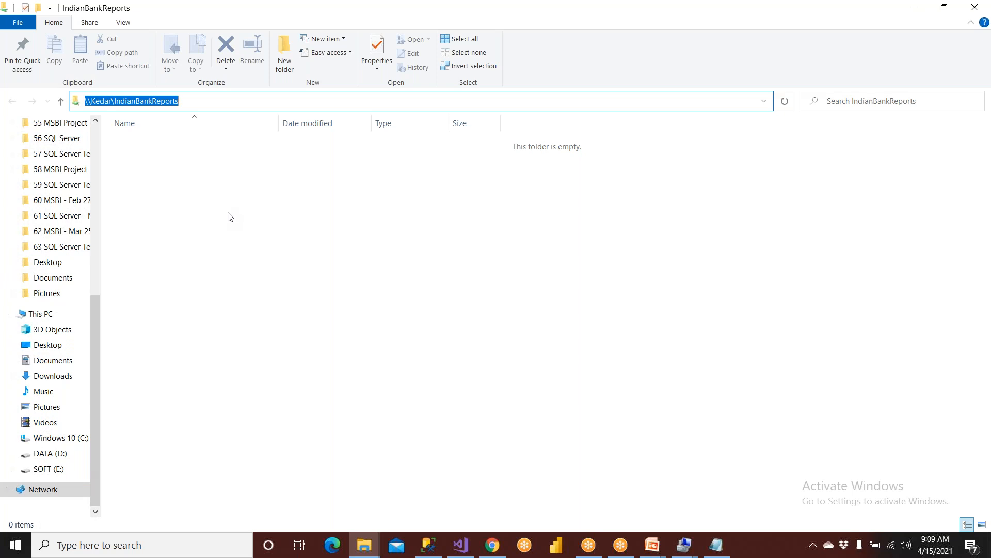
{"action": "right_click", "coordinate": [154, 98]}
{"action": "left_click", "coordinate": [168, 130]}
{"action": "left_click", "coordinate": [364, 545]}
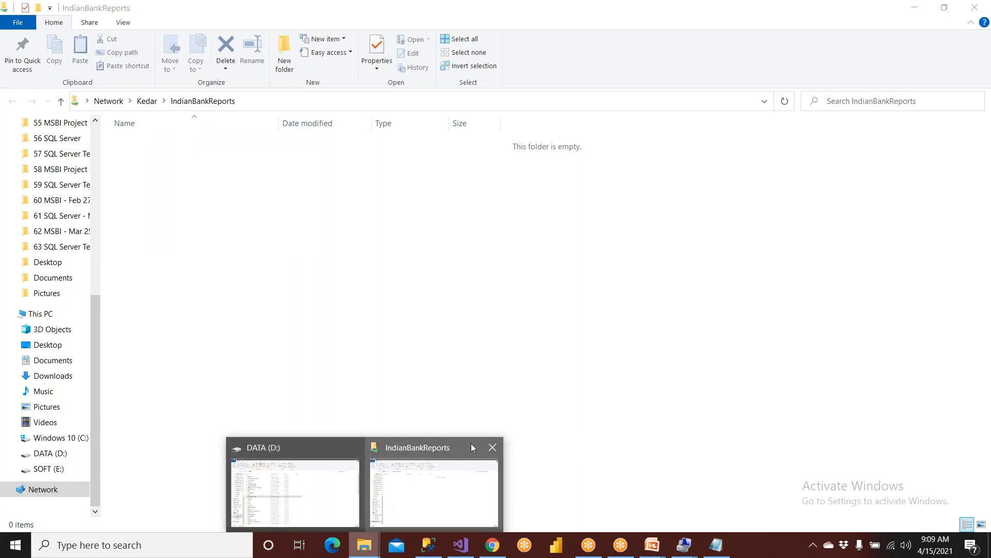
{"action": "left_click", "coordinate": [492, 447]}
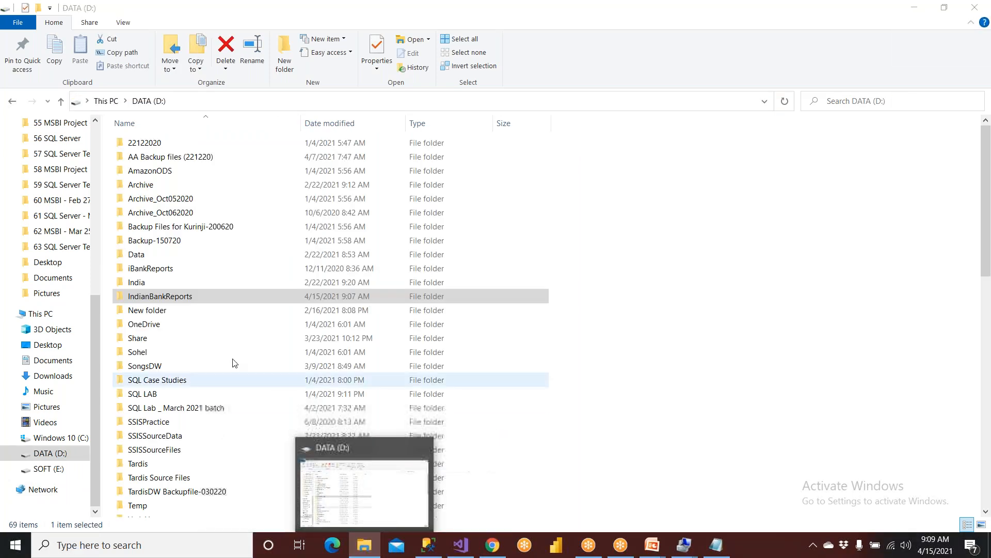
Copy the folder's Network Path from Properties > Sharing and paste it on line 3 in Notepad.
{"action": "right_click", "coordinate": [196, 300]}
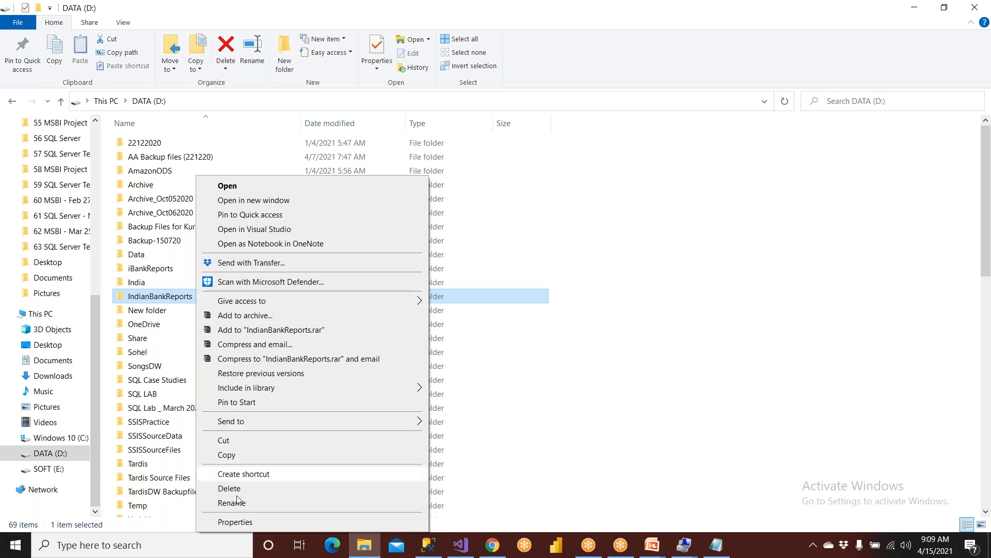
{"action": "left_click", "coordinate": [235, 521]}
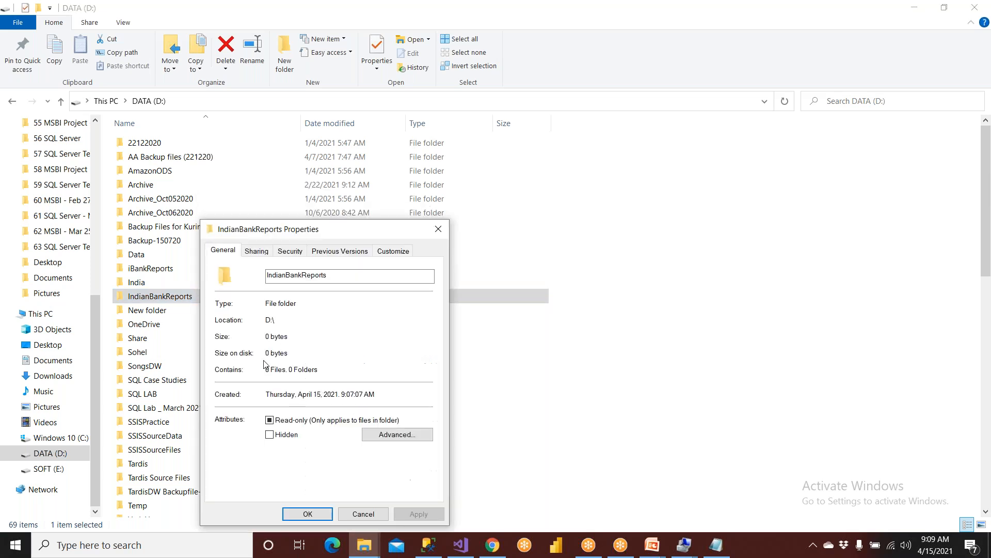
{"action": "left_click", "coordinate": [265, 253]}
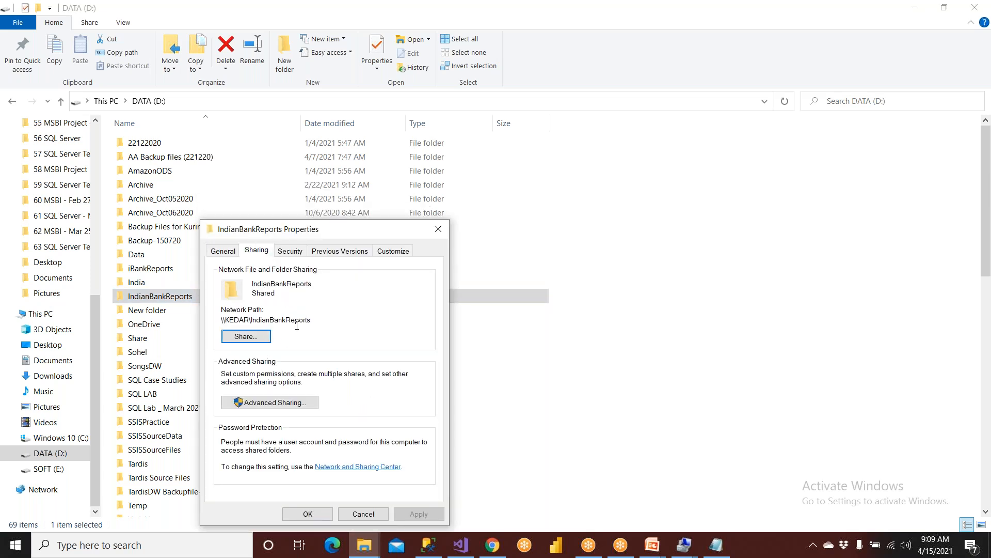
{"action": "left_click_drag", "start_coordinate": [310, 322], "coordinate": [220, 321]}
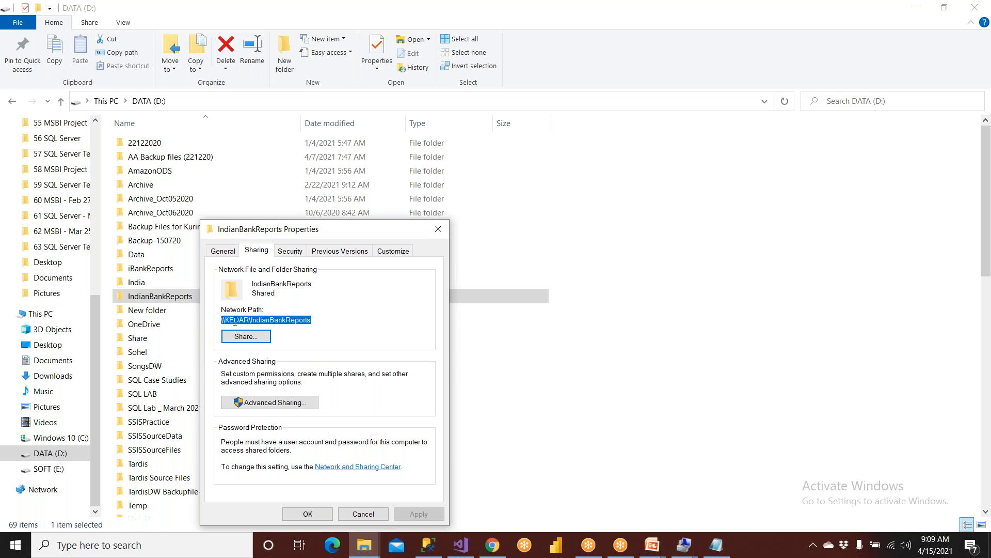
{"action": "right_click", "coordinate": [235, 321]}
{"action": "left_click", "coordinate": [254, 357]}
{"action": "left_click", "coordinate": [715, 544]}
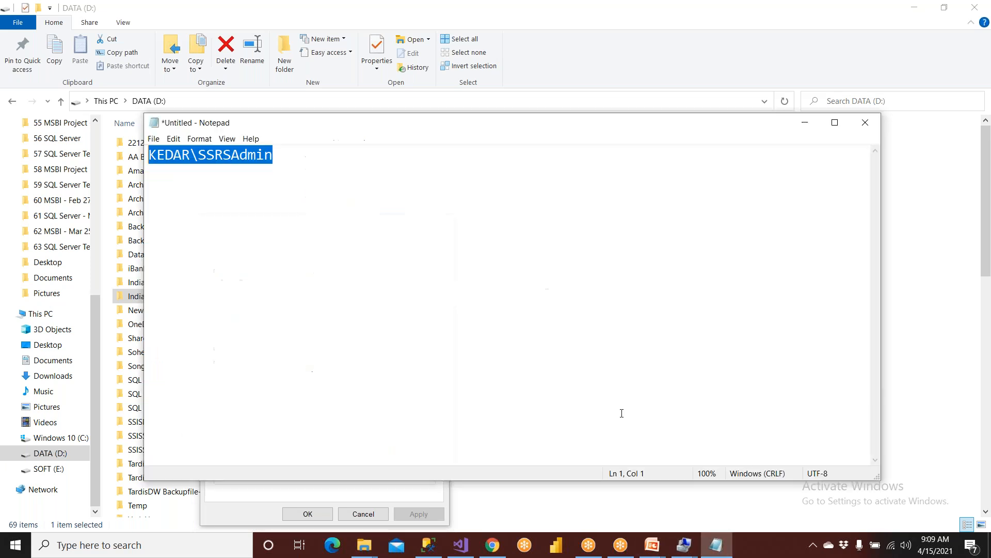
{"action": "left_click", "coordinate": [491, 324]}
{"action": "key", "text": "Return"}
{"action": "key", "text": "Return"}
{"action": "key", "text": "ctrl+v"}
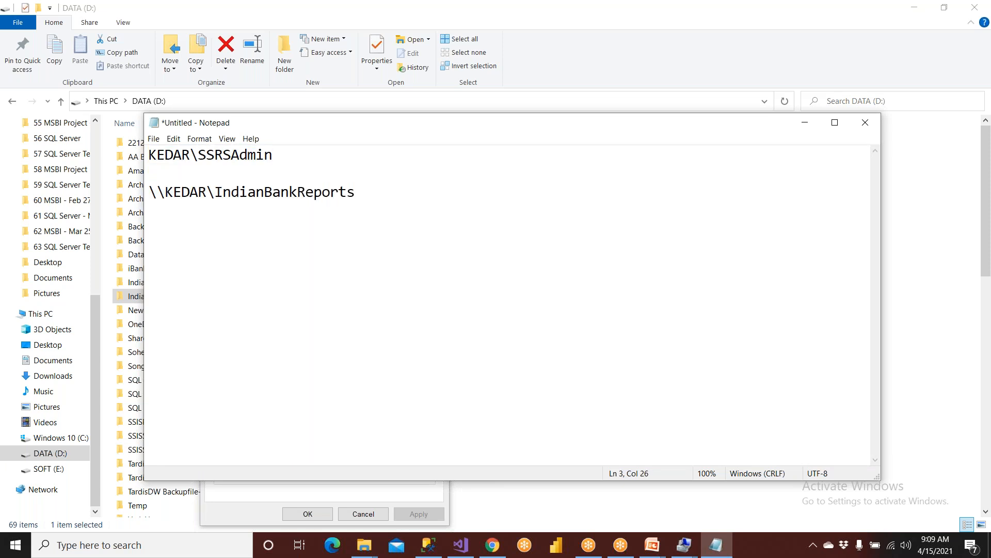
{"action": "left_click_drag", "start_coordinate": [357, 192], "coordinate": [141, 184]}
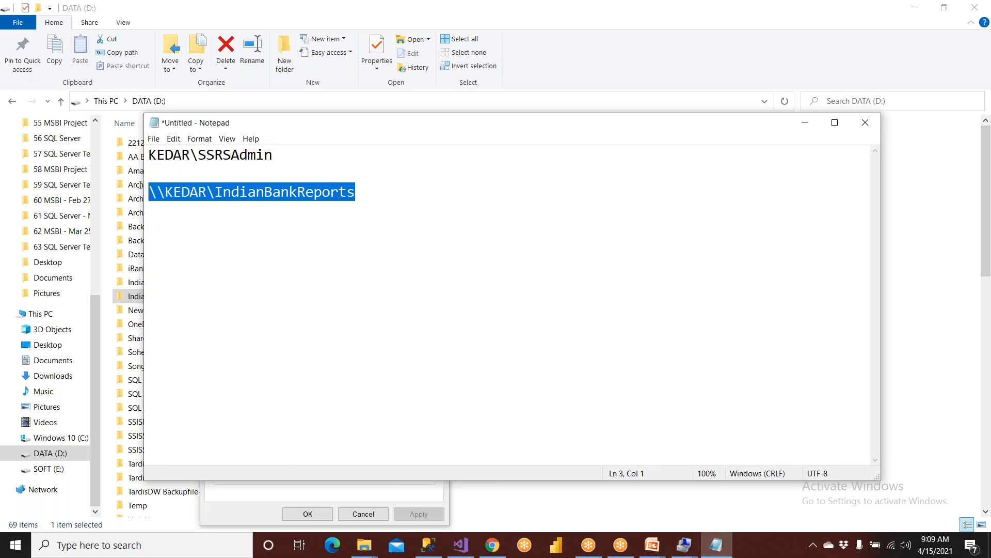
{"action": "right_click", "coordinate": [160, 189]}
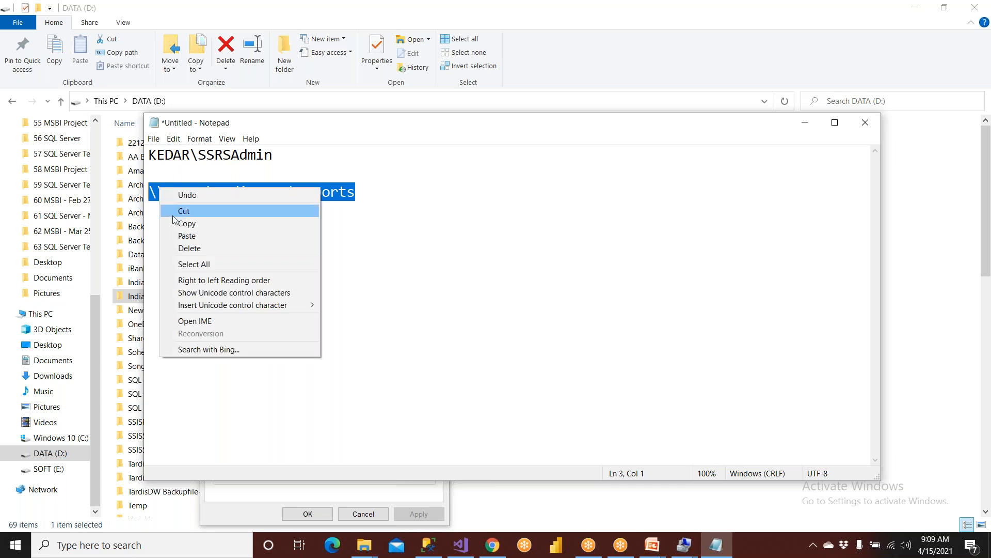
{"action": "left_click", "coordinate": [187, 223]}
Correct the pasted path's leading slashes to a double backslash.
{"action": "left_click_drag", "start_coordinate": [147, 192], "coordinate": [164, 198]}
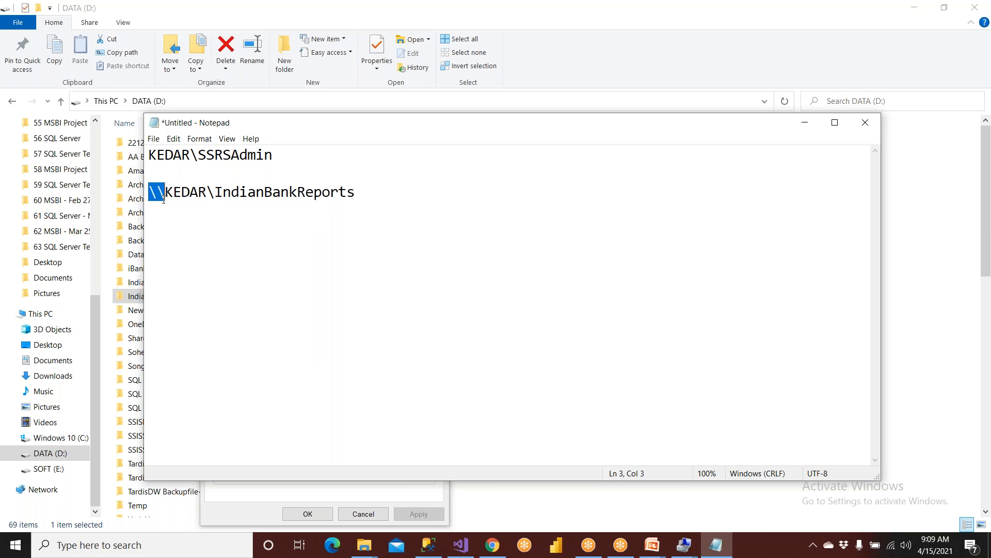
{"action": "type", "text": "//"}
{"action": "key", "text": "Right"}
{"action": "key", "text": "Right"}
{"action": "key", "text": "Right"}
{"action": "key", "text": "Right"}
{"action": "key", "text": "Right"}
{"action": "key", "text": "Delete"}
{"action": "type", "text": "/"}
{"action": "key", "text": "ctrl+z"}
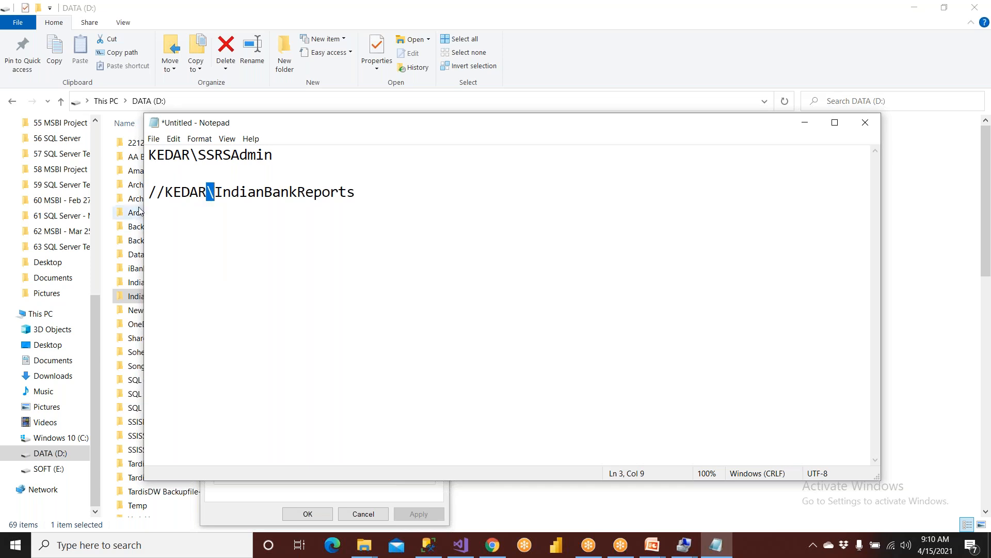
{"action": "left_click_drag", "start_coordinate": [165, 192], "coordinate": [135, 189]}
{"action": "type", "text": "\\\\"}
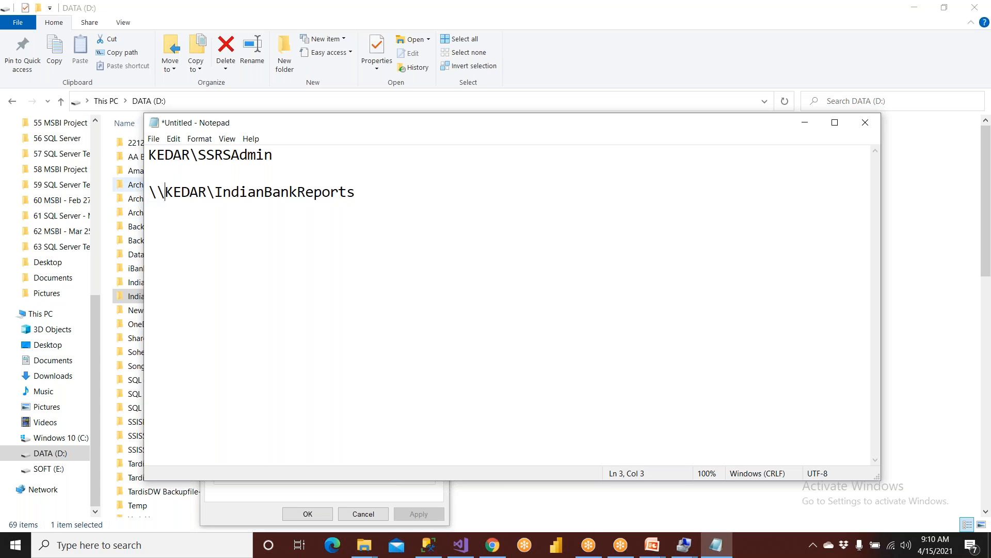
Recheck the Network Path in the folder's Properties and copy the \\KEDAR\IndianBankReports line from Notepad.
{"action": "left_click", "coordinate": [137, 298]}
{"action": "right_click", "coordinate": [138, 301]}
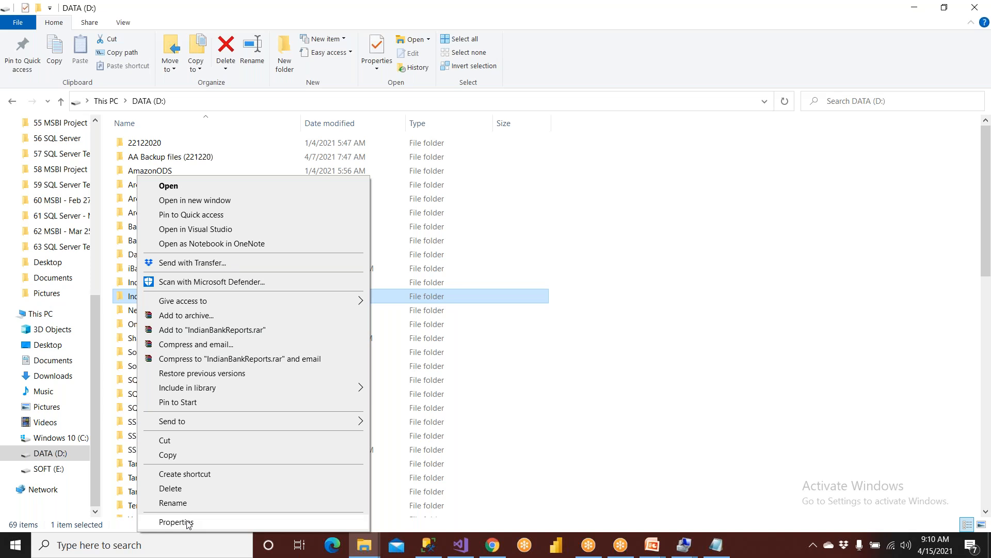
{"action": "left_click", "coordinate": [189, 521]}
{"action": "left_click", "coordinate": [257, 251]}
{"action": "left_click", "coordinate": [307, 321]}
{"action": "left_click_drag", "start_coordinate": [311, 322], "coordinate": [218, 324]}
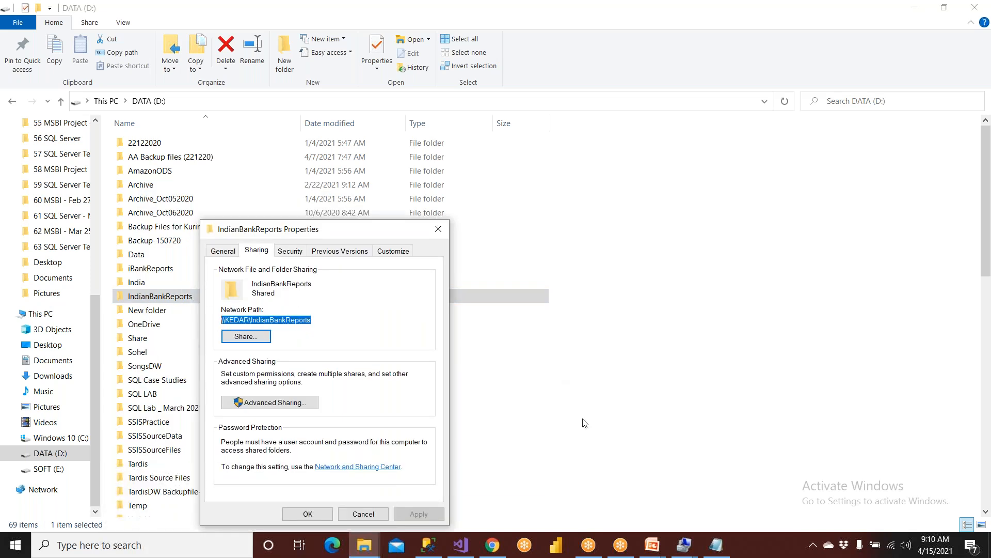
{"action": "left_click", "coordinate": [713, 543]}
{"action": "left_click_drag", "start_coordinate": [356, 192], "coordinate": [141, 191]}
{"action": "right_click", "coordinate": [165, 192]}
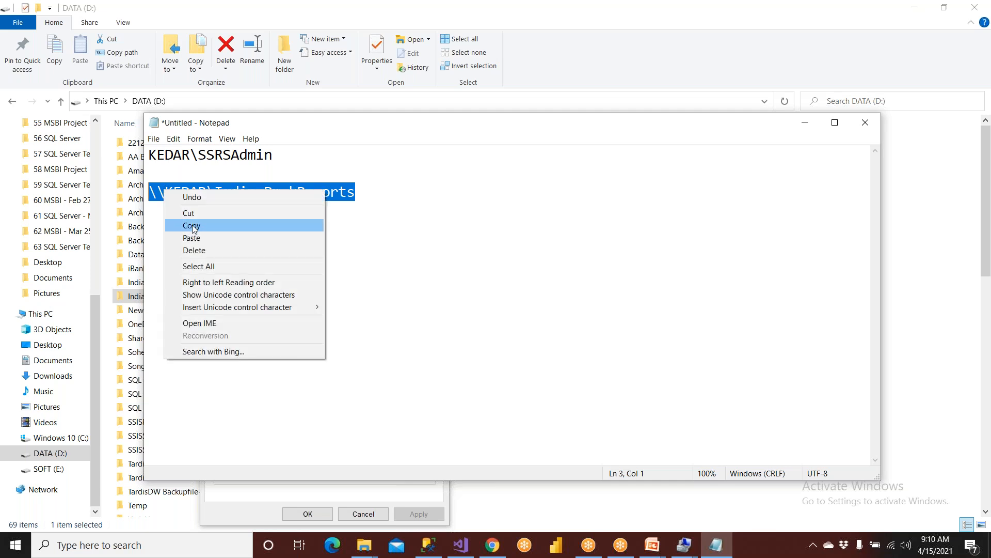
{"action": "left_click", "coordinate": [191, 225]}
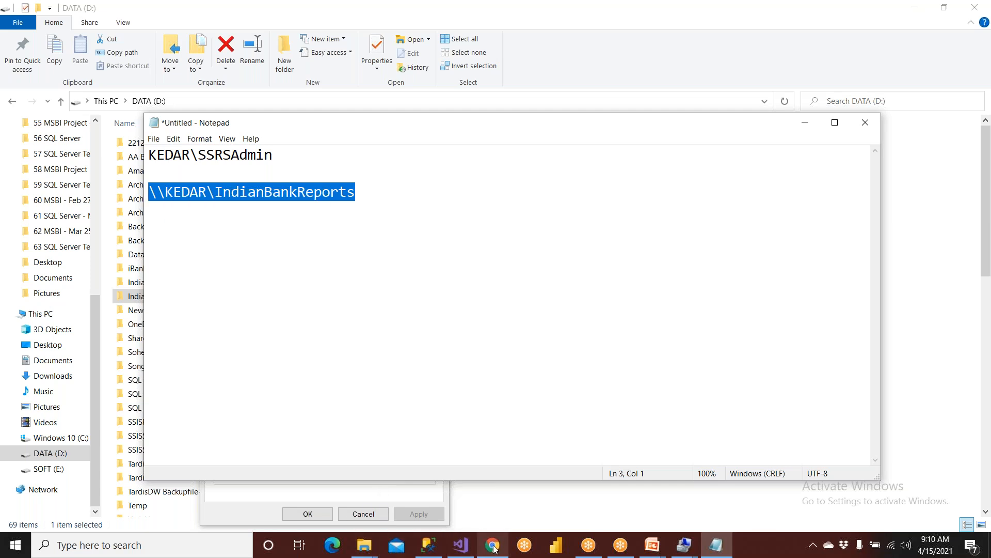
Set the delivery path to \\KEDAR\IndianBankReports and the render format to PDF.
{"action": "left_click", "coordinate": [492, 544]}
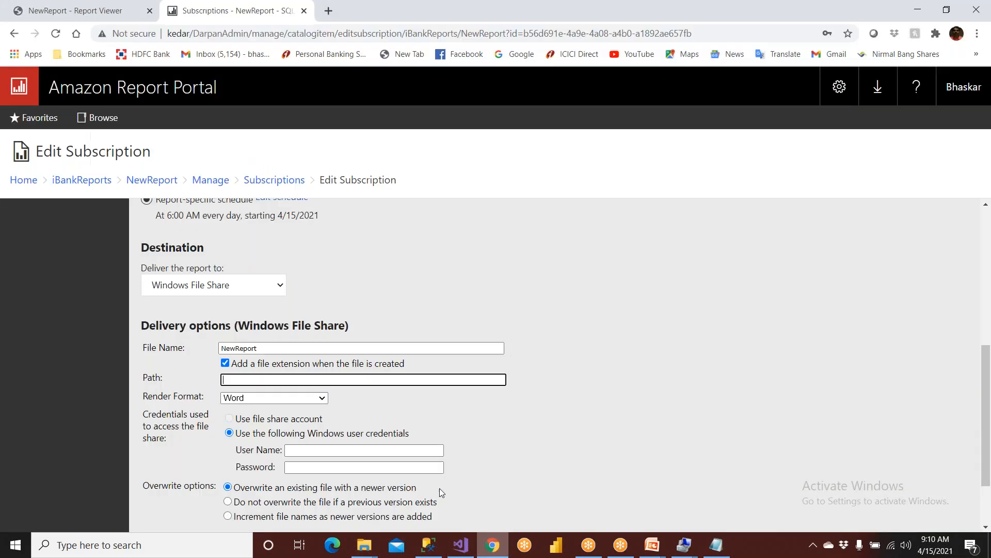
{"action": "right_click", "coordinate": [238, 379]}
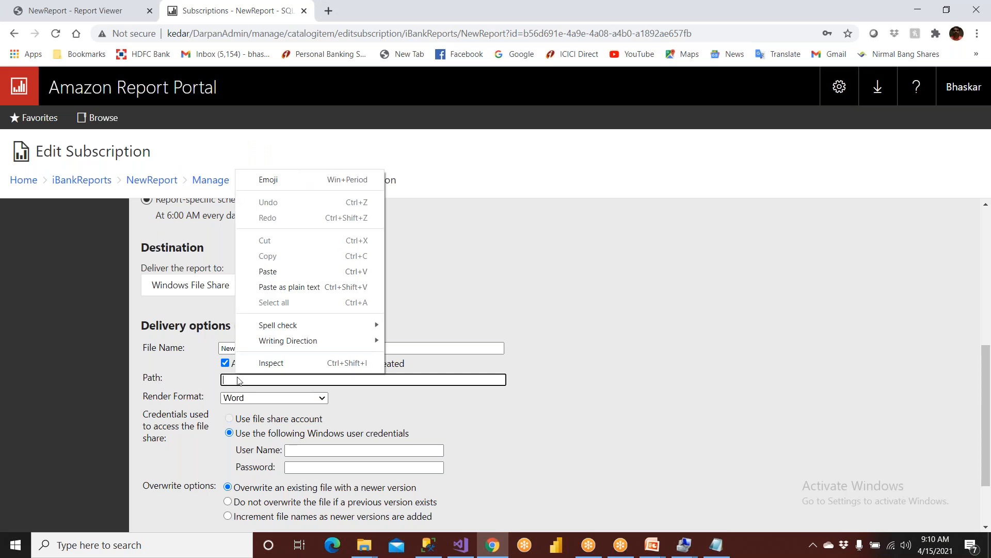
{"action": "left_click", "coordinate": [269, 271]}
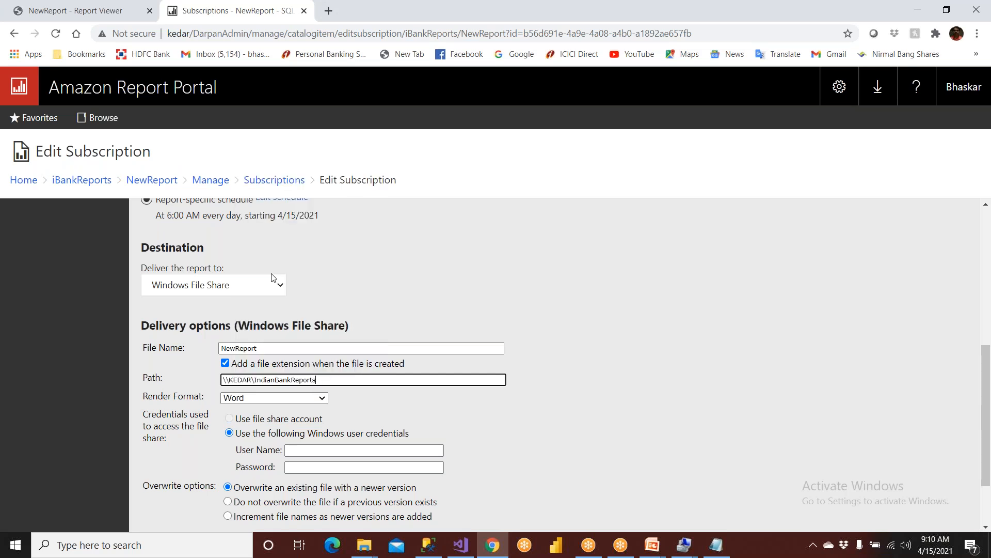
{"action": "left_click", "coordinate": [261, 398]}
{"action": "left_click", "coordinate": [252, 442]}
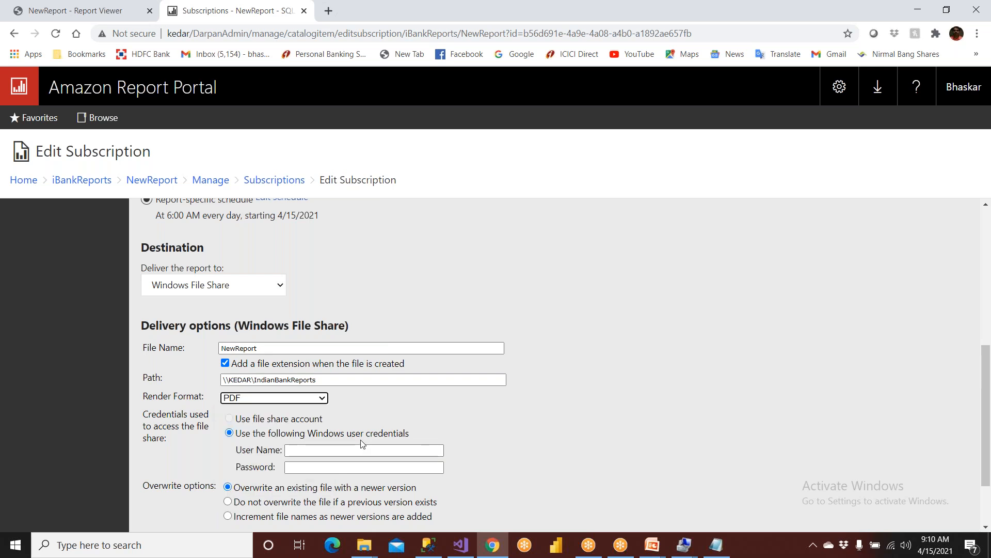
{"action": "left_click", "coordinate": [364, 459]}
Enter the stored user name from the notes and type the account password.
{"action": "left_click", "coordinate": [717, 545]}
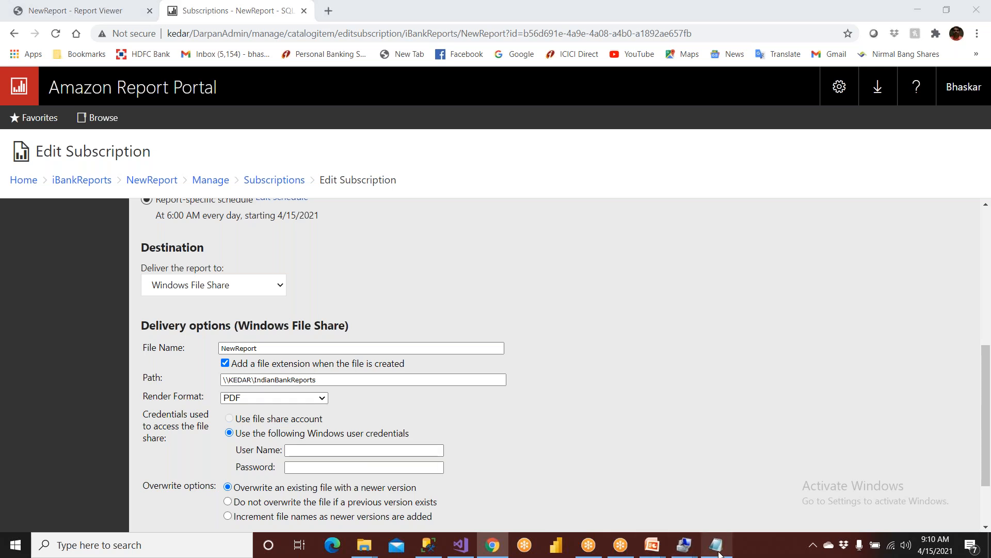
{"action": "left_click", "coordinate": [278, 154]}
{"action": "left_click_drag", "start_coordinate": [277, 154], "coordinate": [139, 156]}
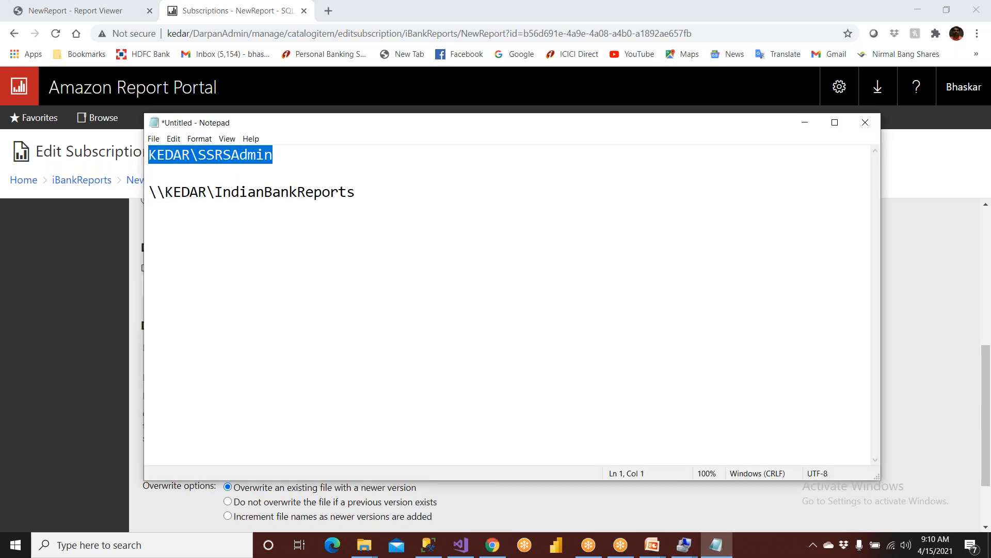
{"action": "left_click", "coordinate": [135, 348]}
{"action": "left_click", "coordinate": [298, 450]}
{"action": "left_click", "coordinate": [306, 475]}
{"action": "left_click", "coordinate": [305, 468]}
{"action": "type", "text": "***"}
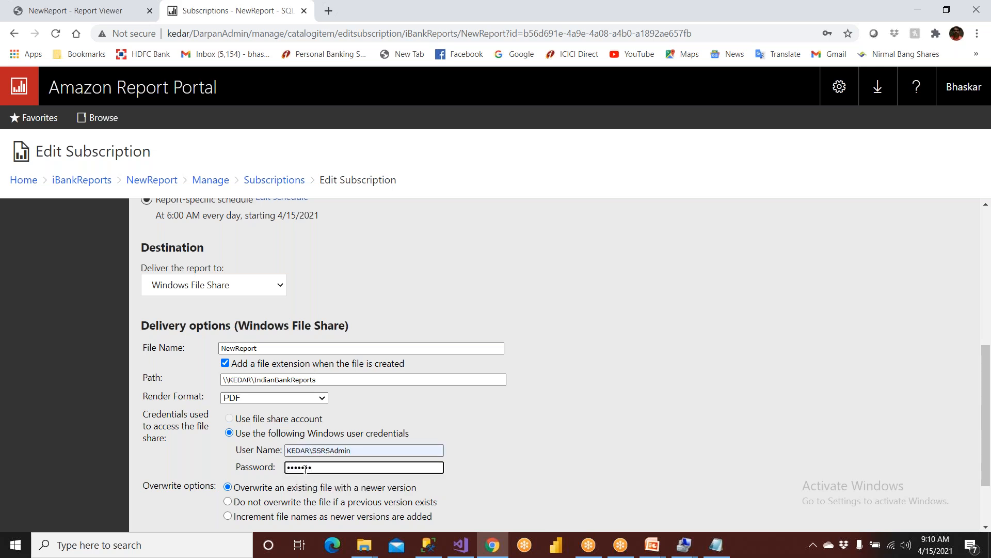
Choose incrementing file names instead of overwriting, and apply the subscription changes.
{"action": "scroll", "coordinate": [305, 468], "scroll_direction": "down", "scroll_amount": 3}
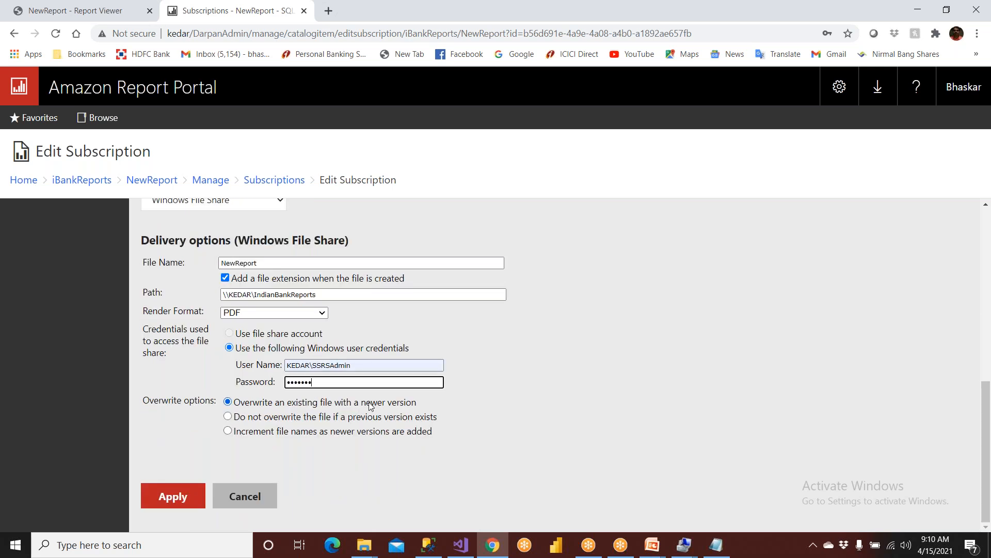
{"action": "left_click", "coordinate": [298, 417]}
{"action": "left_click", "coordinate": [268, 432]}
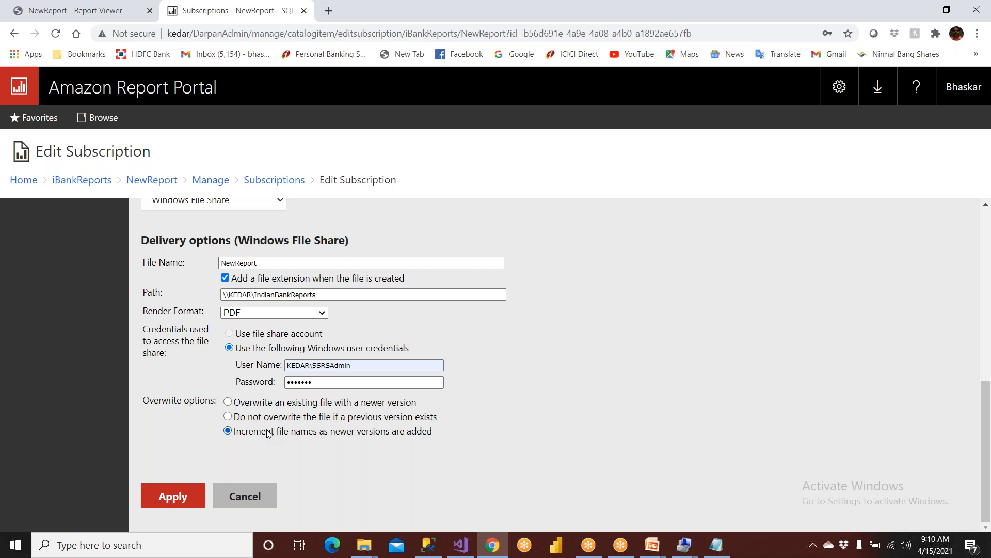
{"action": "left_click", "coordinate": [194, 497]}
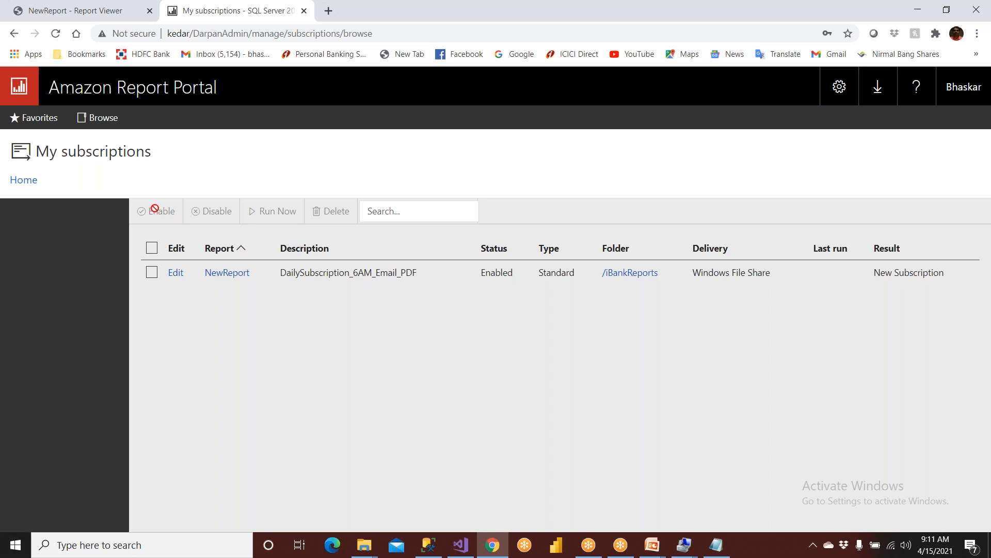
Change the NewReport subscription schedule to run every 1 hour starting at 9:00 AM.
{"action": "left_click", "coordinate": [175, 273]}
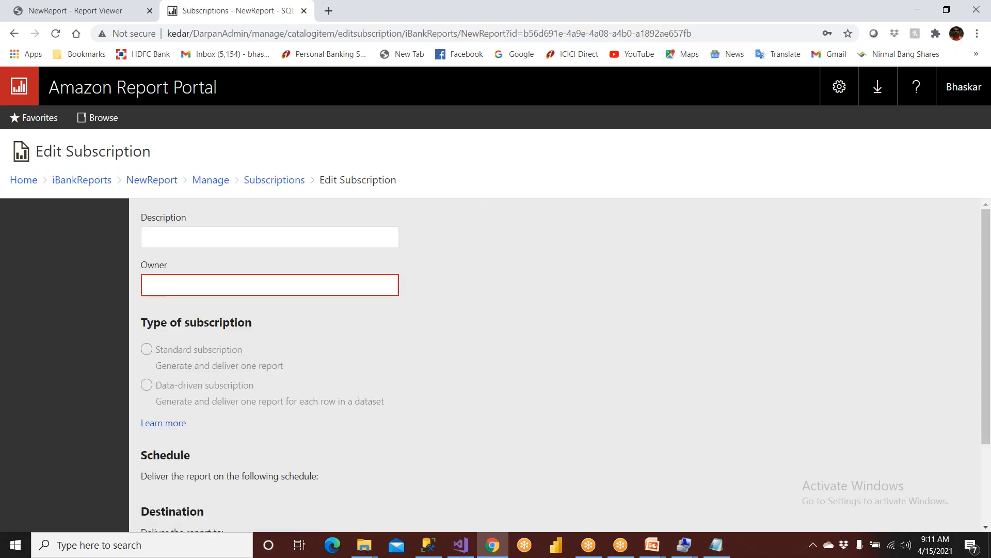
{"action": "scroll", "coordinate": [286, 411], "scroll_direction": "down", "scroll_amount": 2}
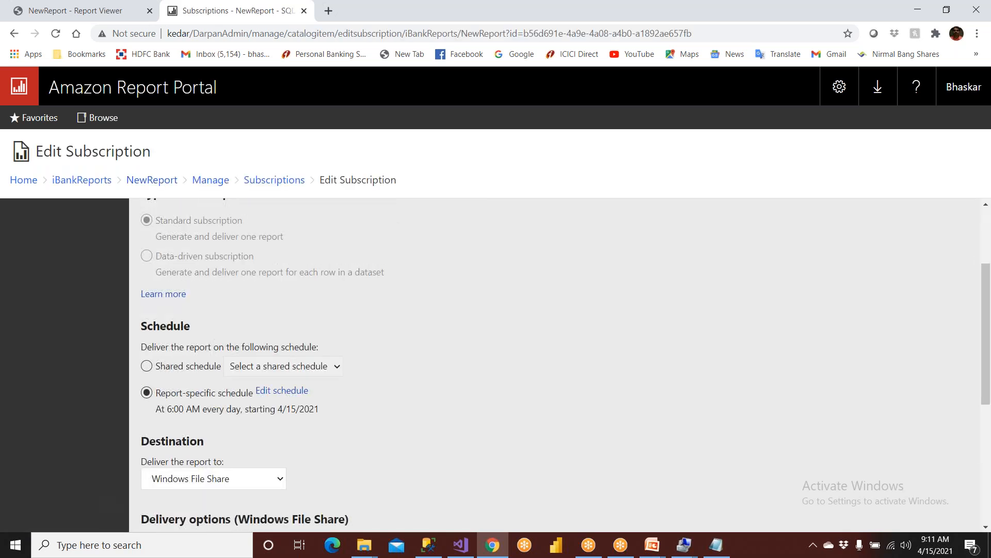
{"action": "left_click", "coordinate": [291, 393]}
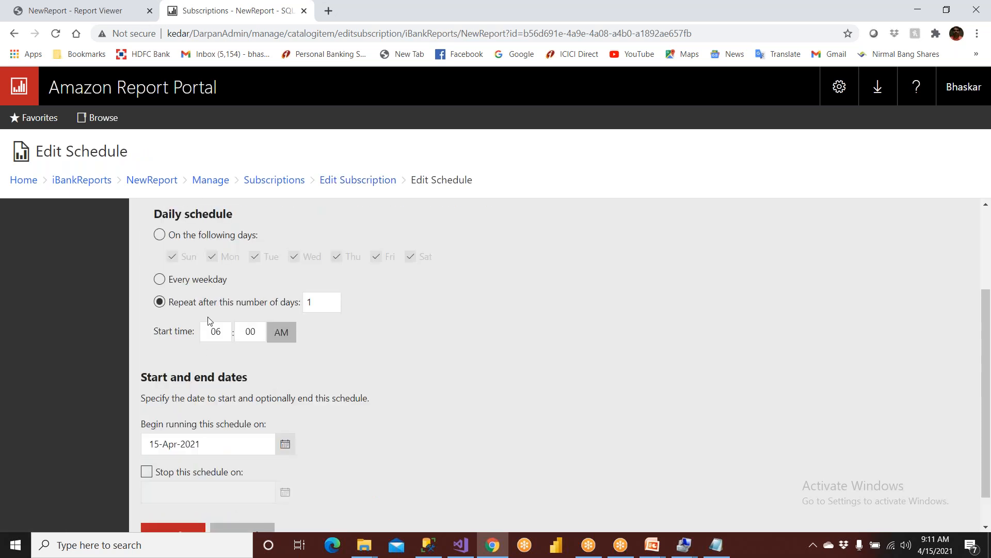
{"action": "scroll", "coordinate": [196, 308], "scroll_direction": "up", "scroll_amount": 1}
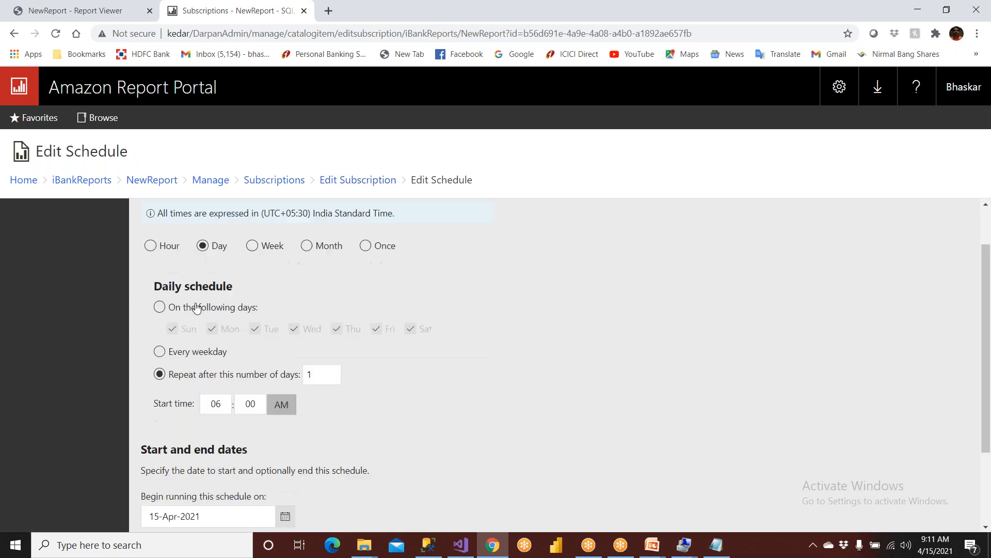
{"action": "scroll", "coordinate": [197, 308], "scroll_direction": "up", "scroll_amount": 1}
{"action": "left_click", "coordinate": [151, 304]}
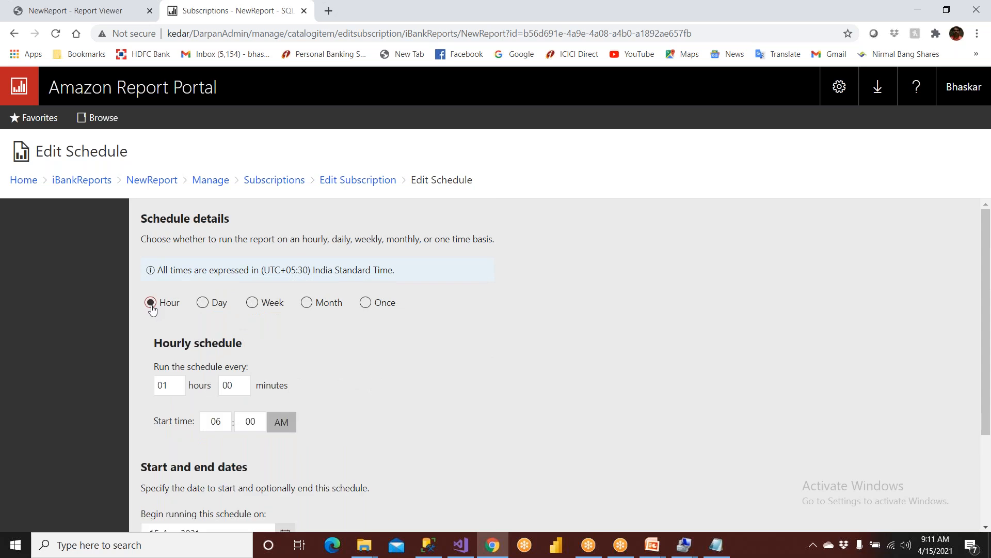
{"action": "double_click", "coordinate": [173, 387]}
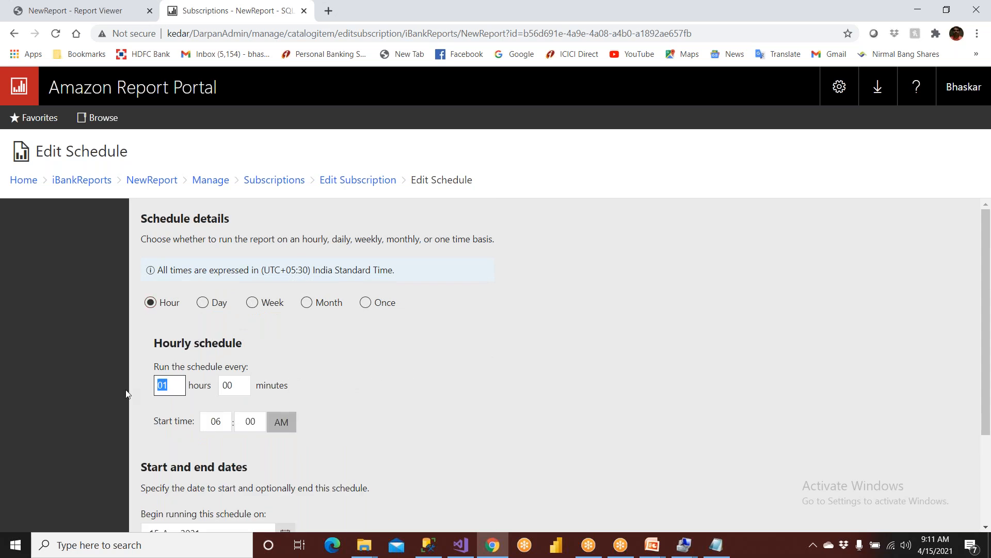
{"action": "double_click", "coordinate": [227, 422]}
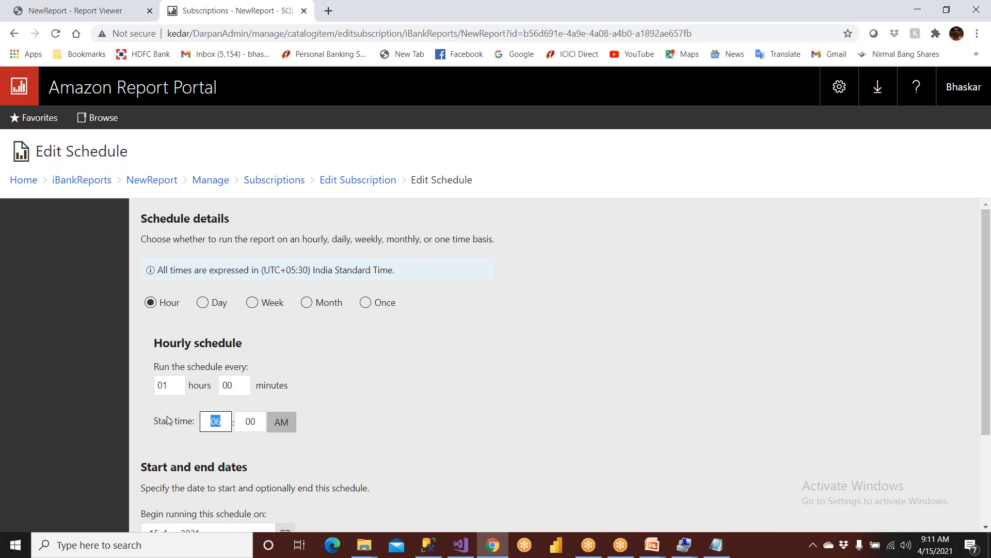
{"action": "type", "text": "9"}
{"action": "double_click", "coordinate": [169, 386]}
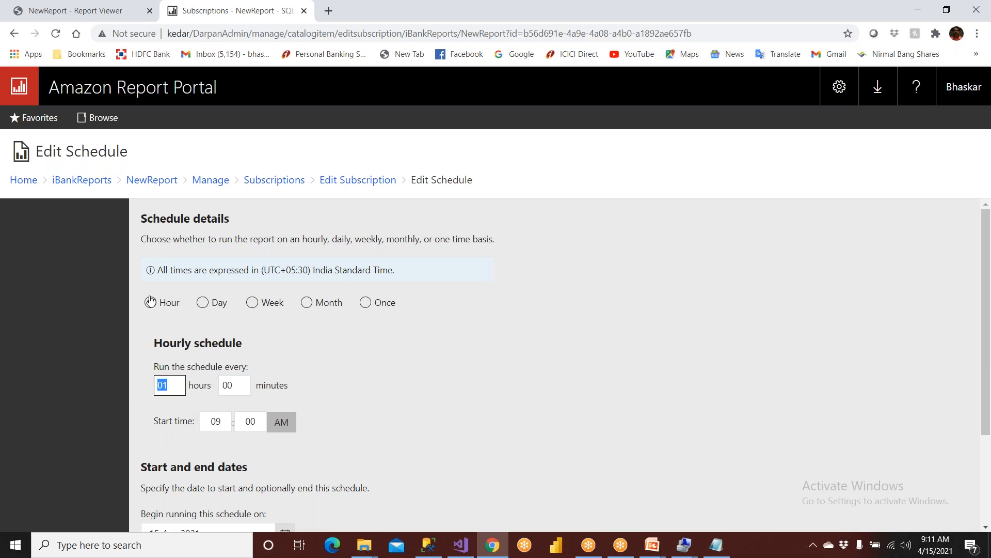
{"action": "scroll", "coordinate": [155, 313], "scroll_direction": "down", "scroll_amount": 3}
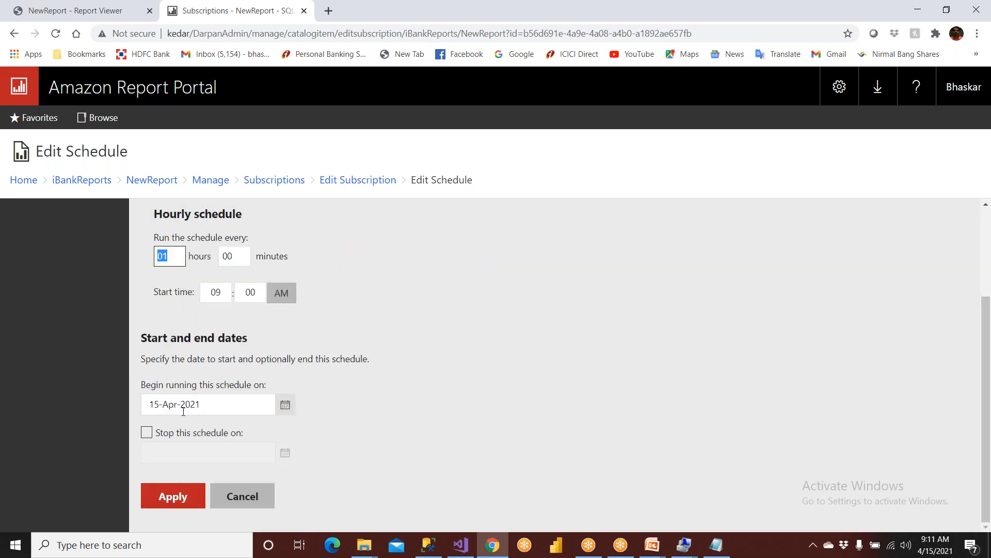
{"action": "left_click", "coordinate": [187, 504]}
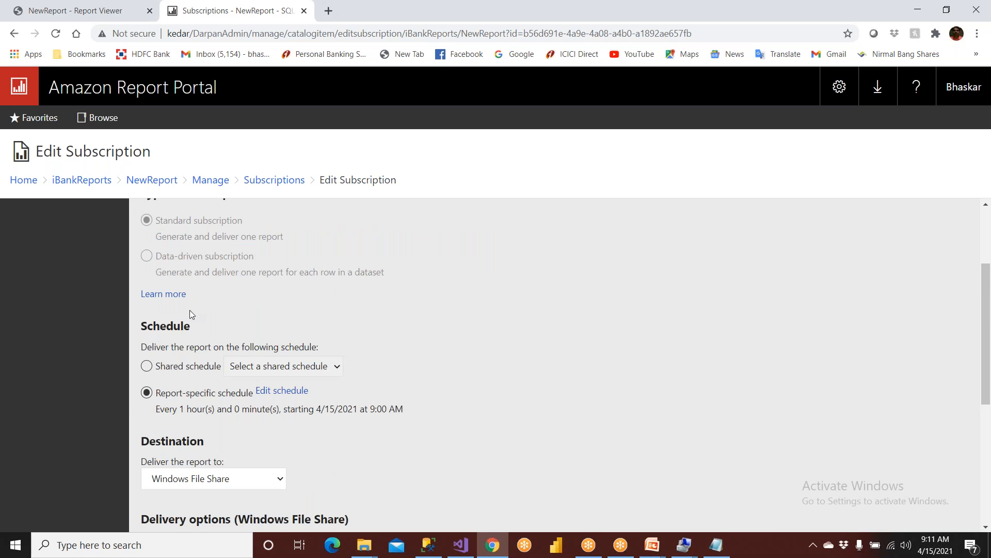
Re-enter the file share account password, save the subscription, and view My subscriptions.
{"action": "scroll", "coordinate": [190, 310], "scroll_direction": "up", "scroll_amount": 3}
{"action": "scroll", "coordinate": [190, 310], "scroll_direction": "down", "scroll_amount": 4}
{"action": "scroll", "coordinate": [190, 310], "scroll_direction": "down", "scroll_amount": 3}
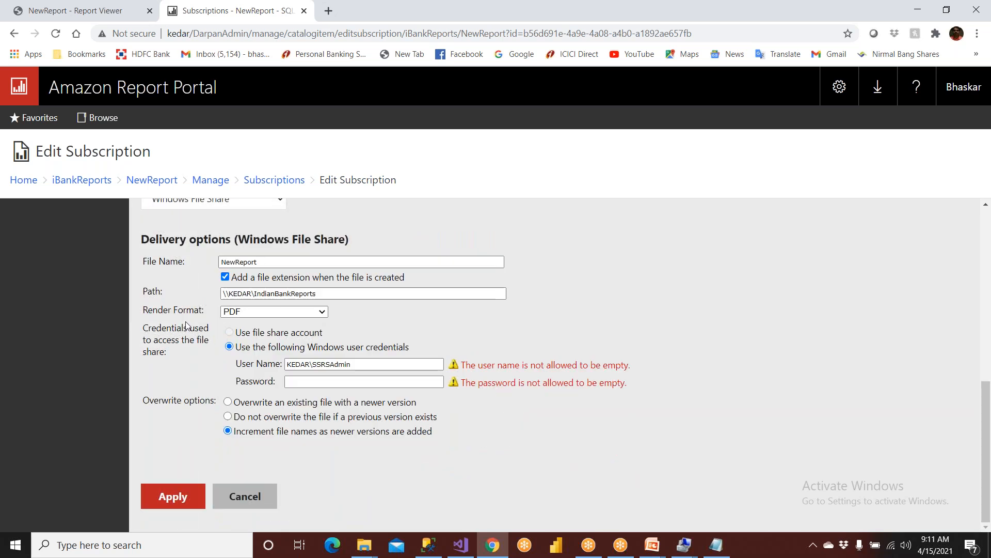
{"action": "left_click", "coordinate": [333, 378]}
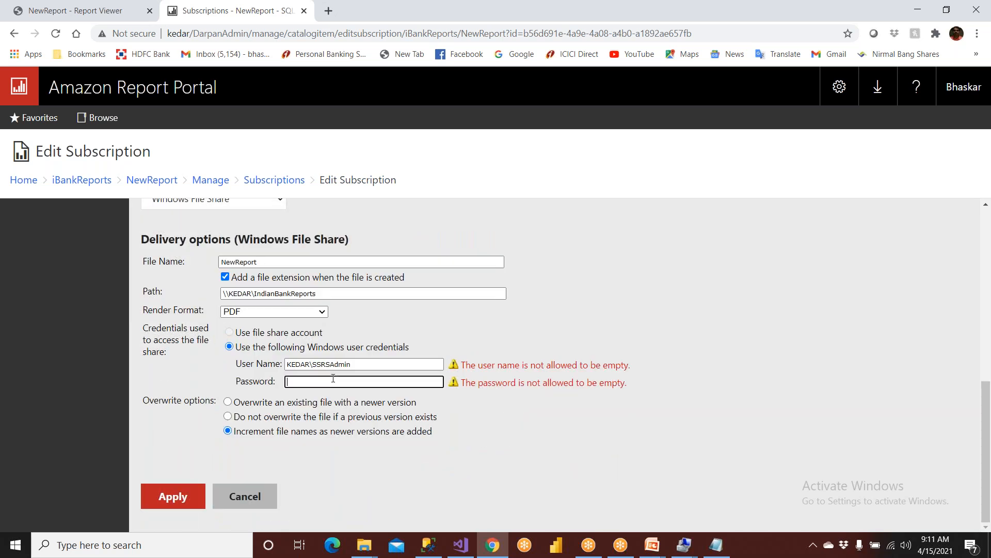
{"action": "type", "text": "****"}
{"action": "left_click", "coordinate": [166, 495]}
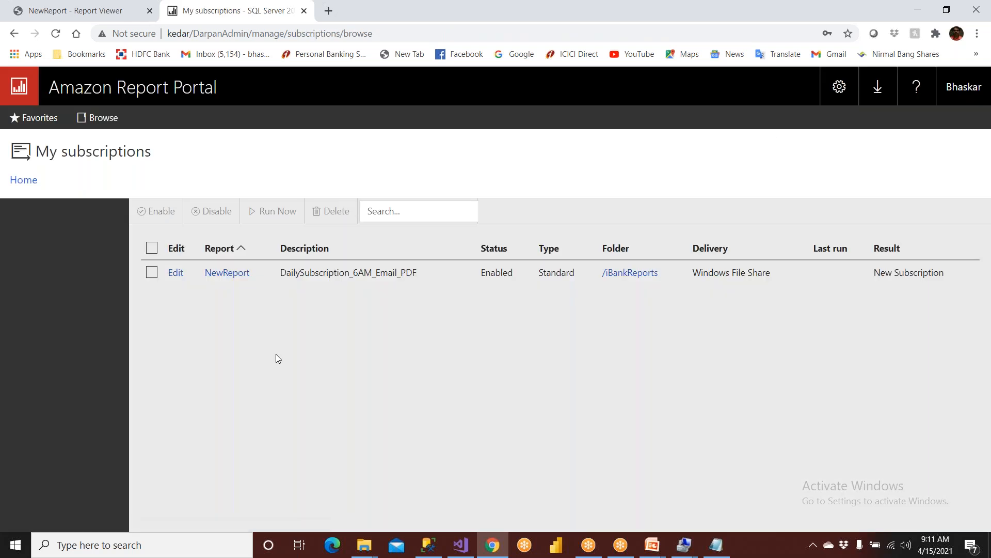
{"action": "left_click", "coordinate": [840, 88]}
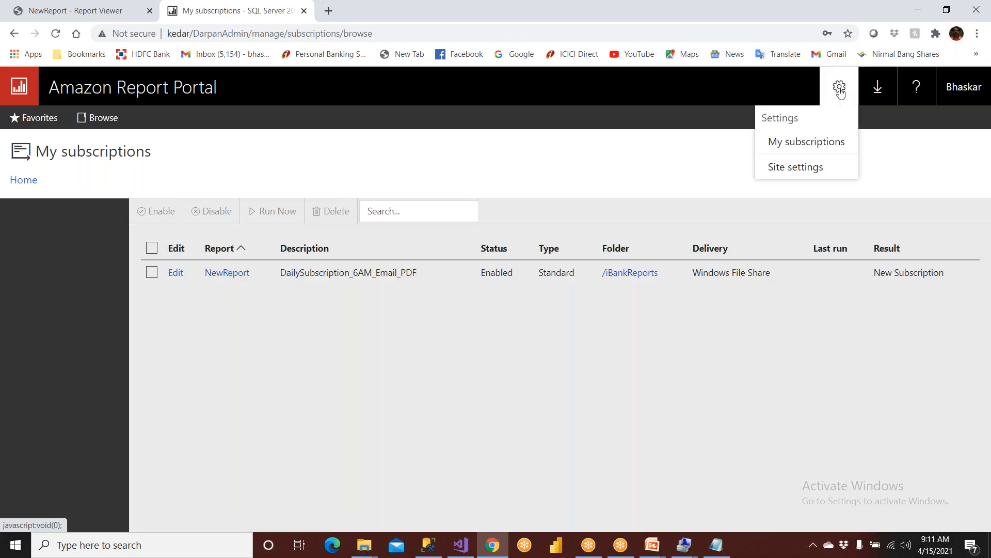
{"action": "left_click", "coordinate": [823, 141]}
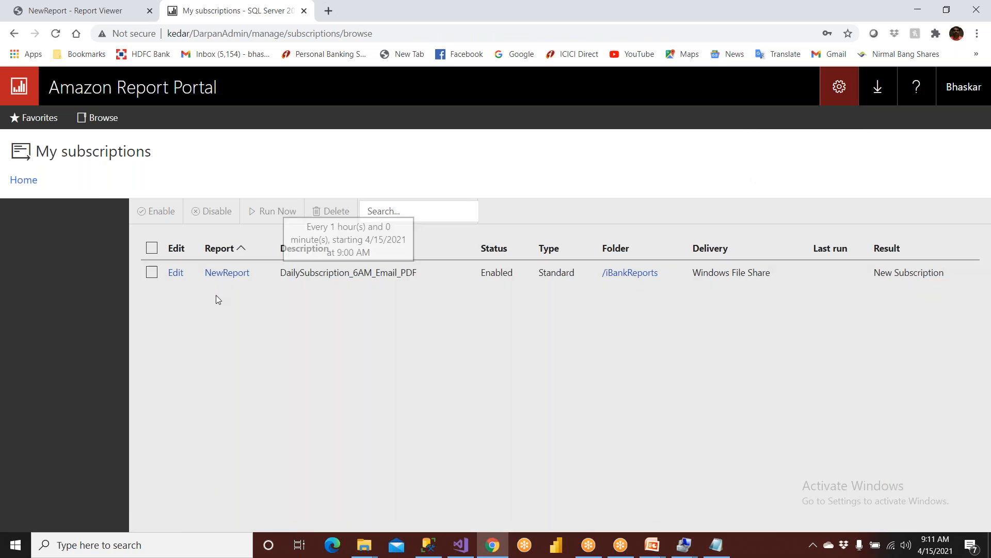
Check that D:\IndianBankReports is still empty, then switch to Management Studio.
{"action": "mouse_move", "coordinate": [363, 539]}
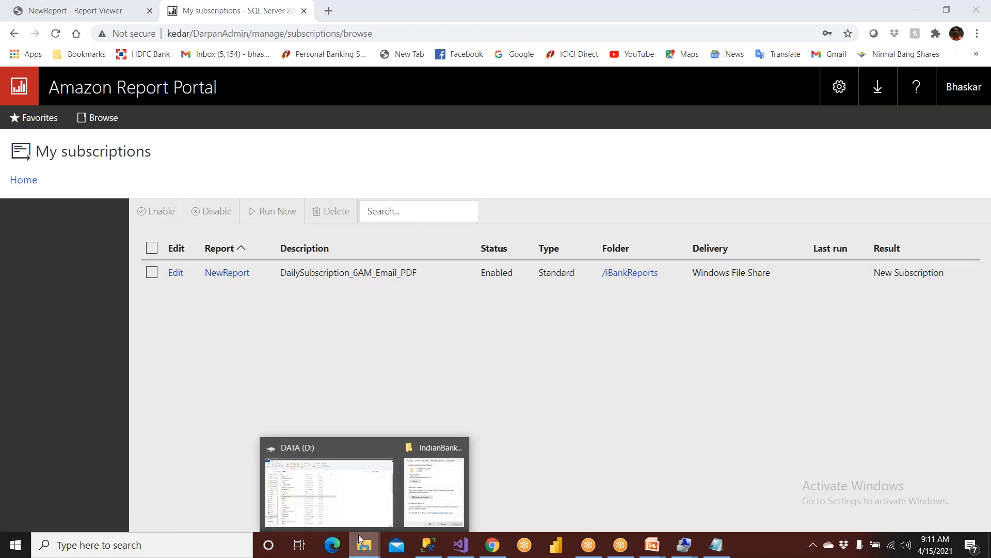
{"action": "left_click", "coordinate": [355, 512]}
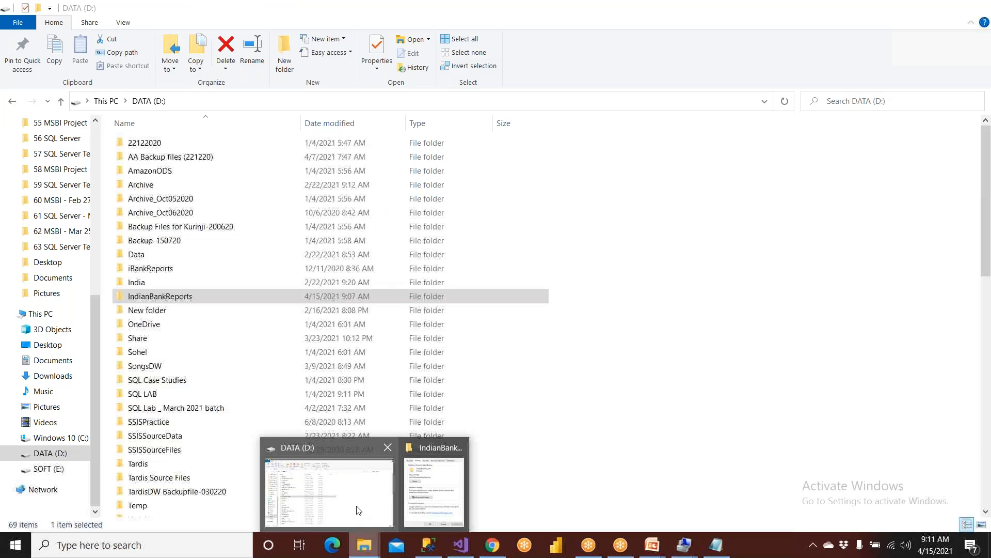
{"action": "double_click", "coordinate": [193, 296]}
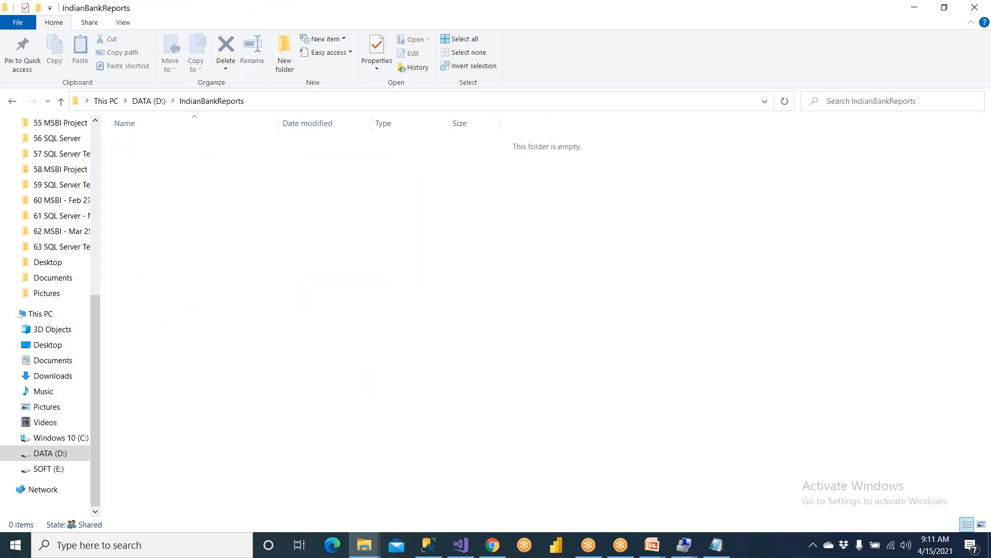
{"action": "left_click", "coordinate": [267, 103]}
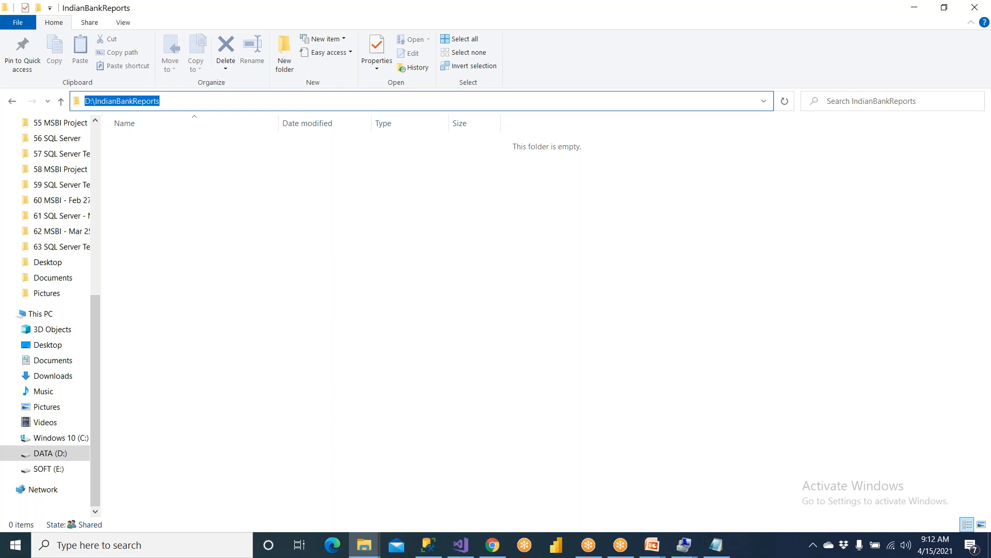
{"action": "left_click", "coordinate": [429, 545]}
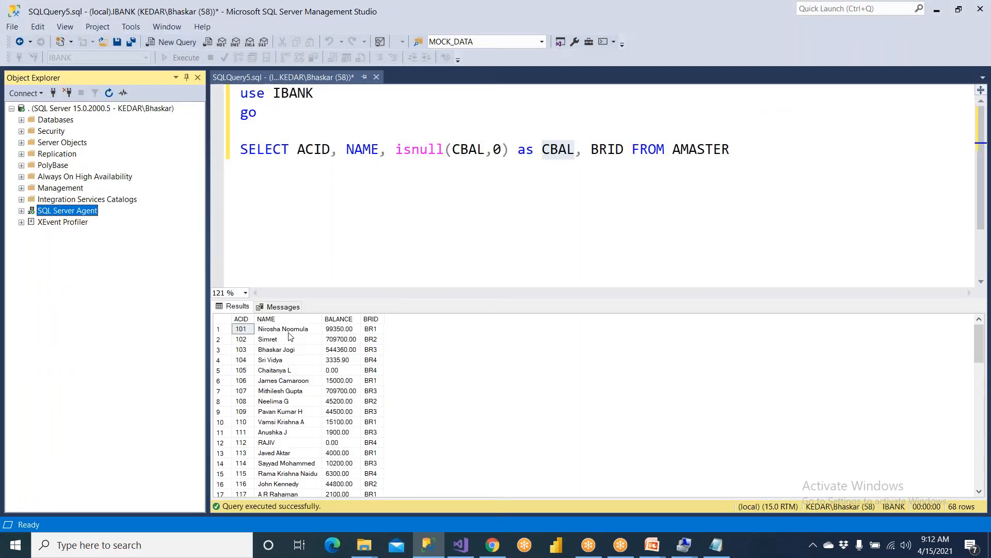
Re-run the AMASTER account balances query, select SQL Server Agent, and return to the portal.
{"action": "left_click", "coordinate": [289, 332]}
{"action": "left_click", "coordinate": [309, 243]}
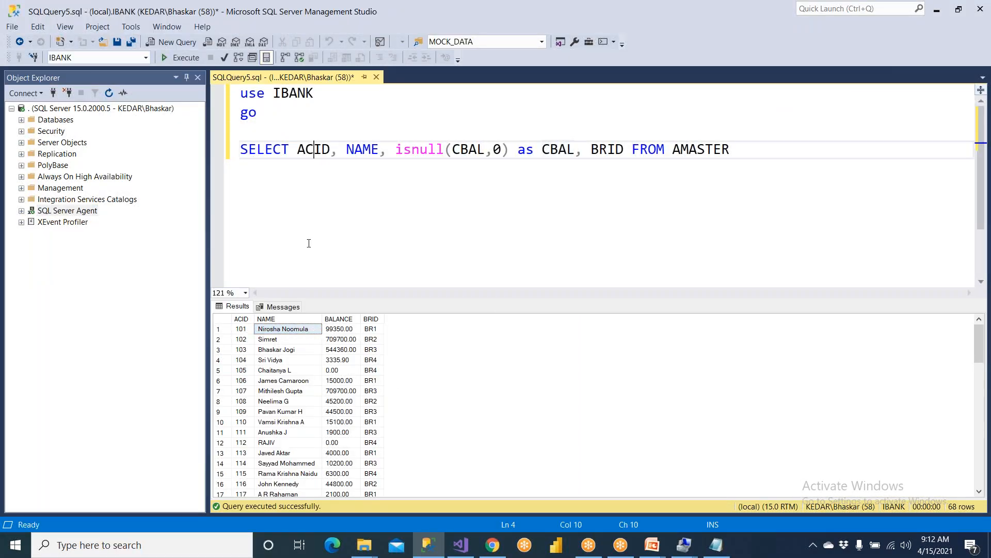
{"action": "left_click", "coordinate": [178, 58]}
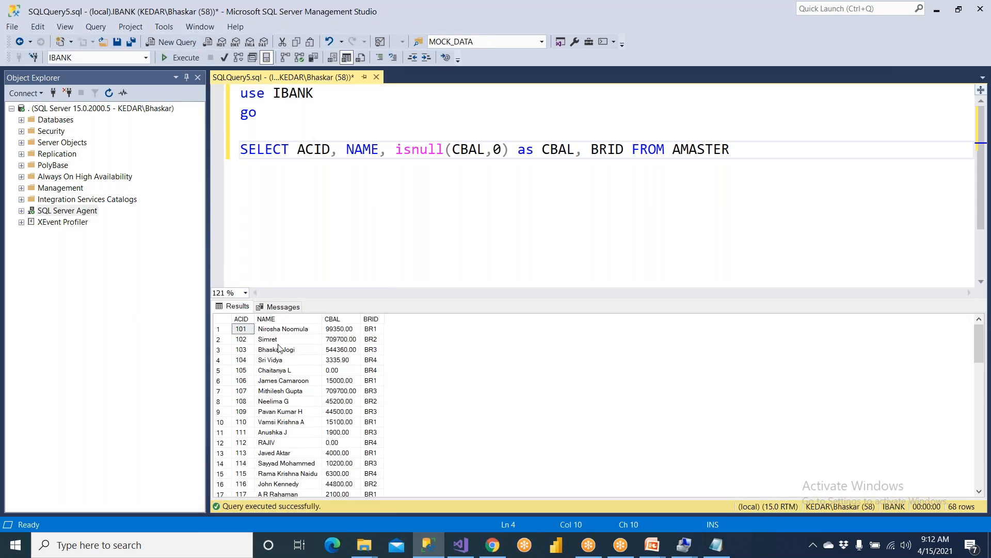
{"action": "left_click", "coordinate": [493, 545]}
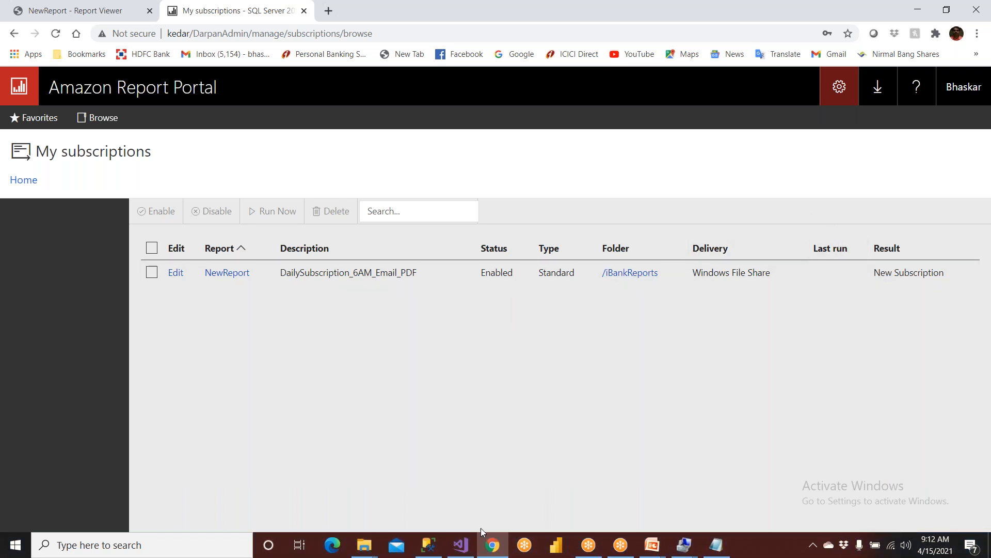
{"action": "left_click", "coordinate": [429, 545]}
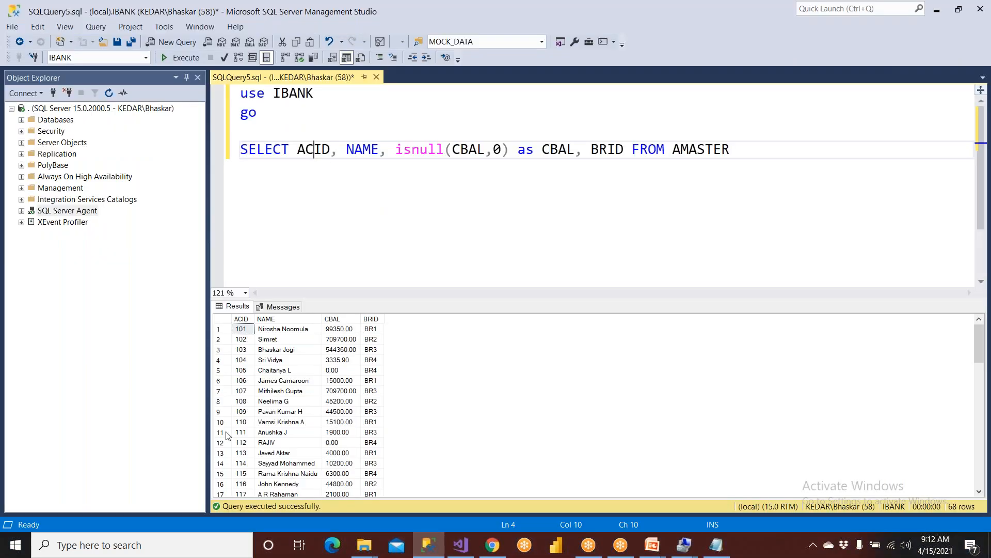
{"action": "left_click", "coordinate": [60, 213]}
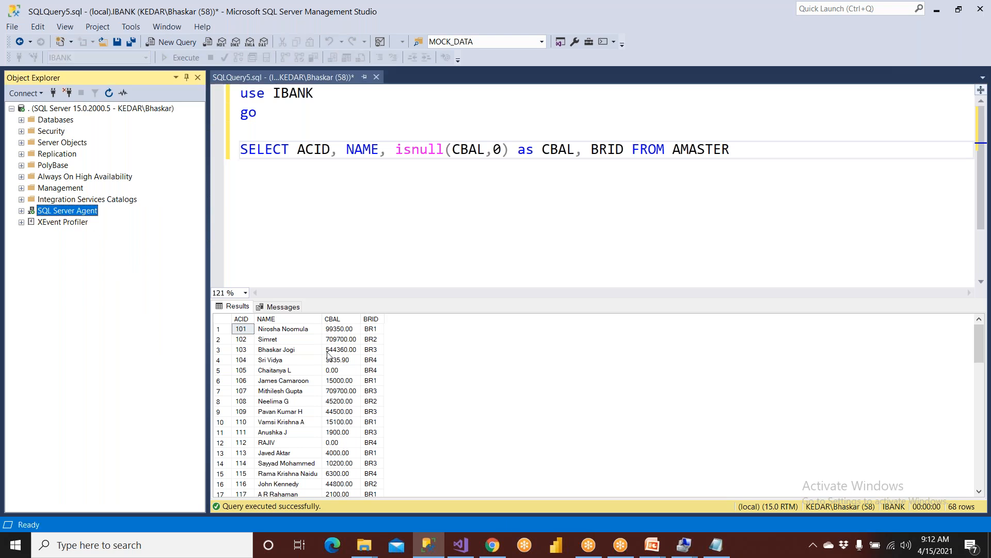
{"action": "left_click", "coordinate": [492, 545]}
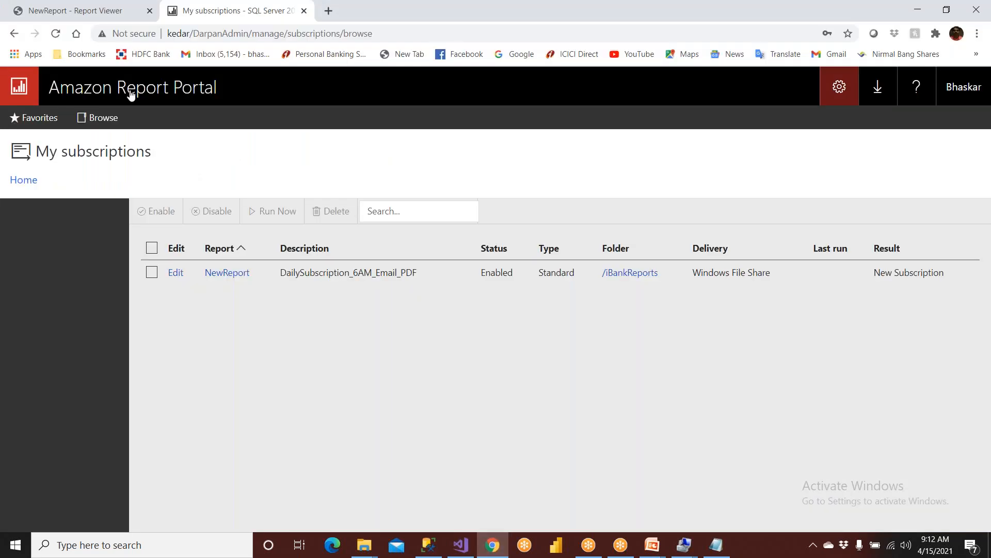
Reload My subscriptions, then bring up the IndianBankReports folder window.
{"action": "left_click", "coordinate": [56, 34]}
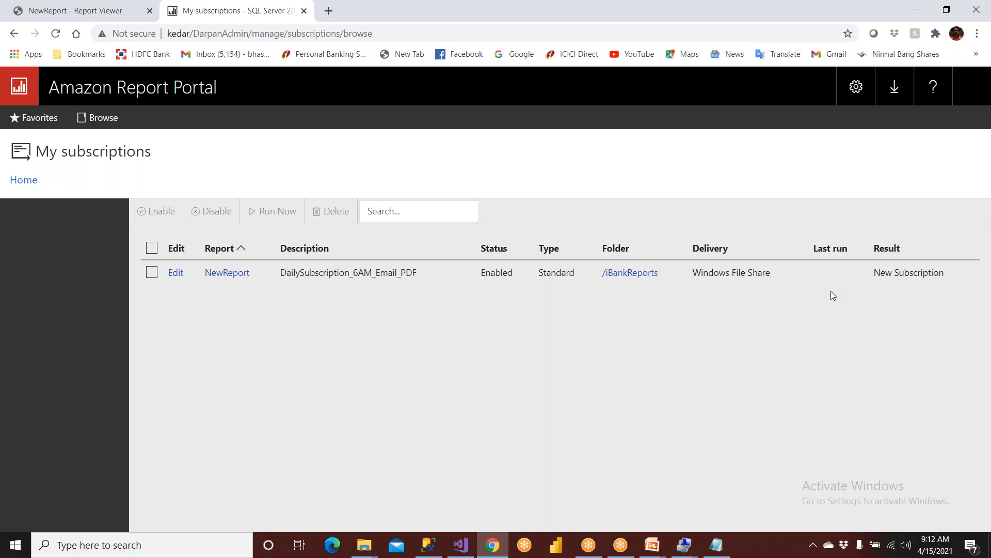
{"action": "left_click", "coordinate": [366, 546]}
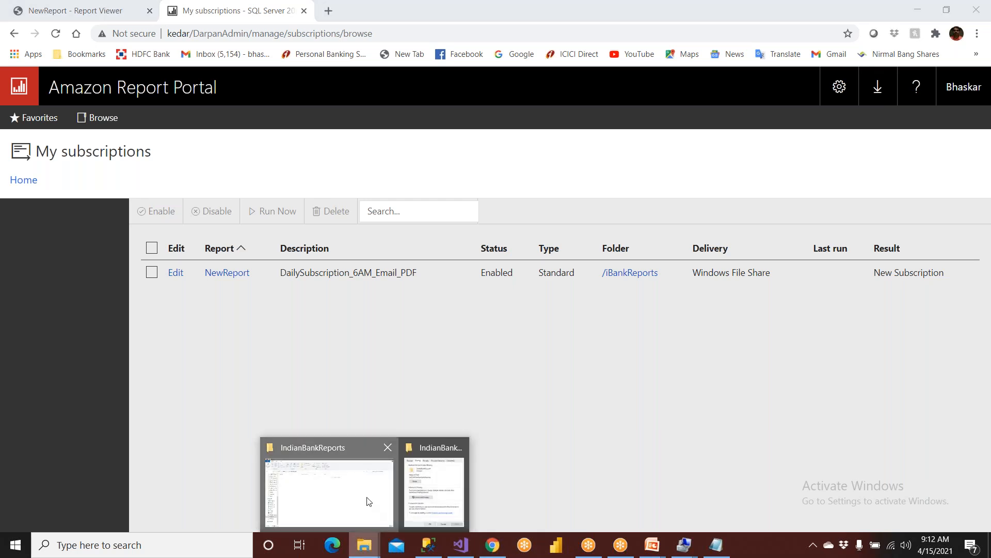
{"action": "left_click", "coordinate": [367, 501]}
Verify D:\IndianBankReports is still empty, then return to the portal's My subscriptions page.
{"action": "left_click", "coordinate": [253, 100]}
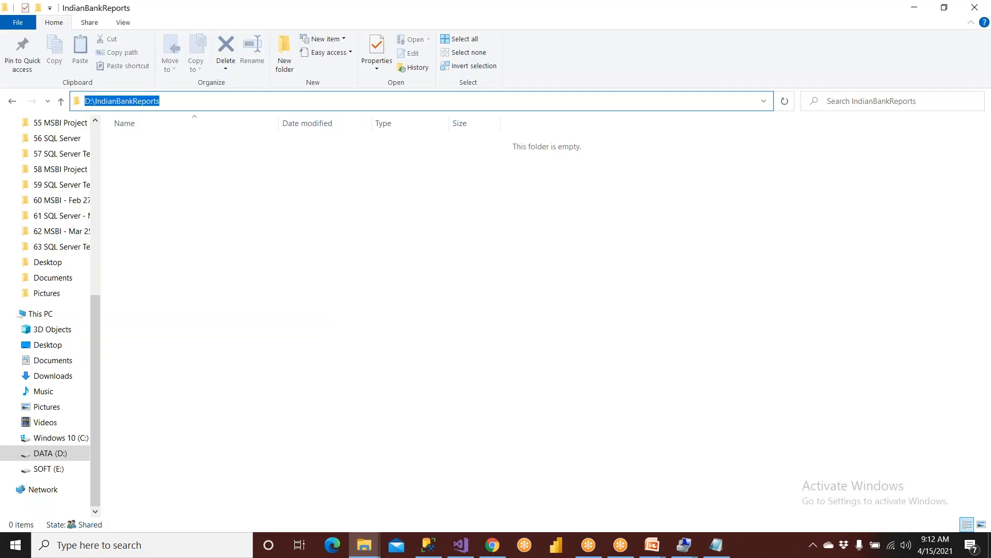
{"action": "key", "text": "Escape"}
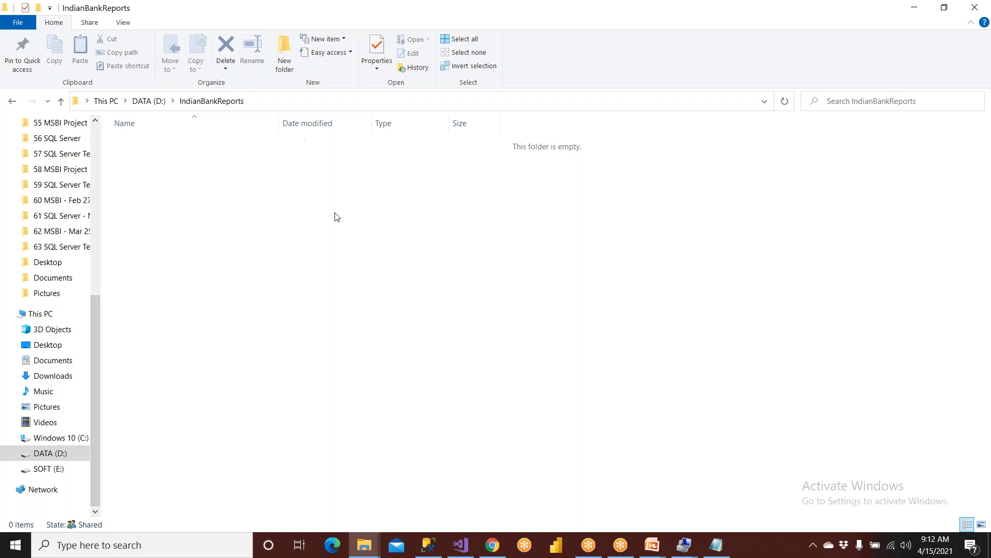
{"action": "left_click", "coordinate": [458, 543]}
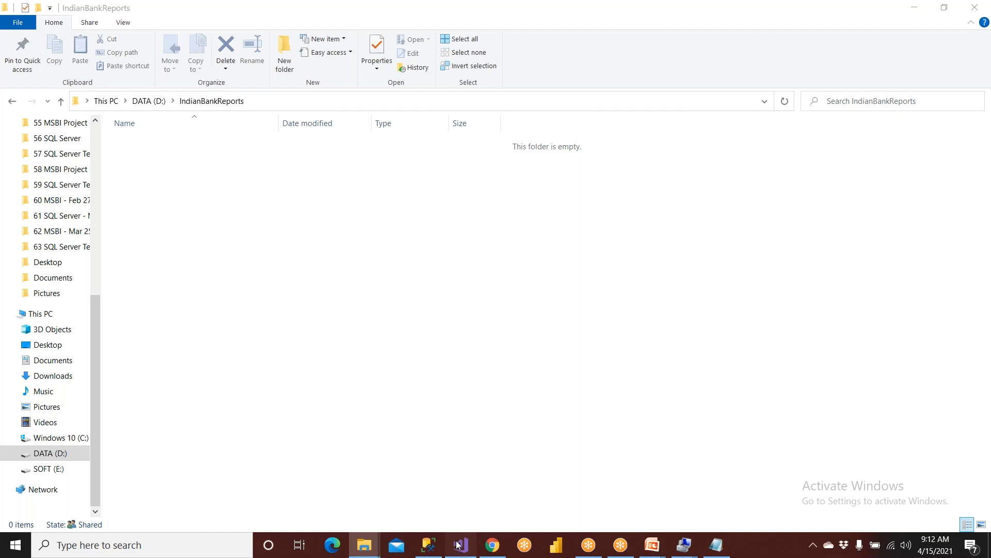
{"action": "left_click", "coordinate": [492, 544]}
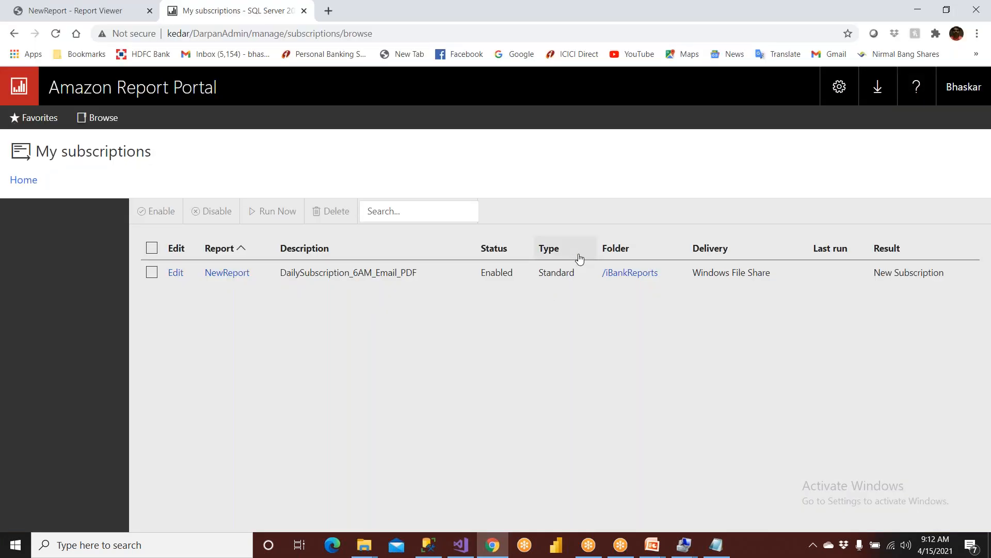
Change the NewReport schedule interval to 0 hours and 01 minute.
{"action": "left_click", "coordinate": [175, 272]}
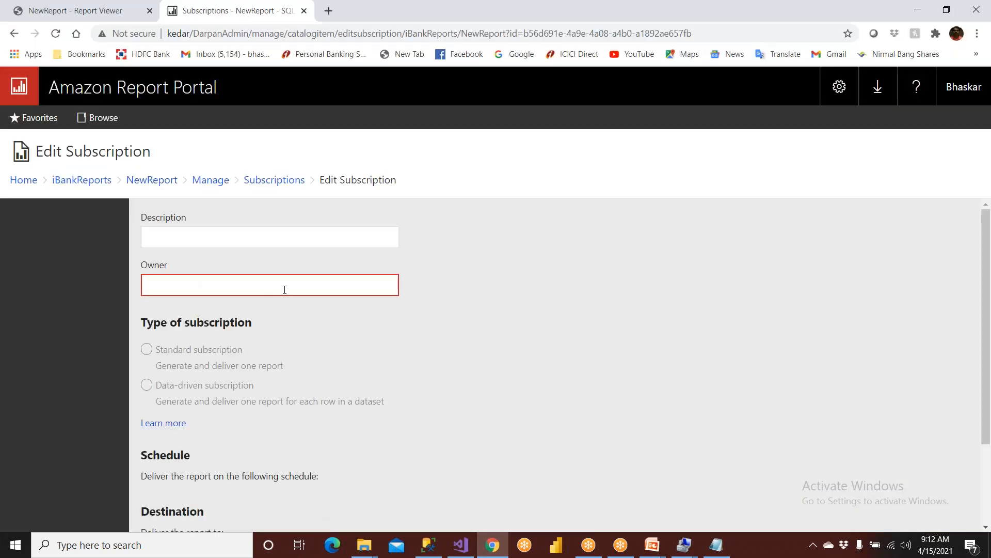
{"action": "scroll", "coordinate": [285, 290], "scroll_direction": "down", "scroll_amount": 4}
{"action": "scroll", "coordinate": [261, 359], "scroll_direction": "down", "scroll_amount": 4}
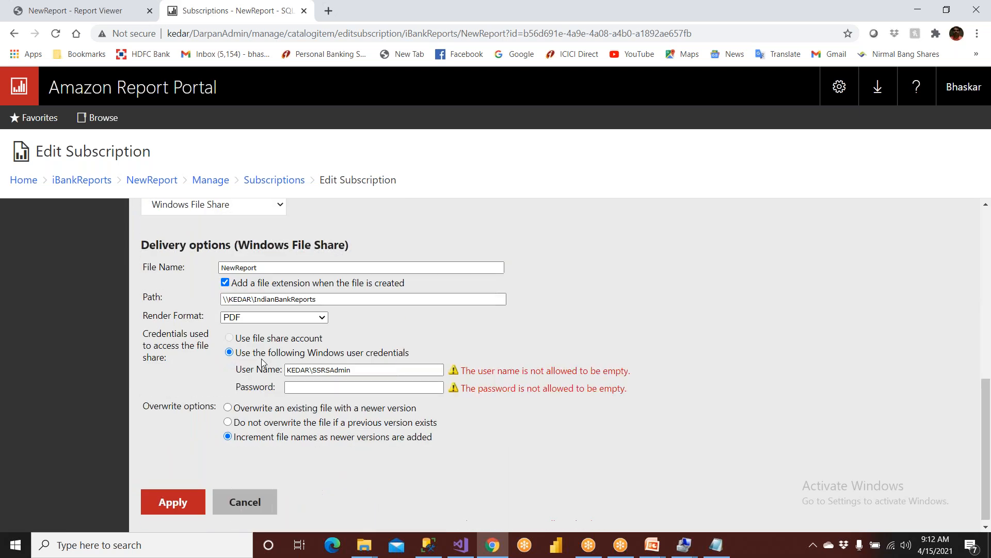
{"action": "scroll", "coordinate": [262, 343], "scroll_direction": "up", "scroll_amount": 3}
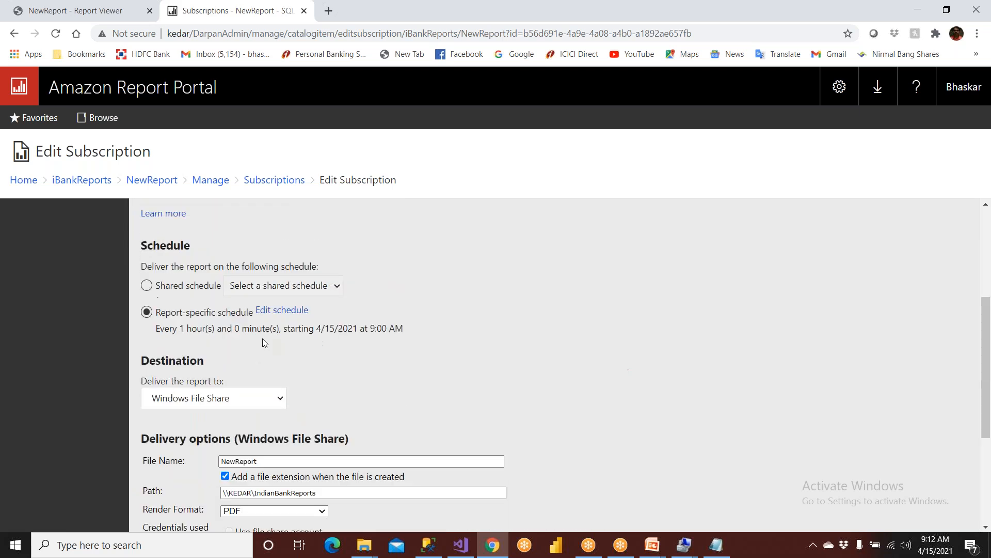
{"action": "left_click", "coordinate": [264, 312]}
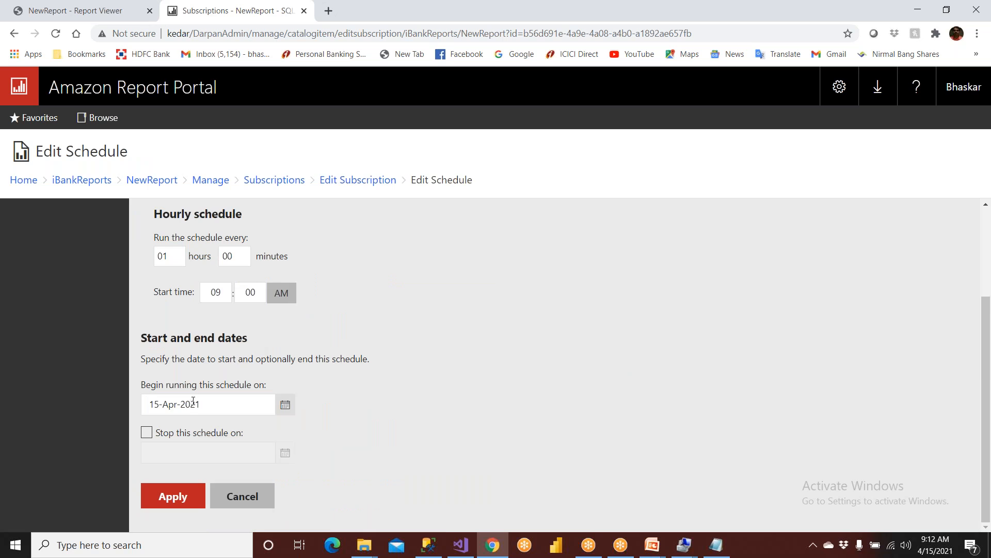
{"action": "double_click", "coordinate": [171, 256]}
{"action": "type", "text": "0"}
{"action": "double_click", "coordinate": [238, 258]}
{"action": "type", "text": "01"}
{"action": "left_click", "coordinate": [177, 496]}
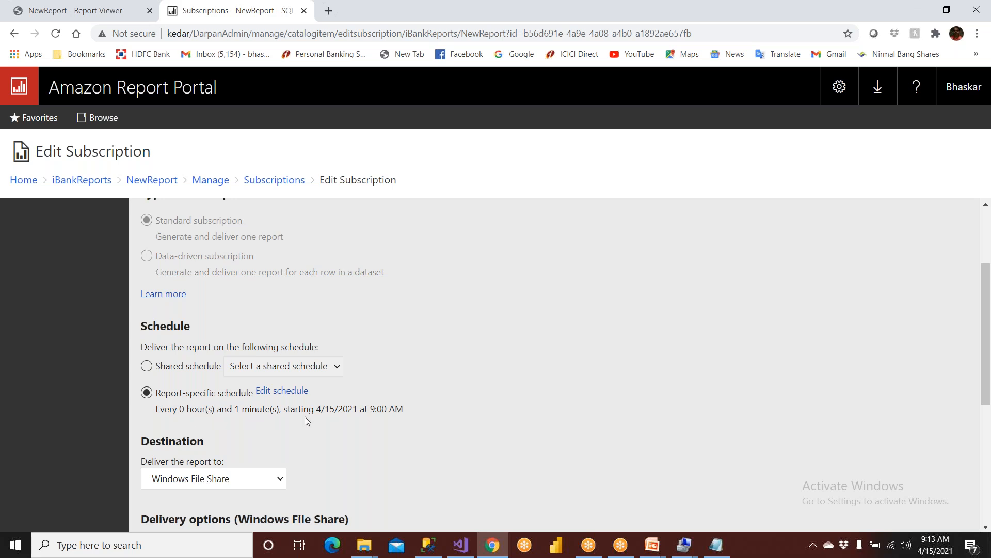
Re-enter the share account password and save the subscription.
{"action": "scroll", "coordinate": [283, 359], "scroll_direction": "up", "scroll_amount": 3}
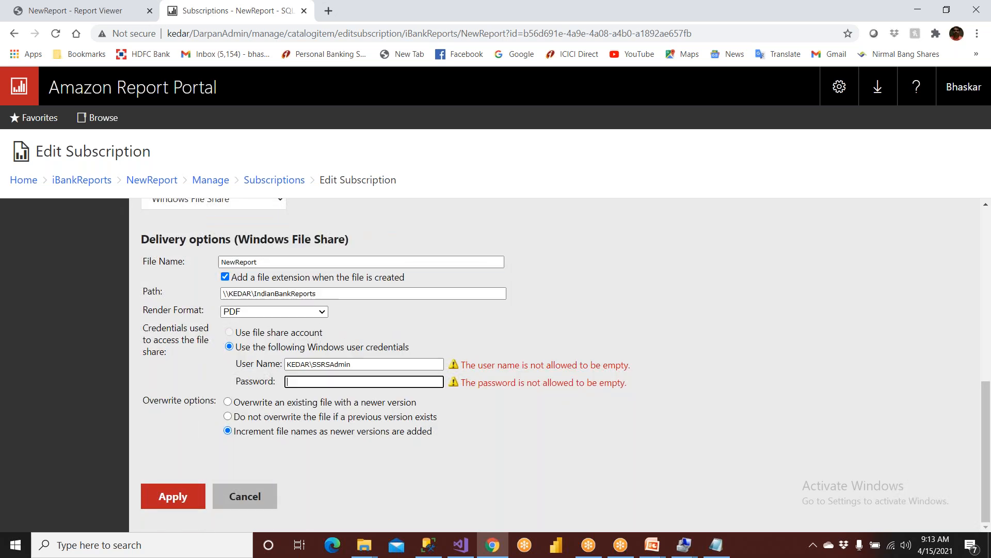
{"action": "type", "text": "•••••••"}
{"action": "left_click", "coordinate": [184, 497]}
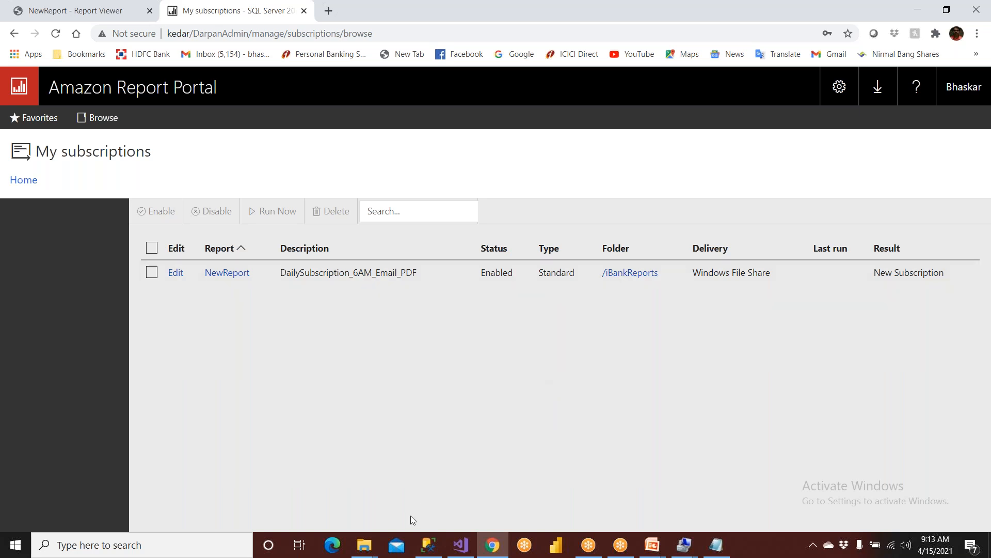
Close the leftover Properties window, confirm D:\IndianBankReports is empty, and switch to Management Studio.
{"action": "mouse_move", "coordinate": [360, 551]}
{"action": "left_click", "coordinate": [361, 507]}
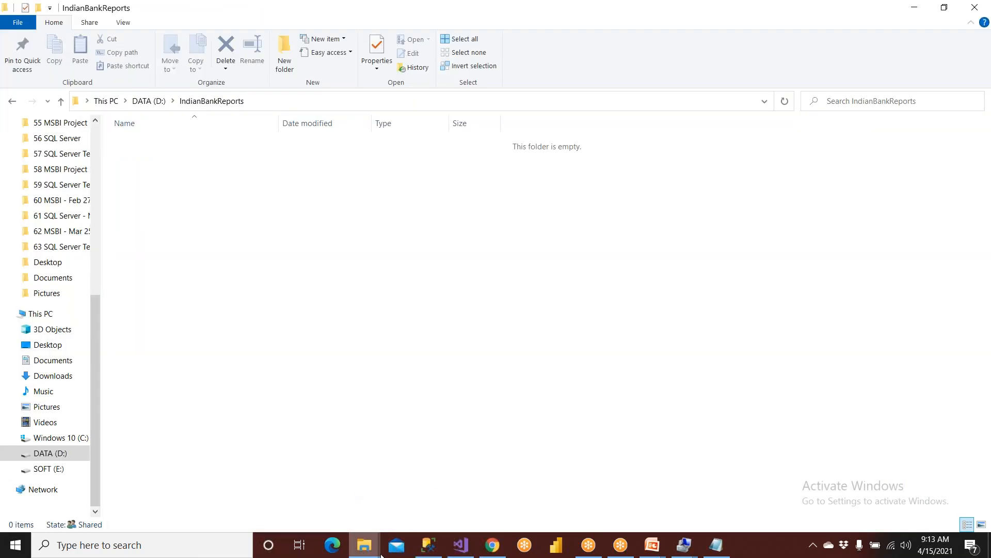
{"action": "mouse_move", "coordinate": [457, 447]}
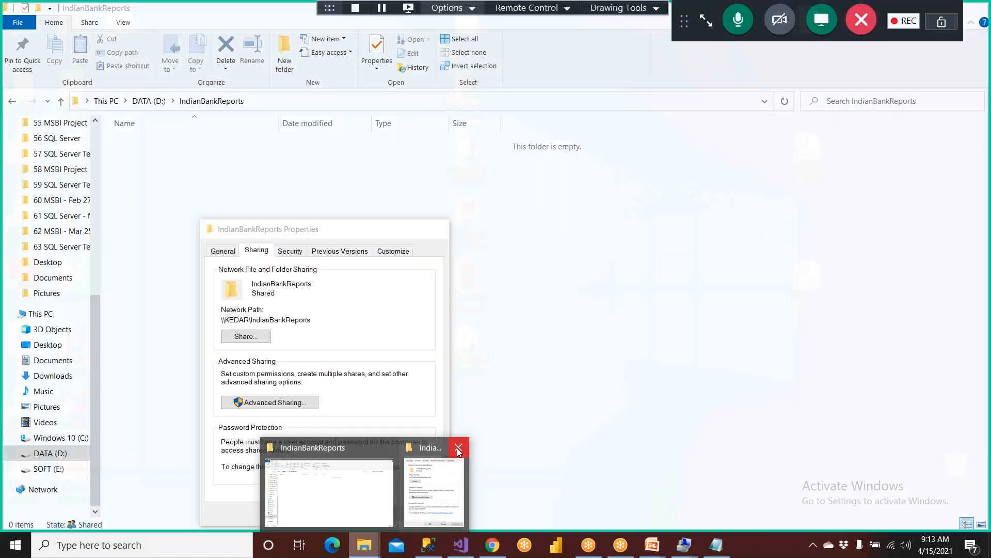
{"action": "left_click", "coordinate": [459, 451]}
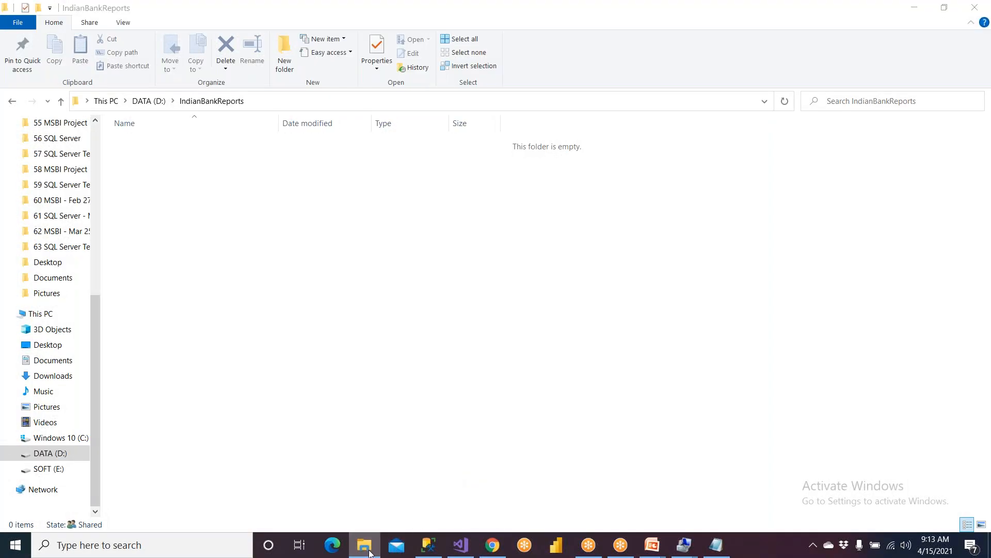
{"action": "left_click", "coordinate": [364, 546]}
{"action": "left_click", "coordinate": [363, 549]}
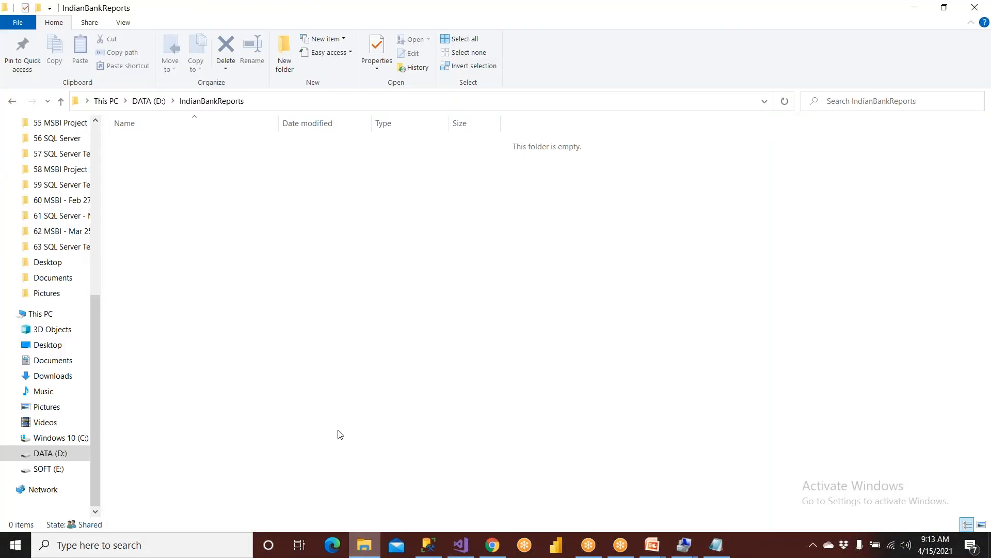
{"action": "left_click", "coordinate": [258, 103]}
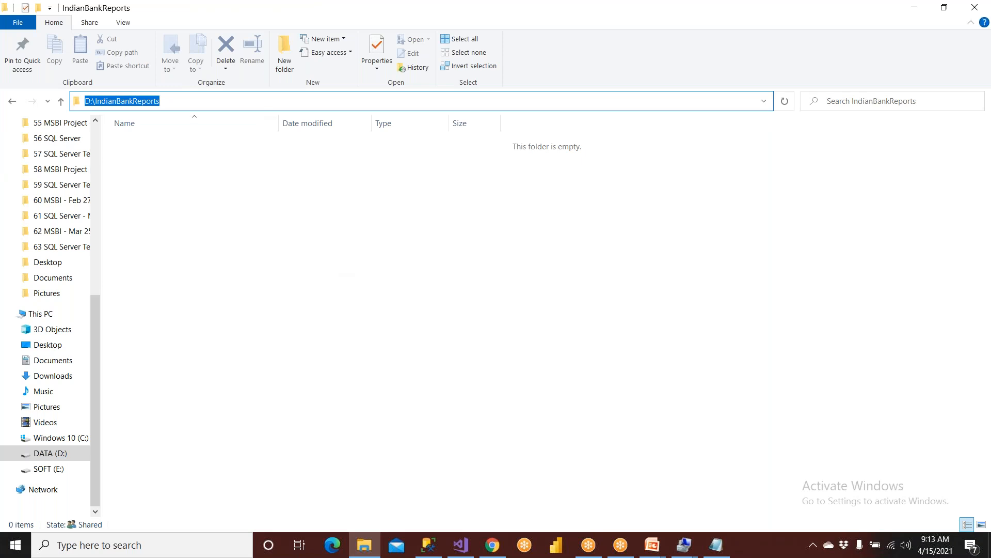
{"action": "key", "text": "Escape"}
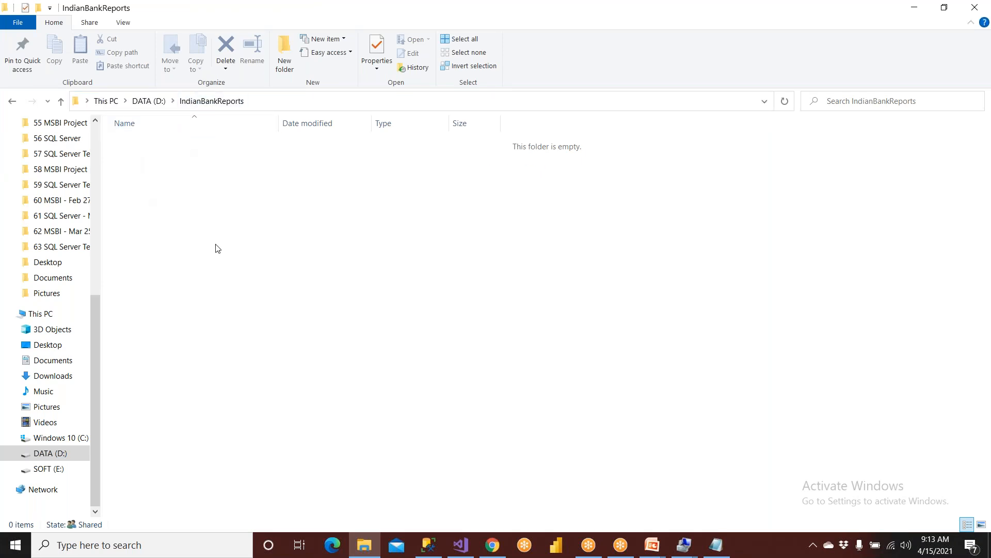
{"action": "left_click", "coordinate": [428, 545]}
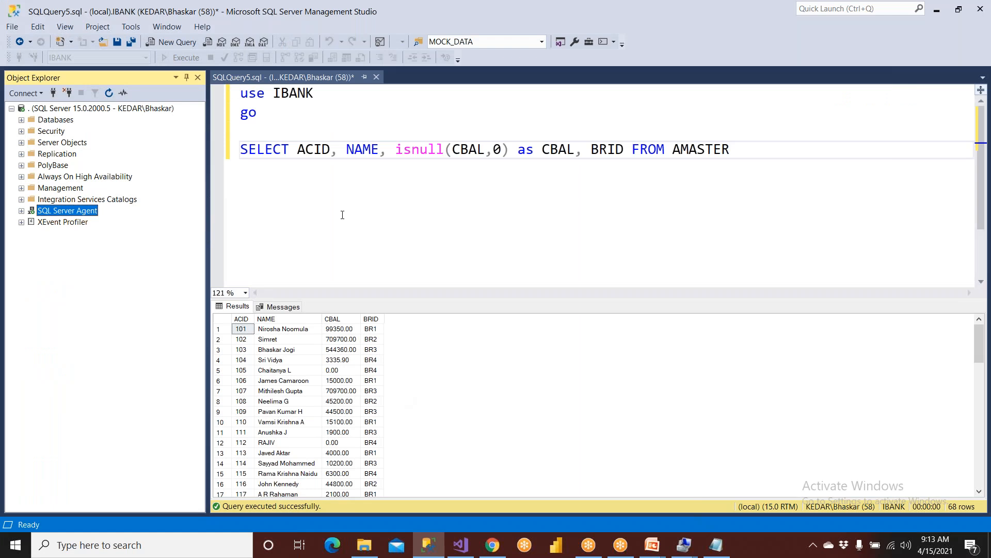
Scroll to and select the last result row, account 175 in branch BR4.
{"action": "scroll", "coordinate": [294, 354], "scroll_direction": "down", "scroll_amount": 16}
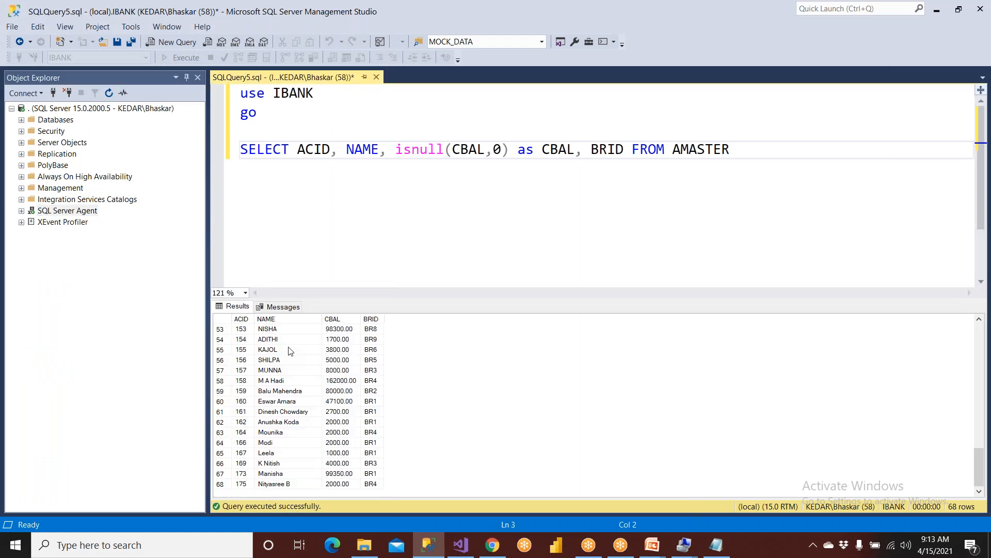
{"action": "left_click", "coordinate": [221, 485]}
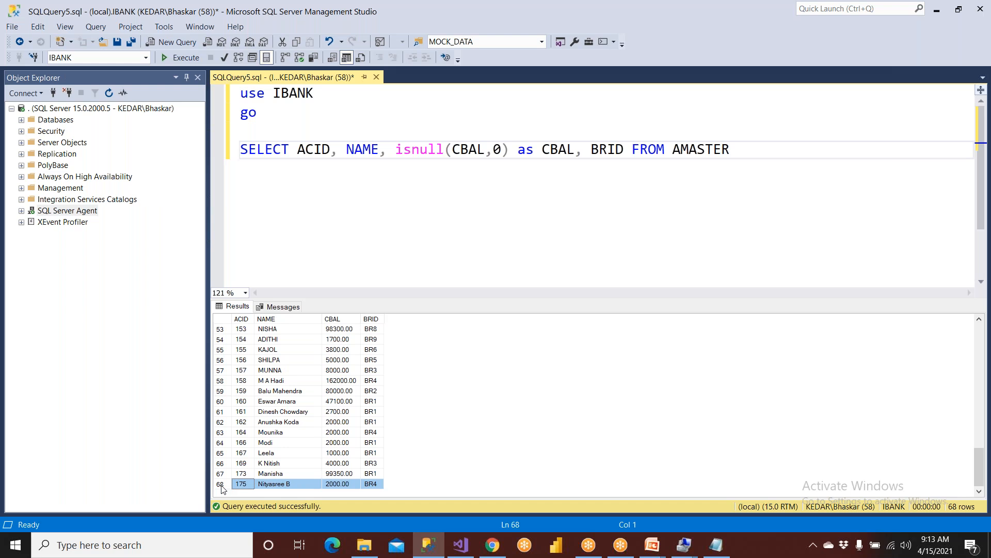
Reload My subscriptions until Last run shows 9:14:03 AM, then open the IndianBankReports folder.
{"action": "left_click", "coordinate": [492, 545]}
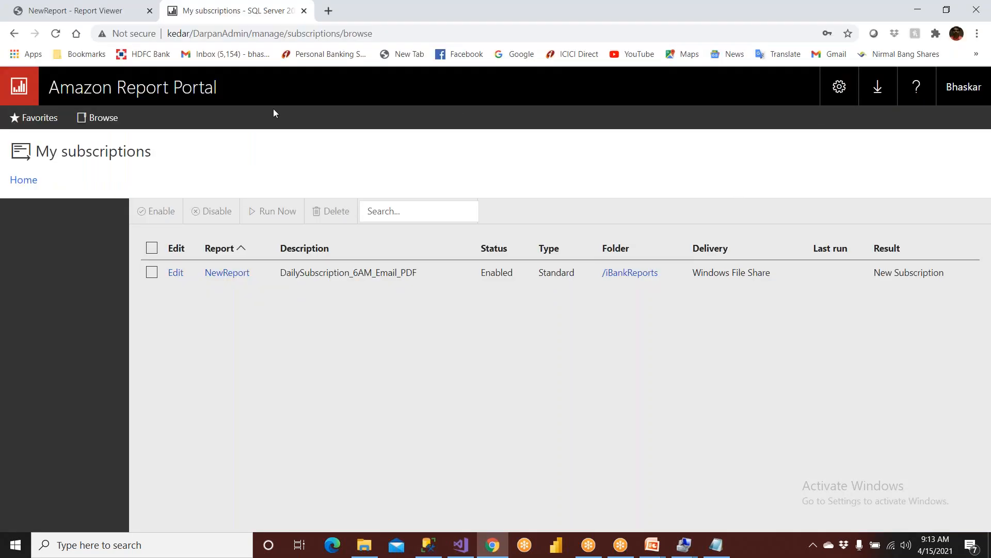
{"action": "left_click", "coordinate": [56, 34]}
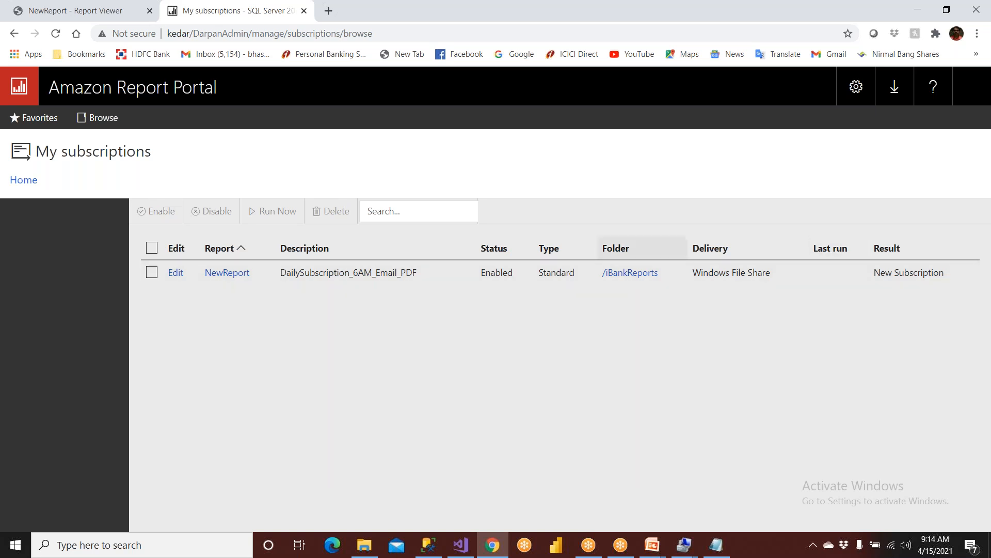
{"action": "left_click", "coordinate": [55, 33]}
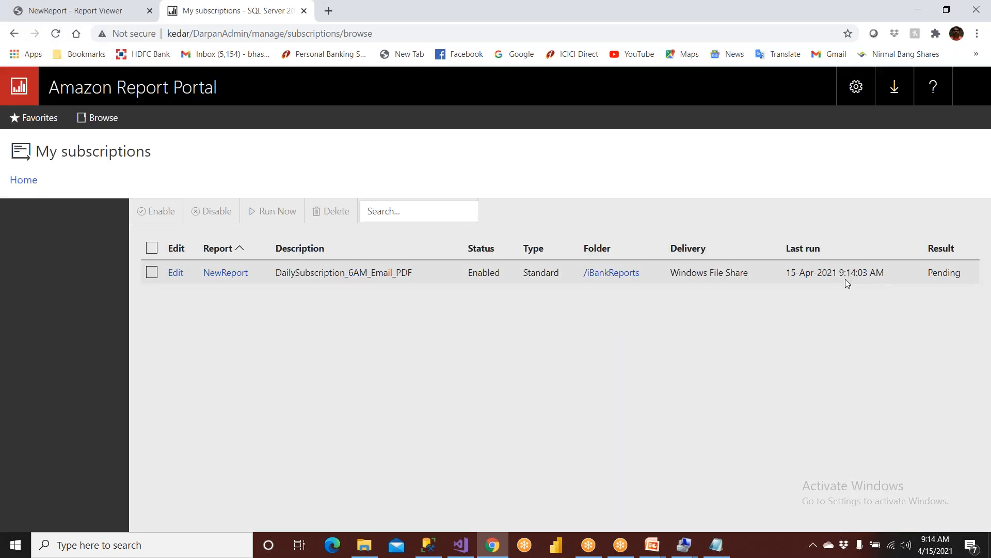
{"action": "left_click", "coordinate": [364, 545]}
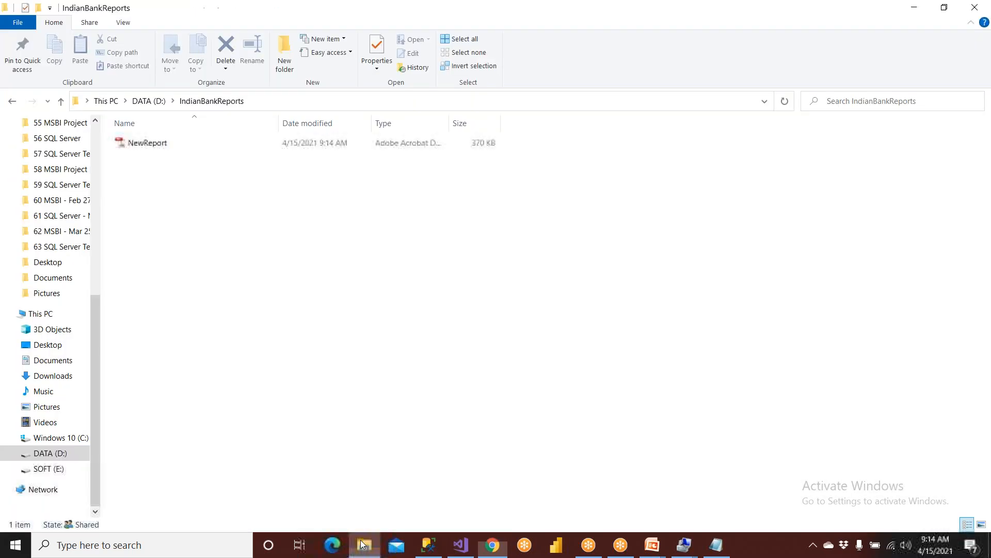
Open the delivered NewReport.pdf and scroll through its 4 pages, then return to Management Studio.
{"action": "left_click", "coordinate": [153, 152]}
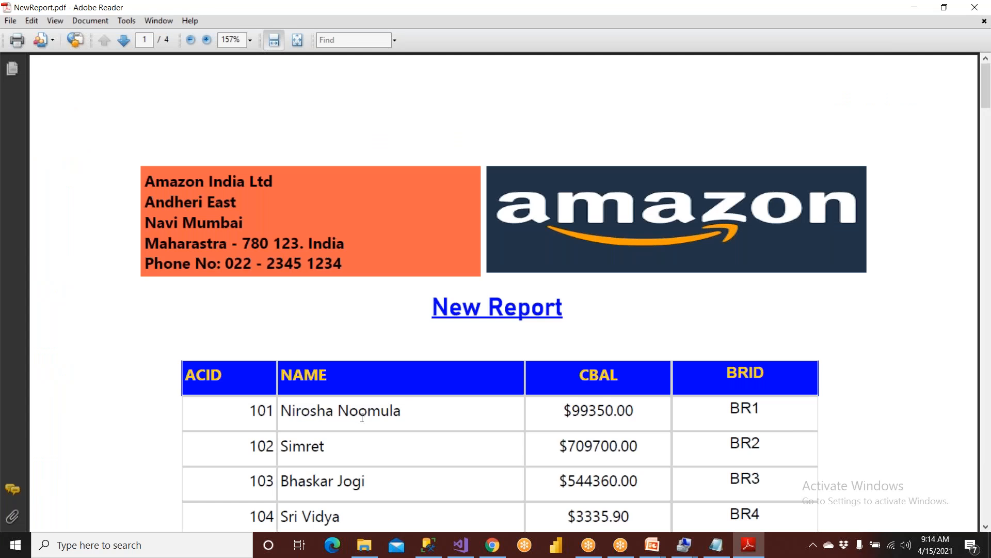
{"action": "scroll", "coordinate": [362, 417], "scroll_direction": "down", "scroll_amount": 10}
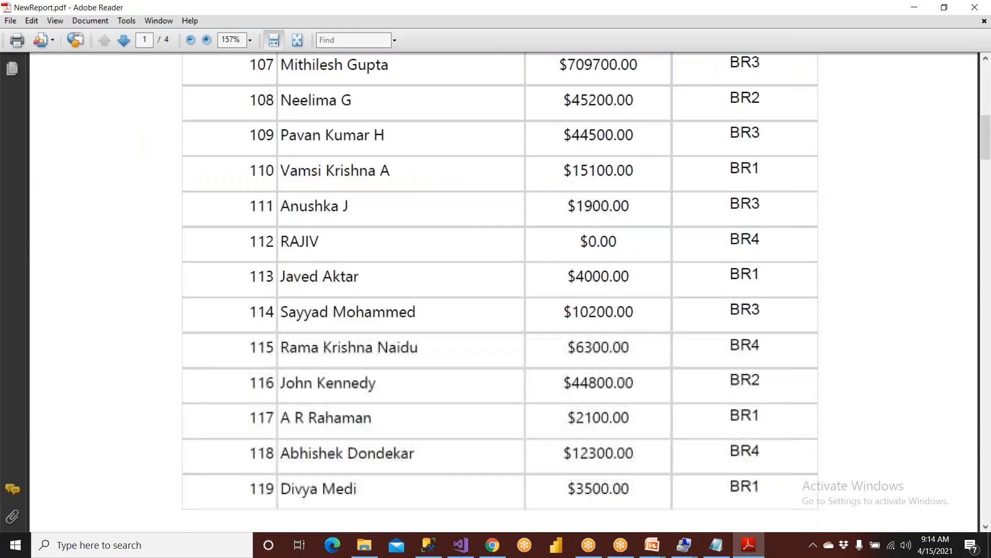
{"action": "scroll", "coordinate": [364, 423], "scroll_direction": "down", "scroll_amount": 15}
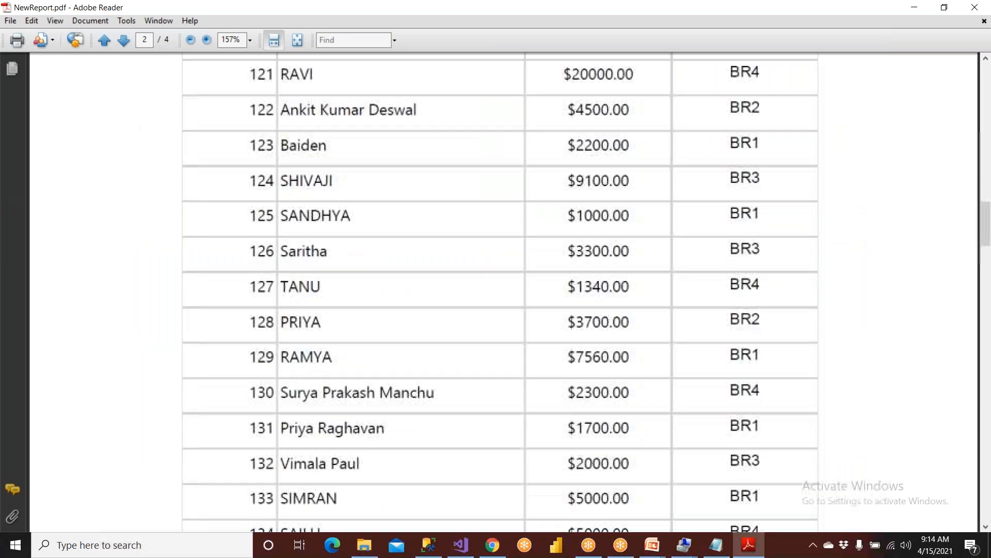
{"action": "scroll", "coordinate": [368, 431], "scroll_direction": "down", "scroll_amount": 20}
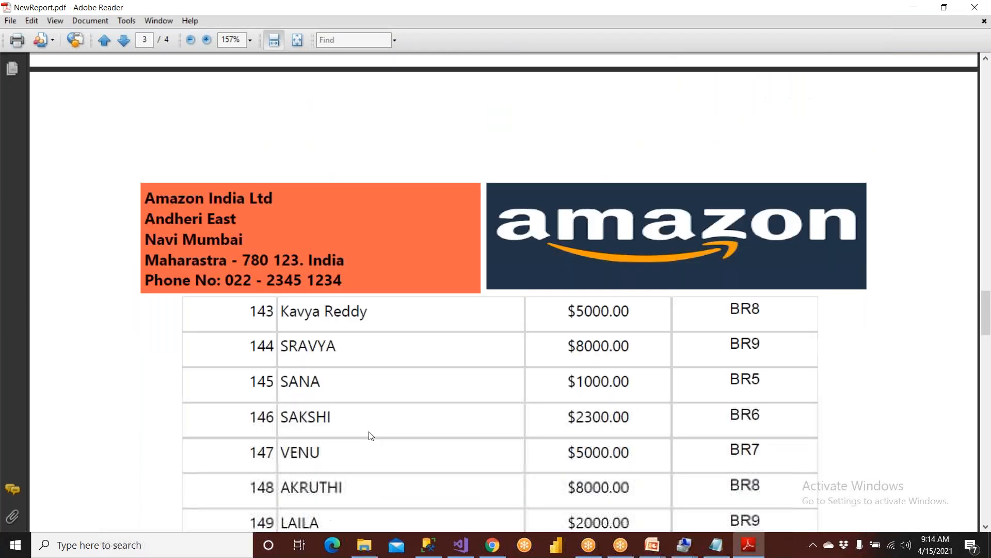
{"action": "scroll", "coordinate": [370, 438], "scroll_direction": "down", "scroll_amount": 20}
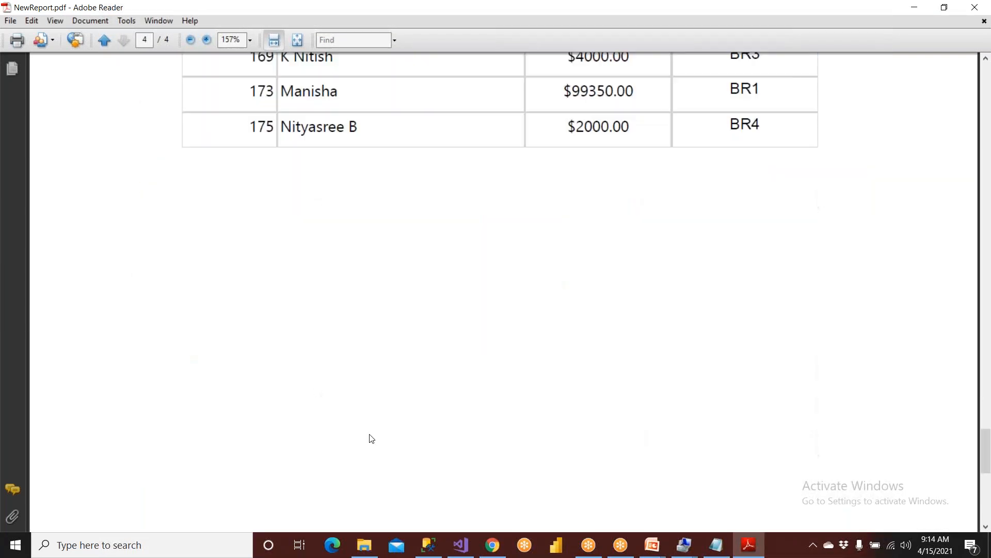
{"action": "scroll", "coordinate": [370, 438], "scroll_direction": "down", "scroll_amount": 3}
{"action": "scroll", "coordinate": [380, 443], "scroll_direction": "down", "scroll_amount": 4}
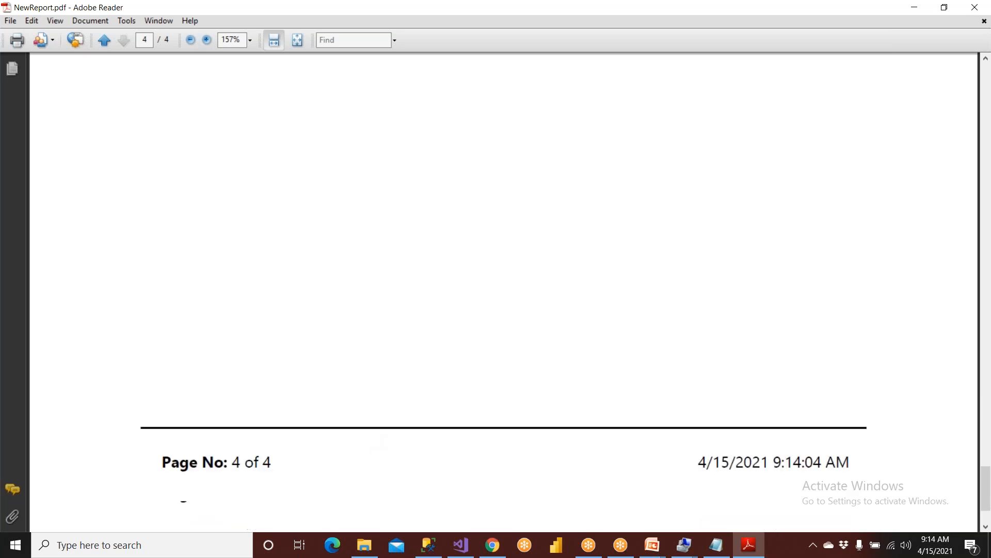
{"action": "scroll", "coordinate": [369, 449], "scroll_direction": "up", "scroll_amount": 2}
{"action": "scroll", "coordinate": [373, 449], "scroll_direction": "up", "scroll_amount": 8}
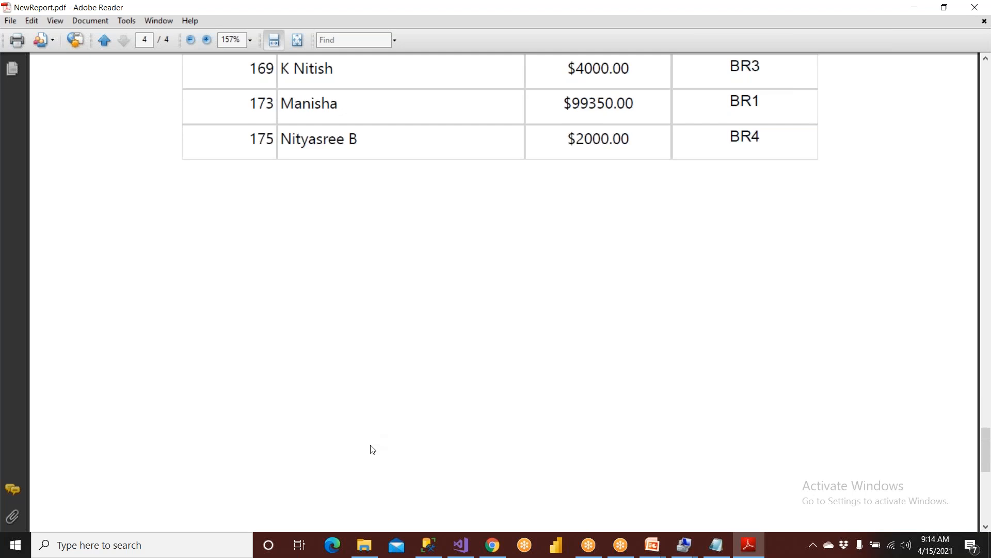
{"action": "scroll", "coordinate": [372, 449], "scroll_direction": "up", "scroll_amount": 20}
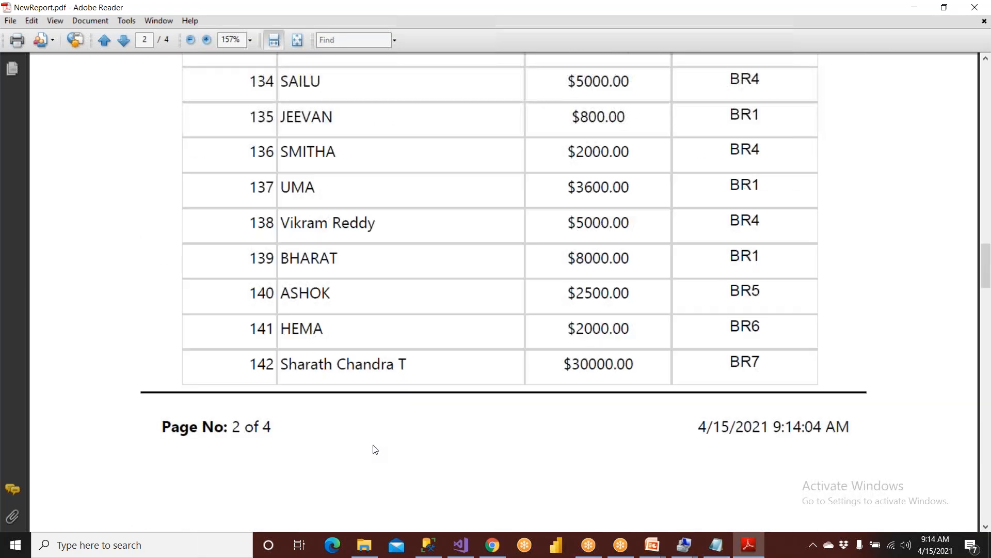
{"action": "left_click", "coordinate": [429, 545]}
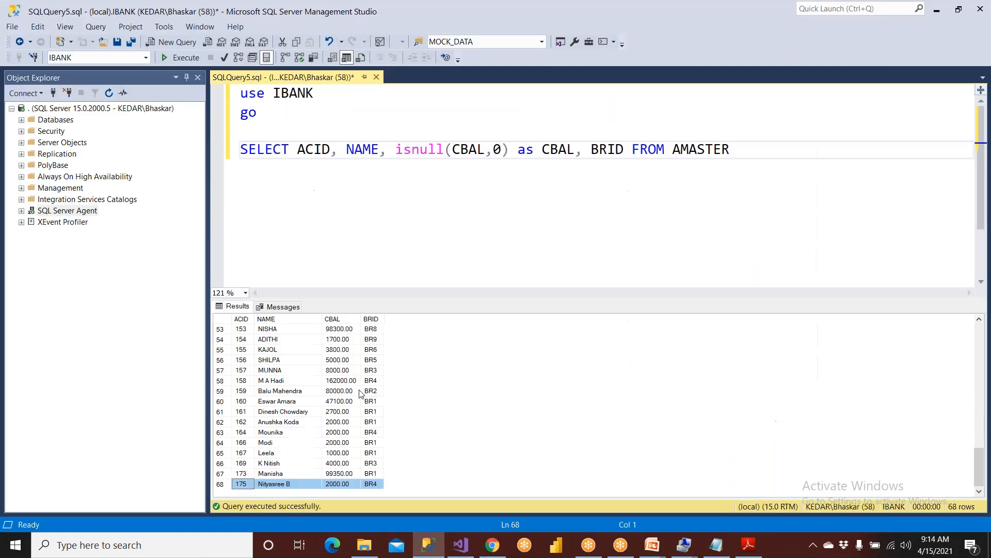
Below the SELECT, write an UPDATE AMASTER statement giving account acid = 104 a new customer name.
{"action": "scroll", "coordinate": [268, 331], "scroll_direction": "up", "scroll_amount": 17}
{"action": "left_click", "coordinate": [267, 331]}
{"action": "left_click", "coordinate": [302, 213]}
{"action": "left_click", "coordinate": [740, 155]}
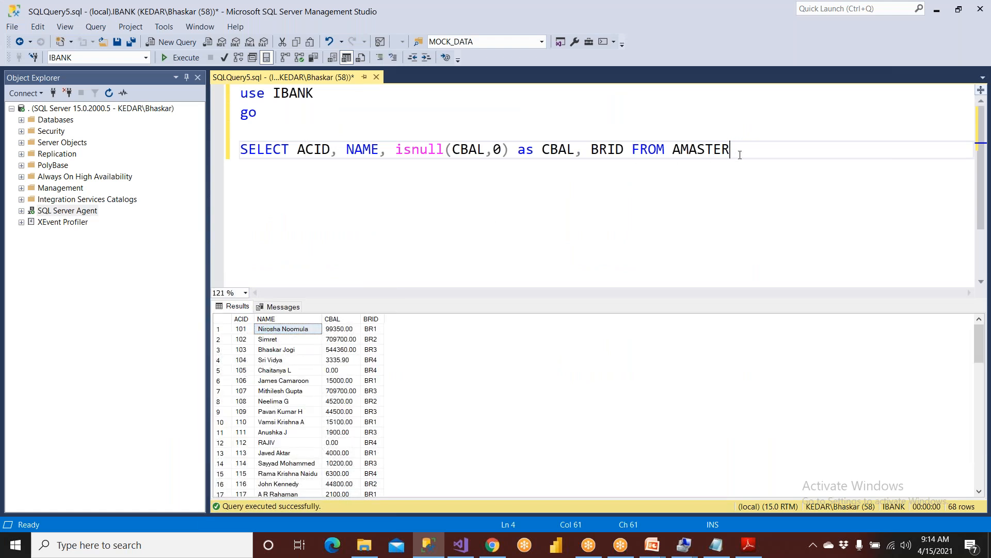
{"action": "key", "text": "Return"}
{"action": "key", "text": "Return"}
{"action": "type", "text": "update am"}
{"action": "key", "text": "Tab"}
{"action": "key", "text": "Return"}
{"action": "type", "text": "set name ="}
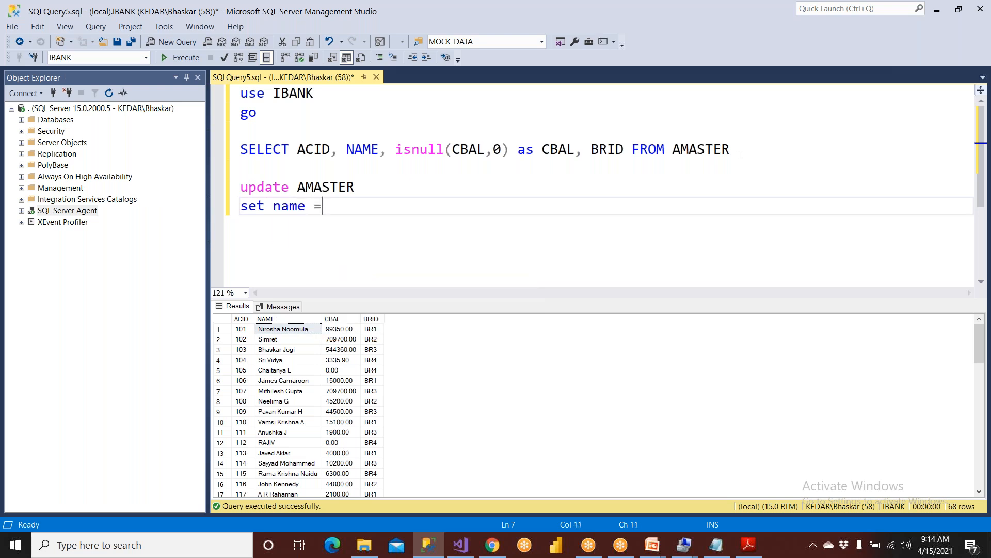
{"action": "type", "text": " 'ba"}
{"action": "key", "text": "BackSpace"}
{"action": "key", "text": "BackSpace"}
{"action": "type", "text": "Baiden"}
{"action": "key", "text": "End"}
{"action": "key", "text": "Return"}
{"action": "type", "text": "where acid "}
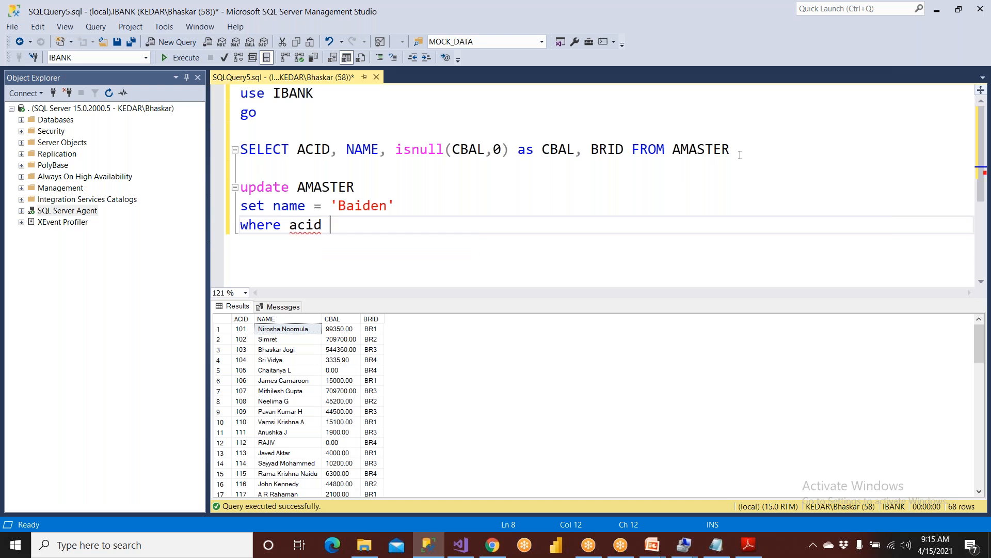
{"action": "type", "text": "= 104"}
Execute the update, confirm the fourth row's new name, and bring up the IndianBankReports folder.
{"action": "left_click", "coordinate": [190, 57]}
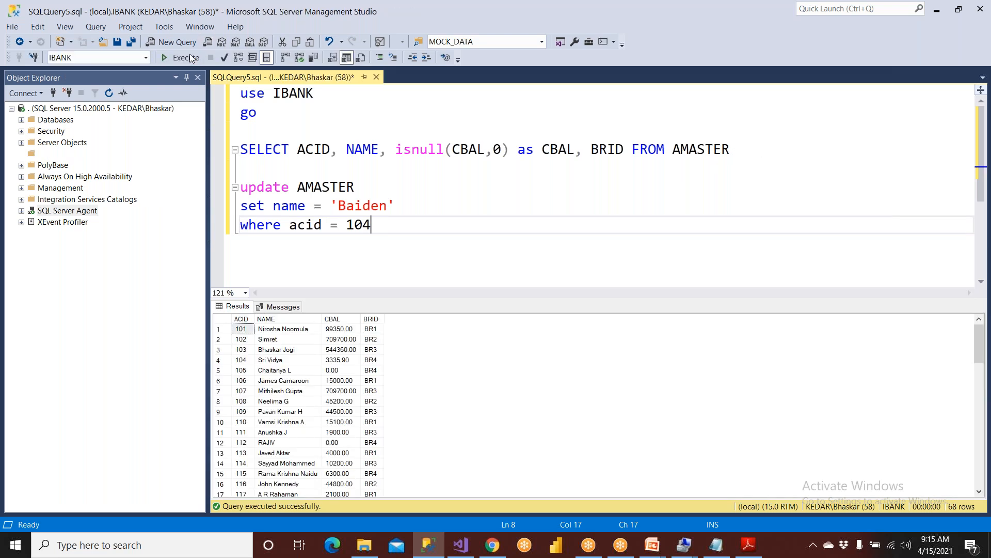
{"action": "left_click_drag", "start_coordinate": [252, 360], "coordinate": [282, 363]}
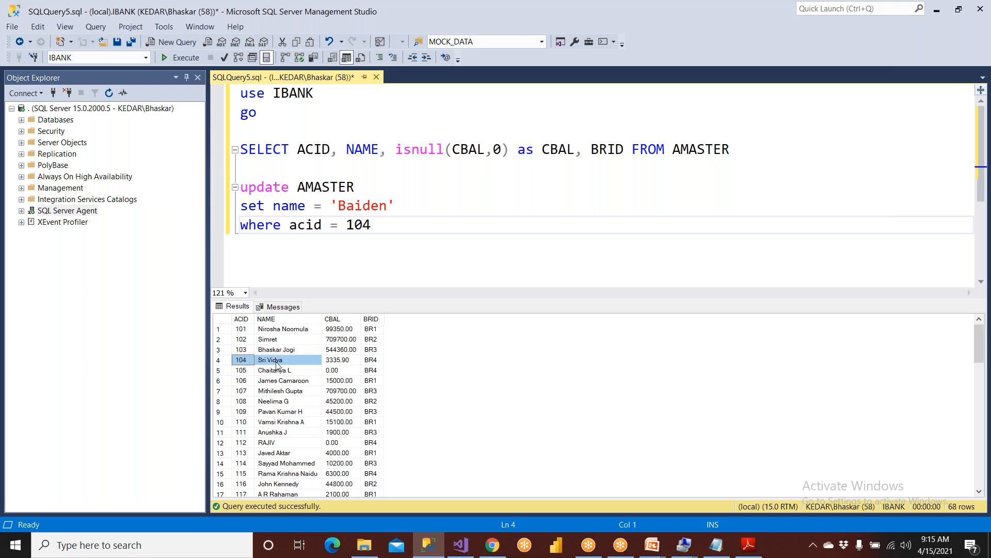
{"action": "left_click", "coordinate": [322, 225]}
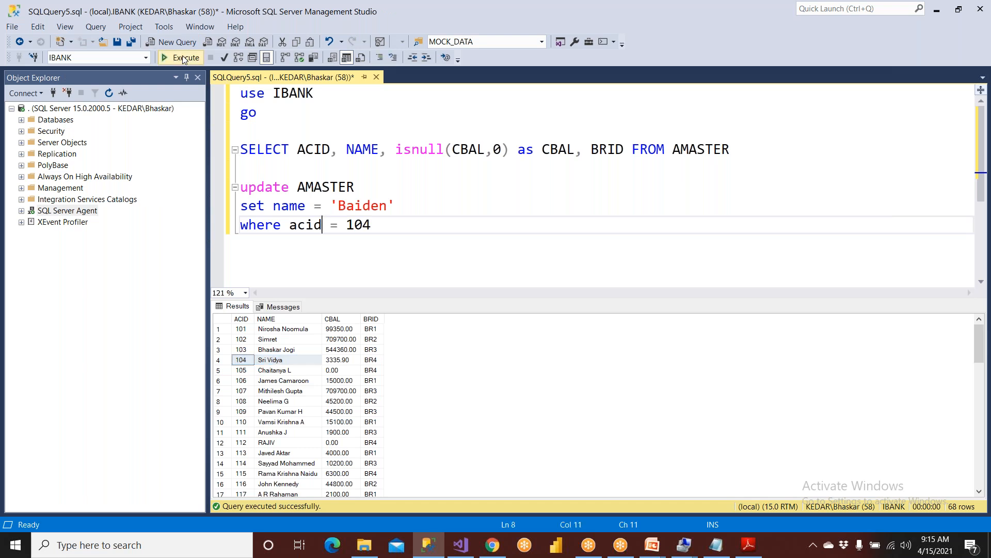
{"action": "left_click", "coordinate": [183, 58]}
{"action": "left_click", "coordinate": [288, 359]}
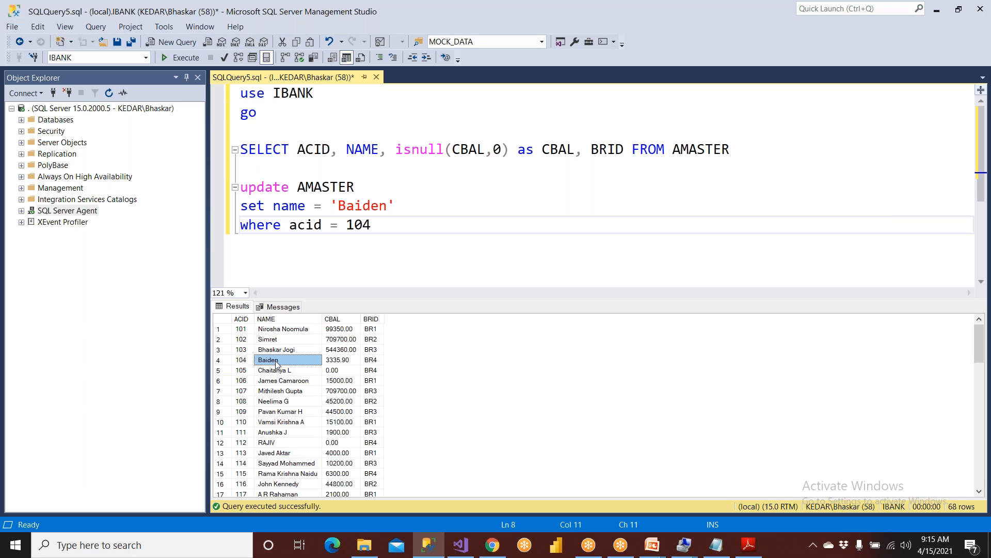
{"action": "left_click", "coordinate": [365, 545]}
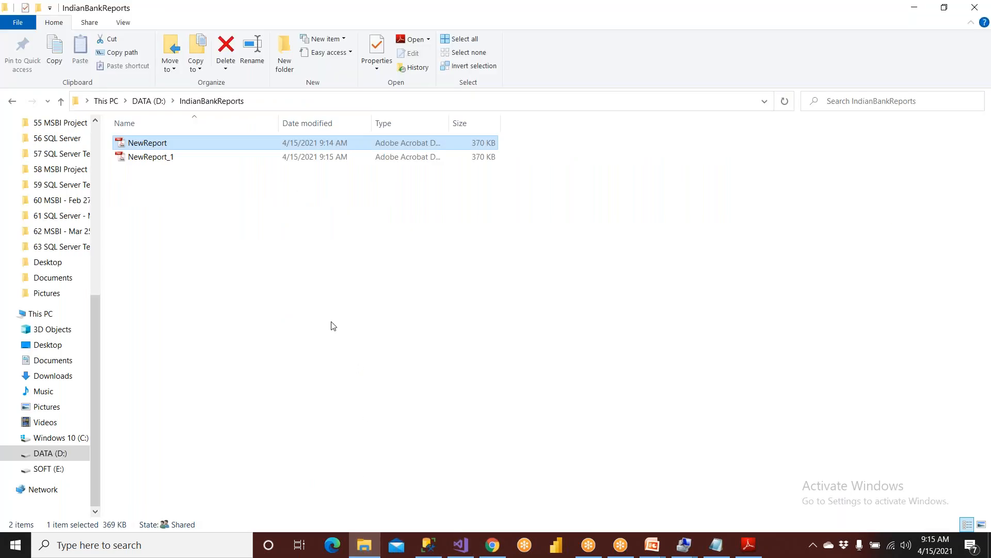
Open NewReport_1 to confirm row 104 still shows the old name, then return to the folder.
{"action": "double_click", "coordinate": [172, 158]}
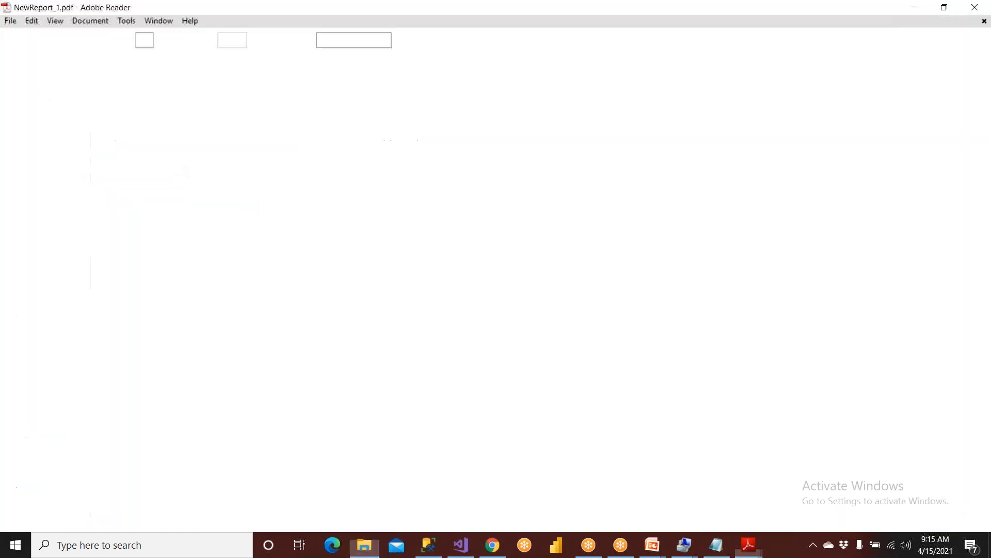
{"action": "scroll", "coordinate": [288, 376], "scroll_direction": "down", "scroll_amount": 1}
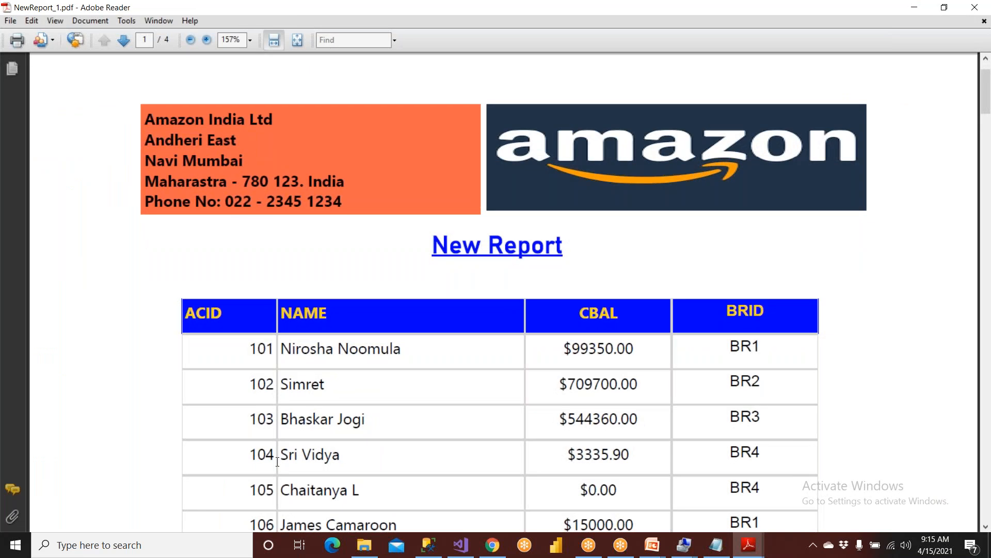
{"action": "left_click_drag", "start_coordinate": [279, 457], "coordinate": [340, 456]}
{"action": "left_click", "coordinate": [364, 544]}
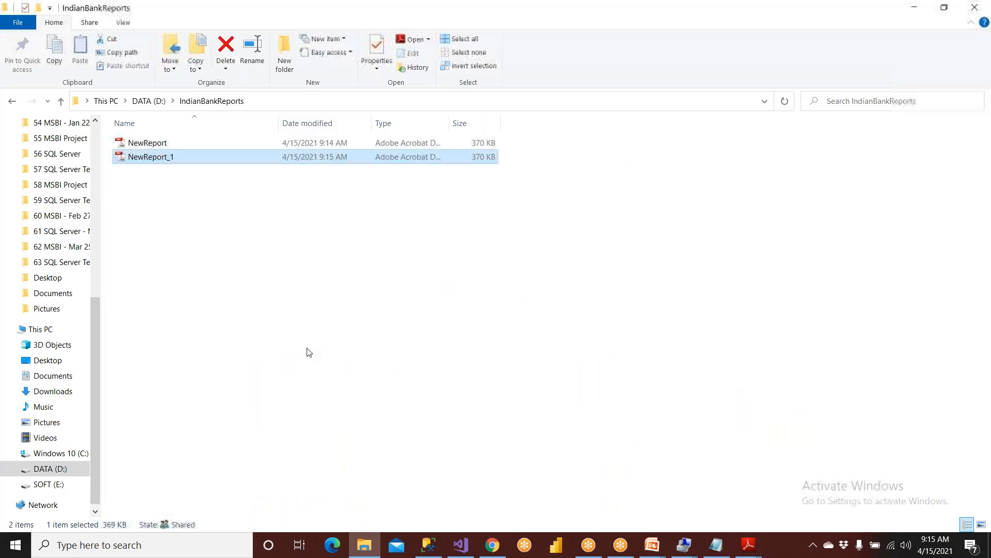
{"action": "left_click", "coordinate": [173, 158]}
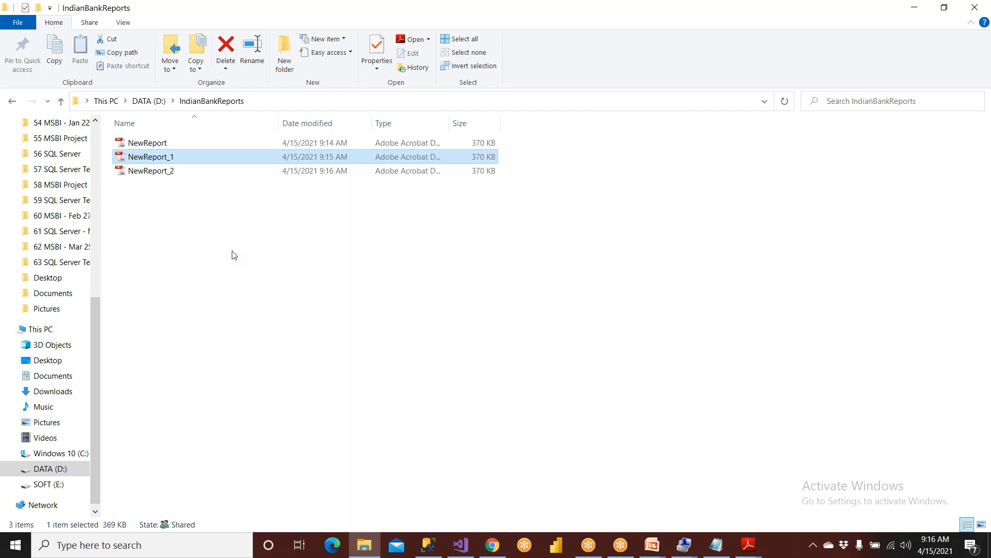
Open NewReport_2, verify account 104 shows the updated name, and close the PDF.
{"action": "left_click", "coordinate": [168, 176]}
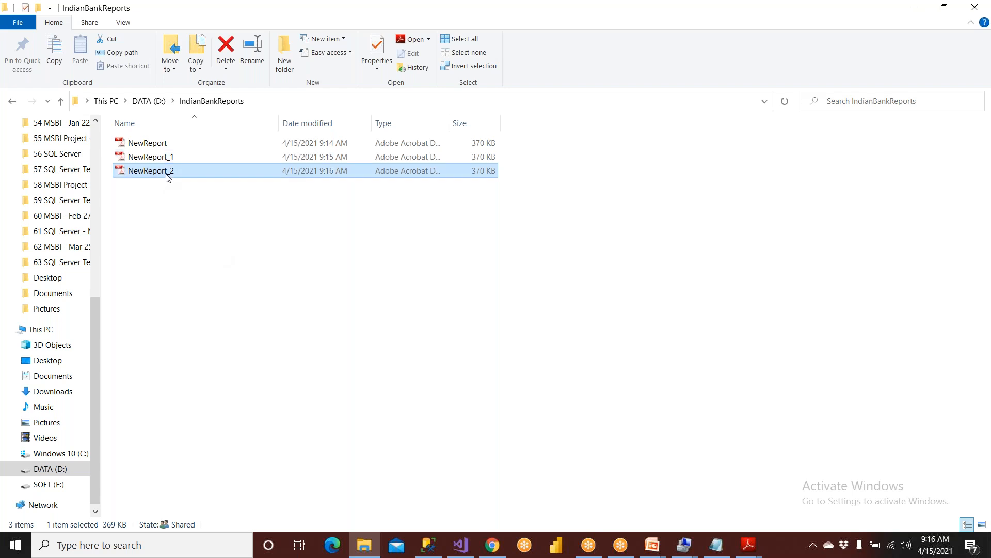
{"action": "double_click", "coordinate": [167, 176]}
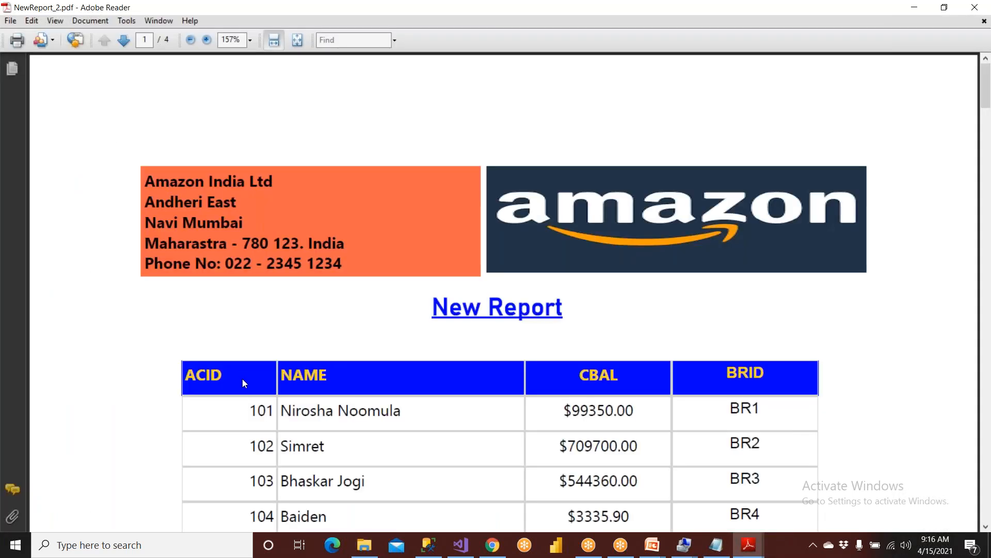
{"action": "scroll", "coordinate": [244, 382], "scroll_direction": "down", "scroll_amount": 2}
{"action": "left_click_drag", "start_coordinate": [334, 454], "coordinate": [249, 456]}
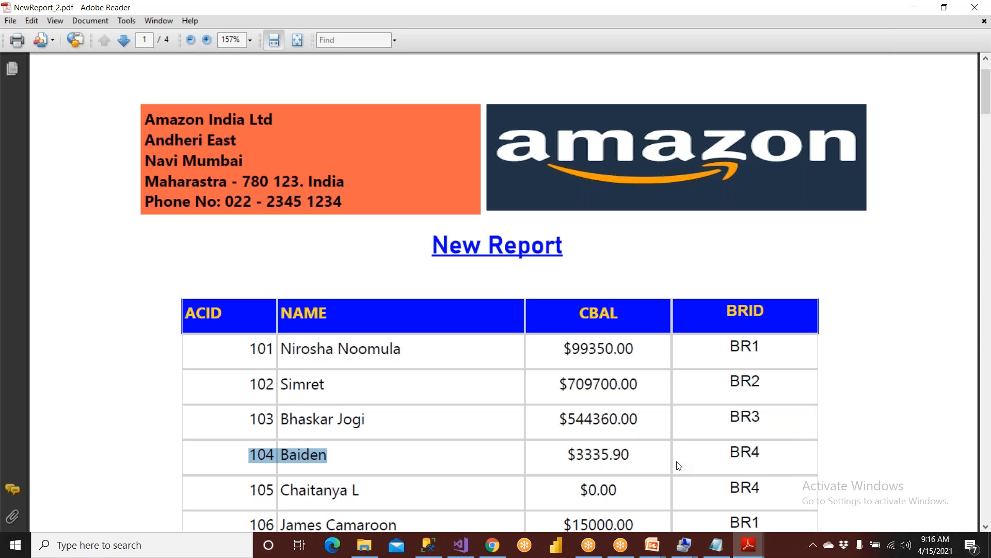
{"action": "left_click", "coordinate": [975, 8]}
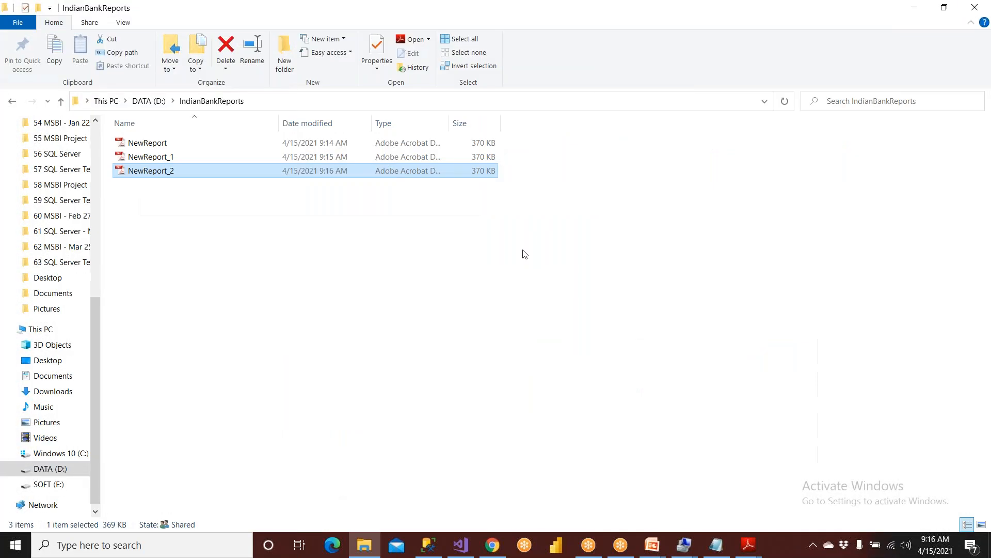
{"action": "left_click", "coordinate": [493, 303]}
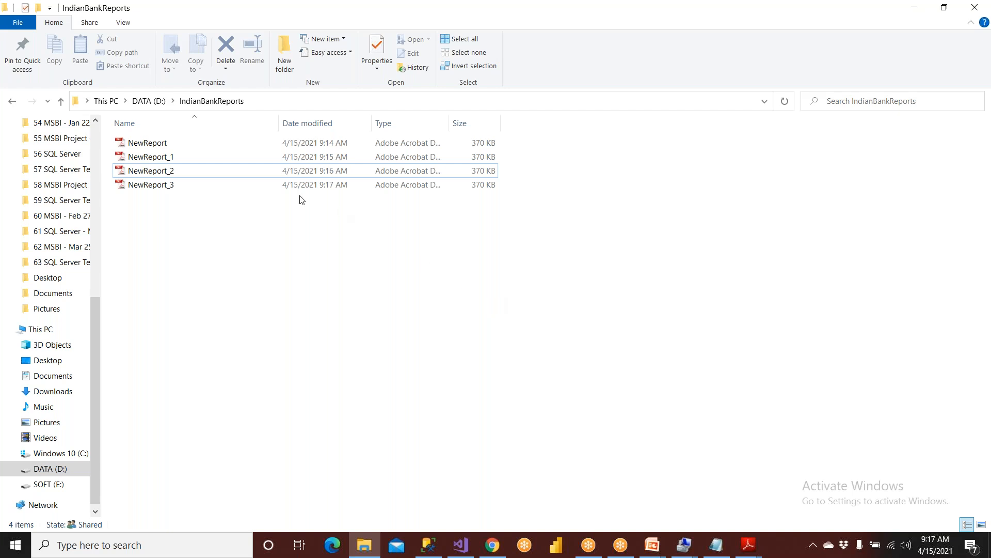
Review NewReport_3's pages for the updated name, then close Adobe Reader and the IndianBankReports window.
{"action": "left_click", "coordinate": [180, 189]}
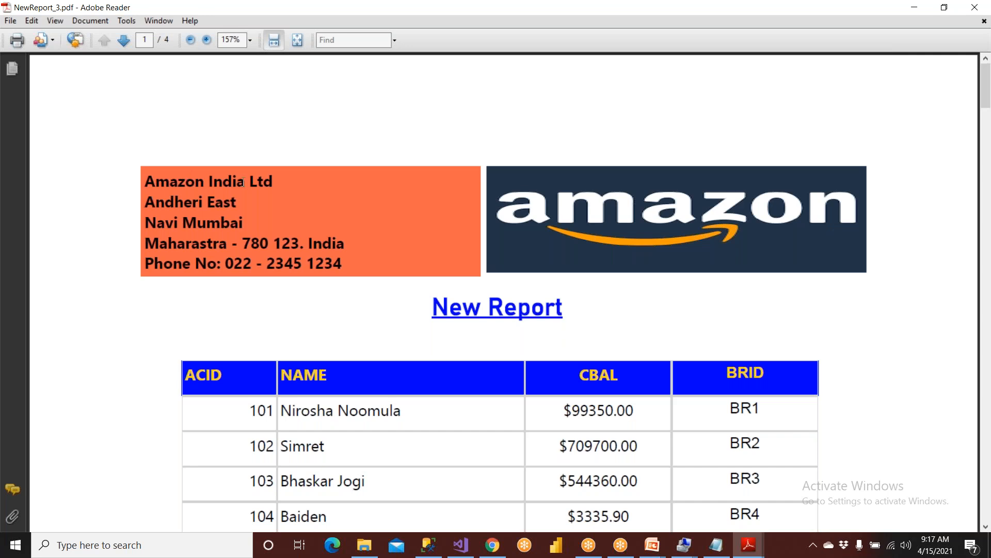
{"action": "scroll", "coordinate": [262, 215], "scroll_direction": "down", "scroll_amount": 10}
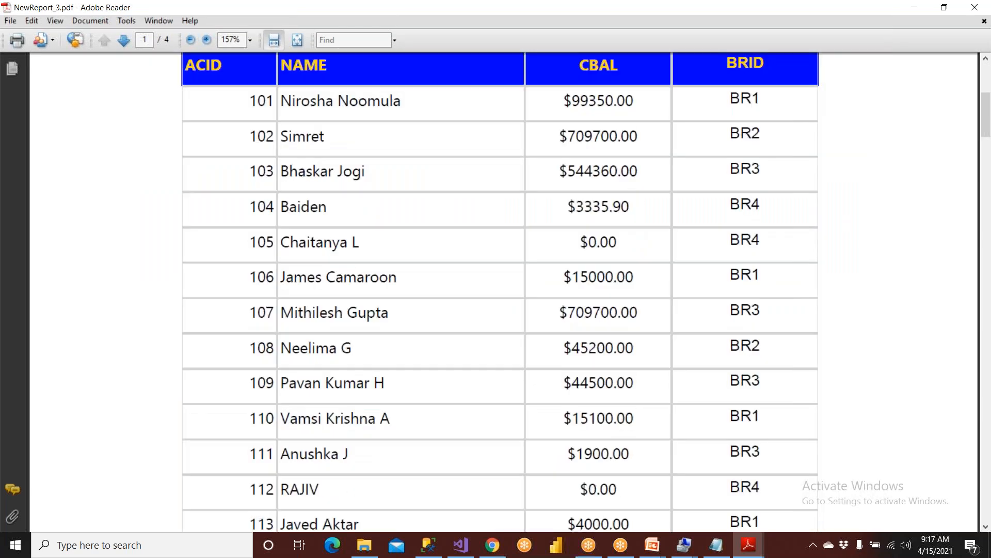
{"action": "scroll", "coordinate": [495, 292], "scroll_direction": "down", "scroll_amount": 15}
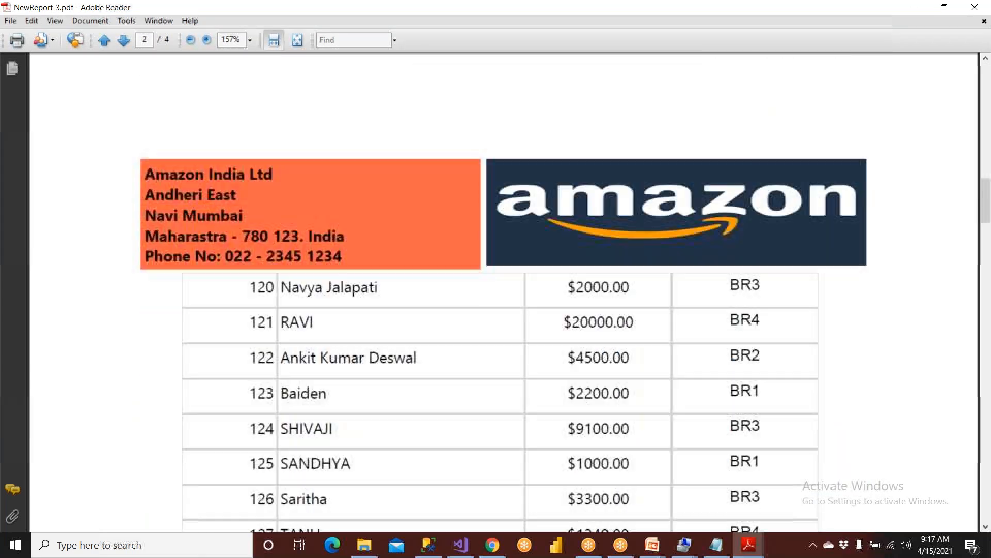
{"action": "scroll", "coordinate": [242, 253], "scroll_direction": "down", "scroll_amount": 12}
{"action": "scroll", "coordinate": [242, 253], "scroll_direction": "up", "scroll_amount": 20}
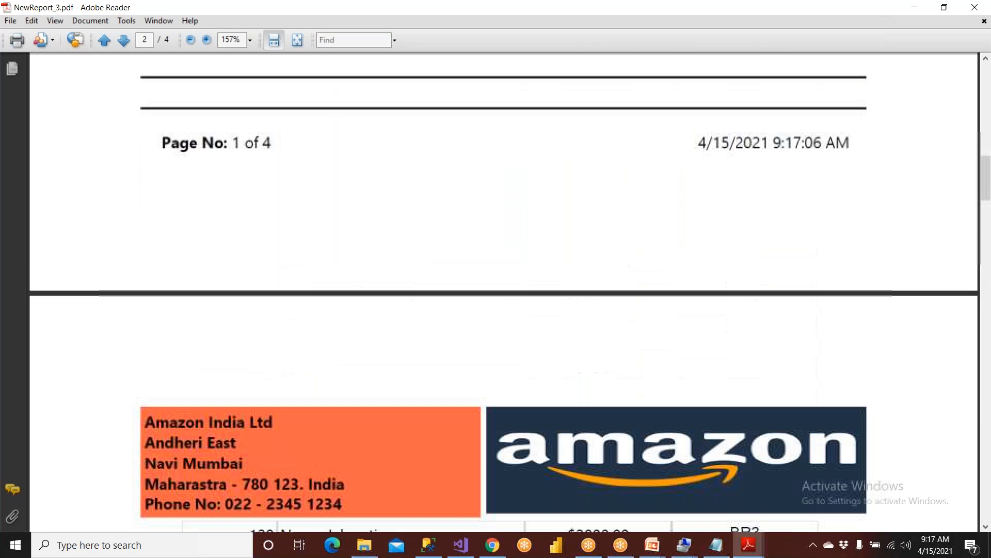
{"action": "scroll", "coordinate": [242, 253], "scroll_direction": "up", "scroll_amount": 10}
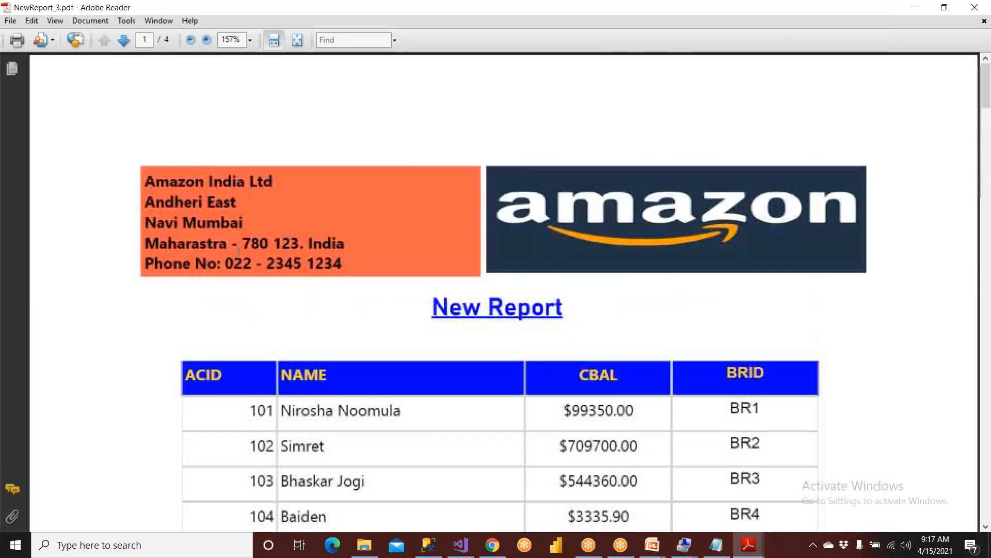
{"action": "left_click", "coordinate": [976, 9]}
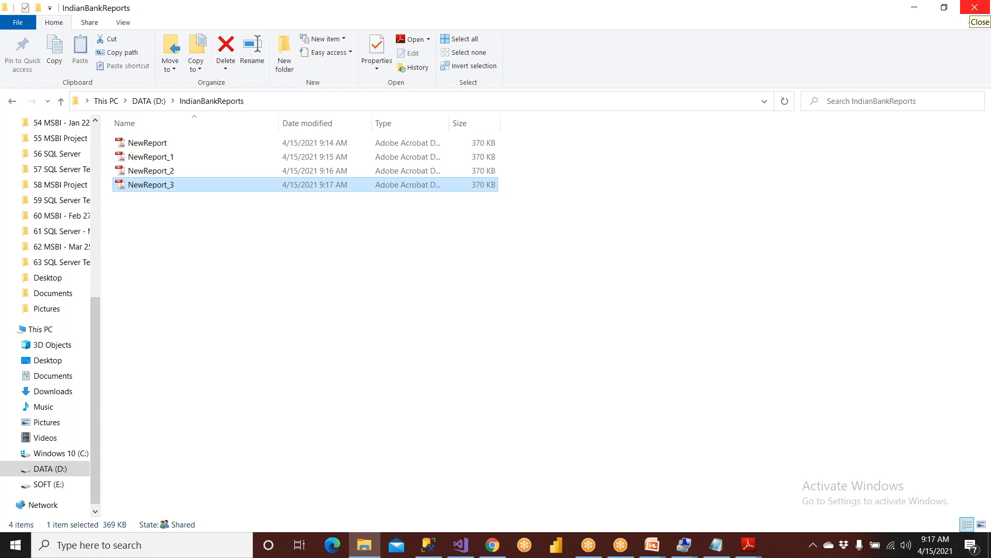
{"action": "left_click", "coordinate": [975, 8]}
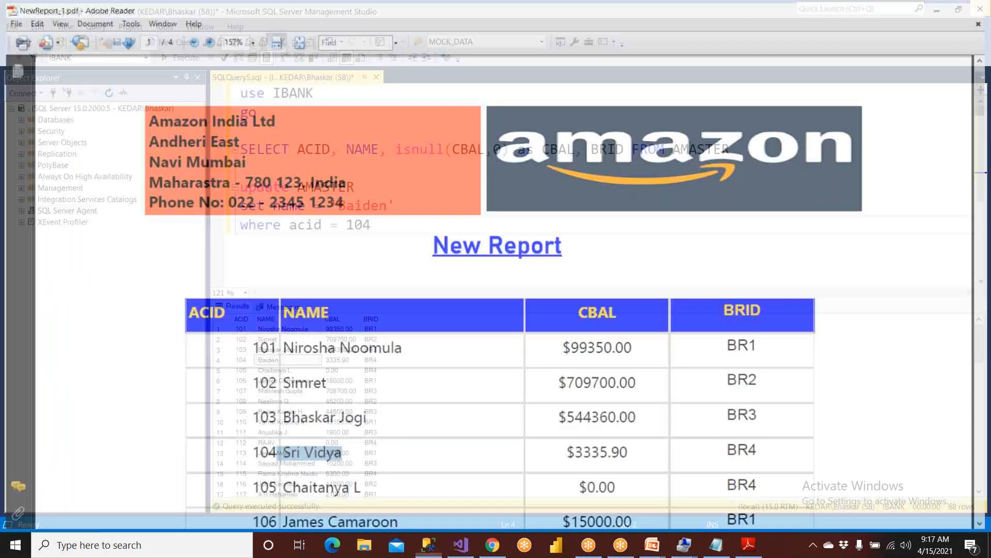
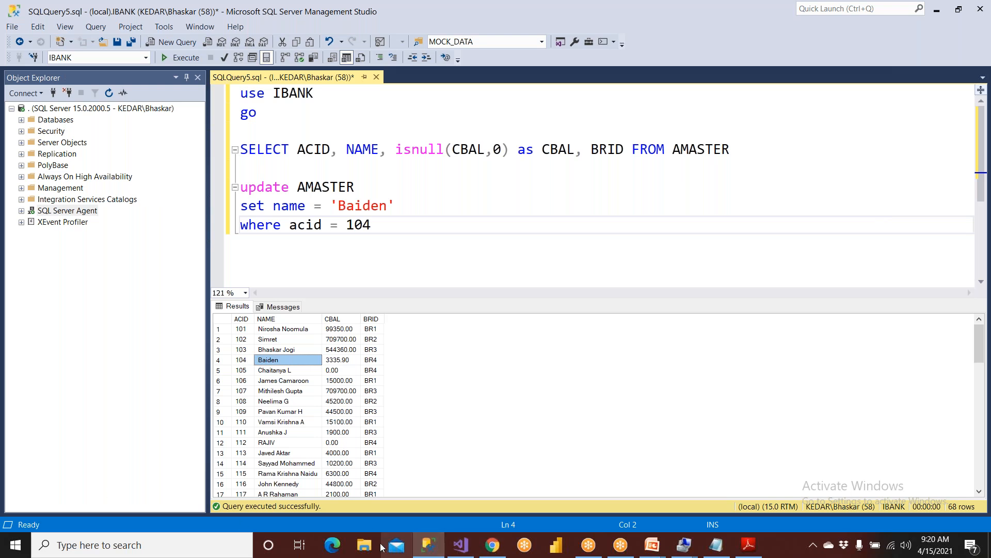
Open D:\IndianBankReports in File Explorer and select the seven delivered NewReport PDF snapshots.
{"action": "left_click", "coordinate": [364, 547]}
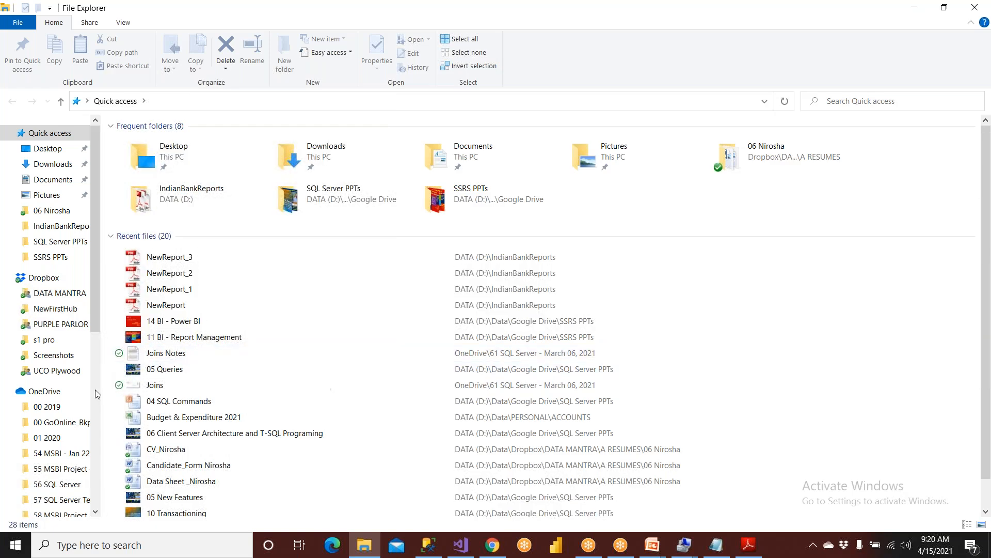
{"action": "scroll", "coordinate": [163, 350], "scroll_direction": "down", "scroll_amount": 1}
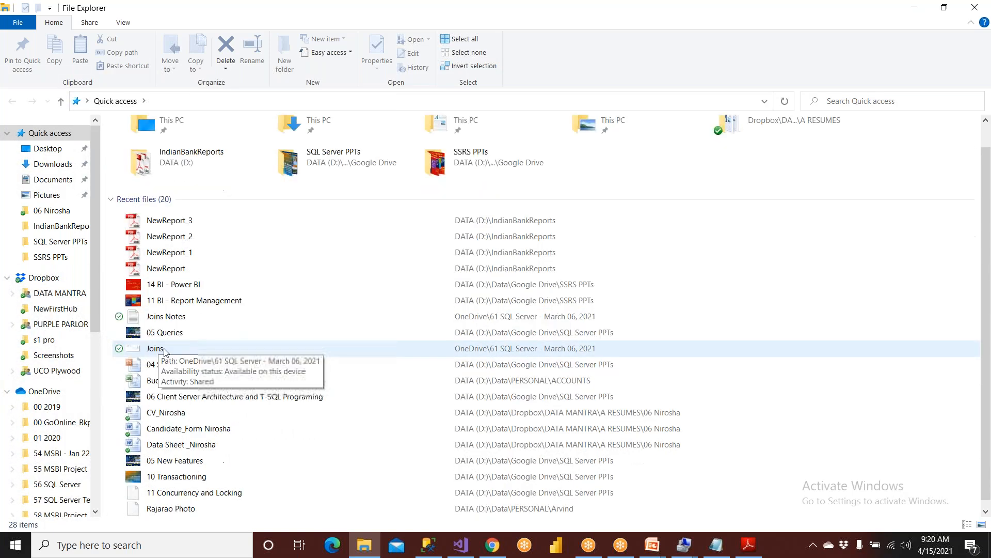
{"action": "left_click", "coordinate": [96, 506]}
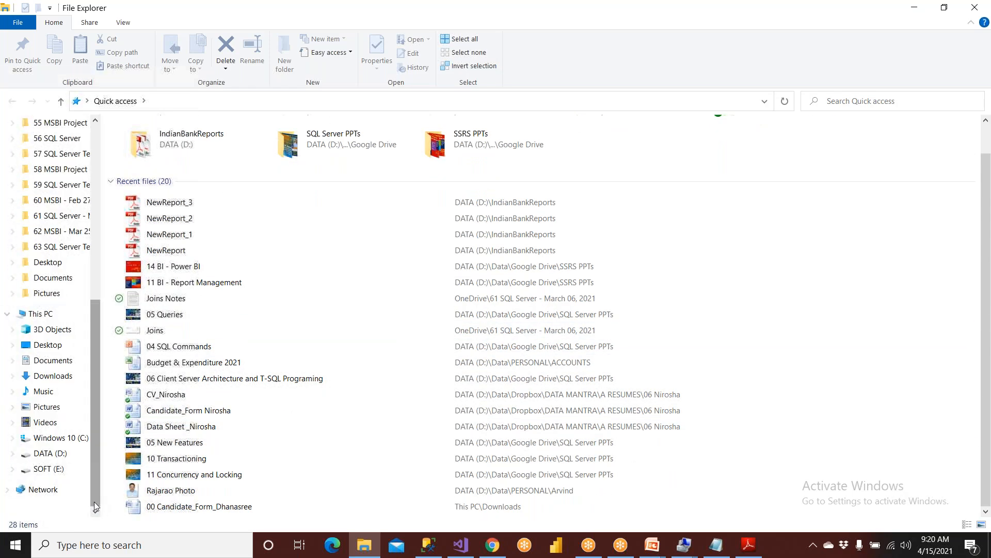
{"action": "left_click", "coordinate": [50, 453]}
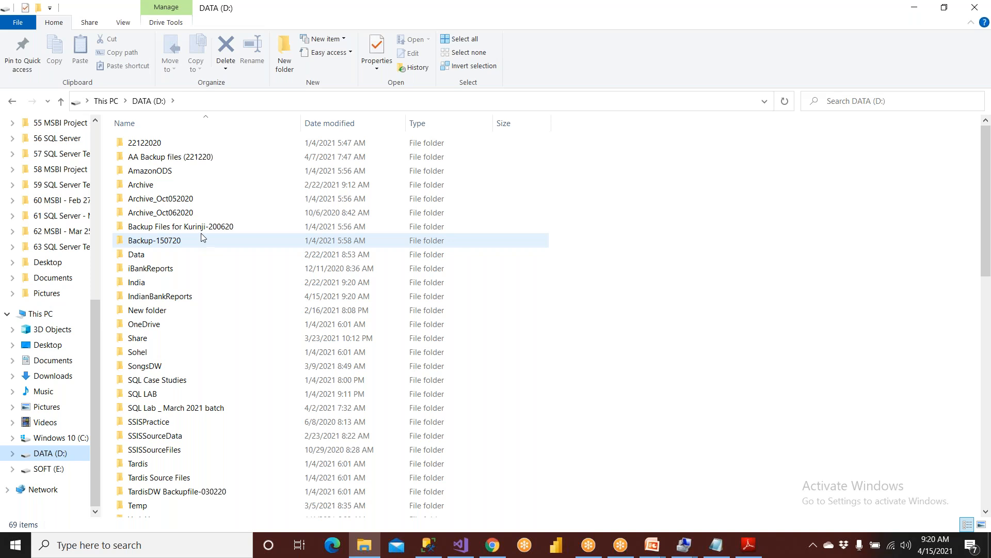
{"action": "left_click", "coordinate": [197, 295]}
{"action": "double_click", "coordinate": [196, 296]}
{"action": "left_click_drag", "start_coordinate": [194, 334], "coordinate": [148, 139]}
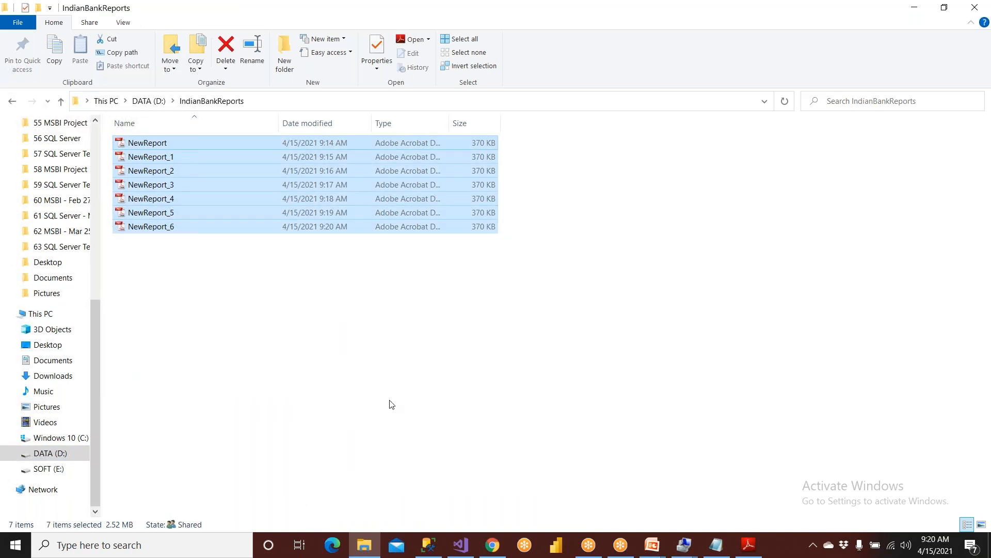
Select the NewReport subscription in My subscriptions and disable it.
{"action": "left_click", "coordinate": [492, 548]}
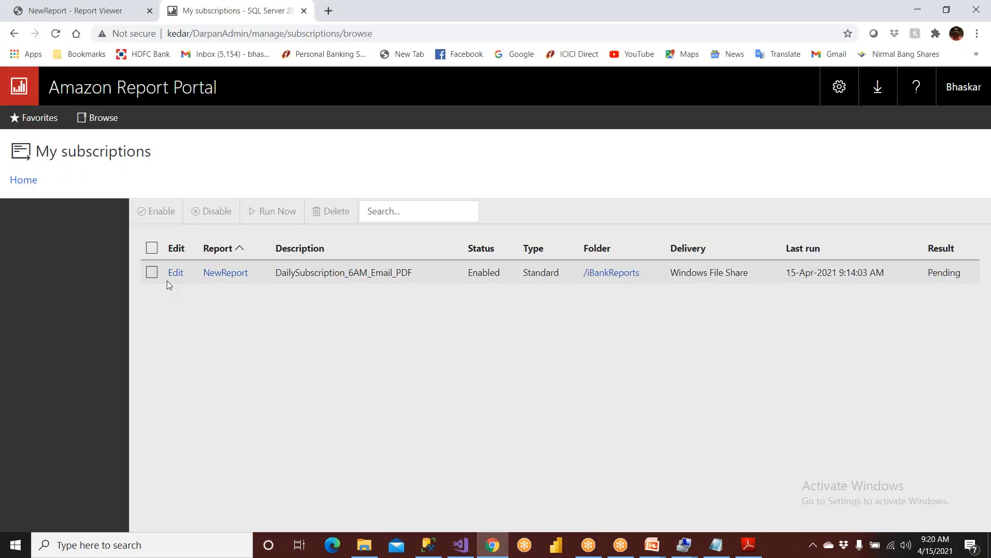
{"action": "left_click", "coordinate": [152, 272]}
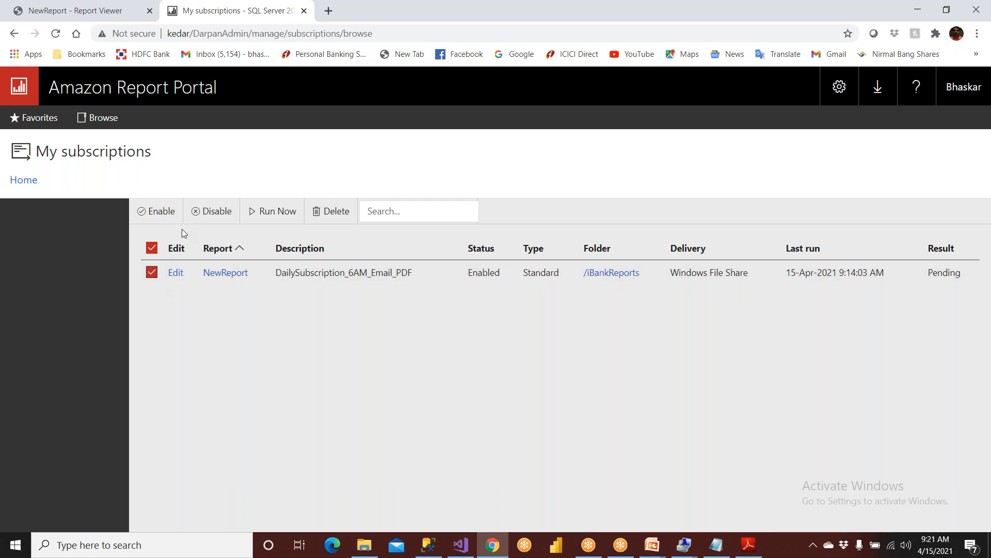
{"action": "left_click", "coordinate": [212, 211]}
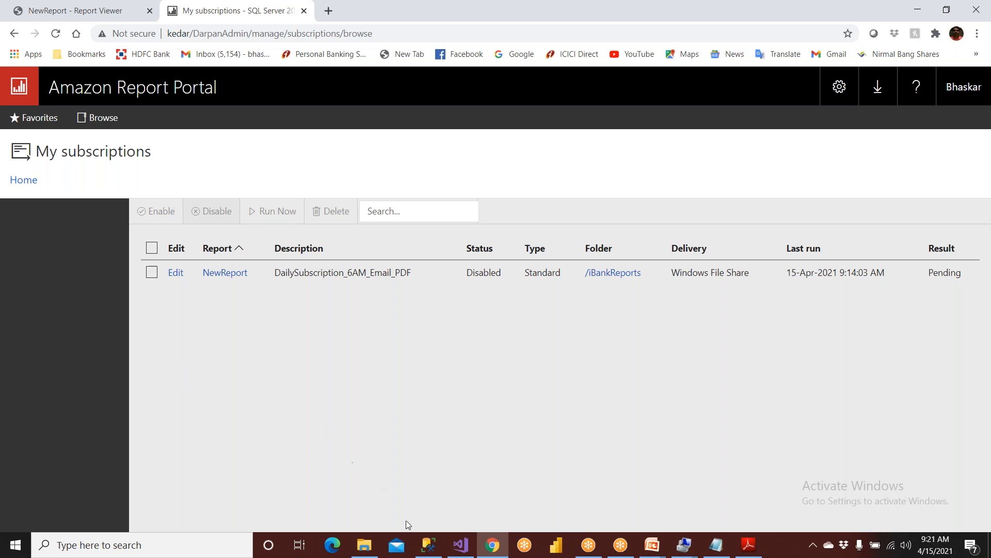
{"action": "left_click", "coordinate": [429, 545]}
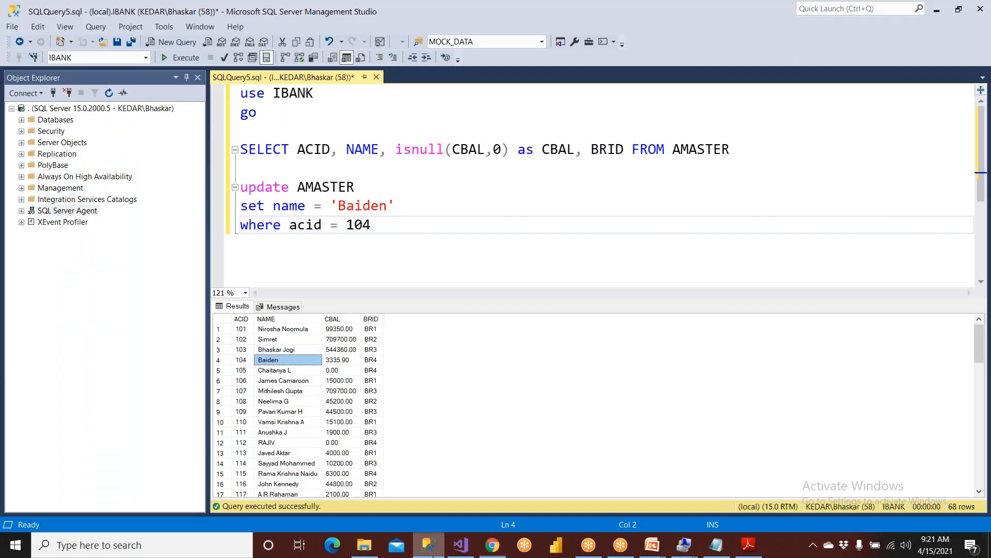
Stop SQL Server Agent from Object Explorer, closing the PDF reader and confirming with Yes.
{"action": "right_click", "coordinate": [64, 211]}
{"action": "left_click", "coordinate": [84, 261]}
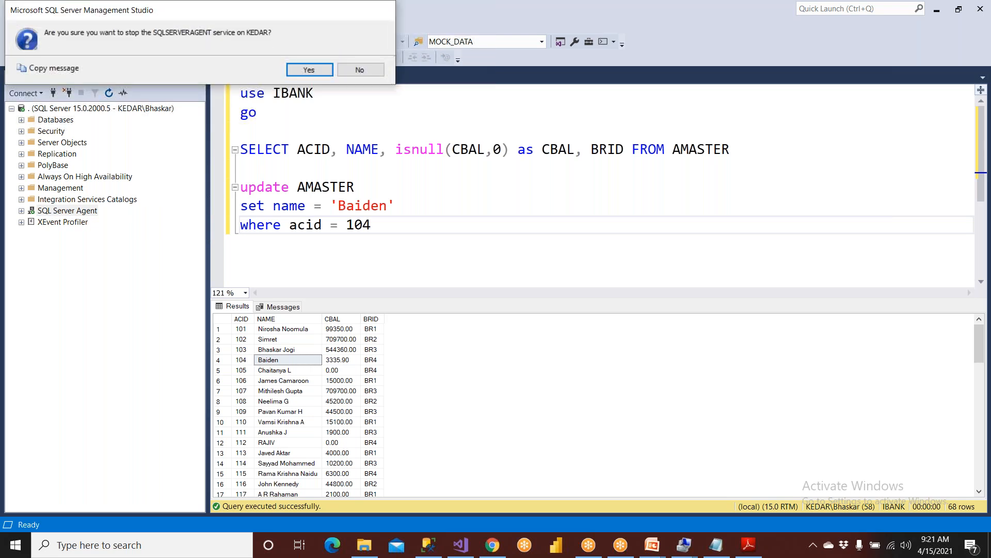
{"action": "left_click", "coordinate": [748, 544]}
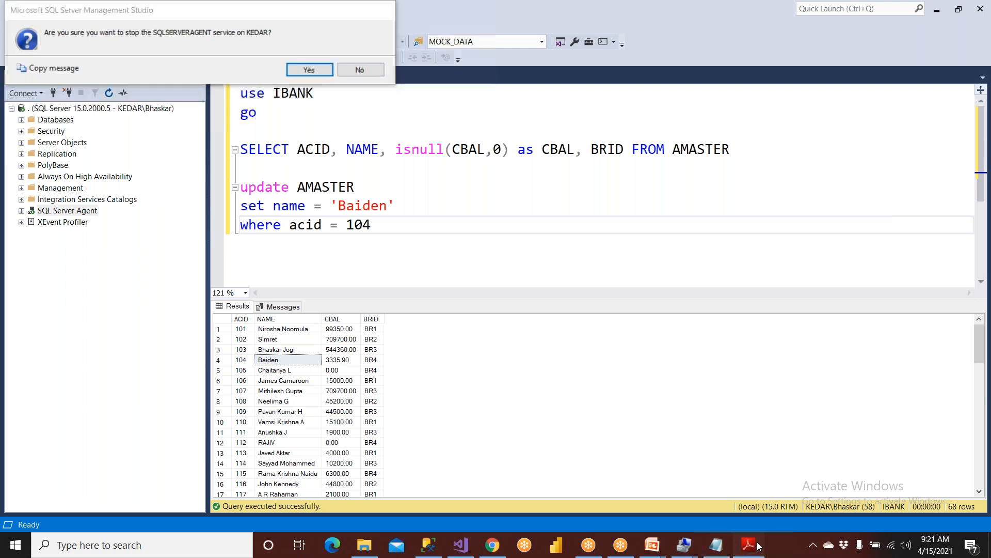
{"action": "left_click", "coordinate": [975, 7]}
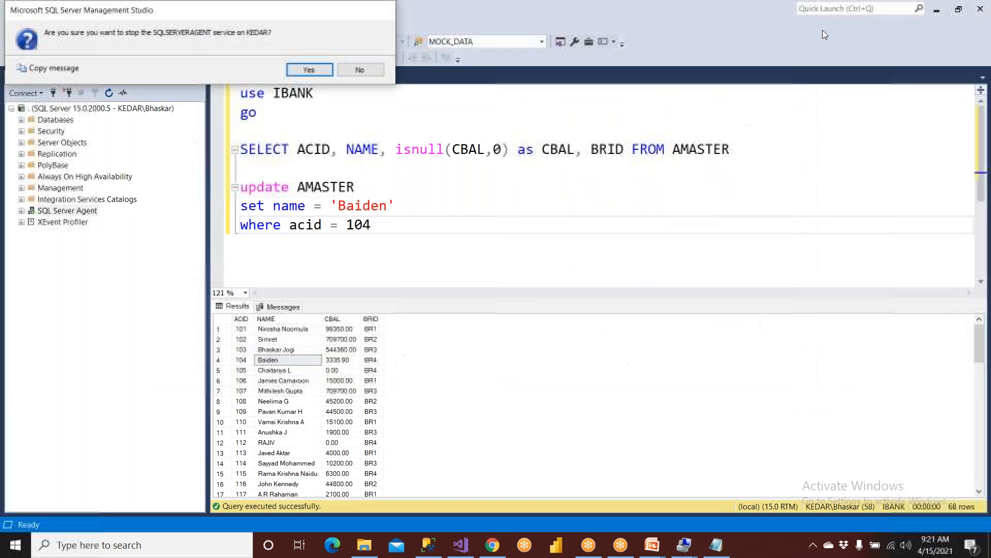
{"action": "left_click", "coordinate": [300, 66]}
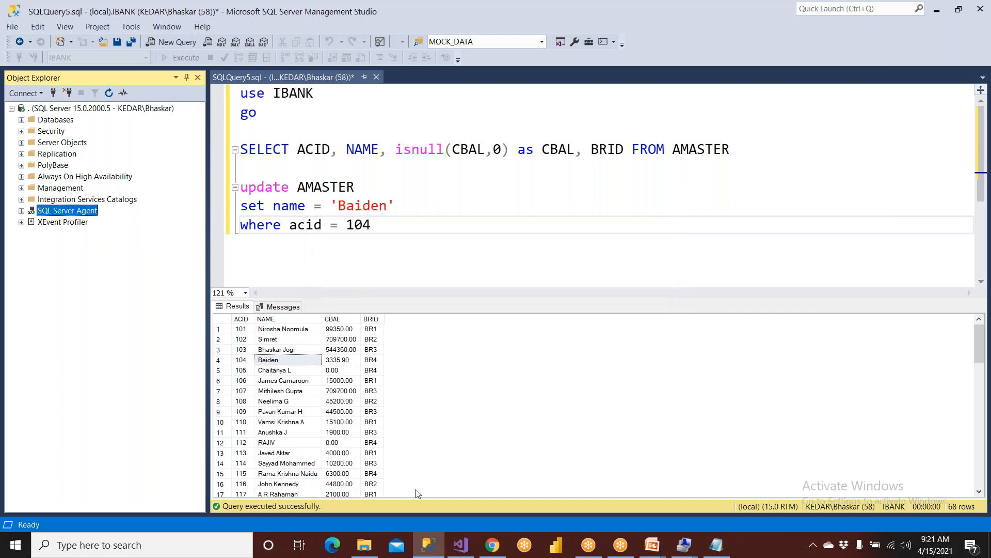
{"action": "left_click", "coordinate": [492, 545]}
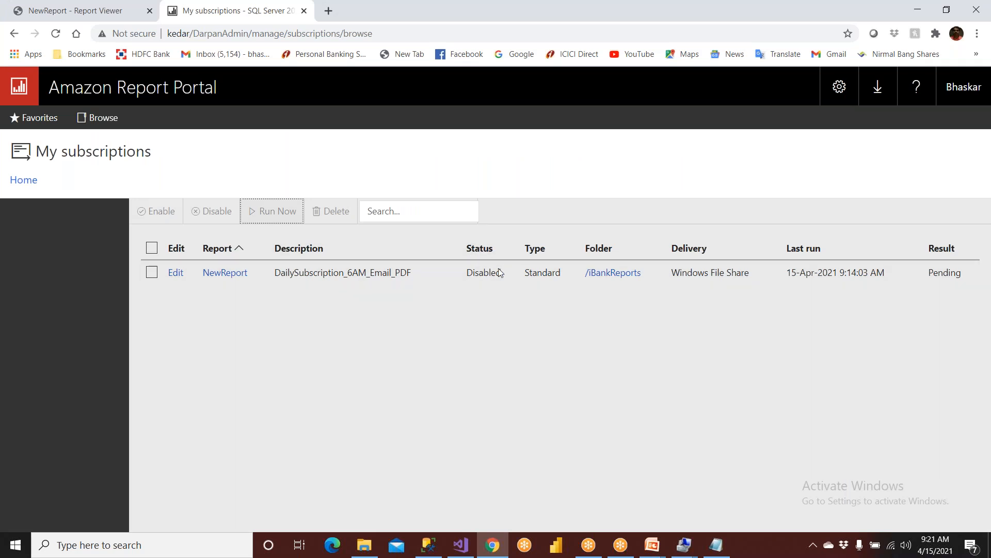
Re-enable the NewReport subscription and reload the My subscriptions page.
{"action": "left_click", "coordinate": [152, 273]}
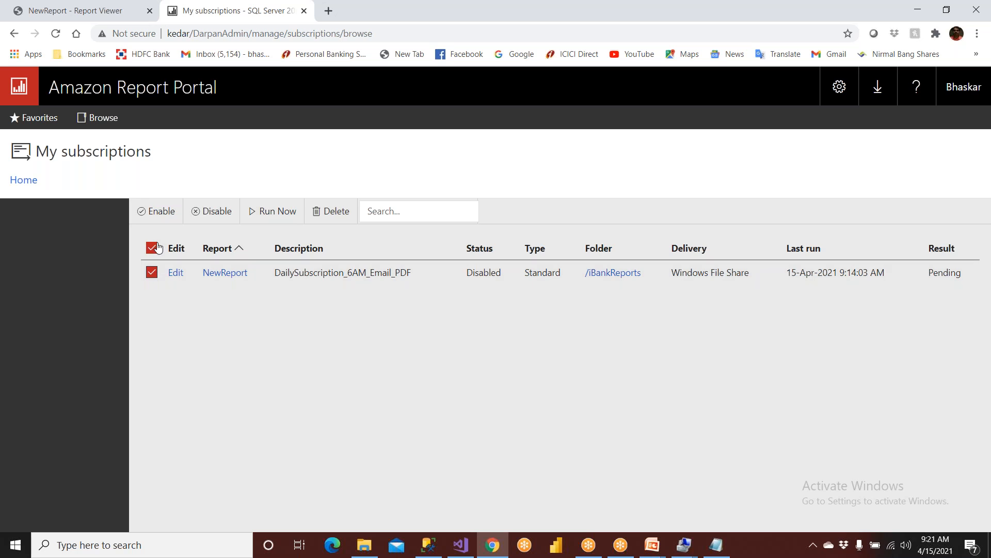
{"action": "left_click", "coordinate": [156, 219]}
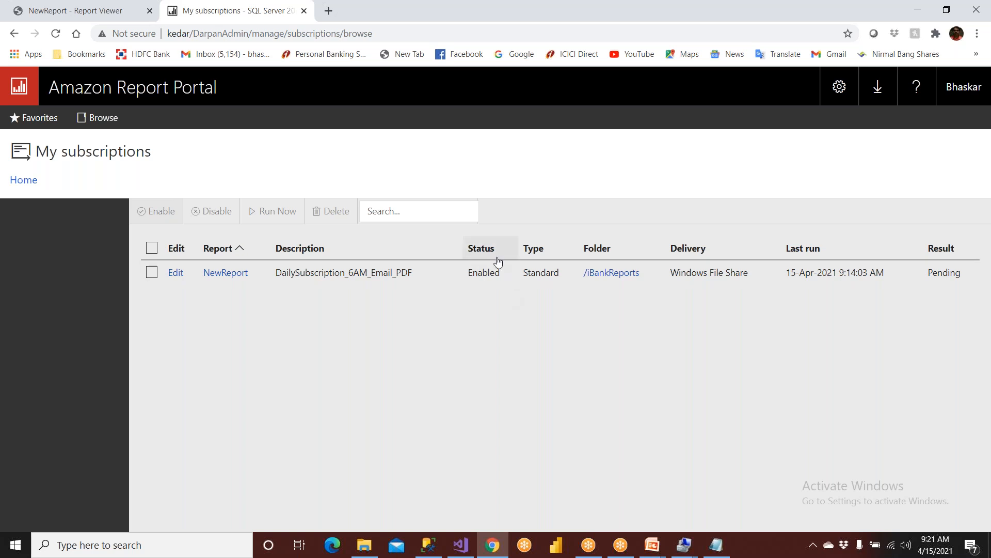
{"action": "left_click", "coordinate": [429, 545]}
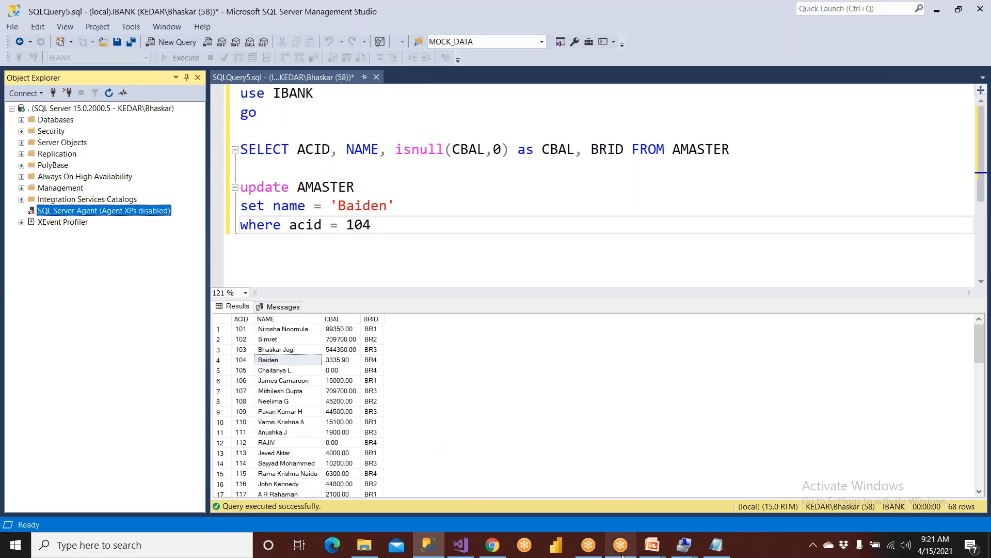
{"action": "left_click", "coordinate": [492, 544]}
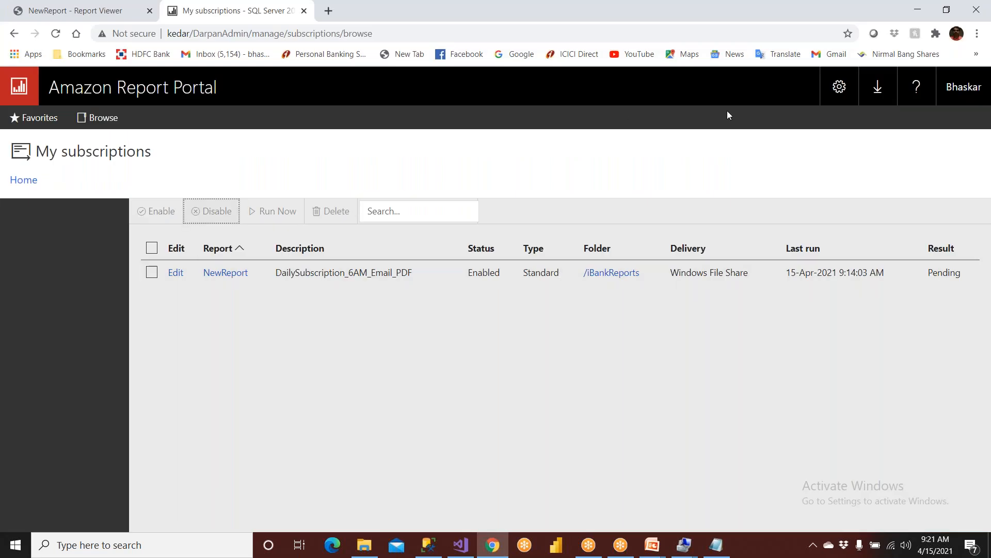
{"action": "left_click", "coordinate": [840, 88]}
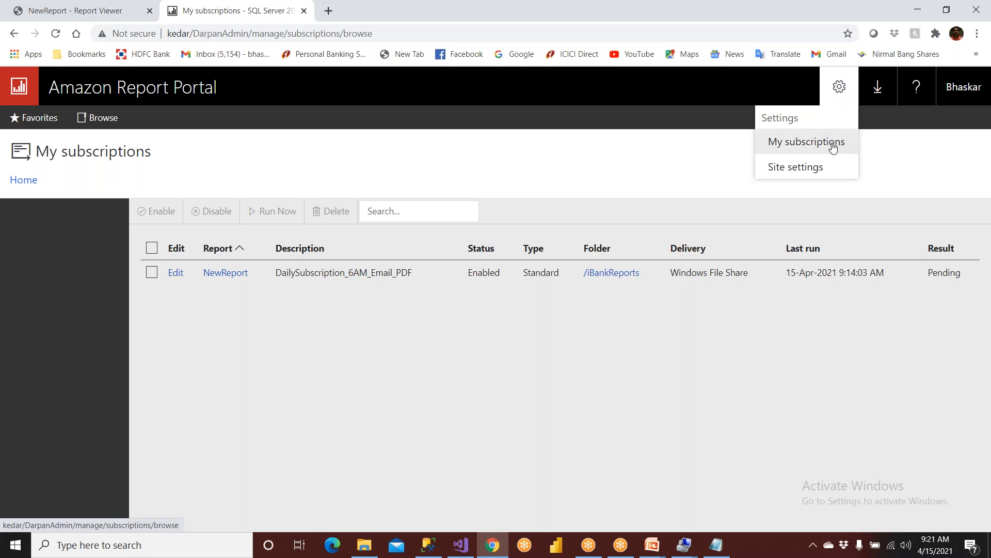
{"action": "left_click", "coordinate": [809, 143]}
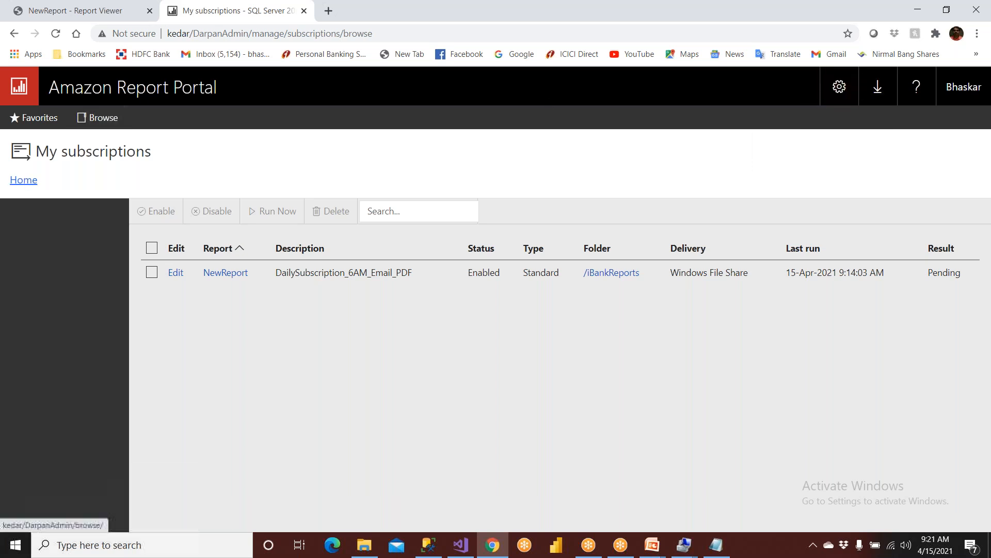
Open the iBankReports folder from the portal Home page, then bring up the Visual Studio report project.
{"action": "left_click", "coordinate": [24, 179]}
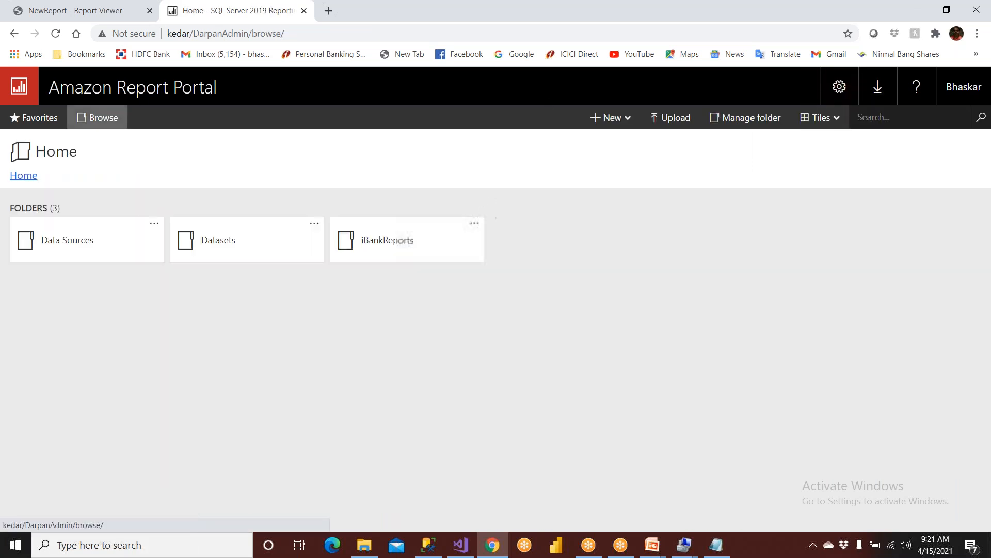
{"action": "left_click", "coordinate": [385, 258]}
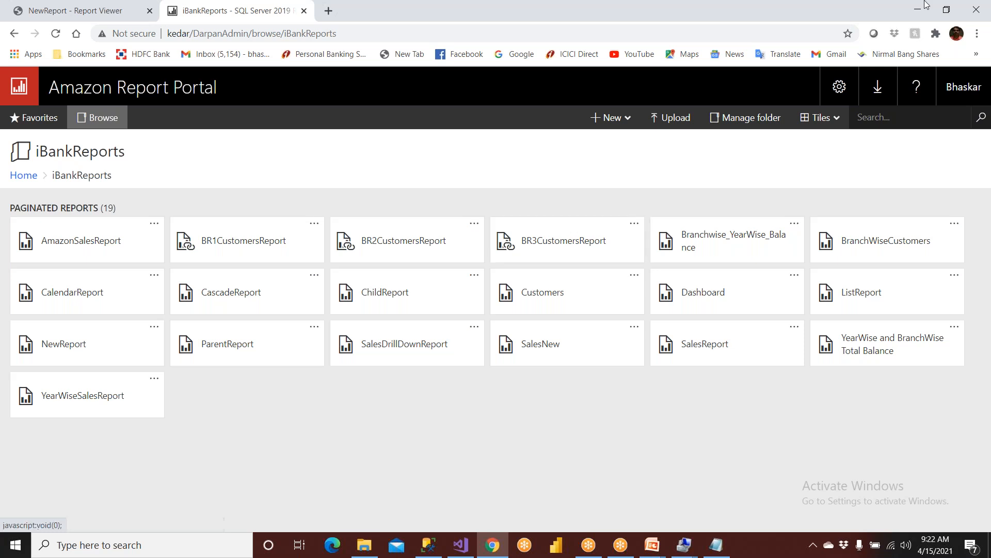
{"action": "left_click", "coordinate": [975, 15]}
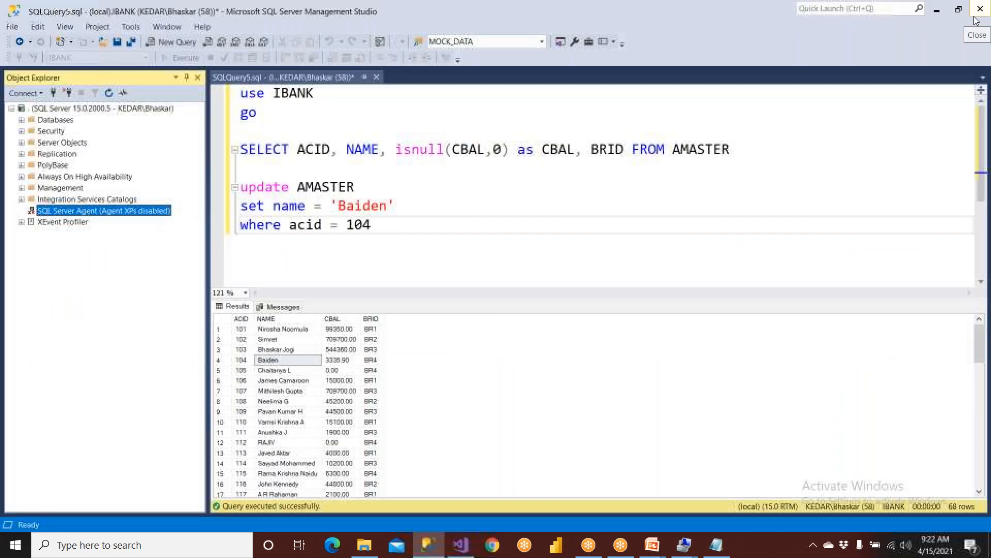
{"action": "left_click", "coordinate": [460, 545]}
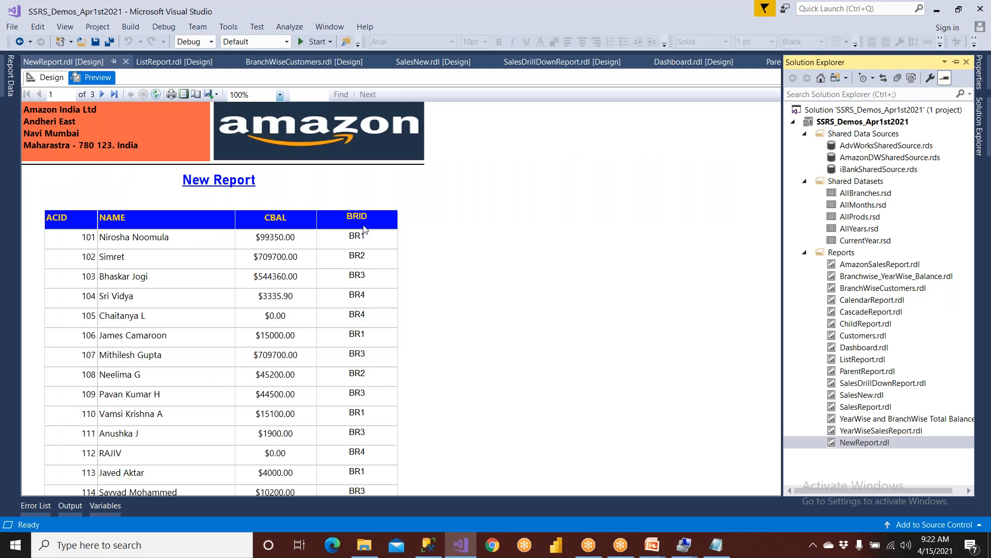
{"action": "mouse_move", "coordinate": [652, 545]}
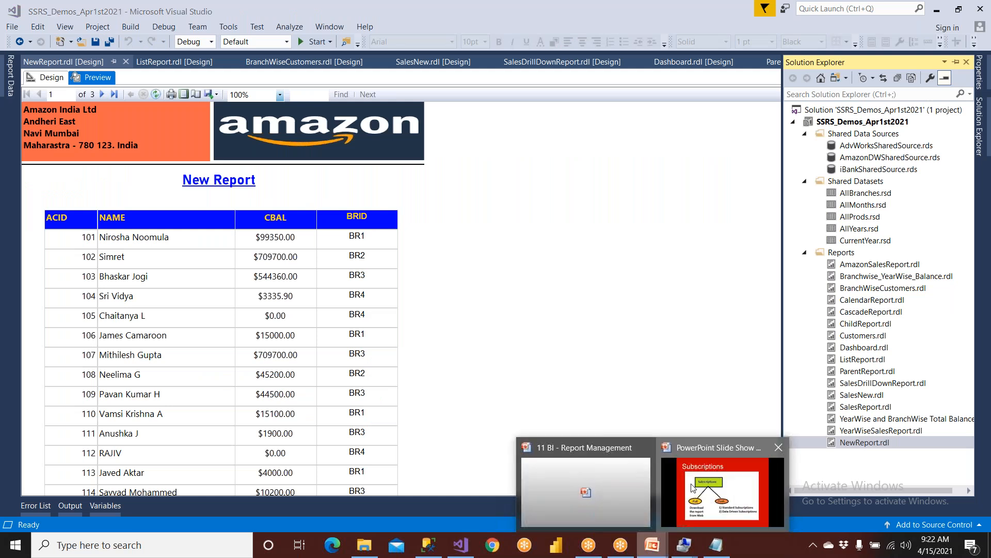